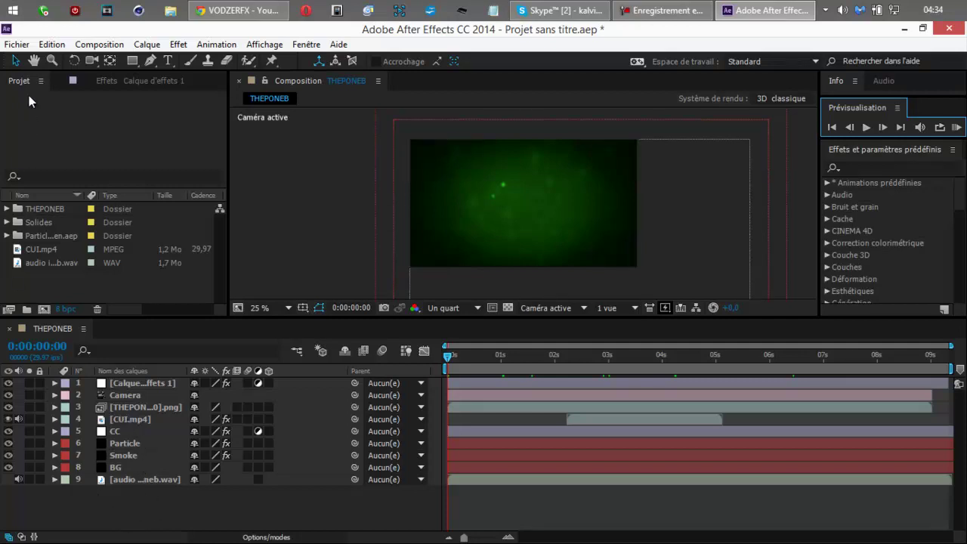
- Examine THEPONEB.aec and the numbered image sequence in the C4D INTRO THEPONEB folder through the import dialog, without importing anything
left_click(17, 44)
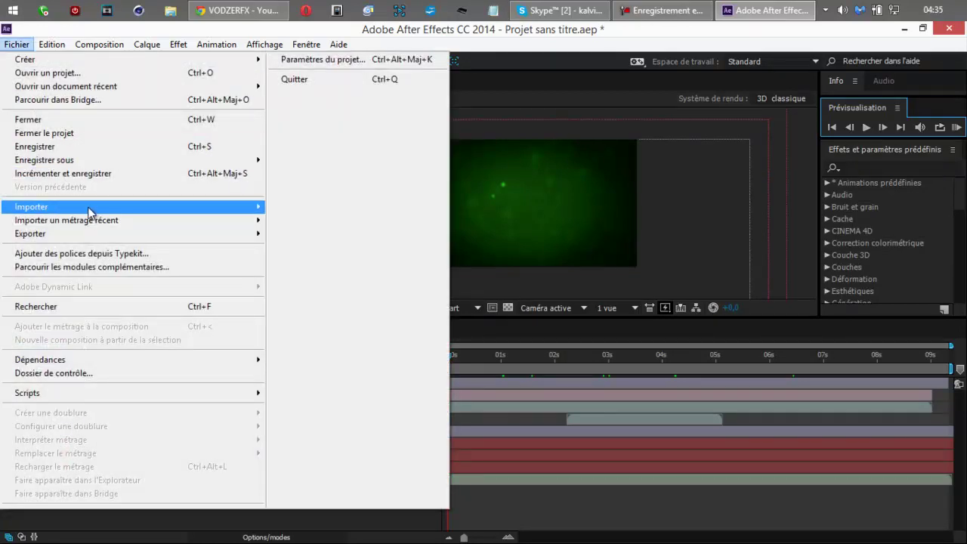
mouse_move(88, 212)
left_click(290, 211)
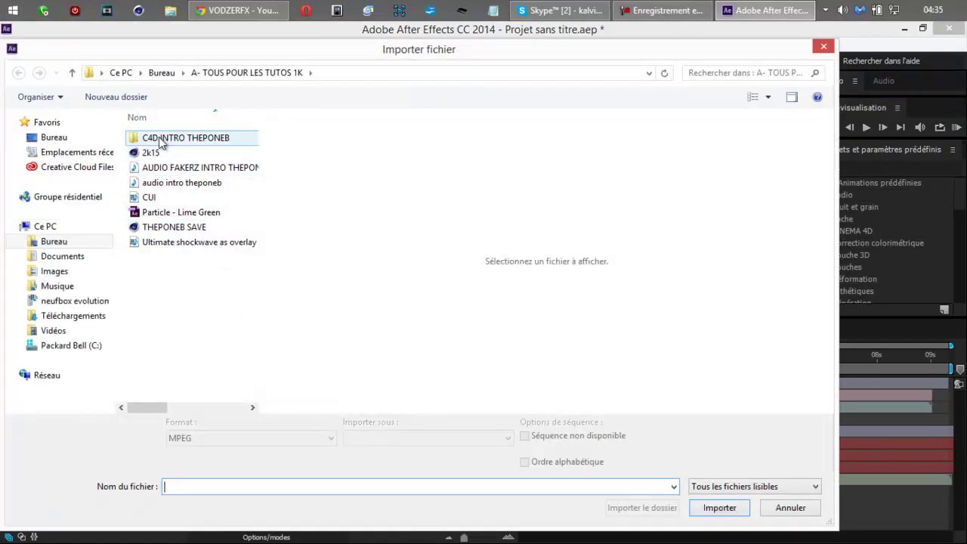
left_click(159, 139)
double_click(151, 142)
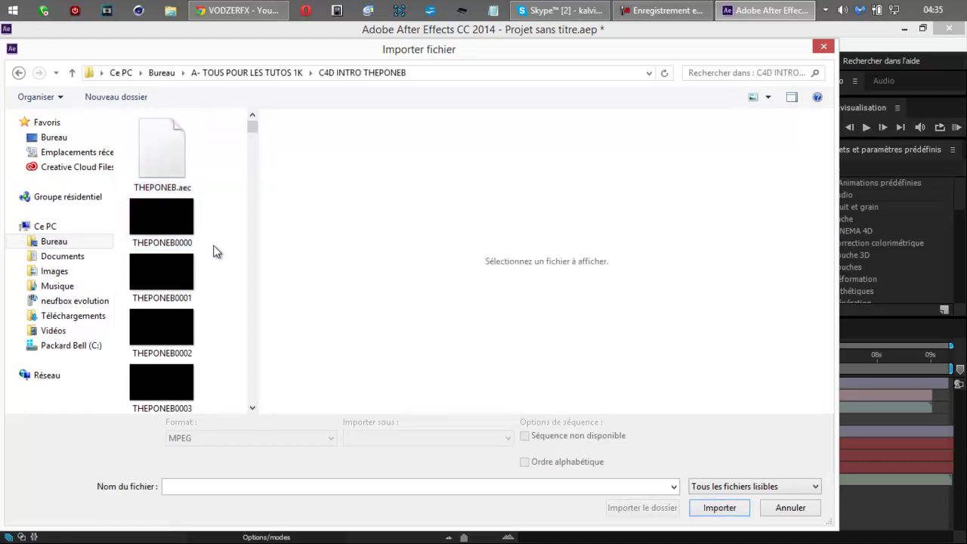
left_click_drag(253, 133, 212, 200)
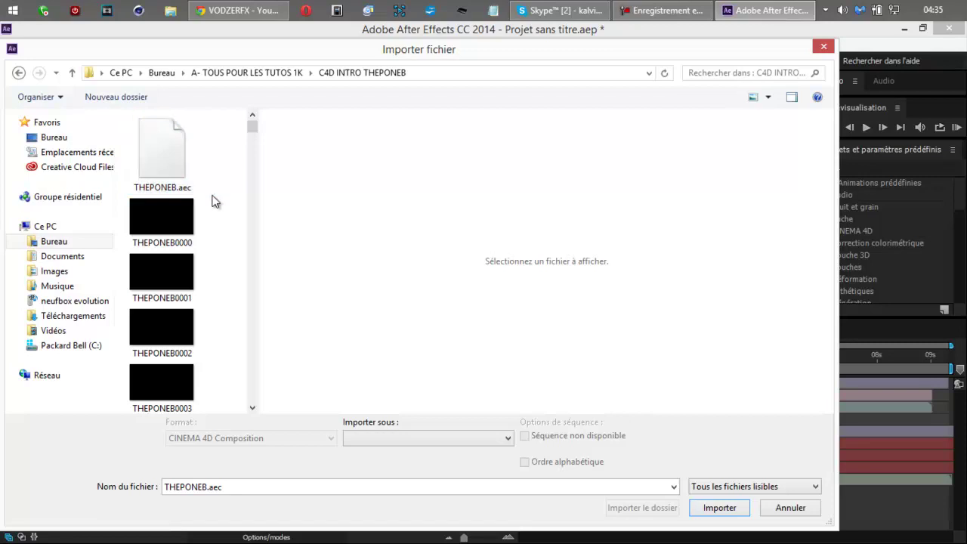
left_click(187, 180)
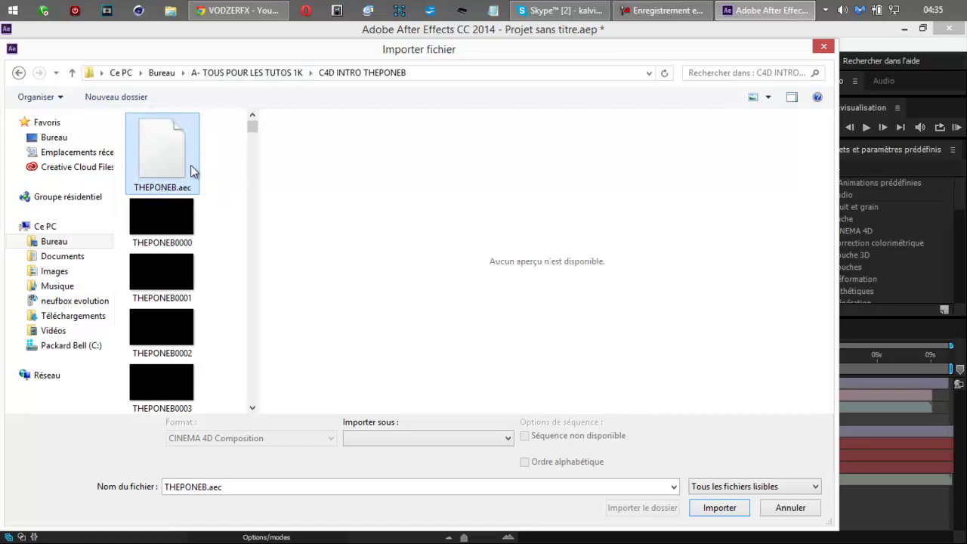
left_click(216, 167)
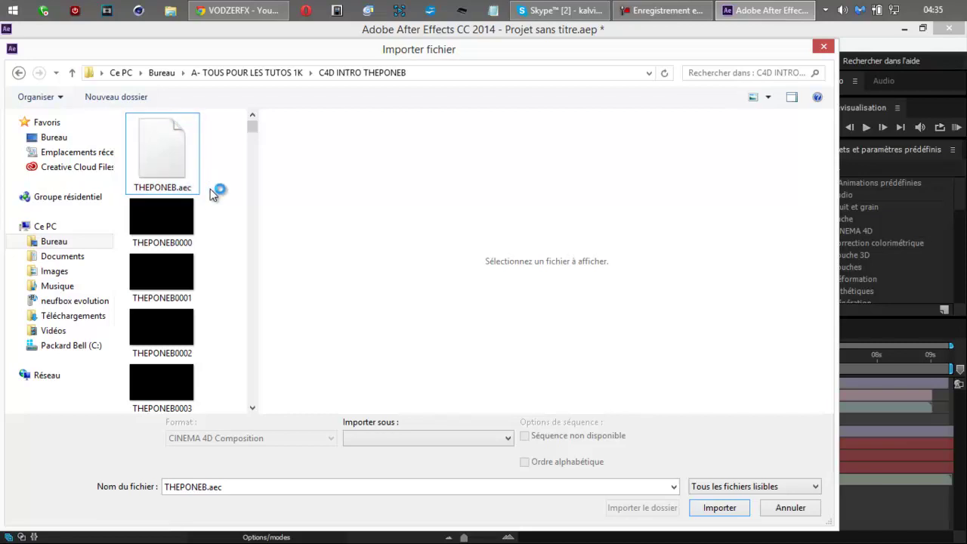
left_click_drag(218, 193, 214, 139)
left_click(823, 49)
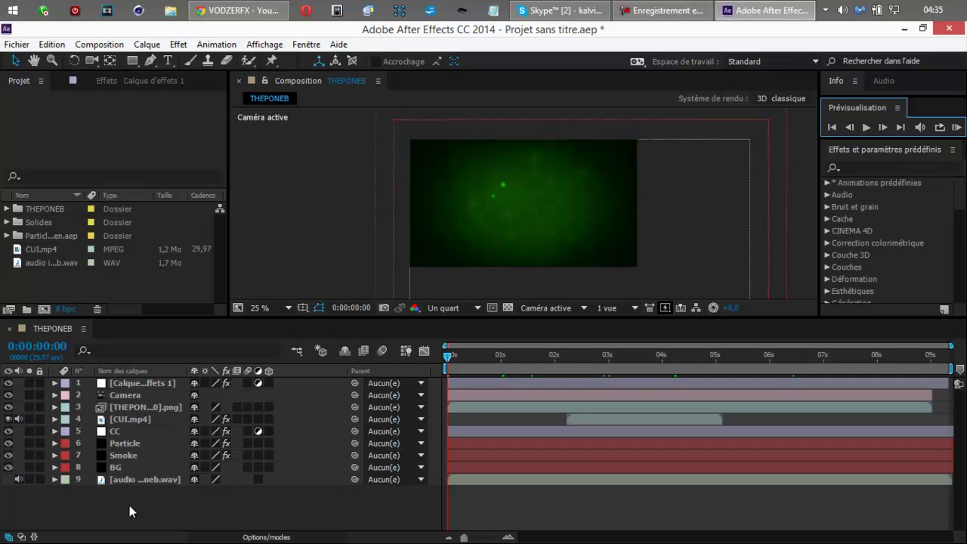
- Import the Particle - Lime Green project file from the A- TOUS POUR LES TUTOS 1K folder
left_click(17, 44)
mouse_move(80, 212)
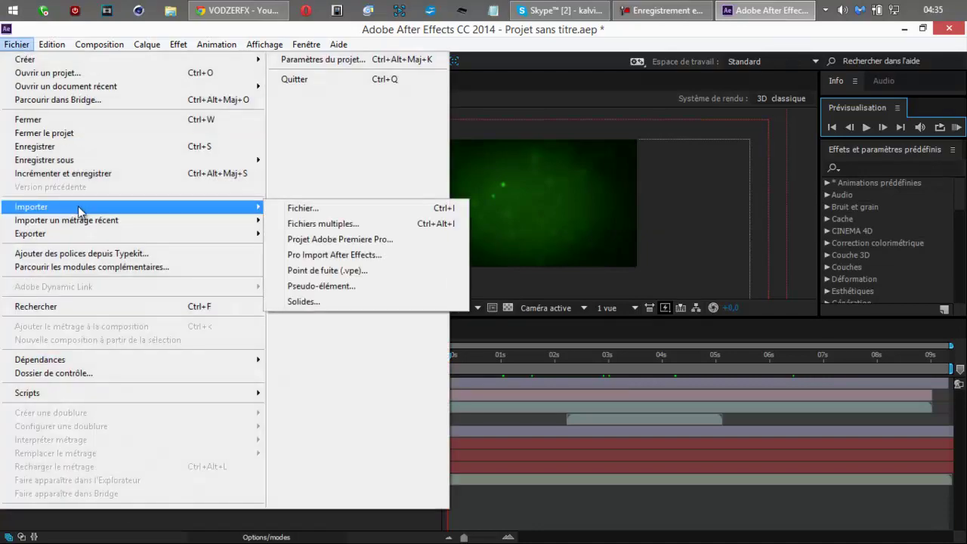
left_click(306, 208)
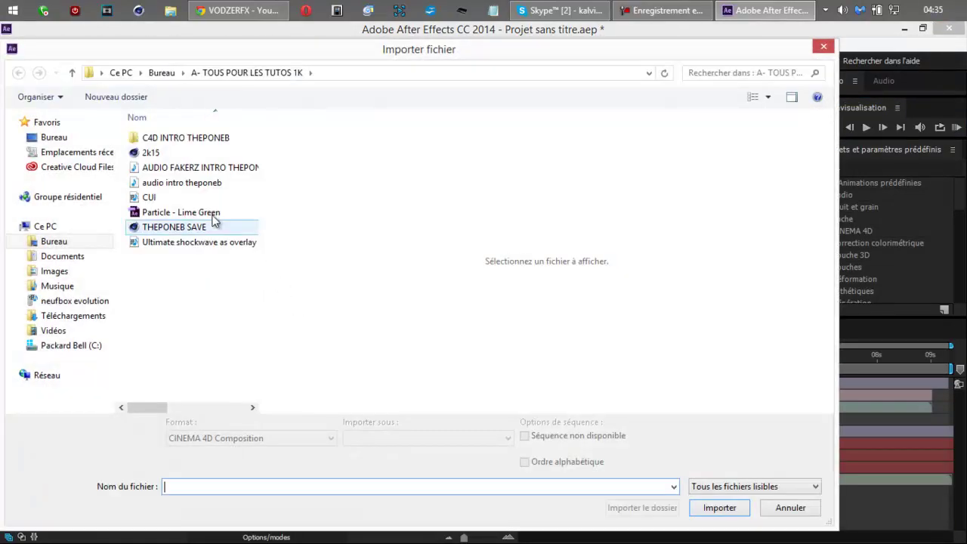
double_click(163, 213)
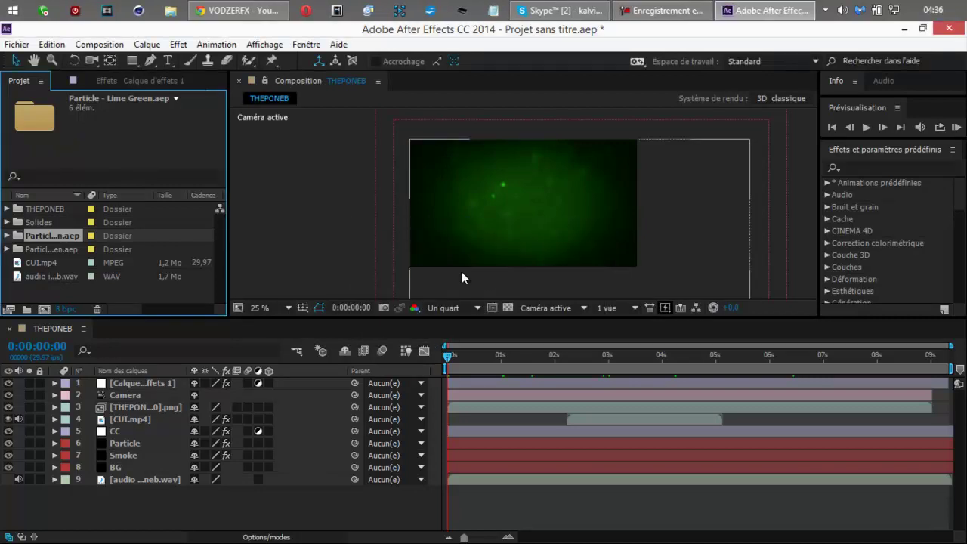
- Open the Komp 2 composition from the imported Particle - Lime Green folder and unlock its three locked layers
left_click(7, 236)
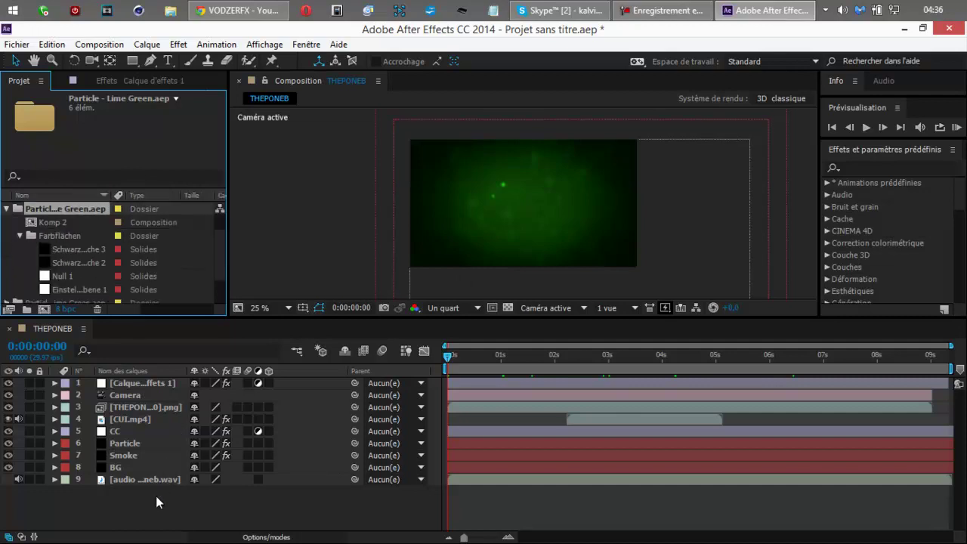
double_click(58, 221)
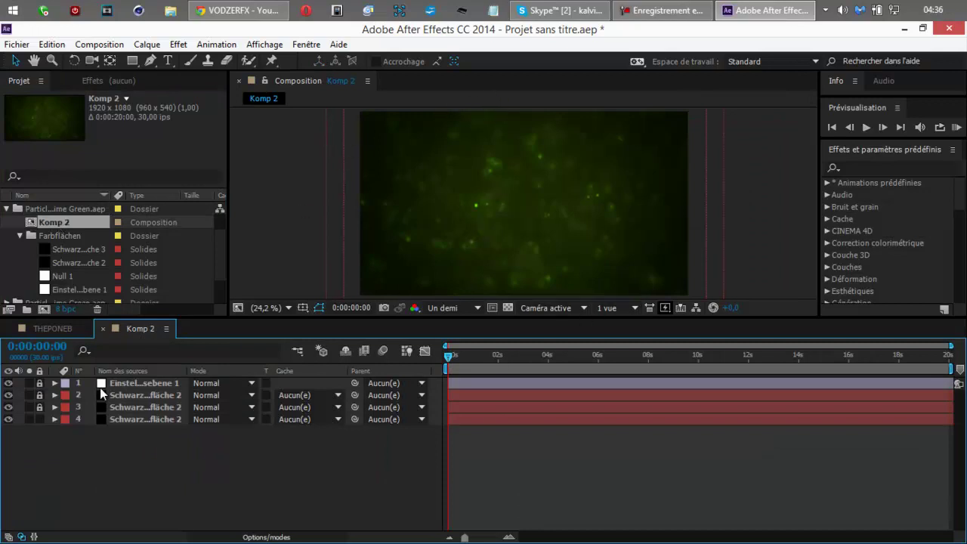
left_click(39, 407)
left_click(40, 397)
left_click(39, 386)
- Select all four layers in Komp 2 and close that composition to return to THEPONEB
left_click(69, 329)
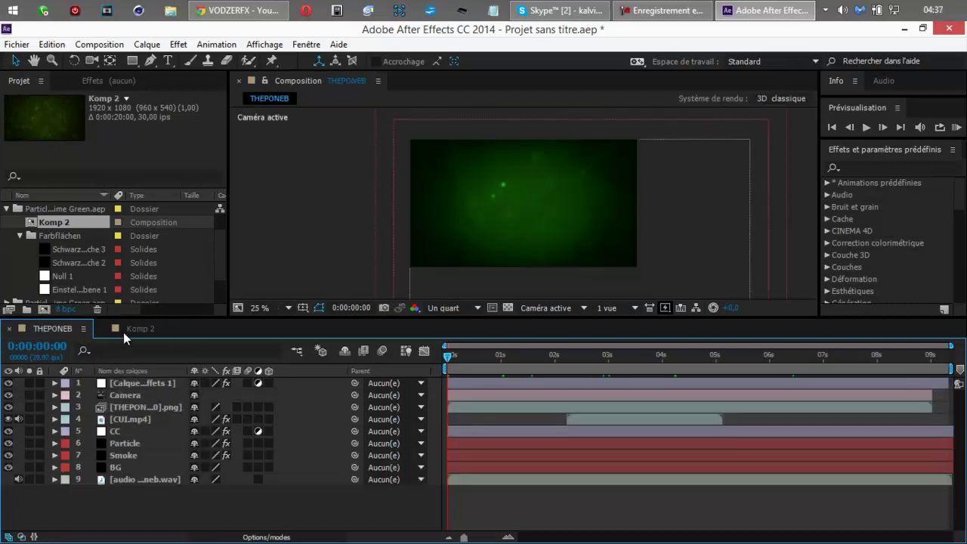
left_click(126, 331)
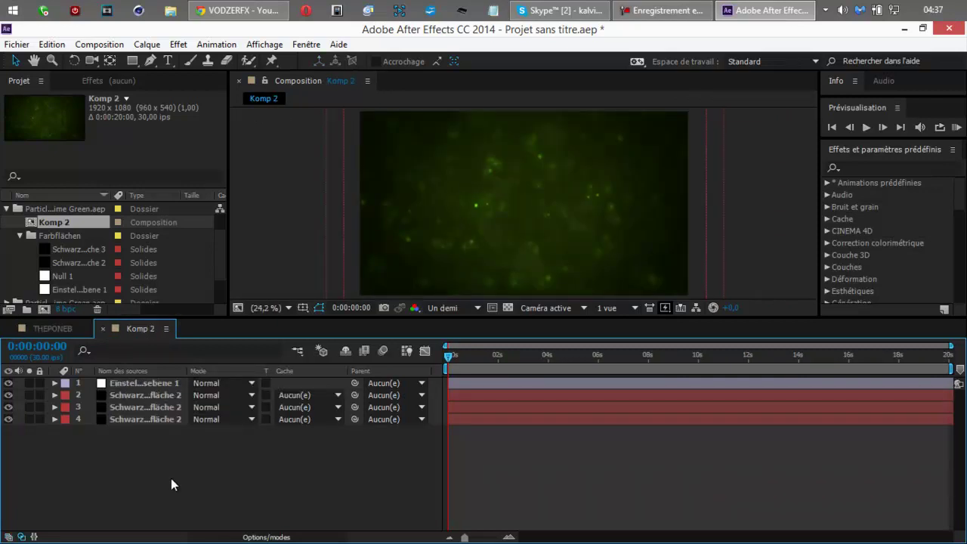
left_click_drag(171, 478, 76, 381)
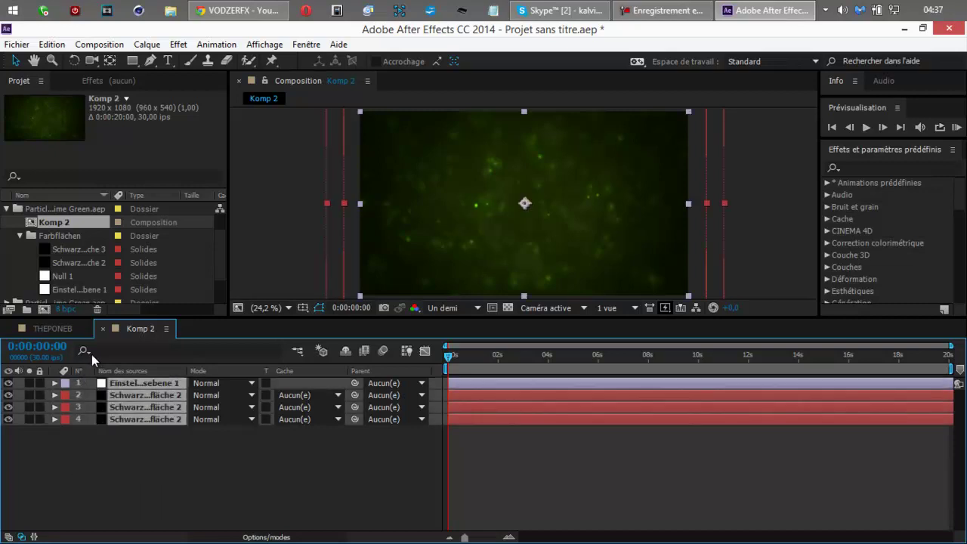
left_click(103, 328)
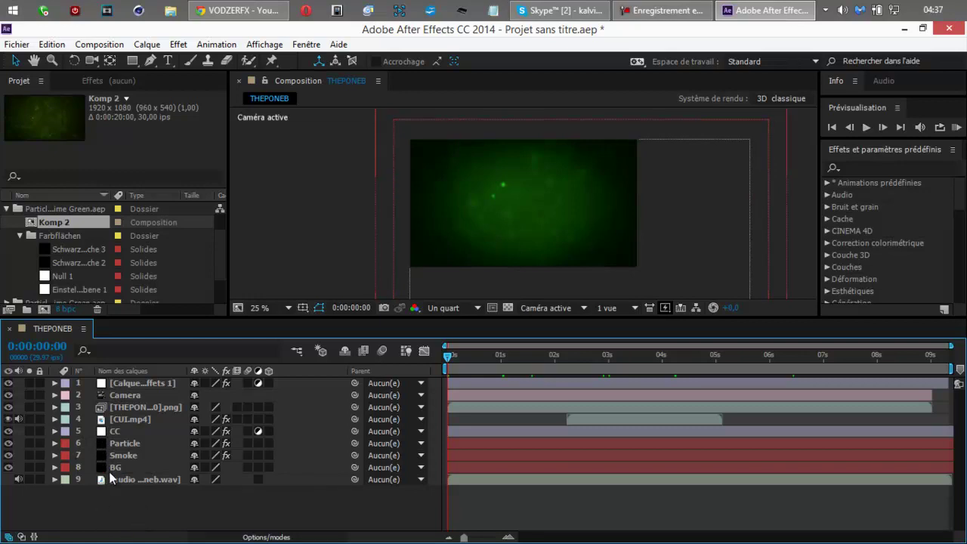
- Examine the Particle colour setting in the Smoke layer's Particular effect, leaving the colour as it is
left_click(55, 456)
scroll(70, 470, "down", 2)
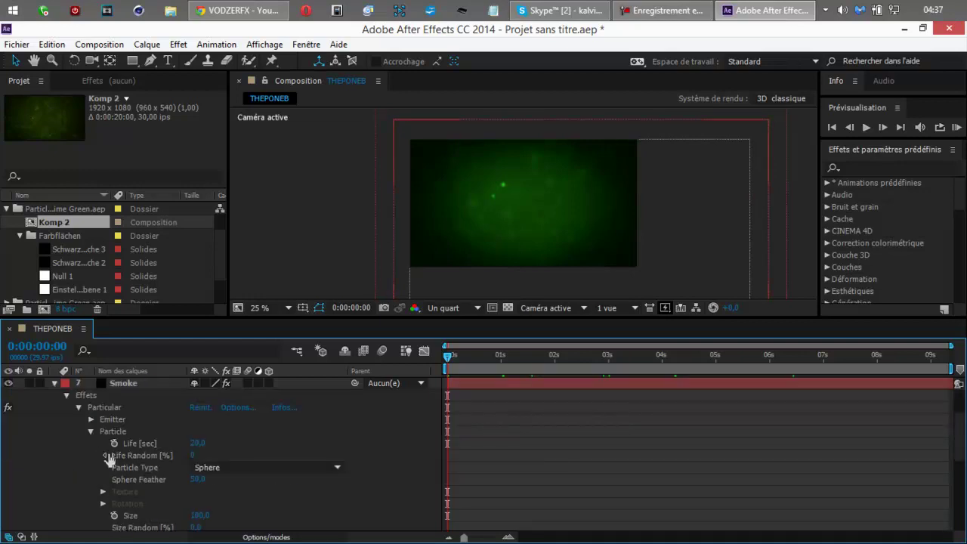
left_click_drag(959, 433, 957, 462)
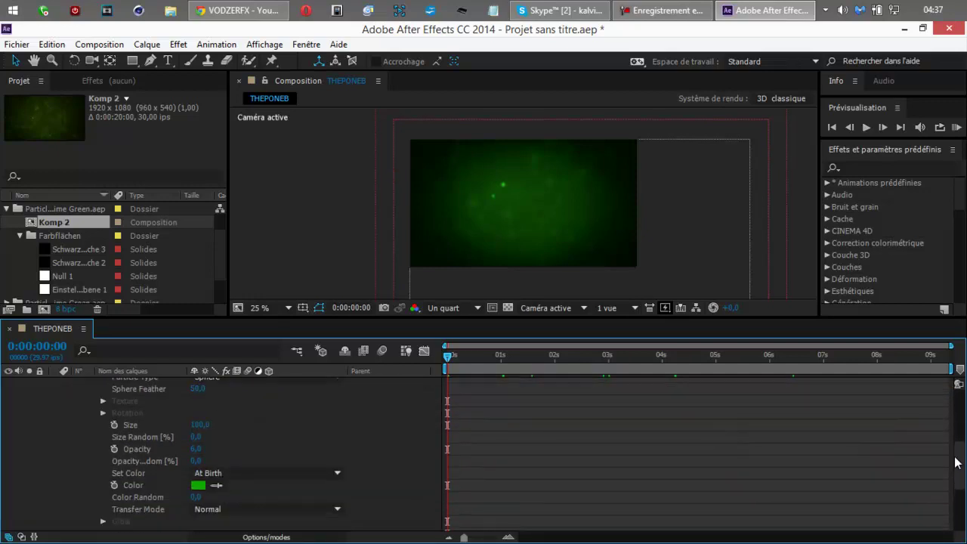
left_click(200, 487)
left_click(665, 174)
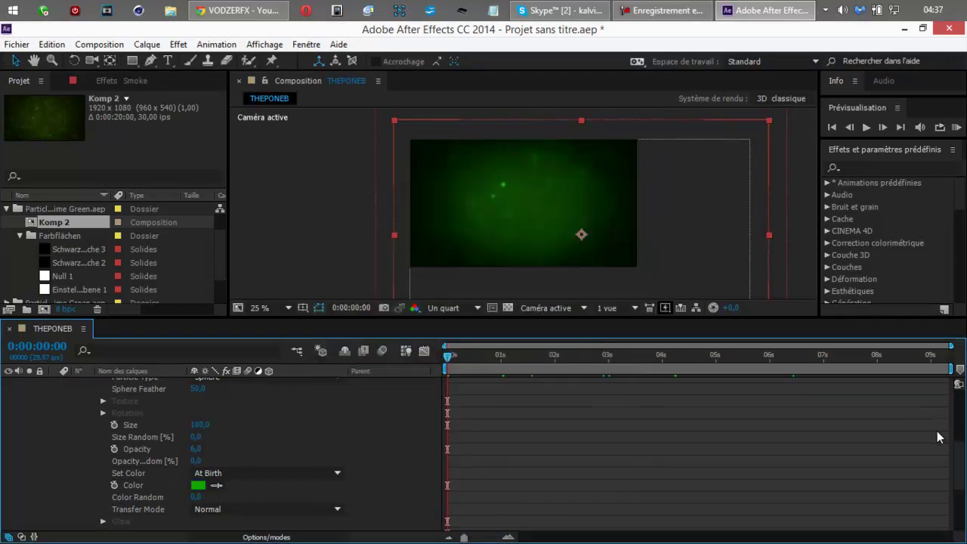
left_click_drag(959, 451, 948, 389)
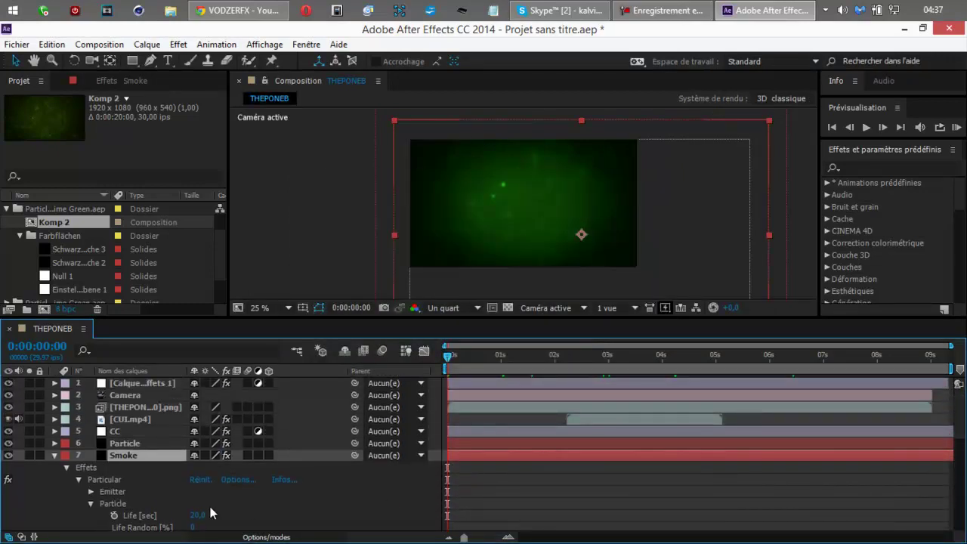
left_click(53, 456)
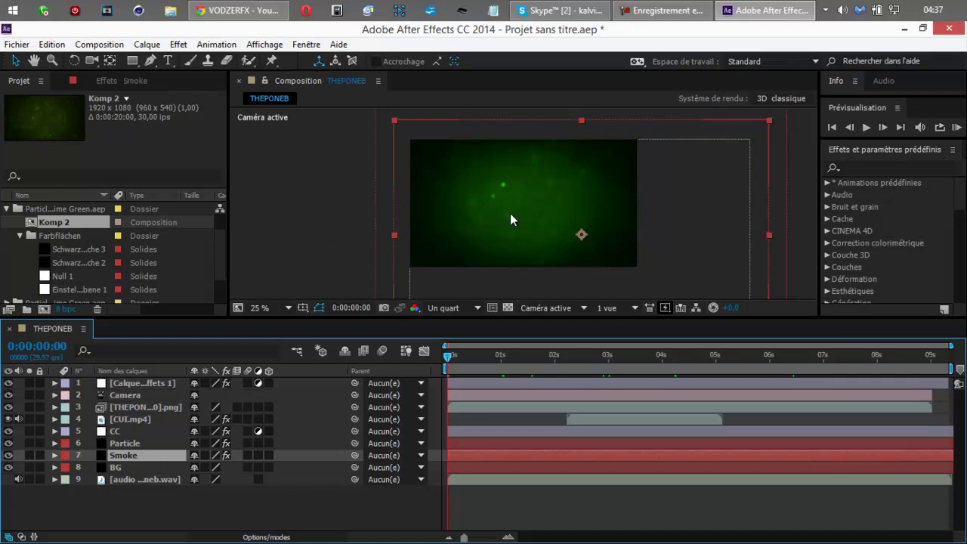
left_click(141, 518)
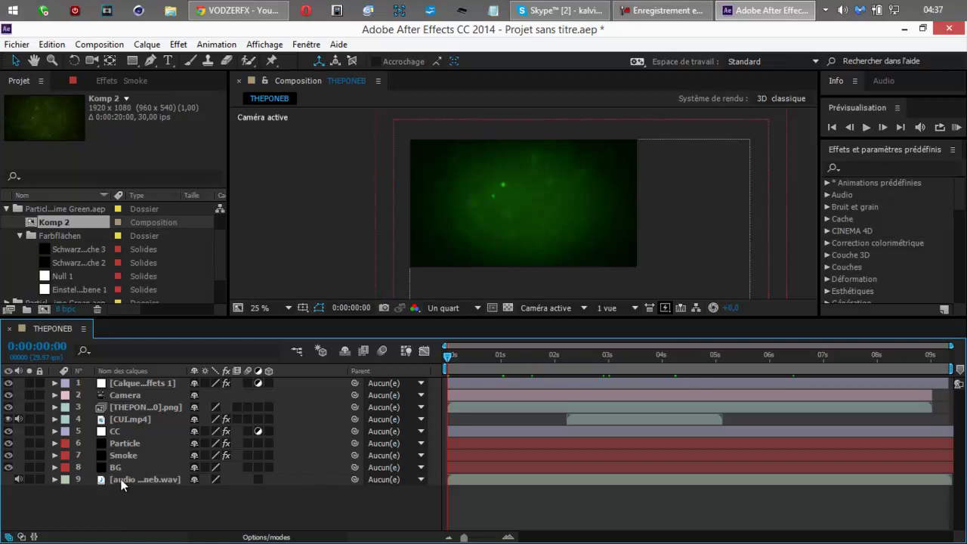
left_click(16, 44)
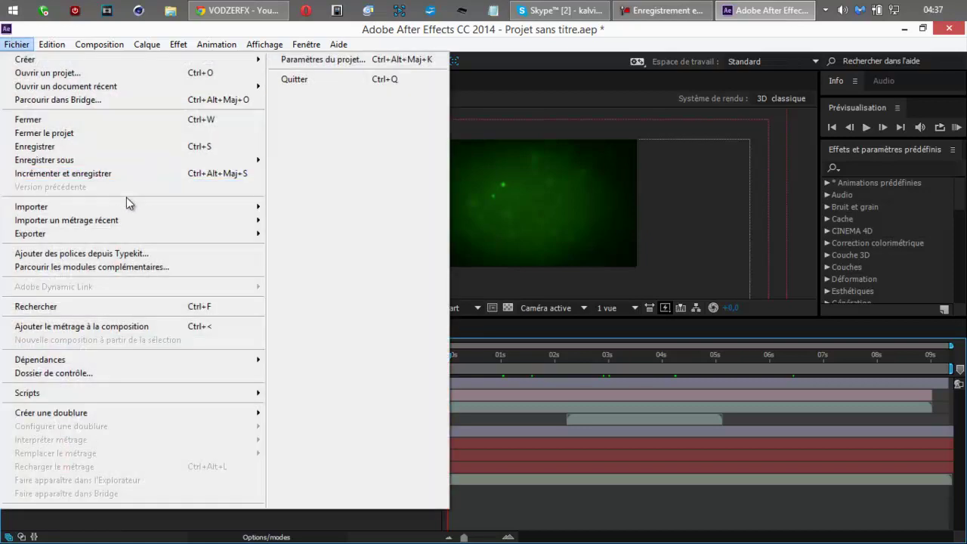
mouse_move(258, 212)
left_click(303, 208)
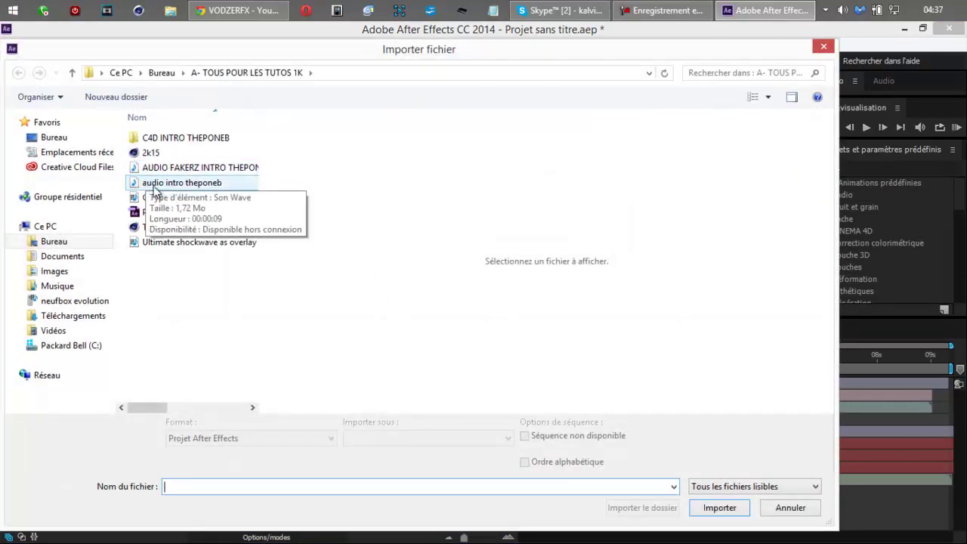
left_click(826, 47)
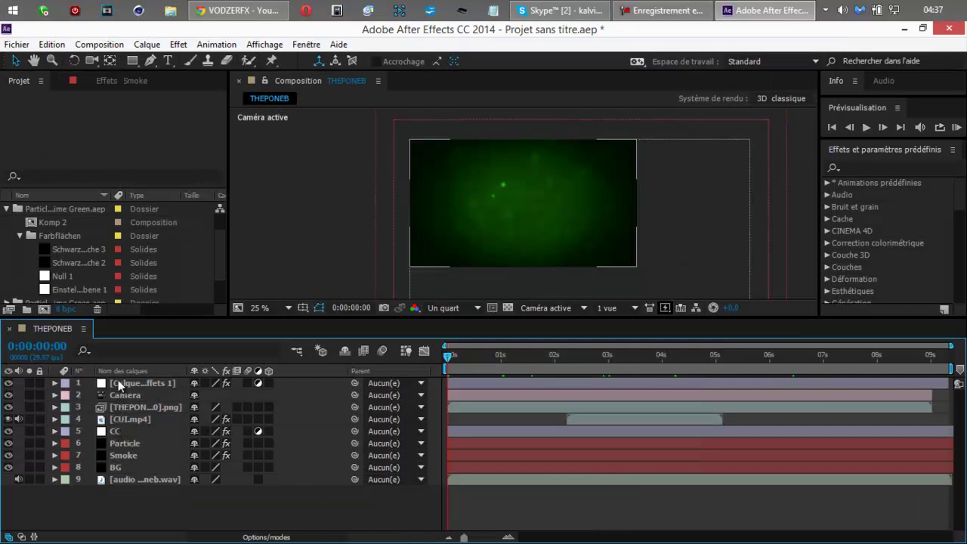
- Select the CUI.mp4 layer and view the composition at 0:00:02:20 and 0:00:03:15
left_click(124, 418)
left_click(591, 358)
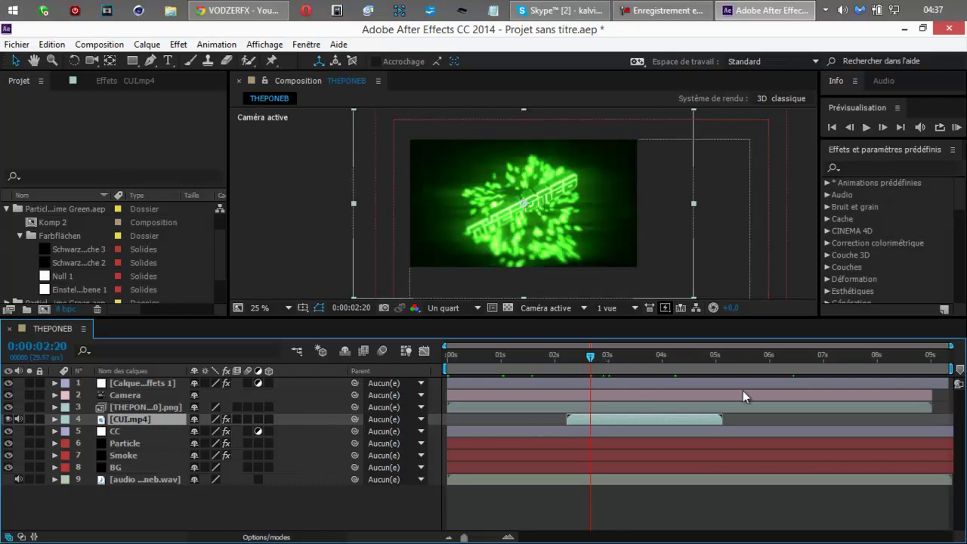
left_click(635, 355)
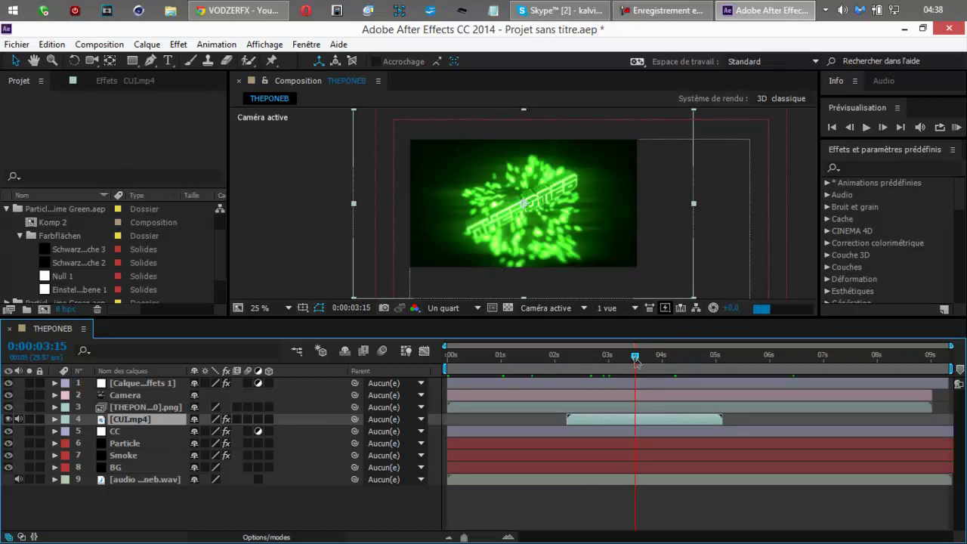
left_click(383, 351)
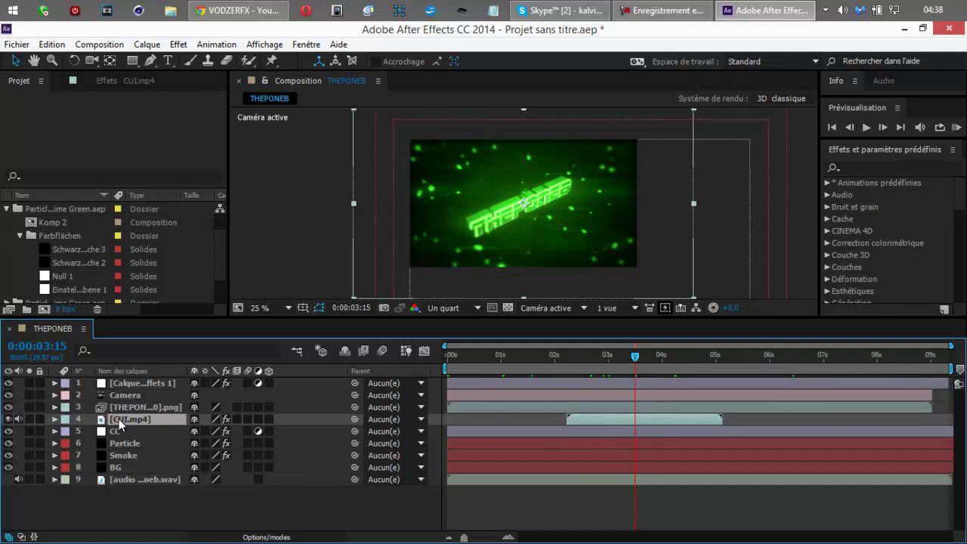
- Show the audio layer's waveform, move the current time to 0:00:02:16, and shift the CUI.mp4 layer slightly earlier
left_click(54, 479)
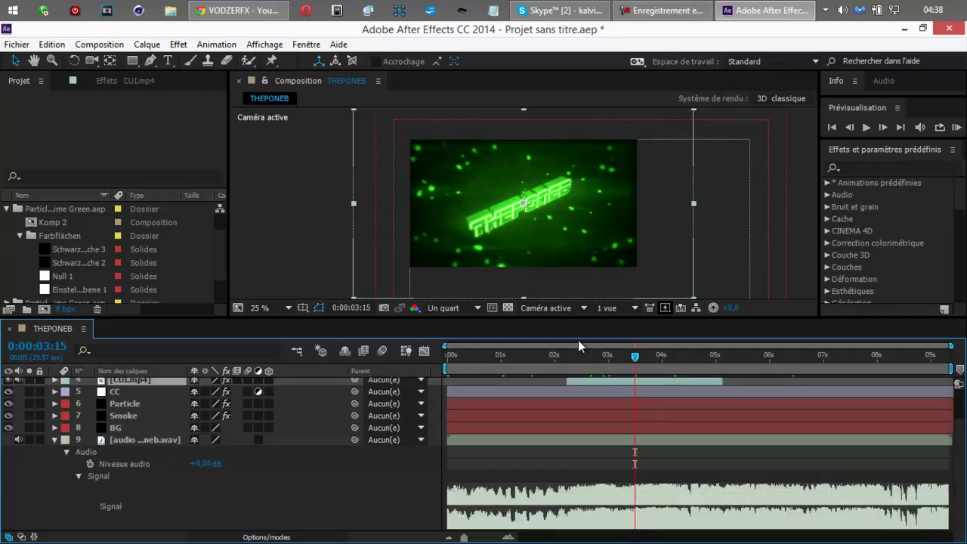
left_click(592, 353)
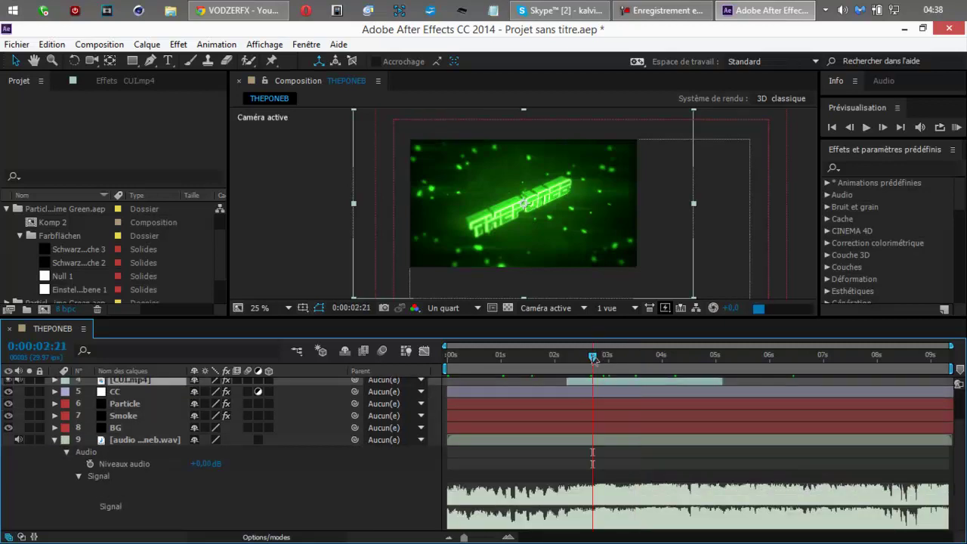
left_click_drag(591, 357, 592, 382)
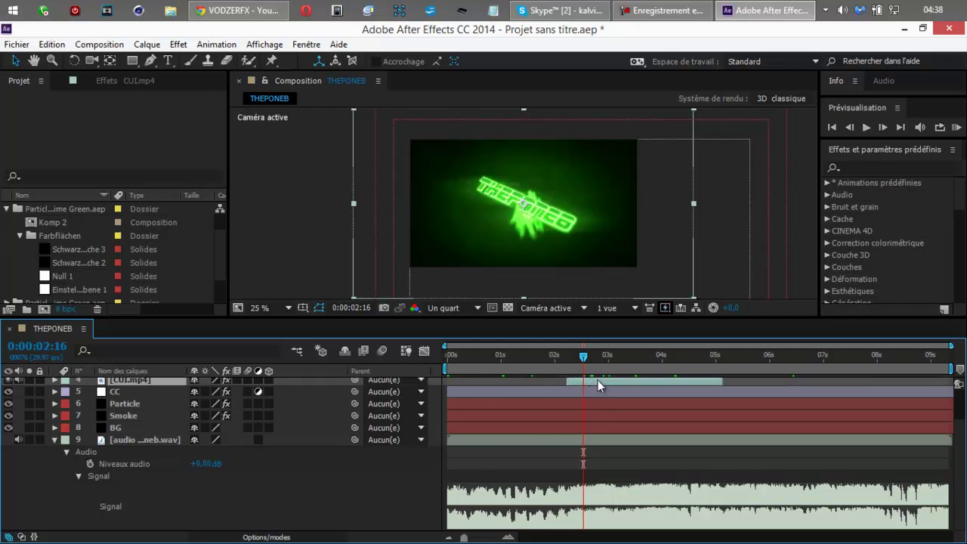
left_click_drag(598, 380, 596, 380)
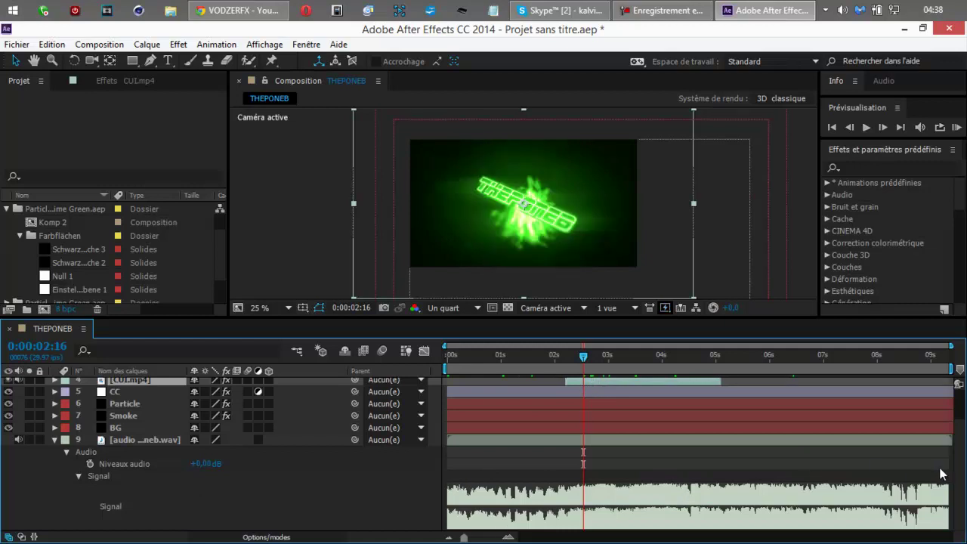
left_click_drag(960, 456, 950, 421)
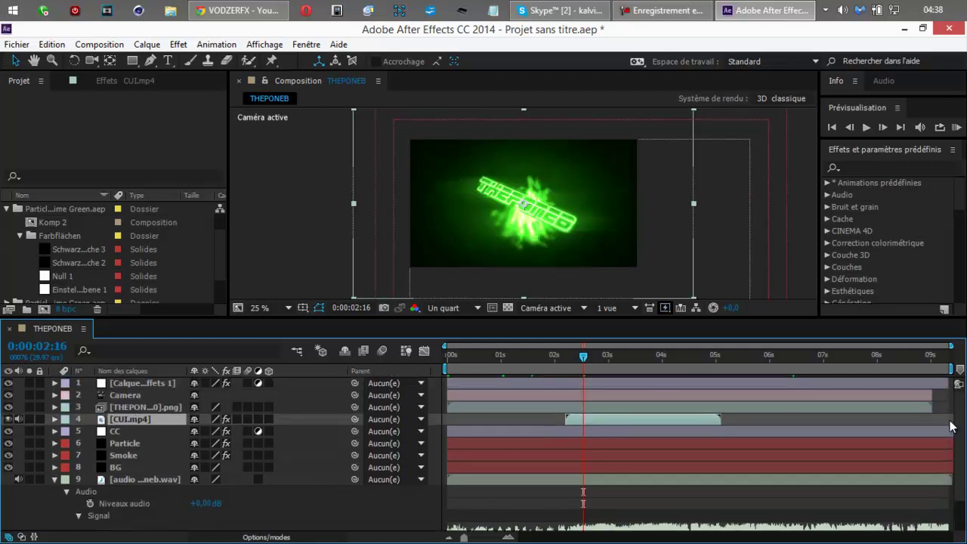
left_click(55, 479)
left_click(113, 499)
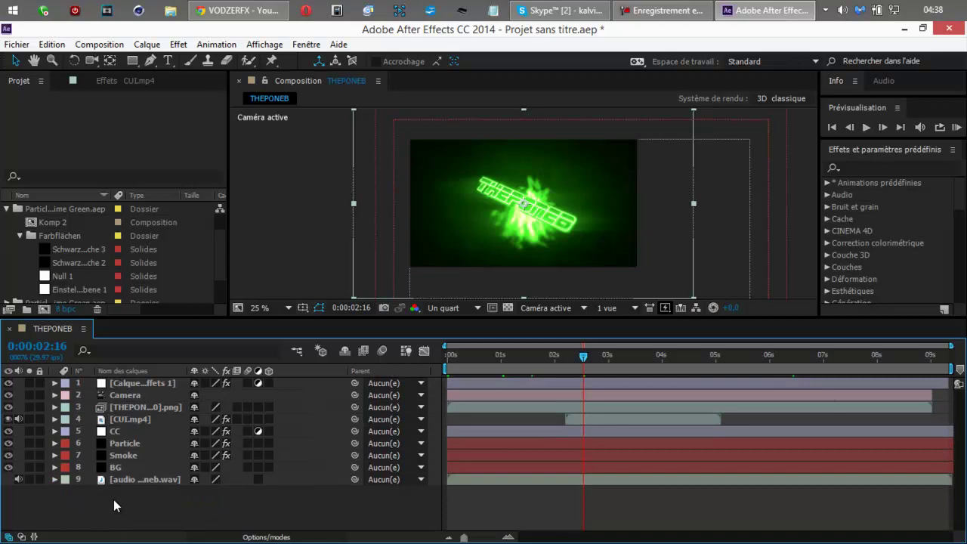
- Set the CUI.mp4 layer's blending mode to Addition
right_click(133, 420)
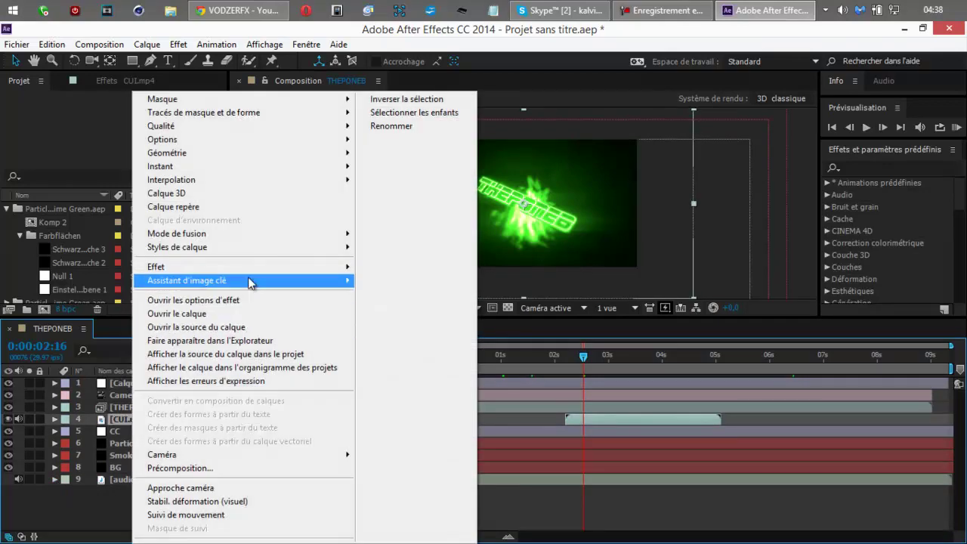
mouse_move(248, 239)
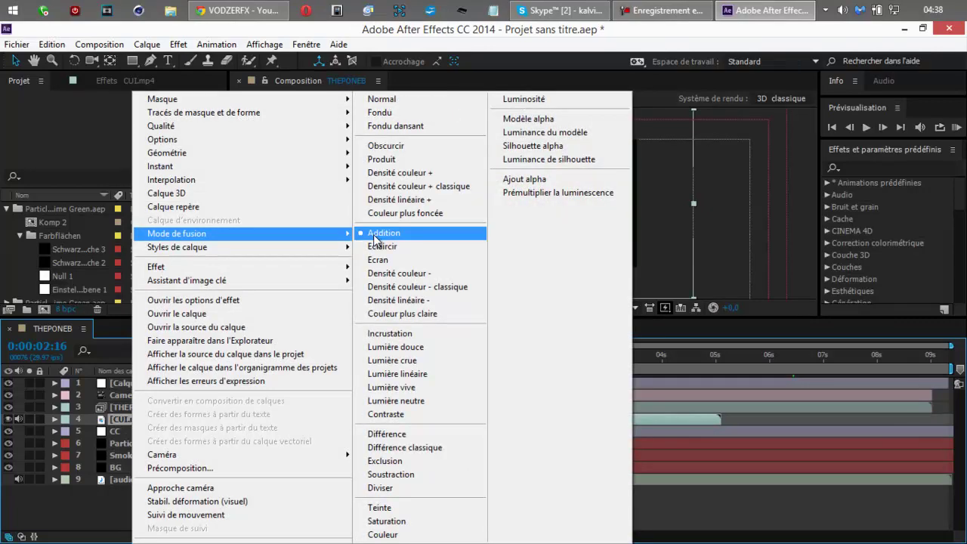
left_click(375, 239)
- Look through the colour correction effects and open the CUI.mp4 layer's Balance des couleurs (TLS) effect settings
right_click(159, 419)
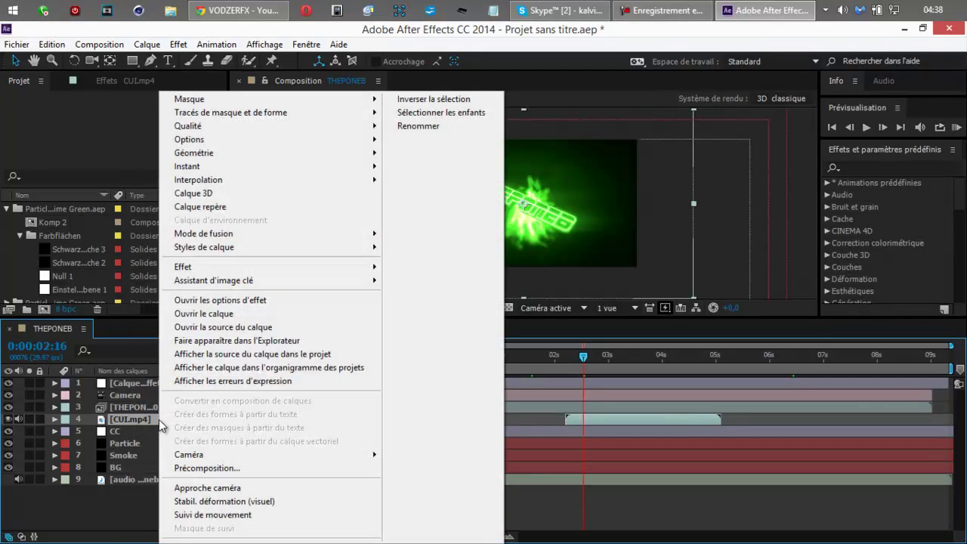
mouse_move(295, 269)
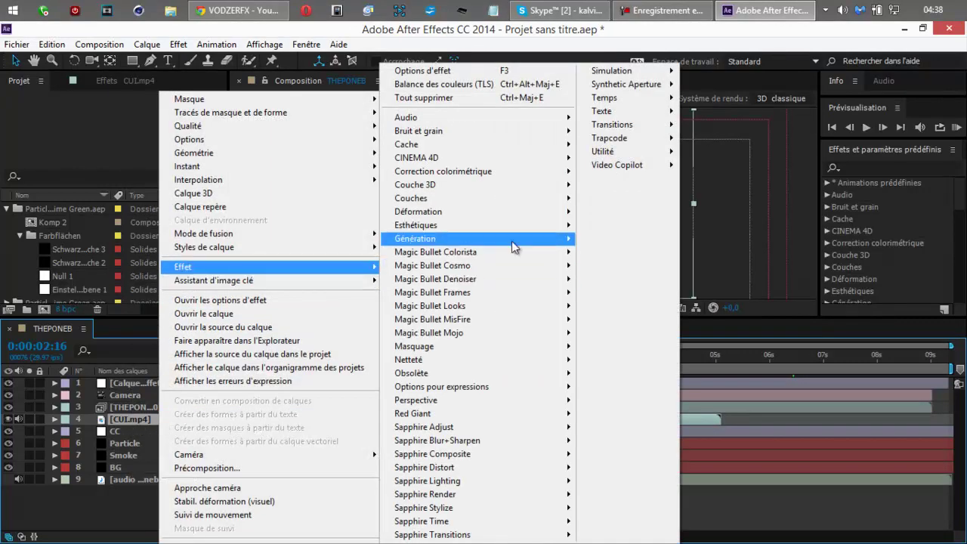
mouse_move(536, 172)
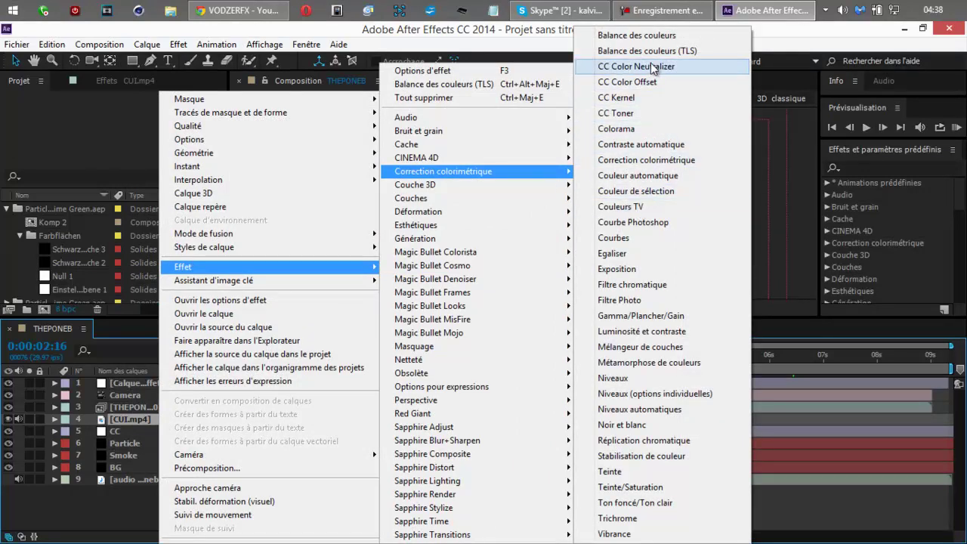
left_click(136, 417)
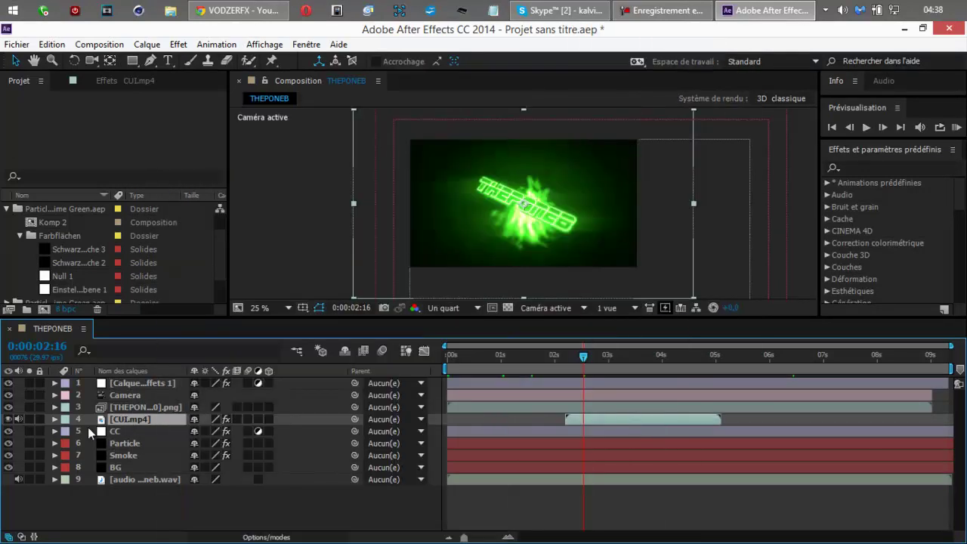
left_click(54, 419)
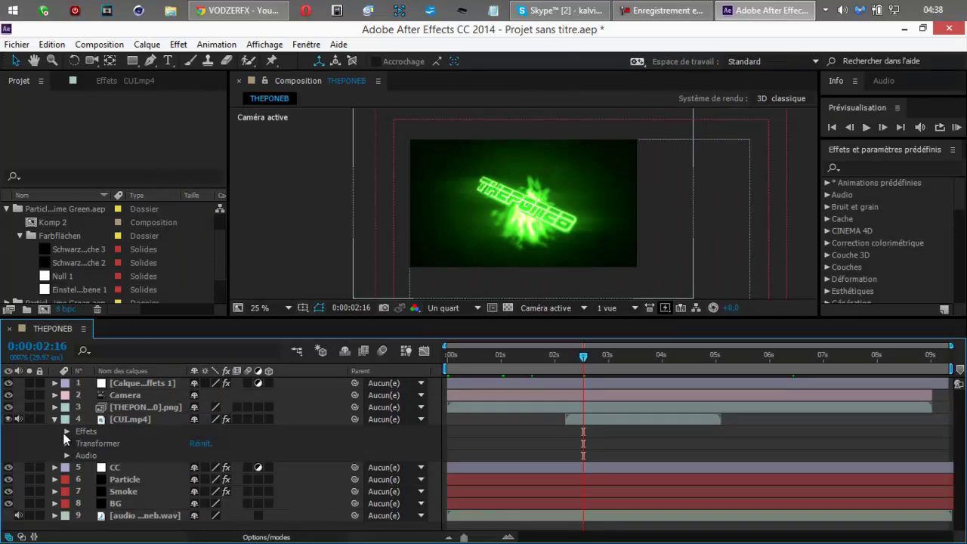
left_click(66, 431)
left_click(103, 444)
left_click(99, 79)
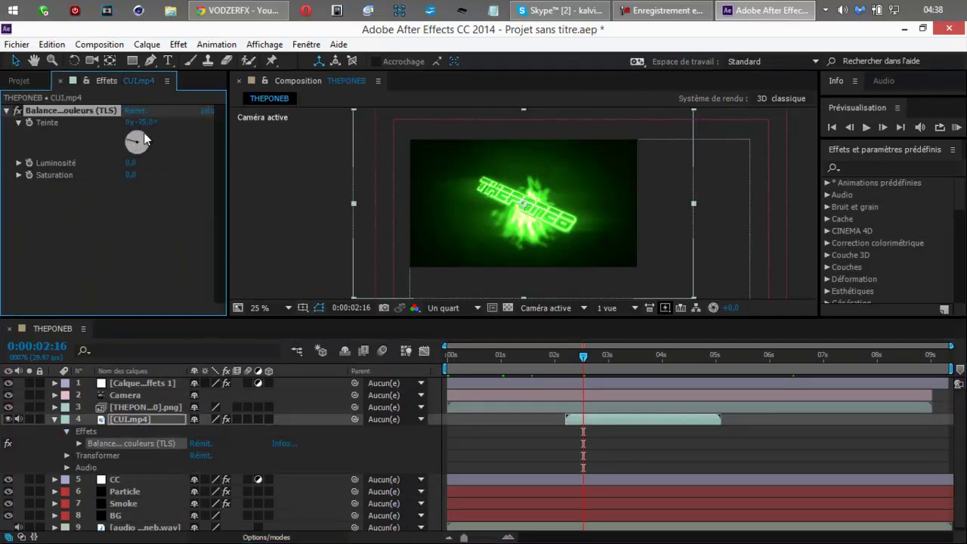
- Try other hue values, including 217°, in the CUI.mp4 layer's Balance des couleurs (TLS) effect and undo the change
left_click_drag(128, 142, 172, 150)
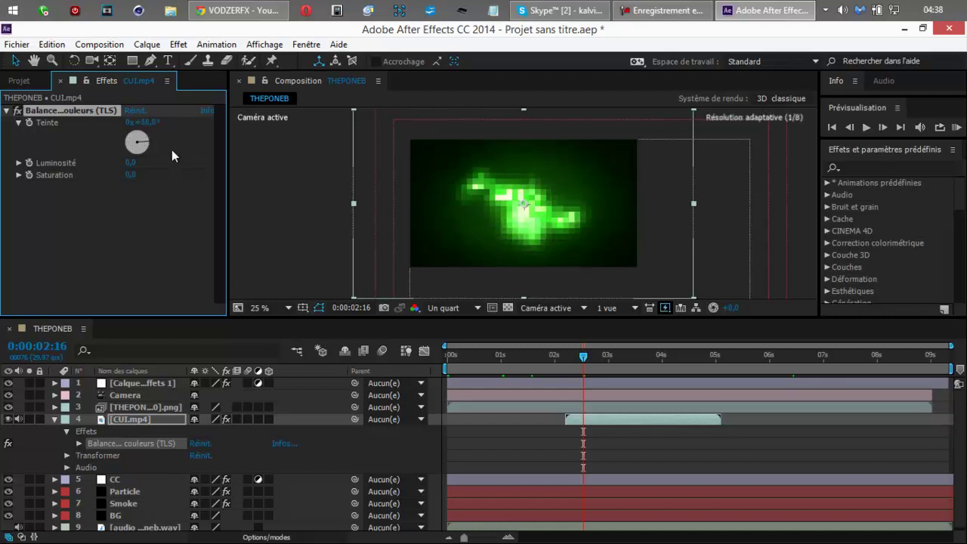
left_click_drag(97, 253, 89, 269)
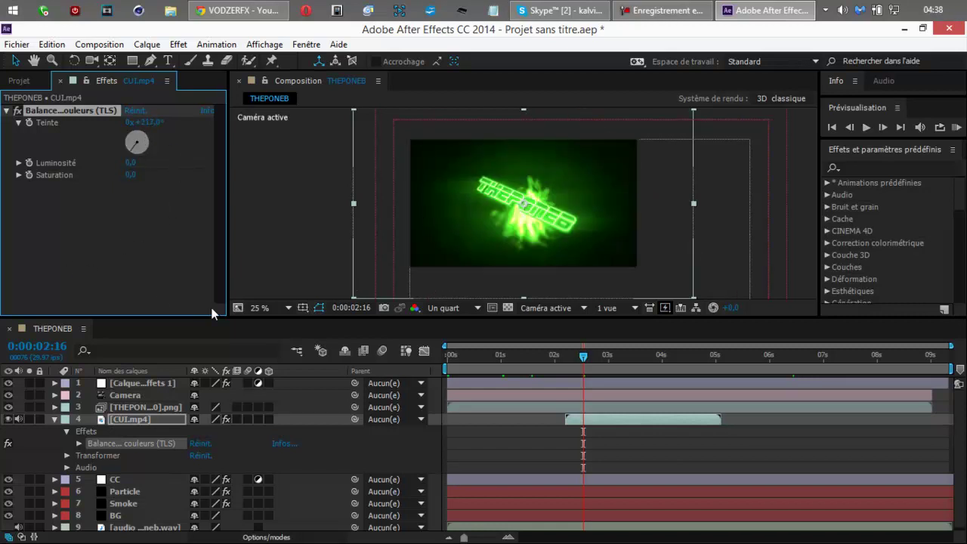
key("ctrl+z")
left_click(55, 420)
left_click(114, 504)
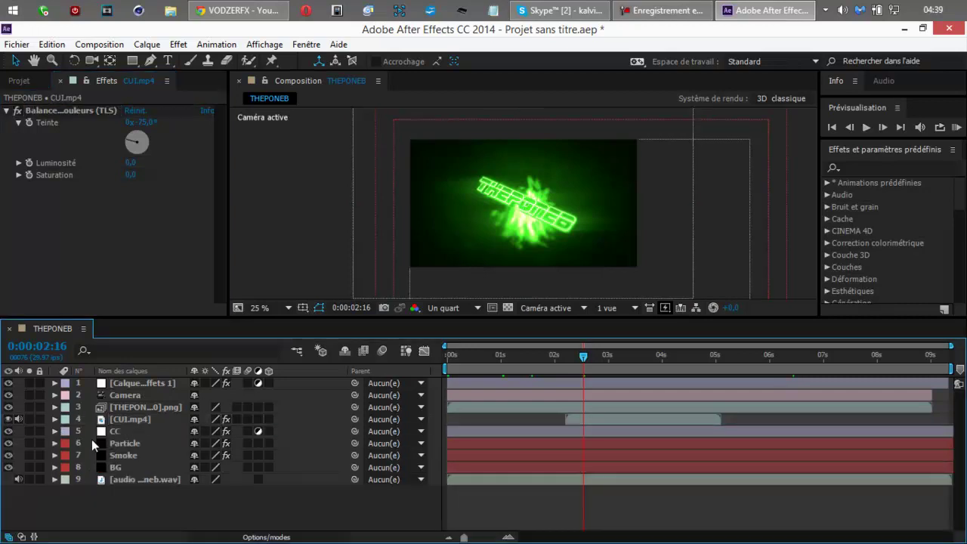
left_click(21, 80)
- View the composition at 0:00:05:15 and 0:00:03:03 and open the Looks effect settings of the top adjustment layer
left_click(138, 385)
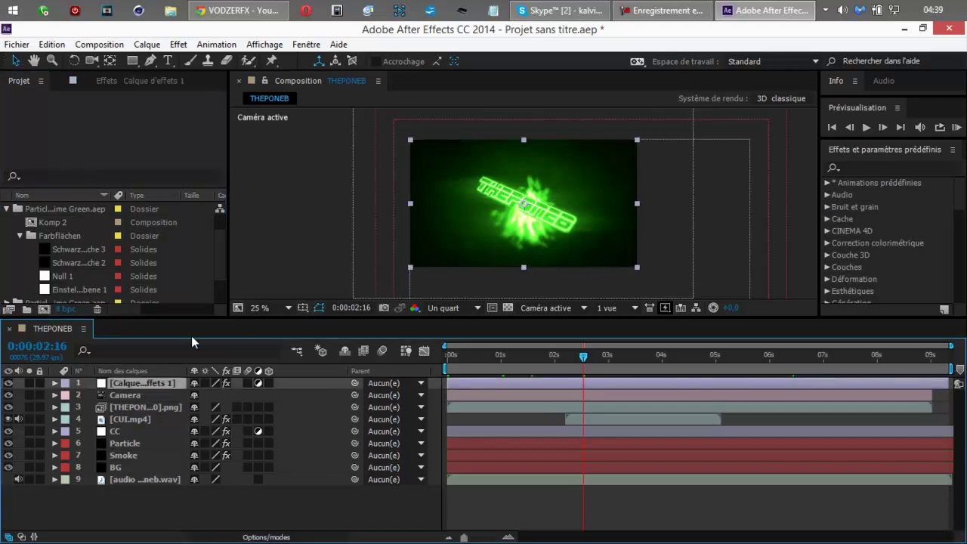
left_click(742, 358)
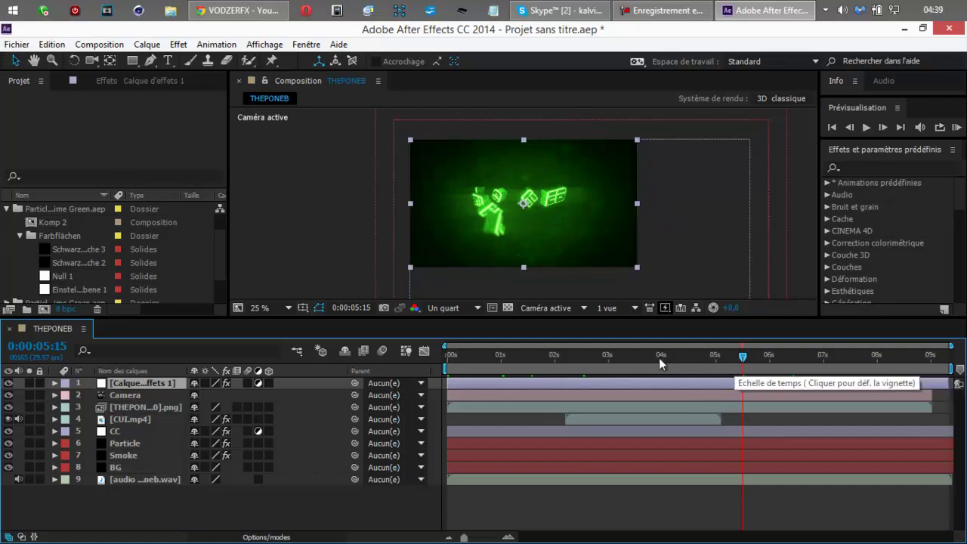
left_click(612, 355)
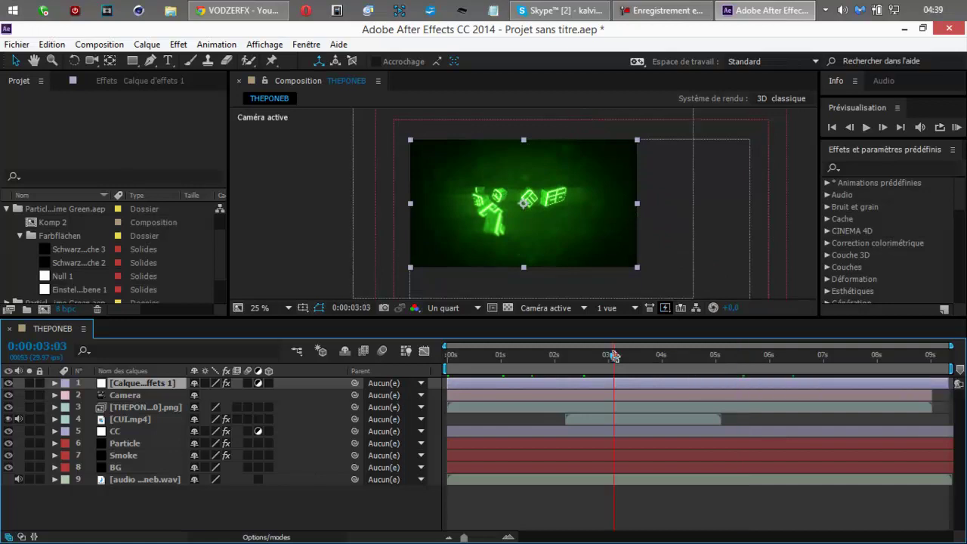
left_click(56, 383)
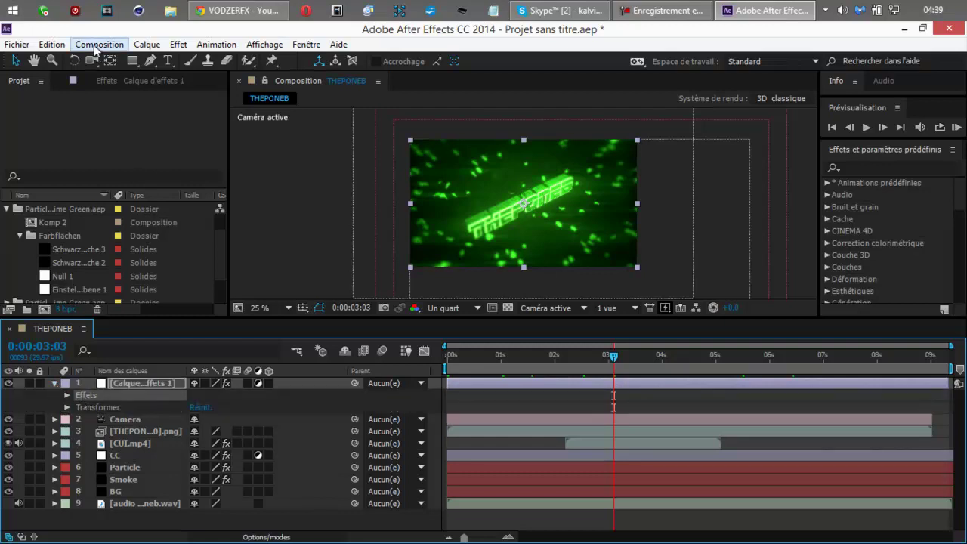
left_click(106, 79)
- Browse the preset looks in the adjustment layer's Magic Bullet Looks editor and leave the editor without applying one
left_click(53, 148)
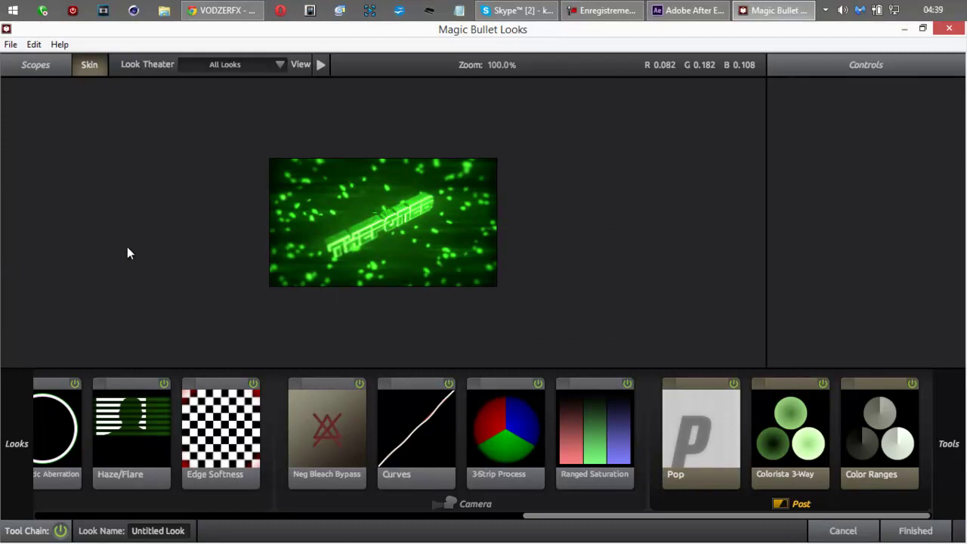
mouse_move(3, 250)
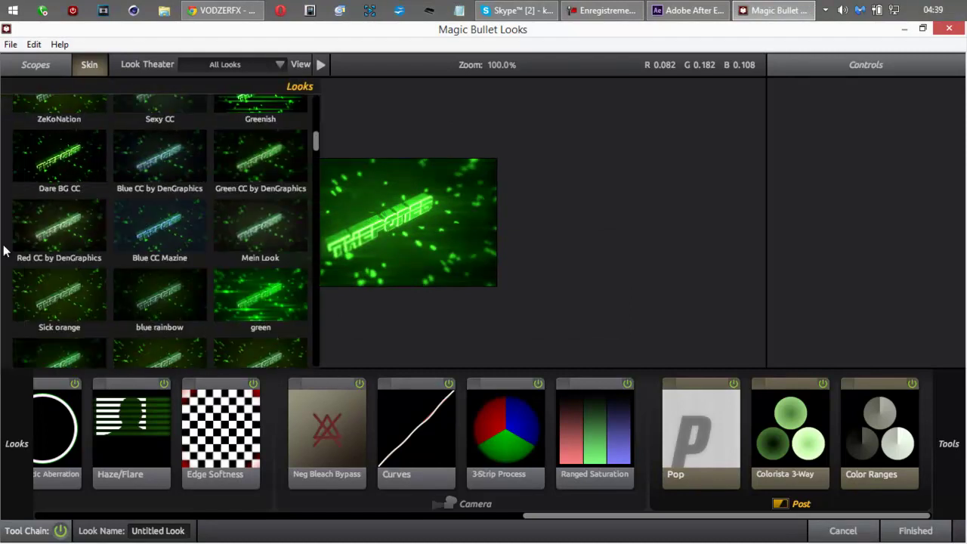
left_click_drag(318, 143, 316, 276)
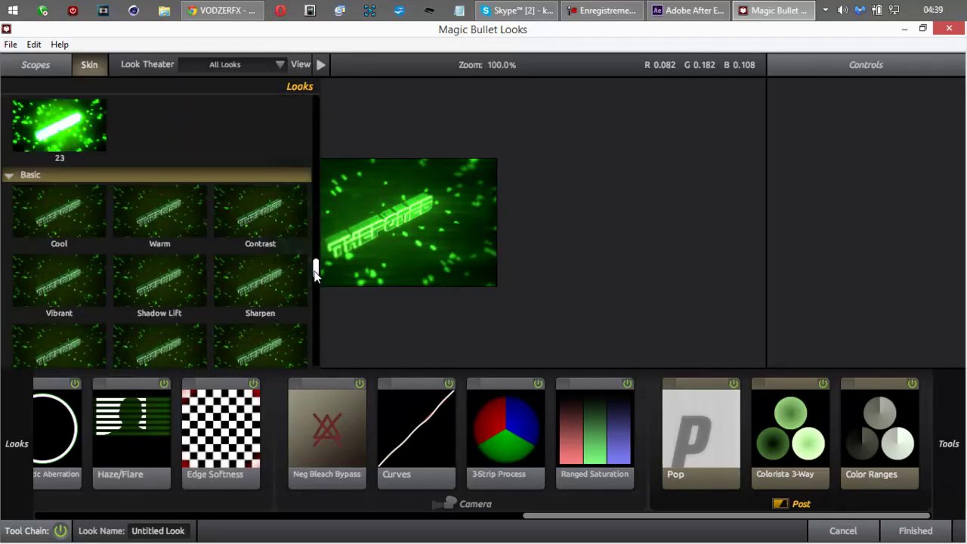
mouse_move(41, 254)
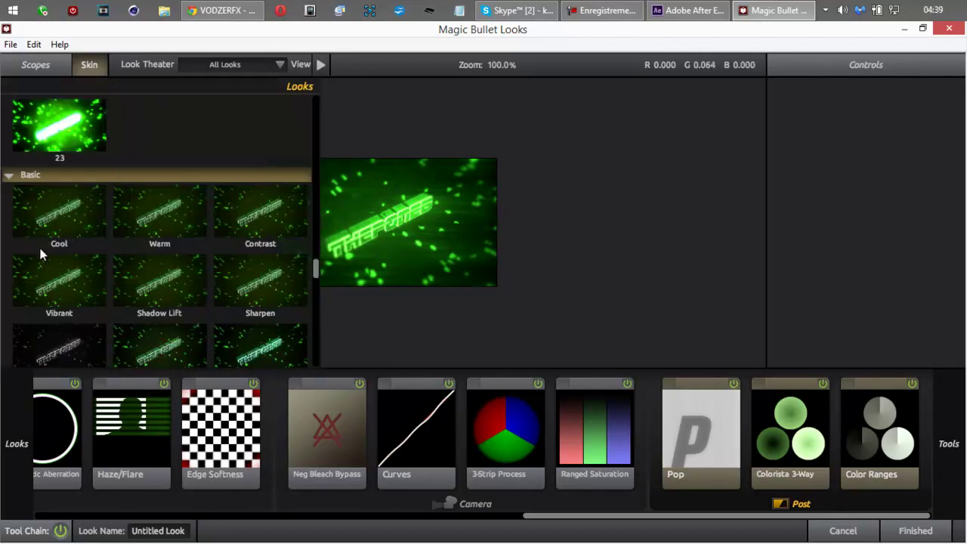
left_click_drag(316, 272, 322, 104)
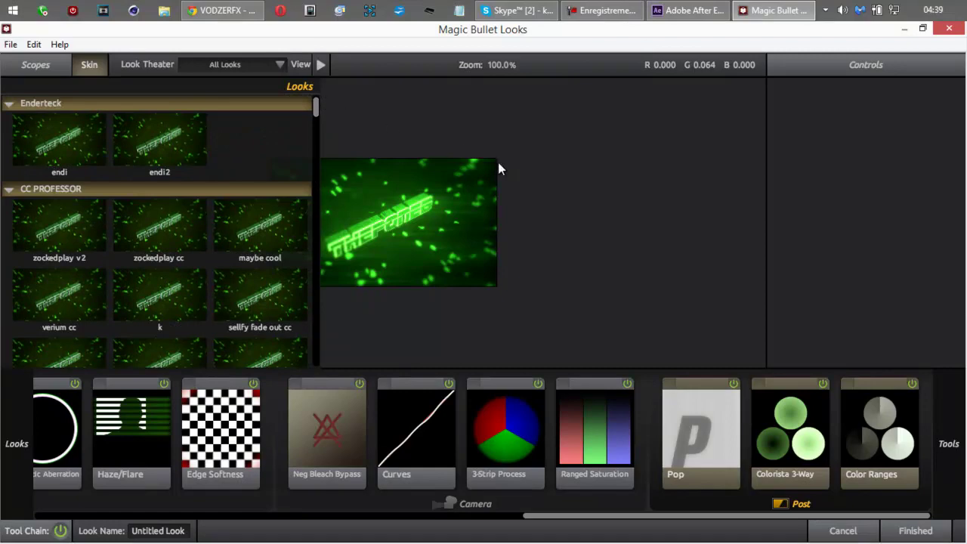
left_click(834, 534)
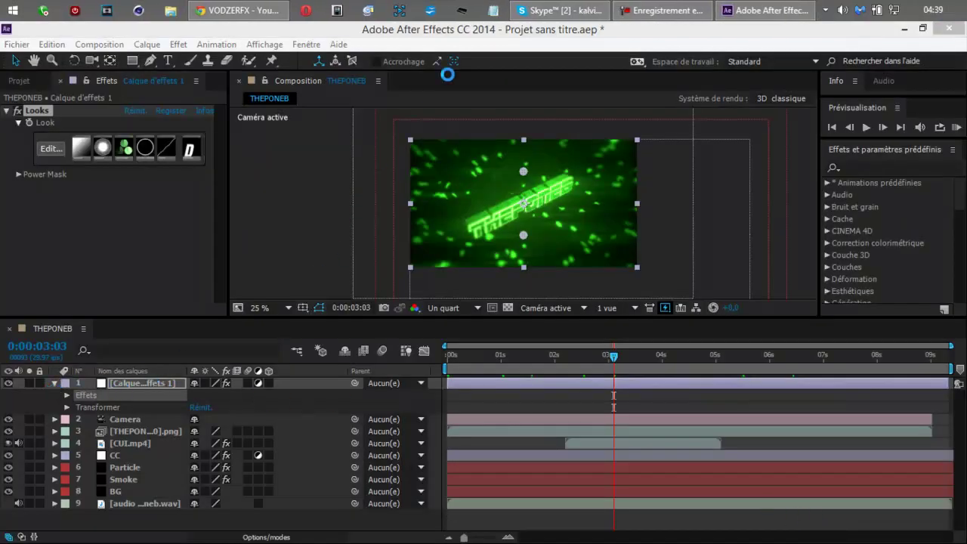
left_click(56, 381)
left_click(132, 518)
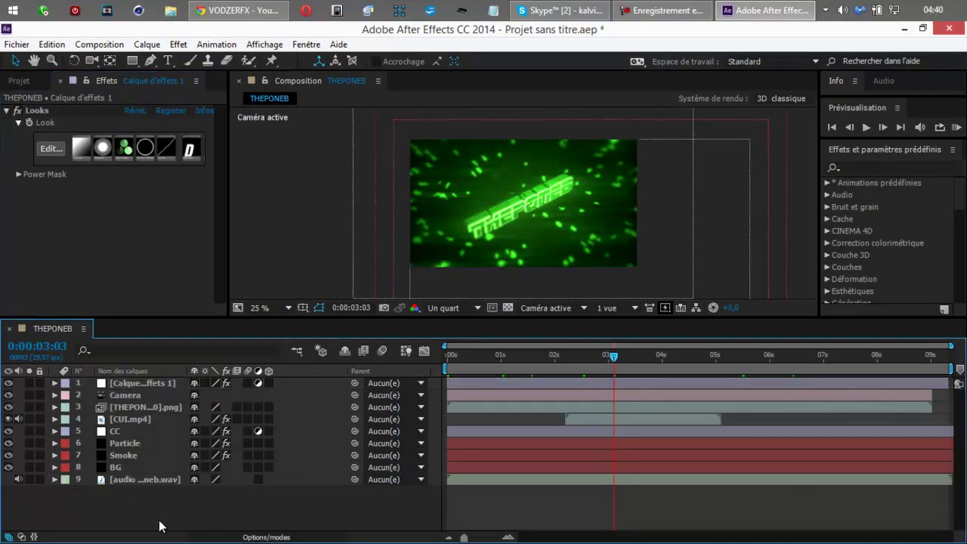
- Run a RAM preview of the THEPONEB composition and stop it
left_click(957, 128)
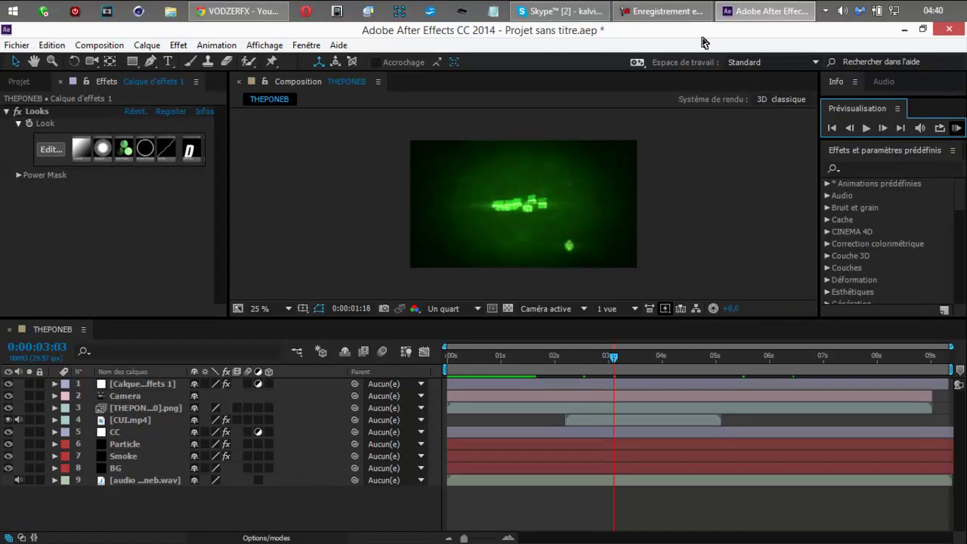
left_click(679, 12)
left_click(680, 12)
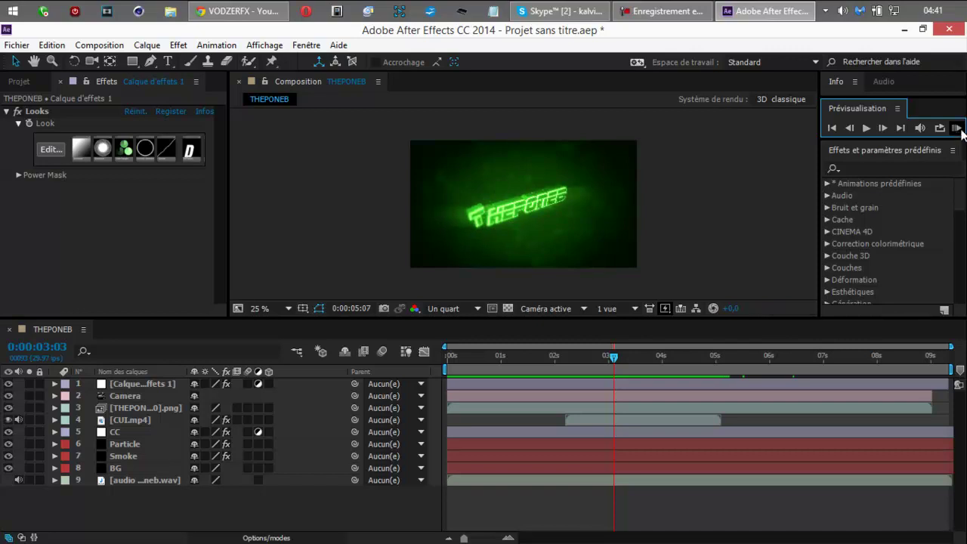
left_click(929, 138)
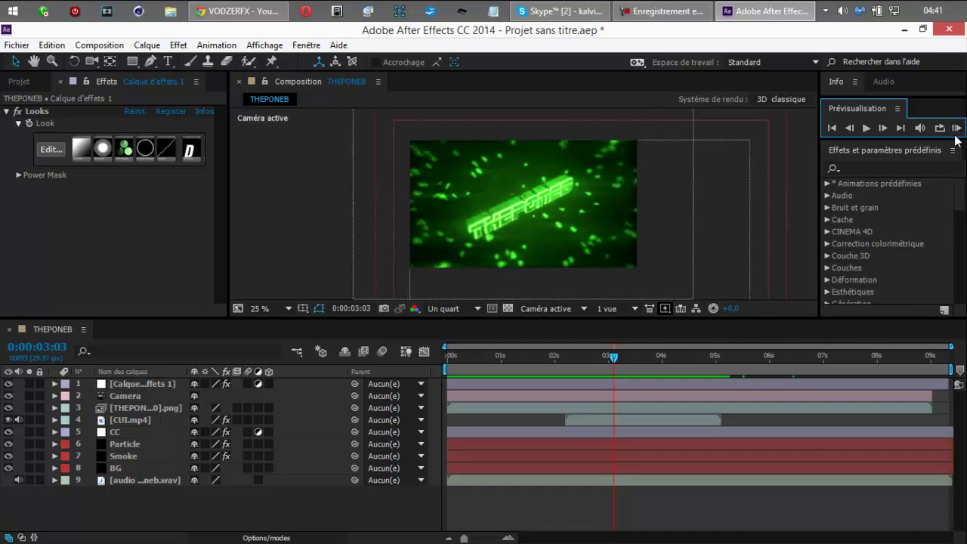
- Trim the end of the CUI.mp4 layer to 0:00:04:21 and run a RAM preview of the composition
left_click(700, 356)
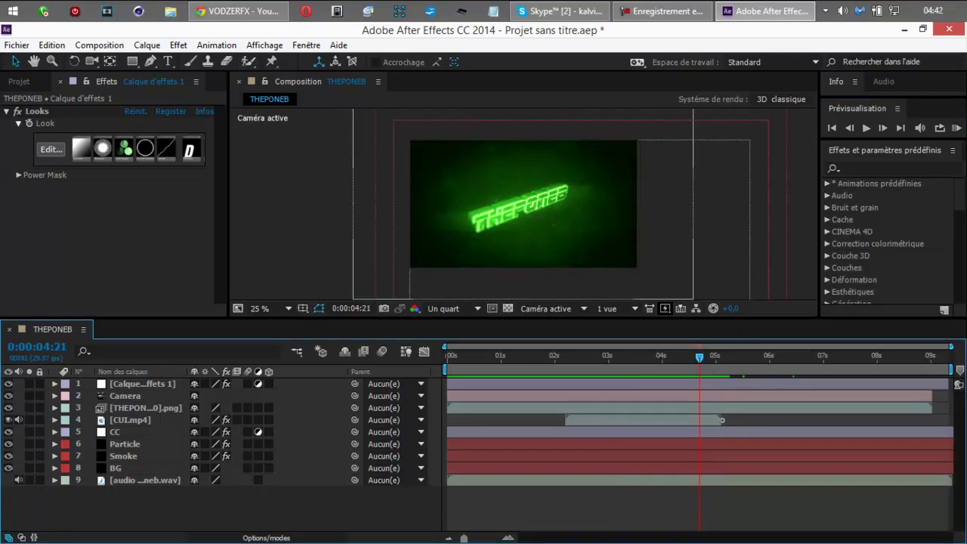
left_click_drag(719, 420, 700, 425)
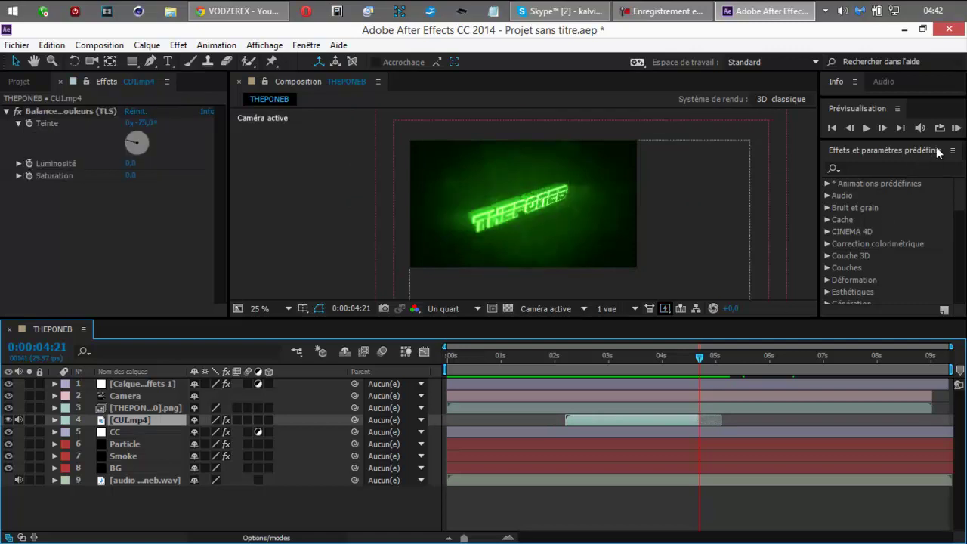
left_click(956, 128)
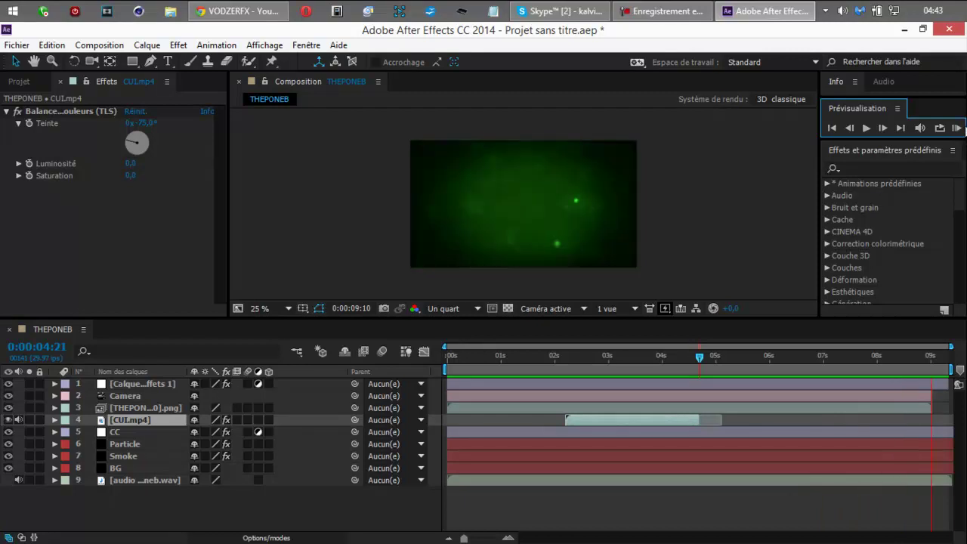
key("space")
- Precompose all nine layers of THEPONEB, moving all their attributes into the new composition
left_click(172, 524)
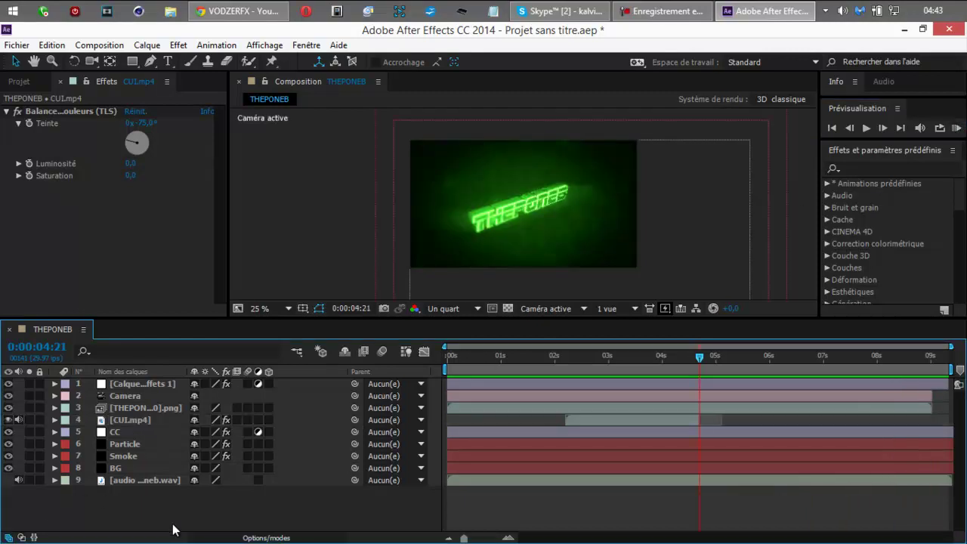
left_click_drag(177, 524, 90, 368)
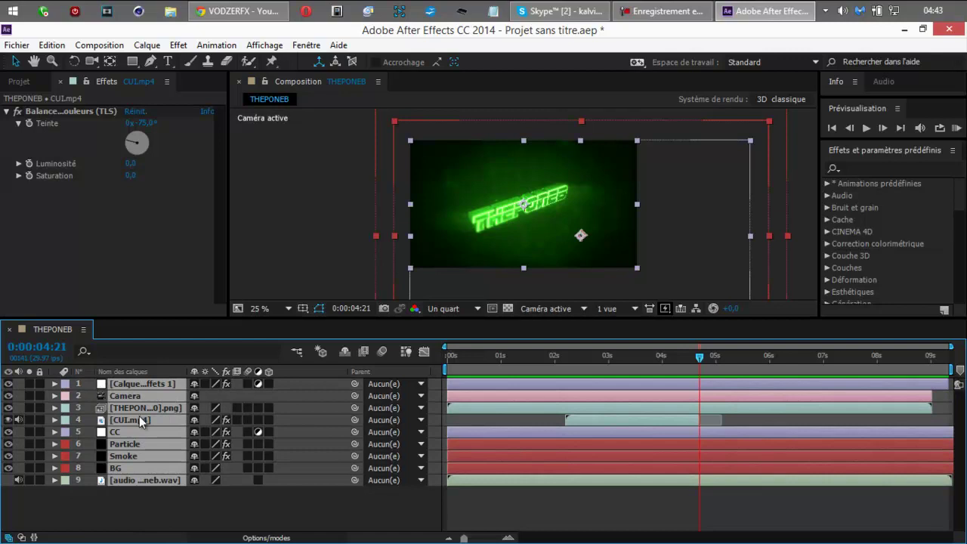
right_click(139, 415)
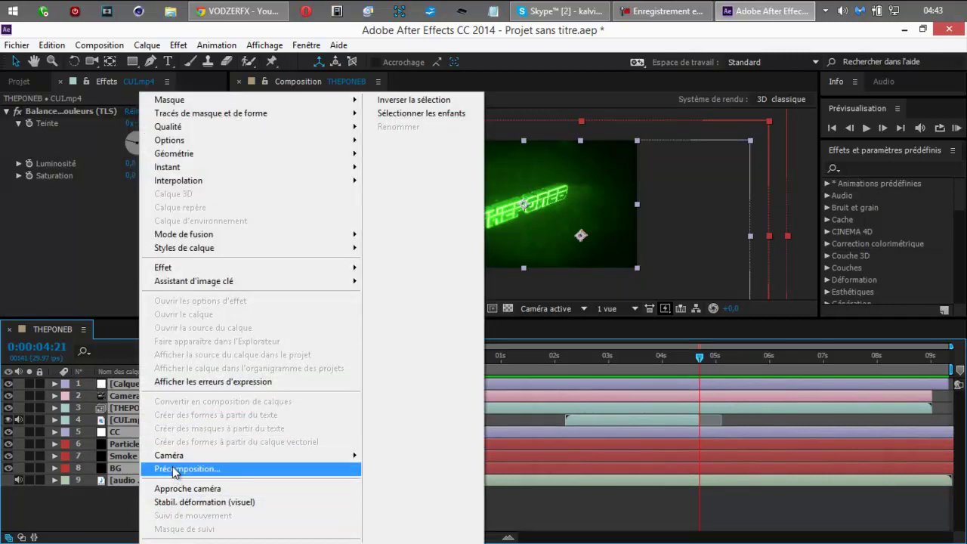
left_click(174, 469)
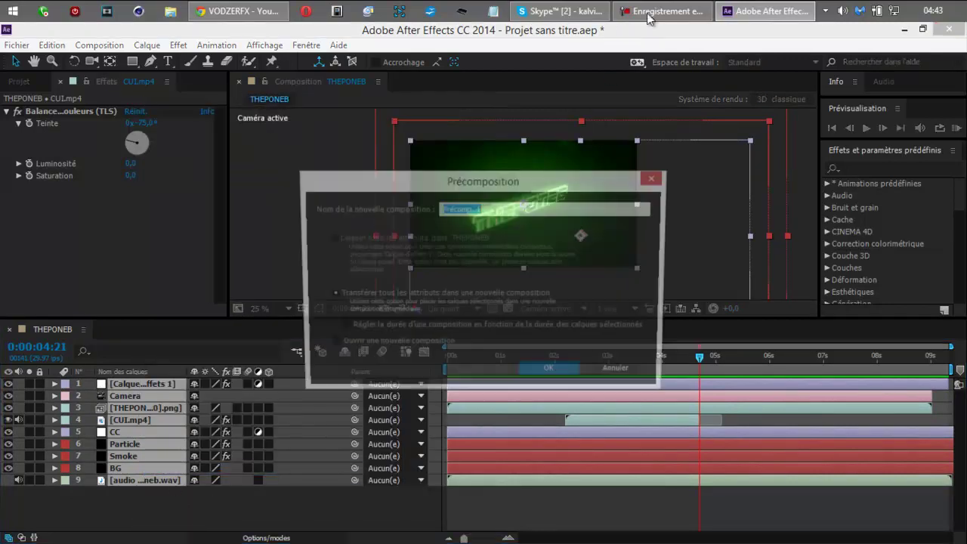
left_click(647, 18)
left_click(647, 18)
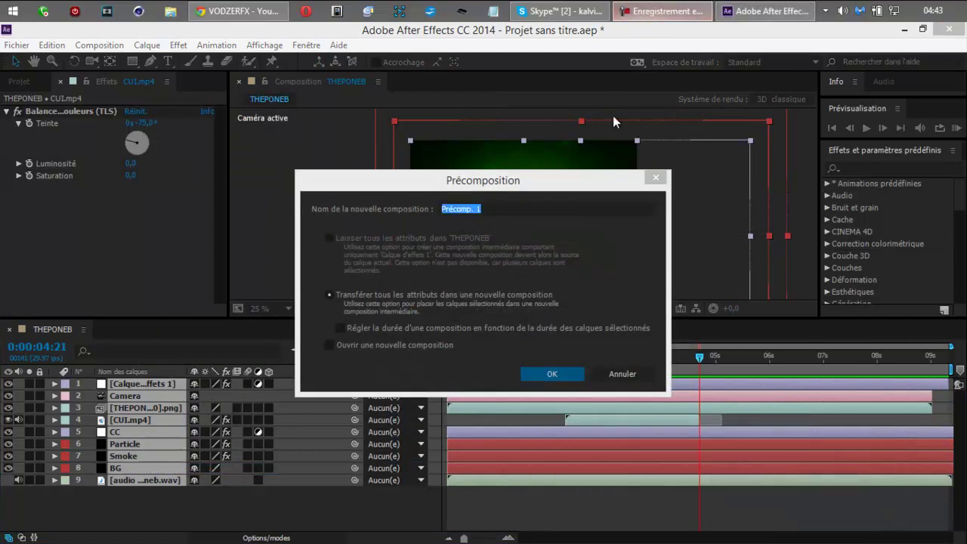
left_click(543, 372)
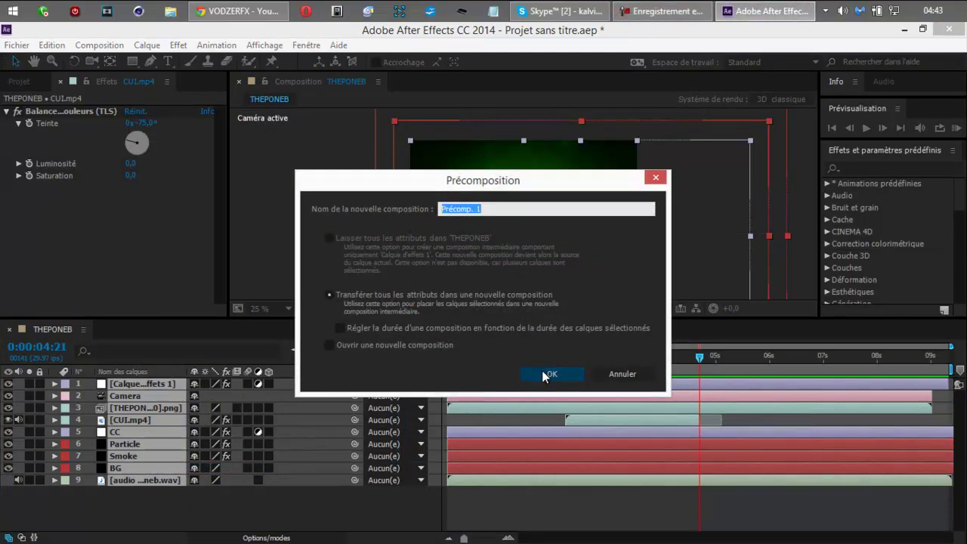
left_click(563, 375)
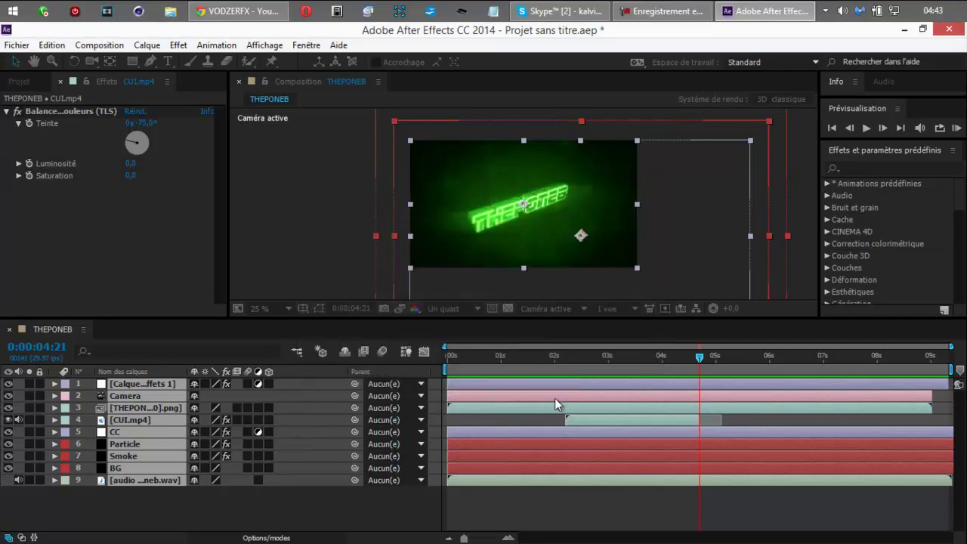
- Run a RAM preview of the precomposed THEPONEB composition, stop it and deselect the layer
left_click(956, 129)
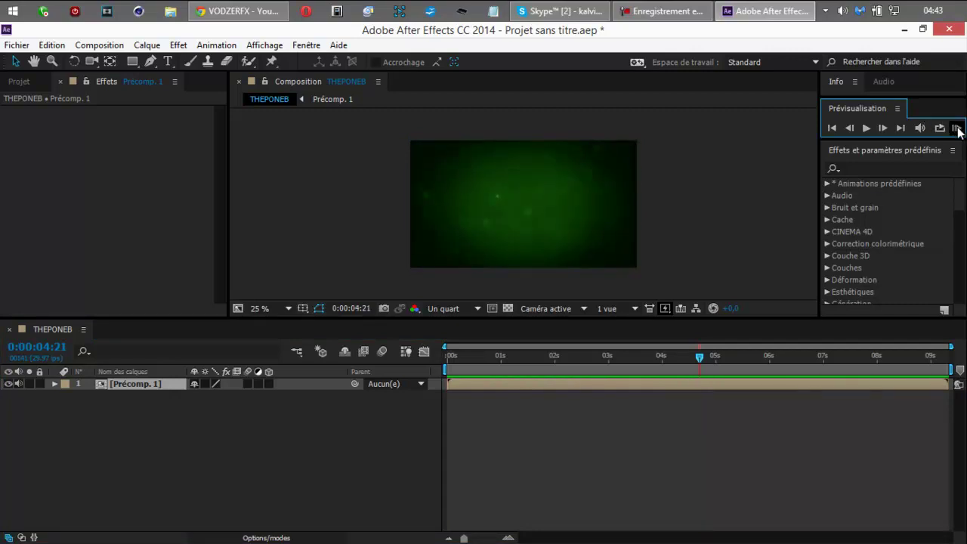
left_click(958, 131)
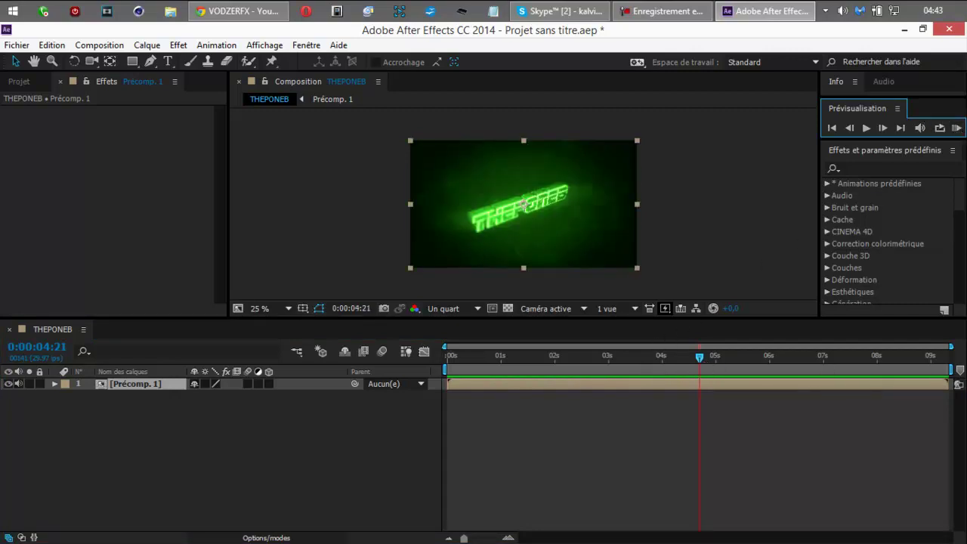
left_click(221, 498)
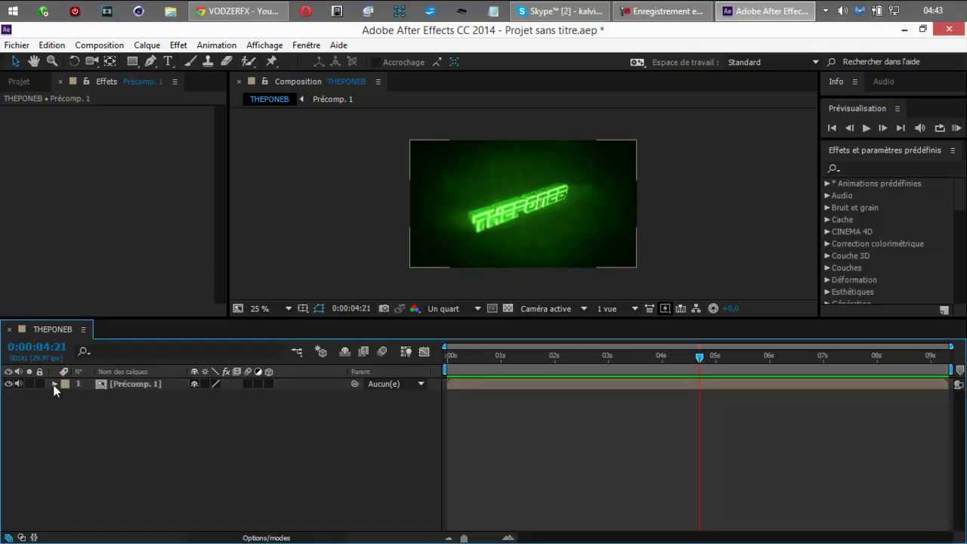
- Reveal the audio waveform of the Précomp. 1 layer in the timeline
left_click(54, 385)
left_click(68, 405)
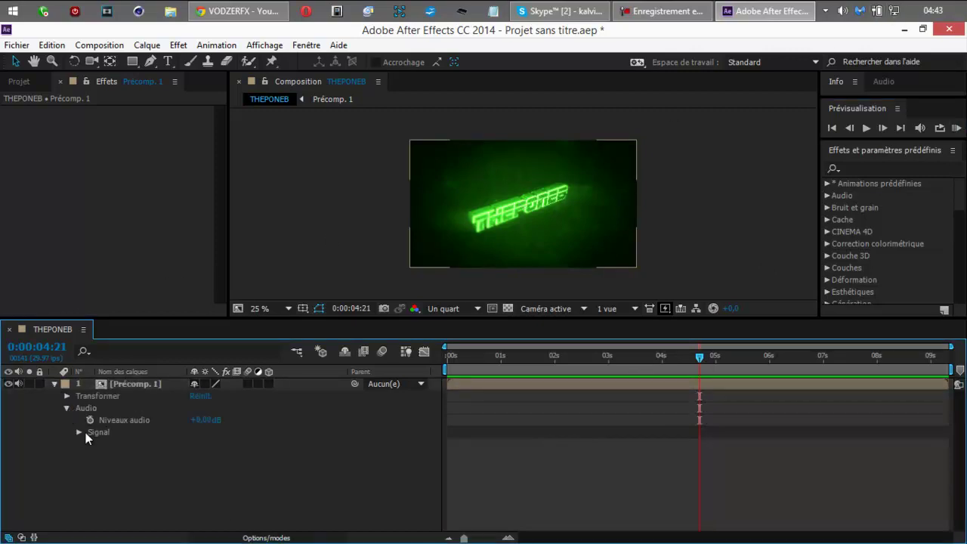
left_click(79, 434)
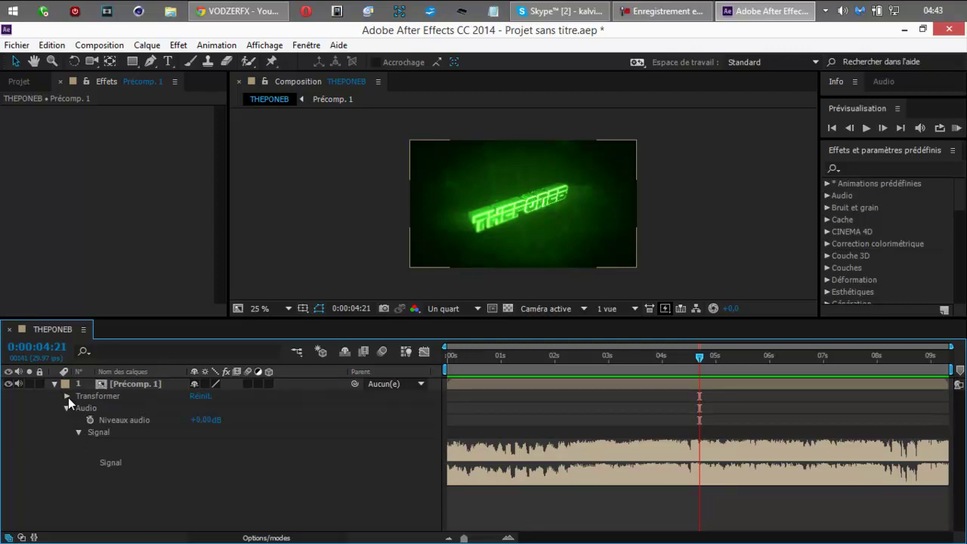
- Try scaling the Précomp. 1 layer up to 109%, undo it, and return to the layer's waveform with its transform properties collapsed
left_click(67, 396)
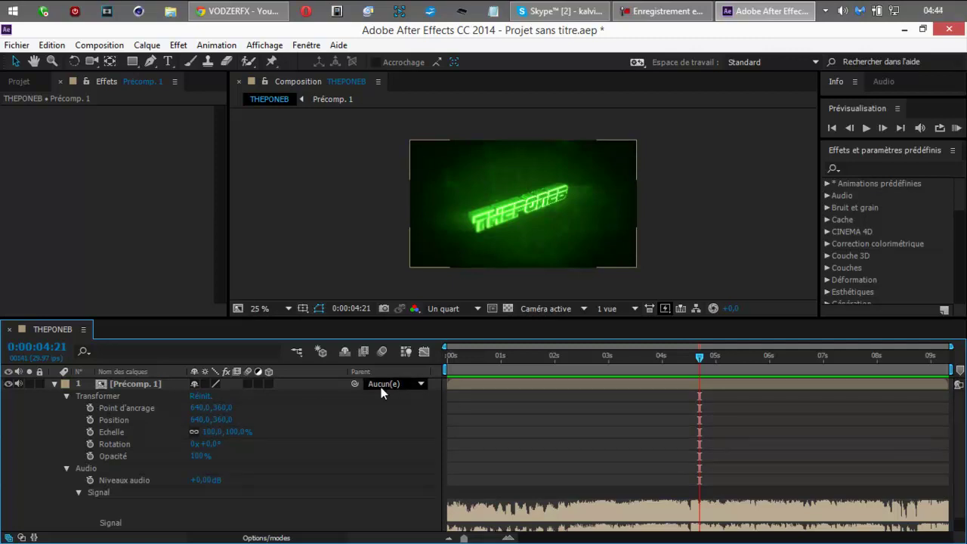
mouse_move(230, 436)
left_mouse_down()
mouse_move(298, 435)
mouse_move(236, 433)
left_mouse_up()
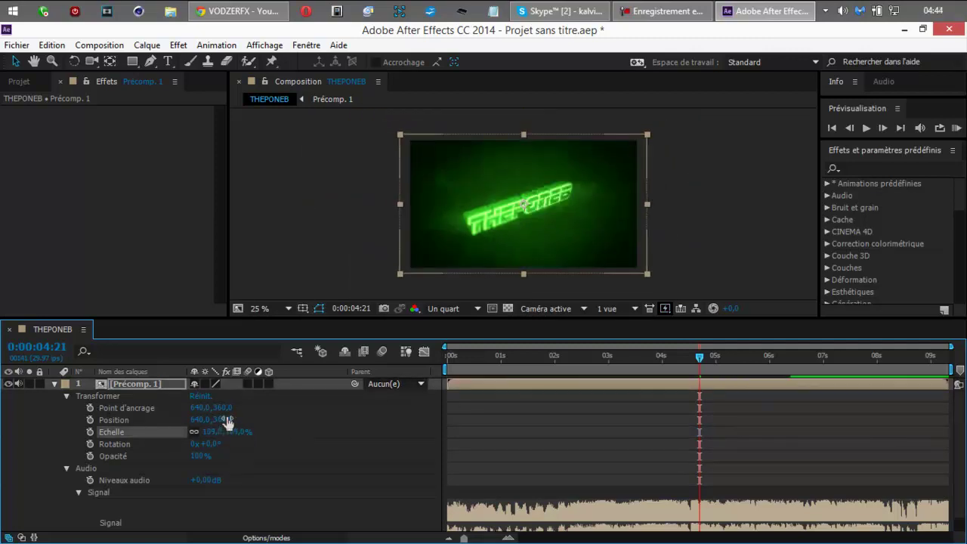
key("ctrl+z")
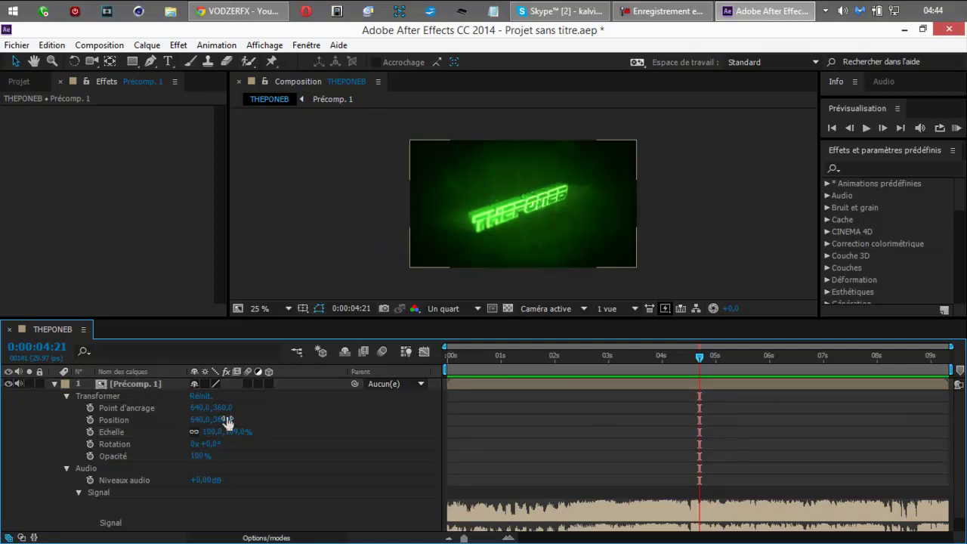
left_click(53, 383)
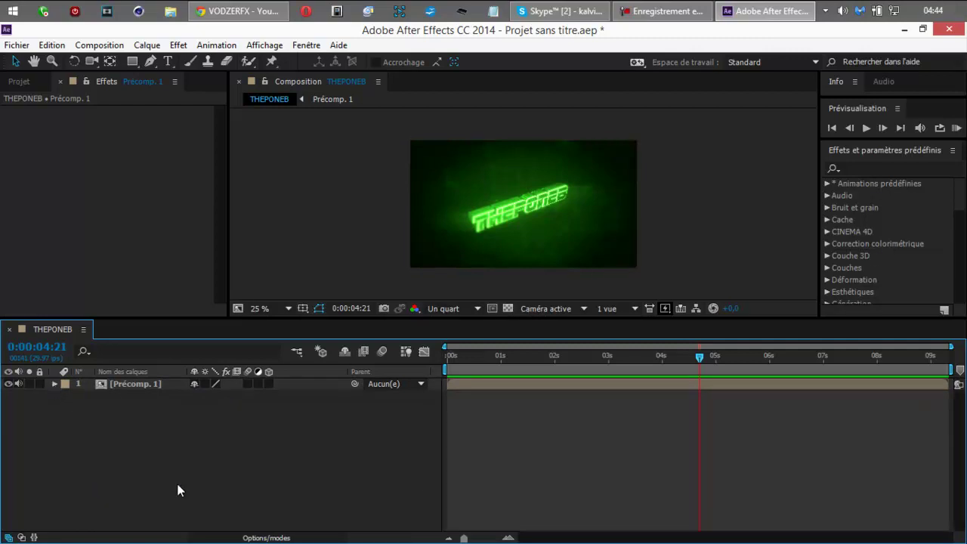
left_click(54, 383)
left_click(67, 396)
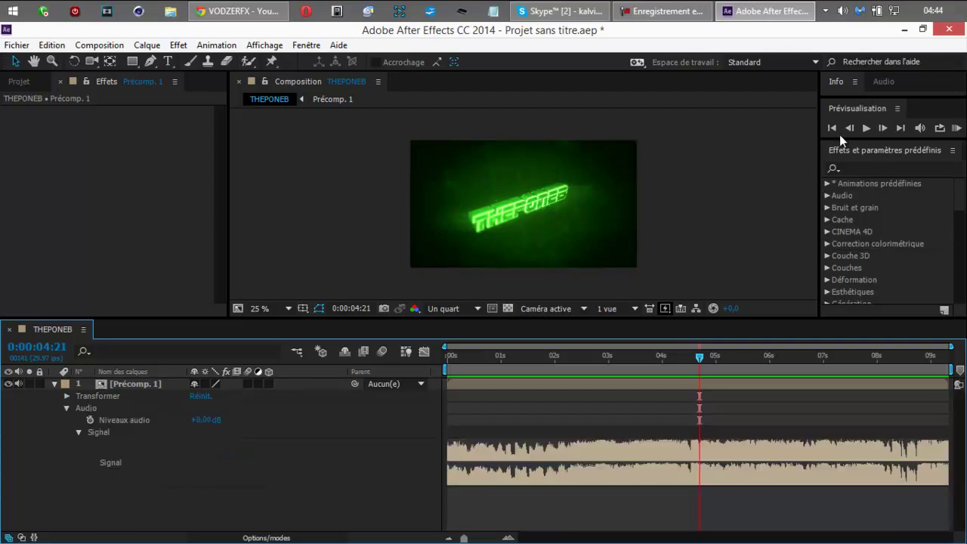
- Create an adjustment layer above Précomp. 1 and apply the Juxtaposition directionnelle effect to it
left_click(872, 164)
type("jux")
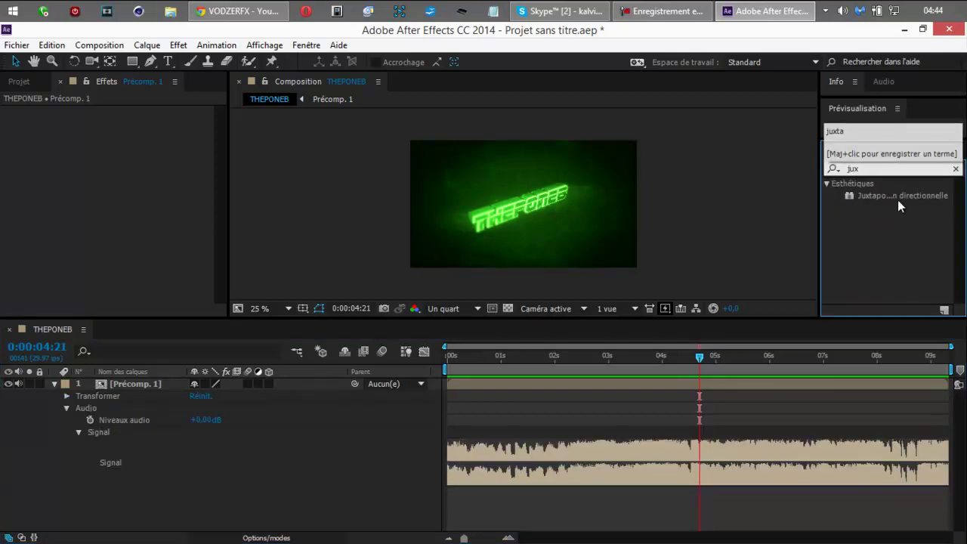
mouse_move(902, 193)
left_mouse_down()
mouse_move(391, 467)
mouse_move(292, 507)
mouse_move(965, 227)
mouse_move(908, 190)
left_mouse_up()
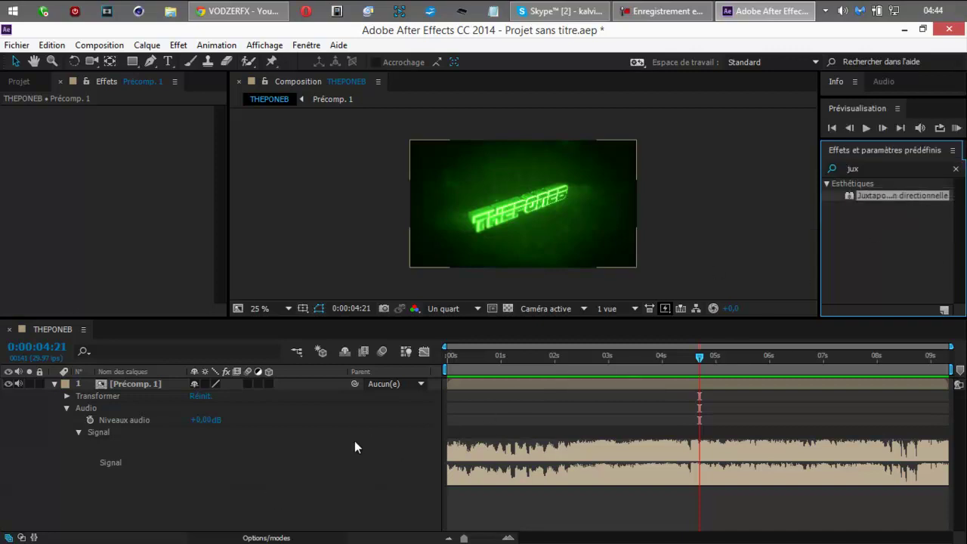
right_click(285, 497)
mouse_move(401, 348)
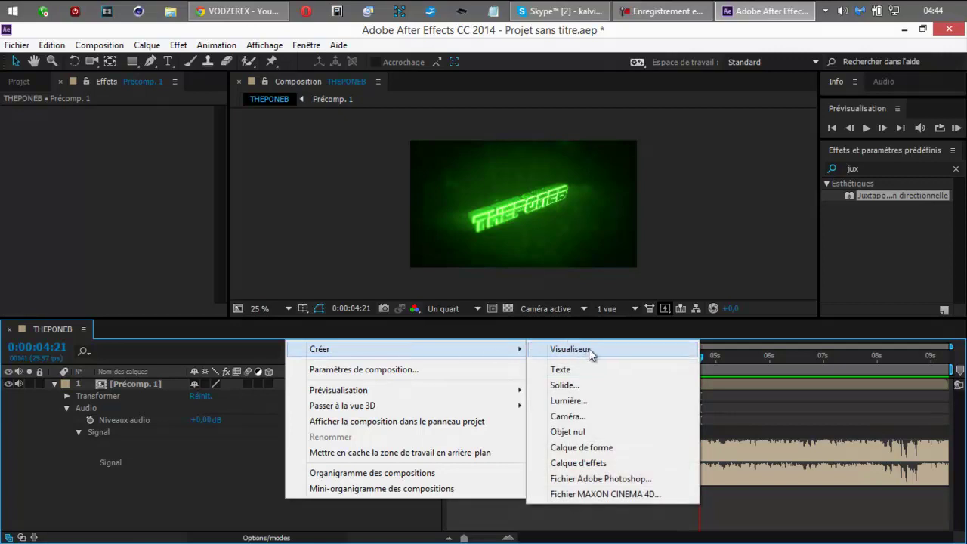
left_click(567, 461)
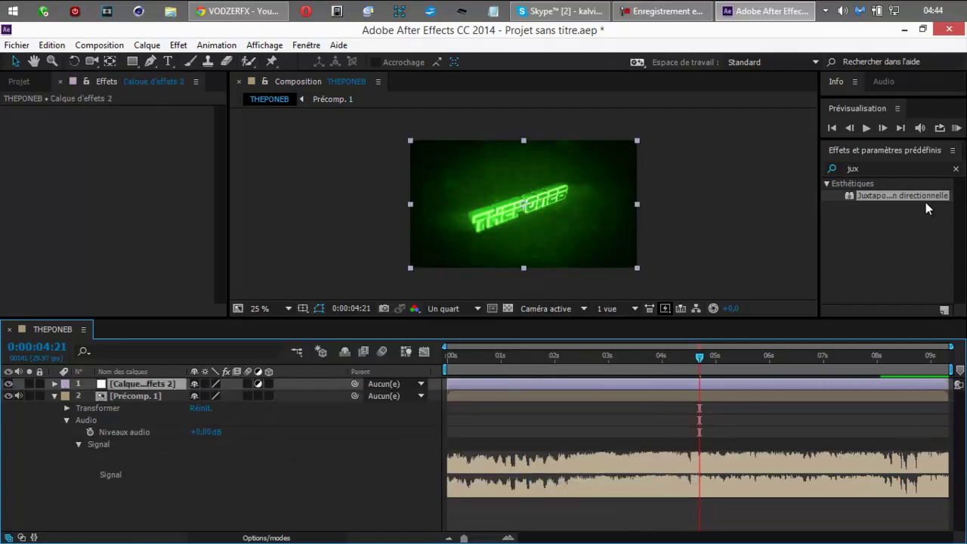
left_click_drag(916, 203, 170, 386)
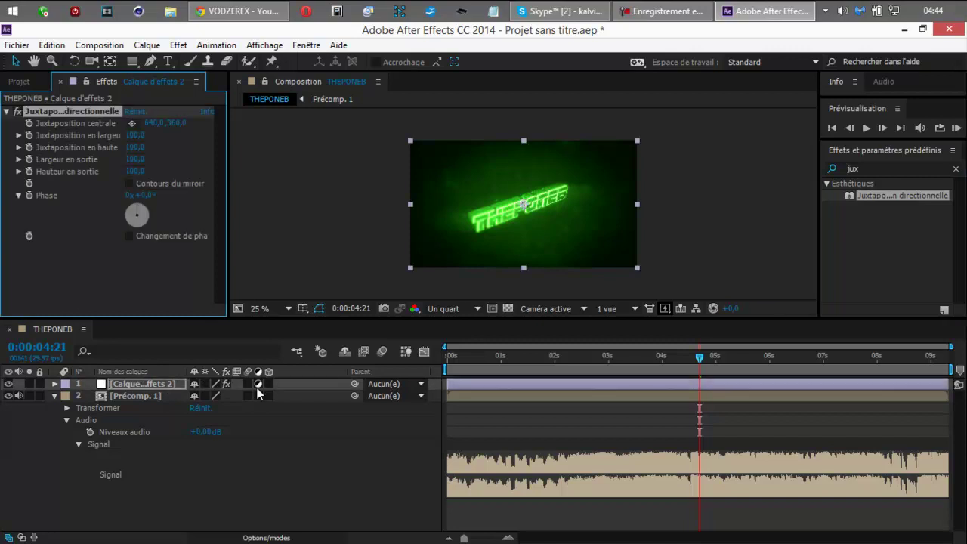
- Set the effect's Hauteur en sortie to 80 at 0:00:00:00 and enable keyframing for it
left_click_drag(699, 357, 424, 407)
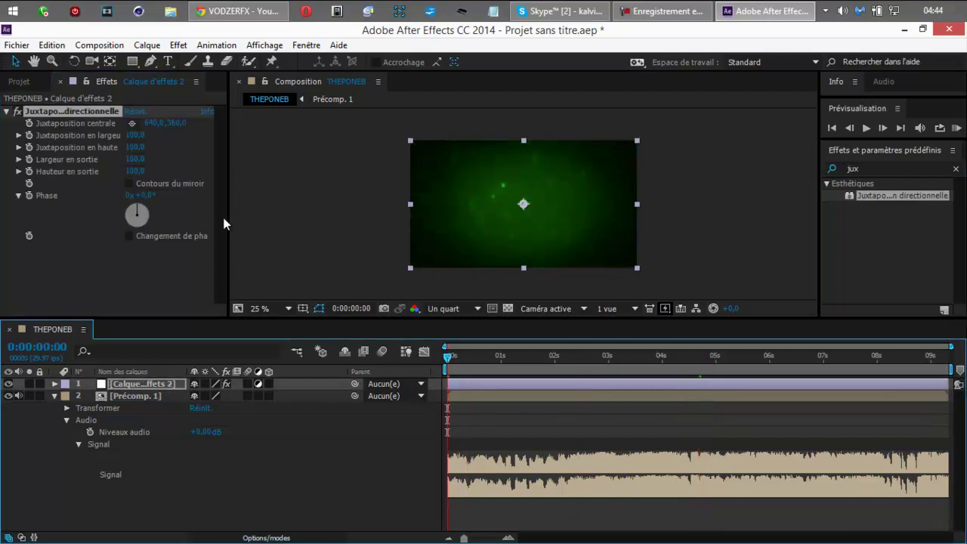
left_click(134, 172)
type("80")
key("Return")
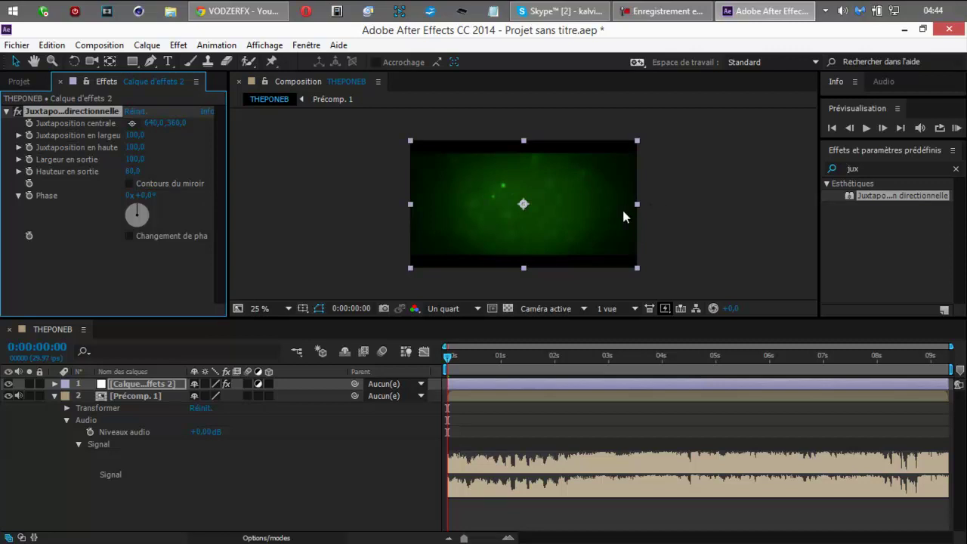
left_click(29, 171)
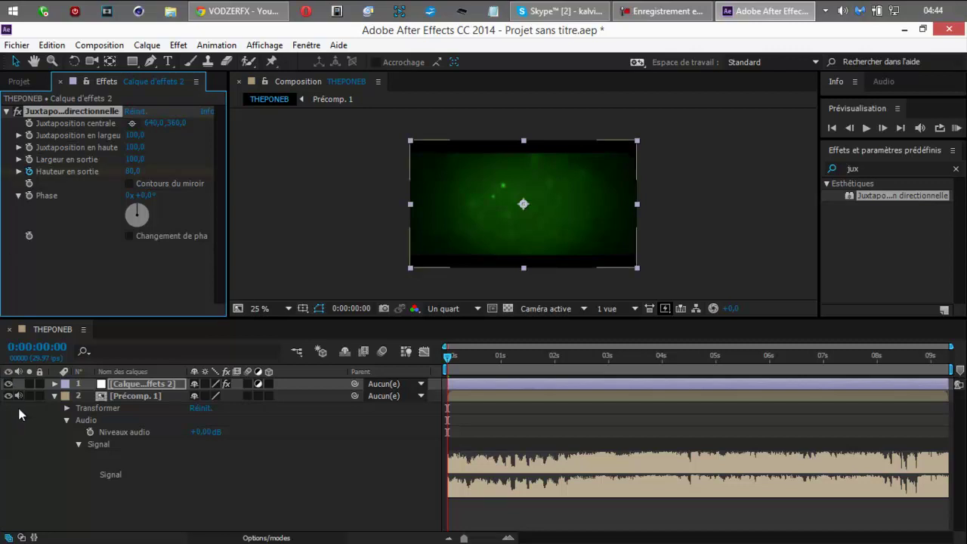
- Hide the adjustment layer, magnify the audio waveform and run a RAM preview of the composition
left_click(9, 383)
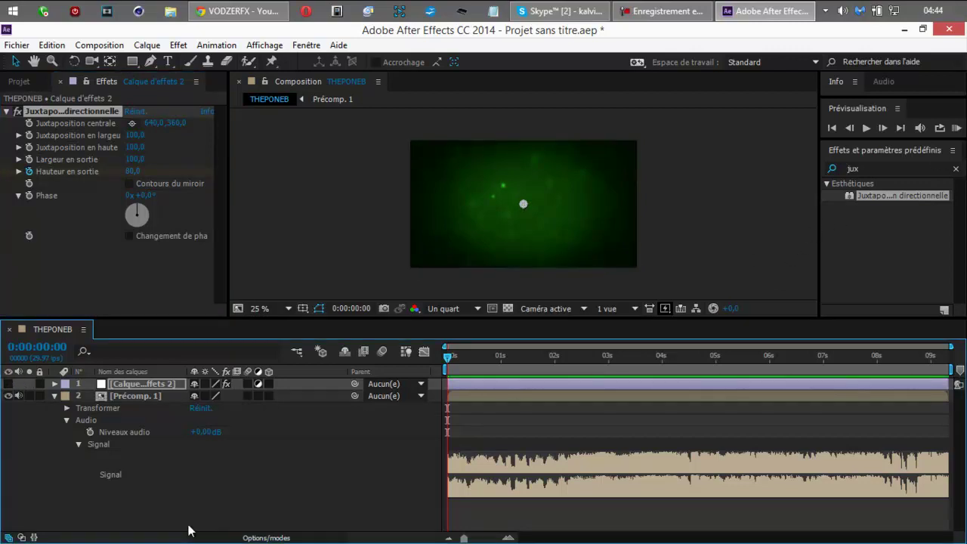
left_click_drag(463, 538, 488, 538)
left_click_drag(590, 541, 645, 541)
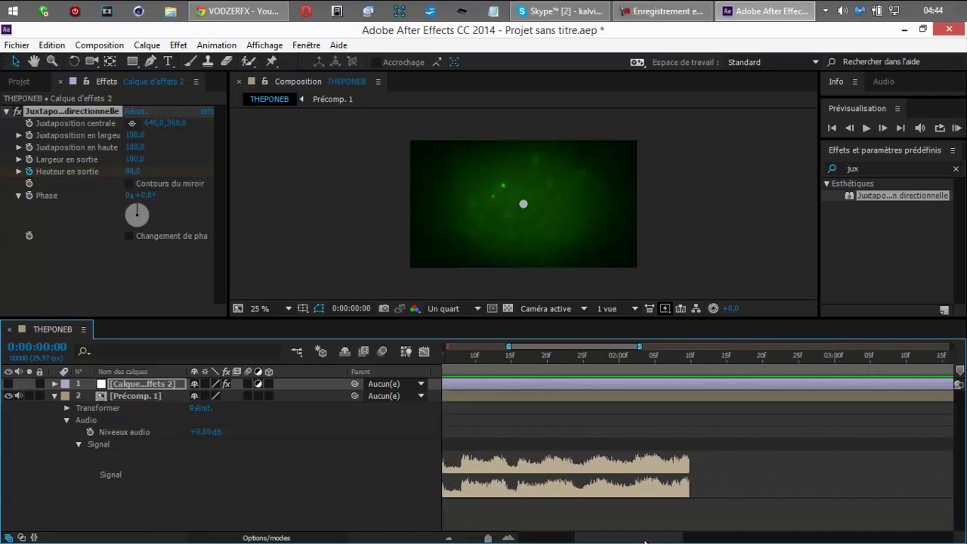
left_click(956, 129)
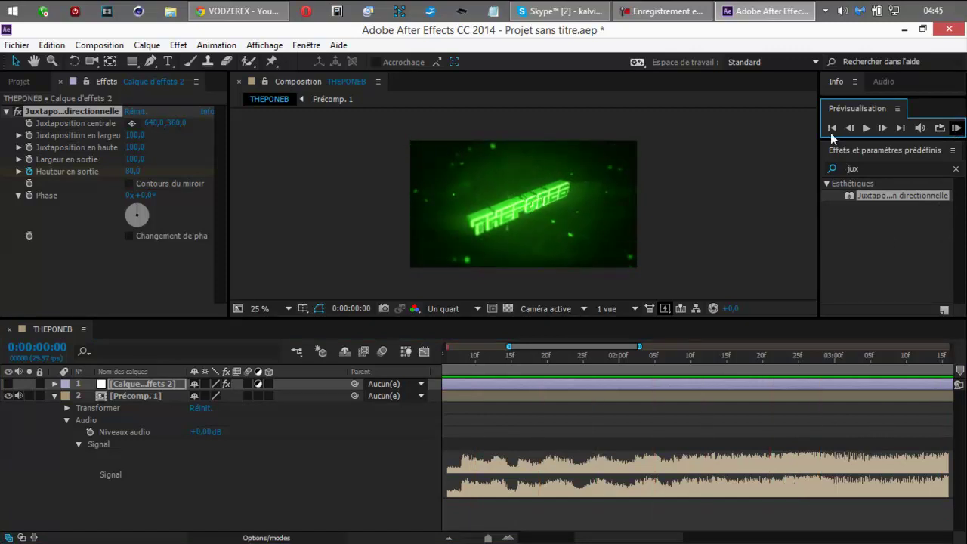
left_click(832, 132)
- Search for the beat around 0:00:02:19 with RAM previews and place the current time at 0:00:02:21
left_click_drag(777, 359, 757, 377)
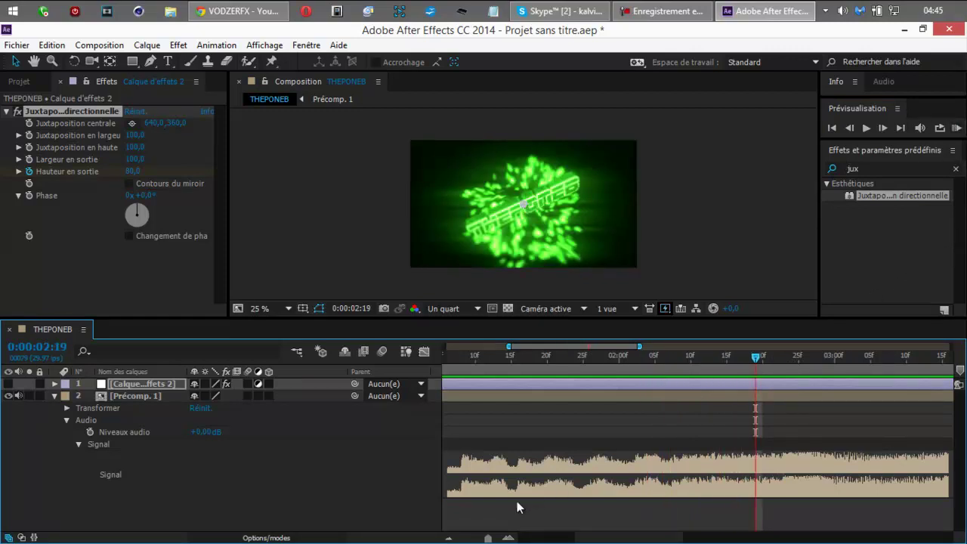
left_click_drag(489, 538, 491, 539)
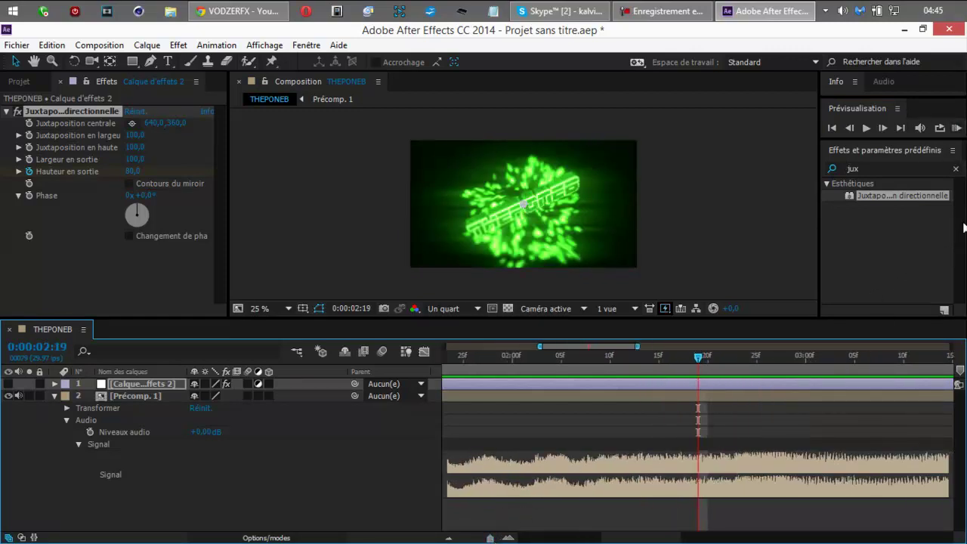
left_click(958, 129)
left_click(957, 129)
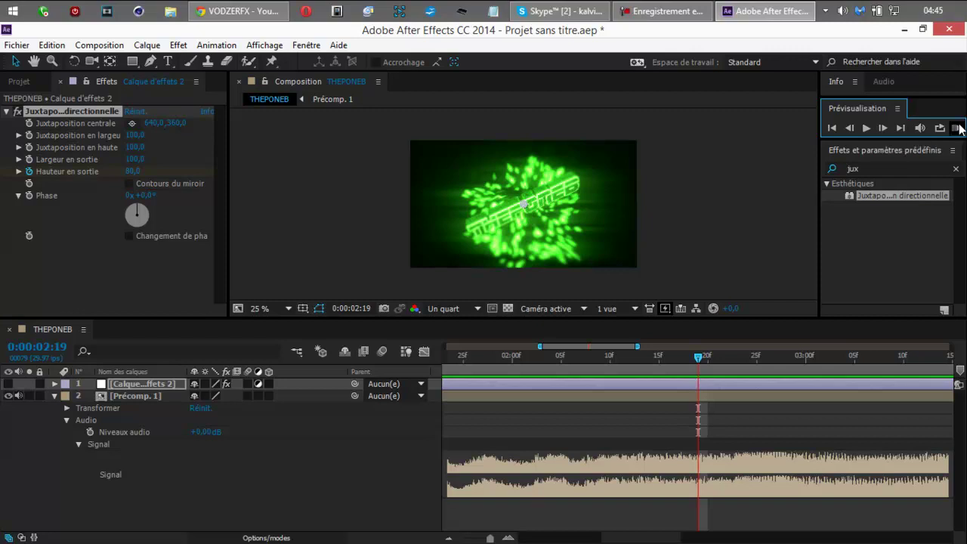
left_click(958, 129)
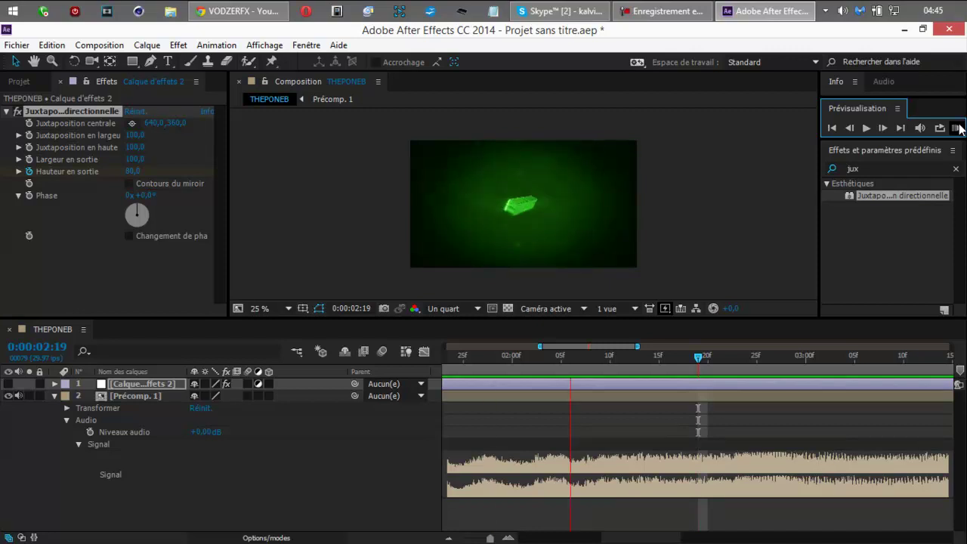
left_click(958, 128)
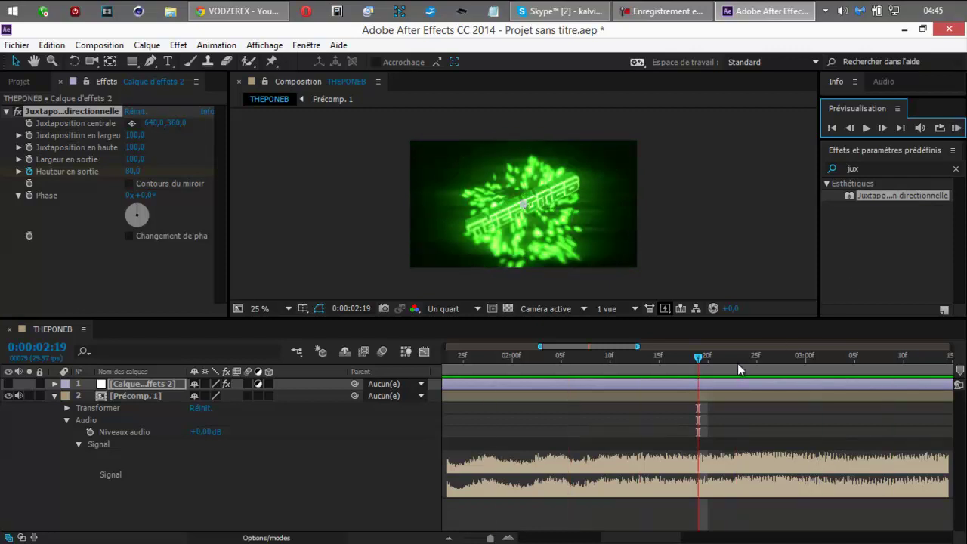
left_click_drag(701, 361, 718, 361)
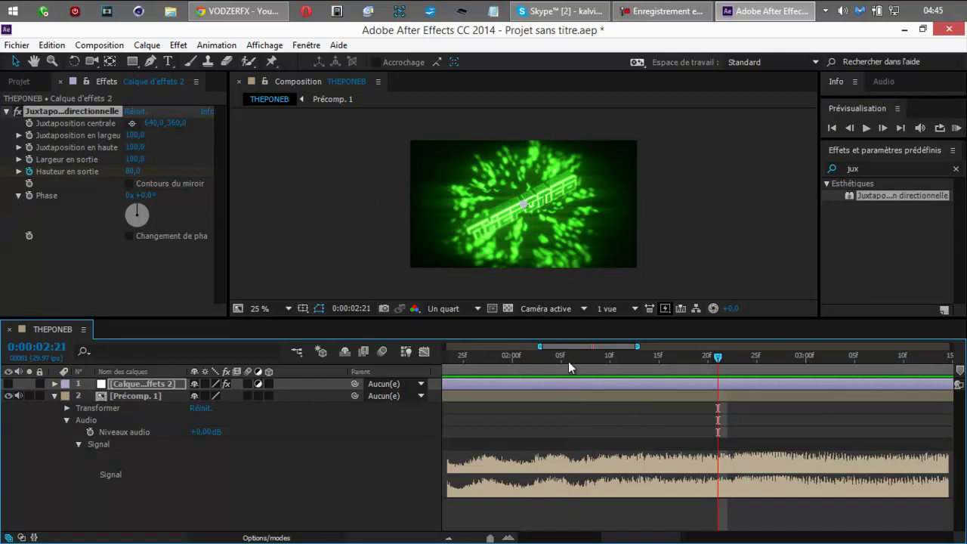
- Show the start of the timeline with the adjustment layer's keyframed Juxtaposition directionnelle properties expanded
left_click_drag(627, 540, 525, 542)
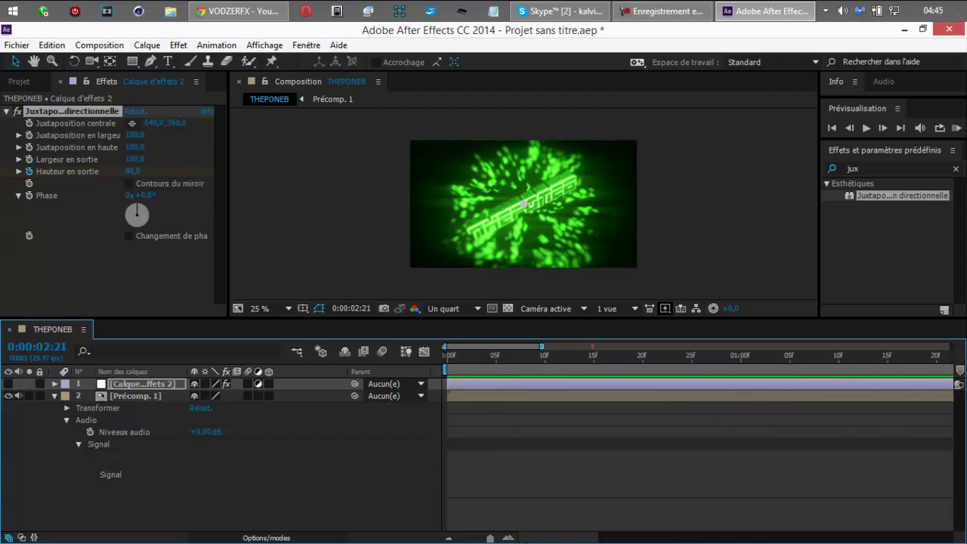
left_click(55, 384)
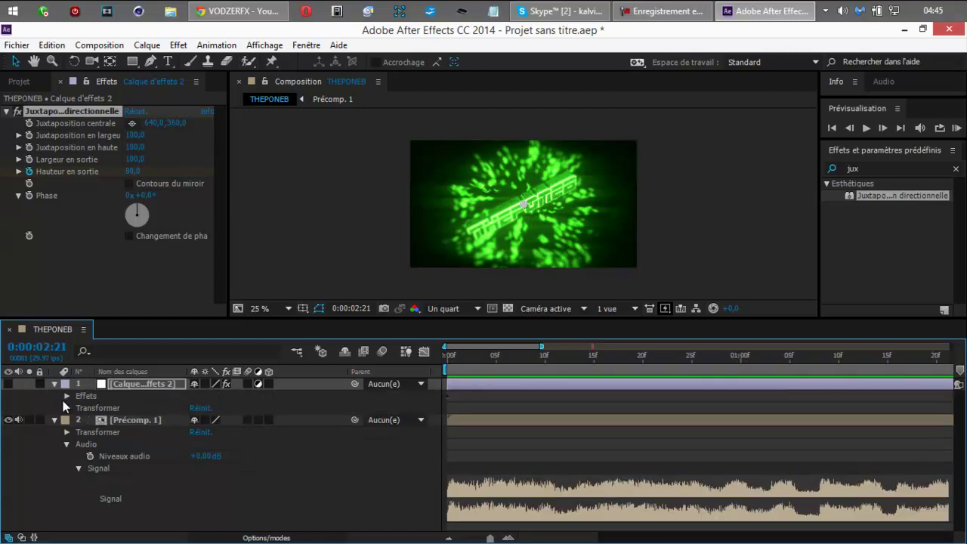
left_click(67, 395)
left_click(78, 408)
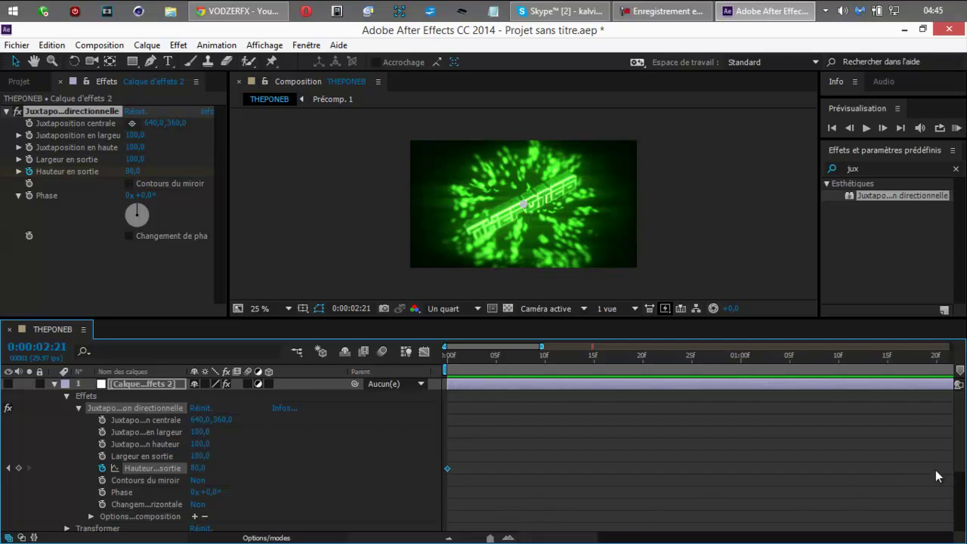
left_click_drag(963, 470, 963, 480)
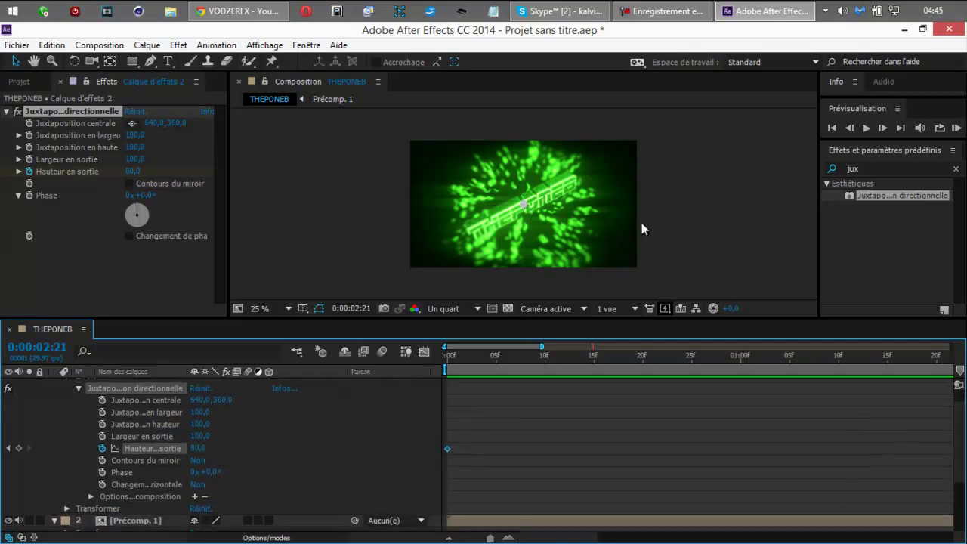
- Enlarge the timeline area to show more effect properties and the waveform, leaving the composition view at 25% magnification
left_click(252, 310)
left_click(299, 135)
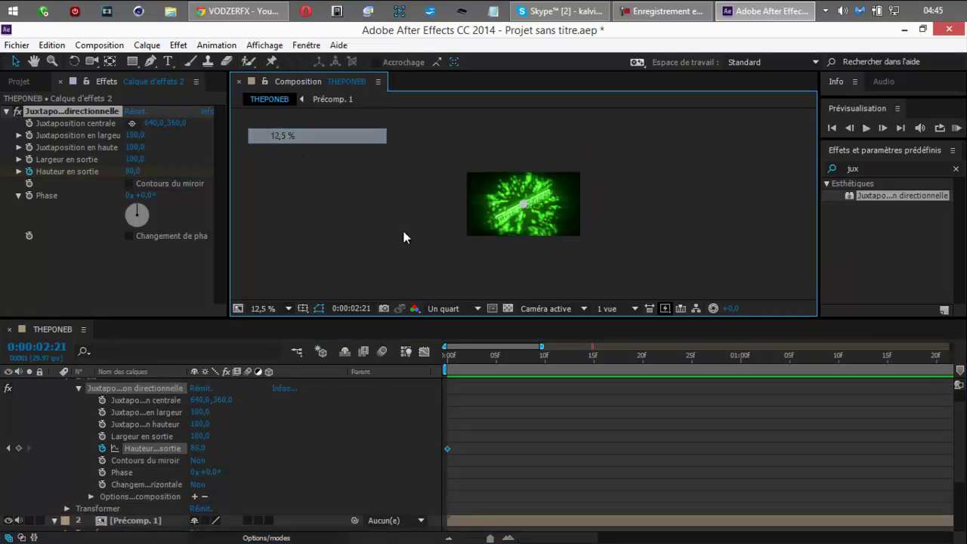
left_click_drag(498, 319, 527, 212)
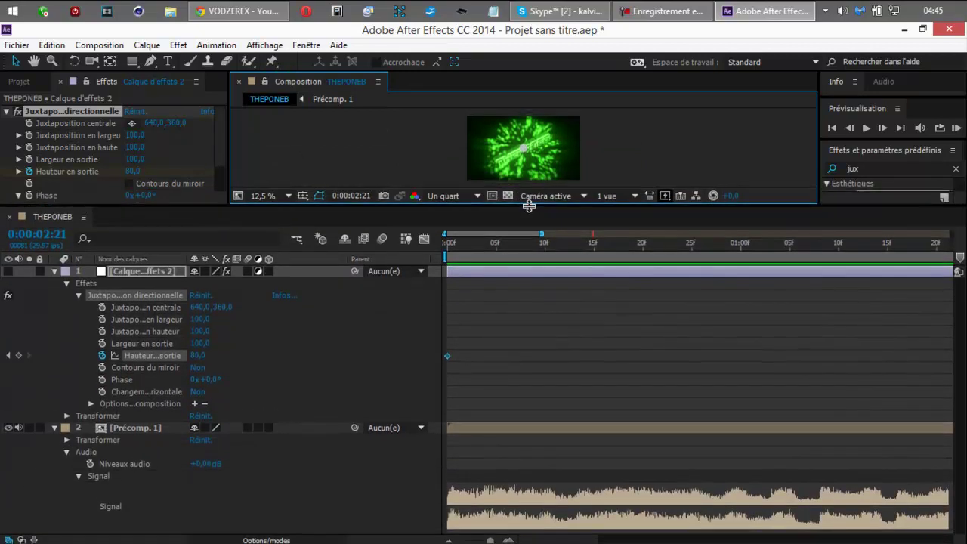
left_click(286, 196)
left_click(277, 312)
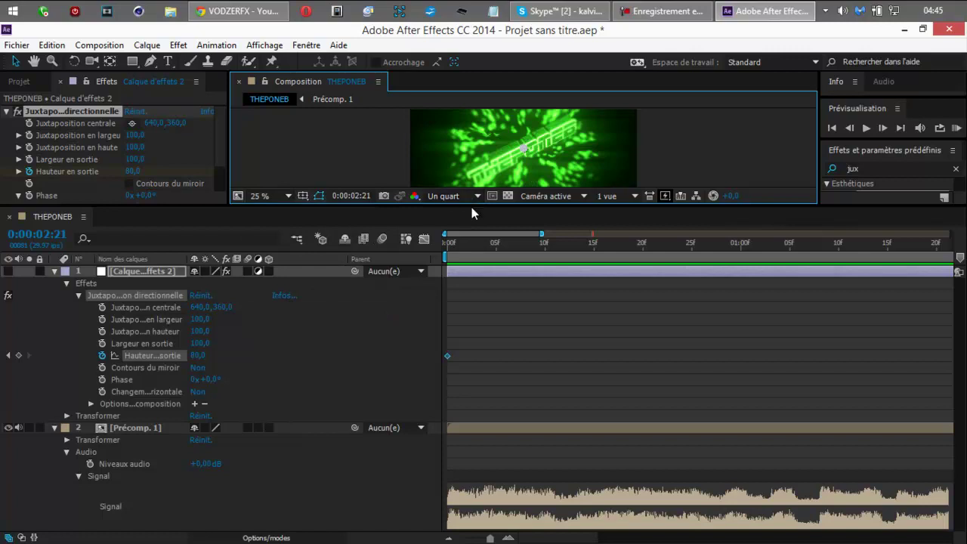
left_click_drag(471, 206, 464, 260)
scroll(800, 503, "down", 3)
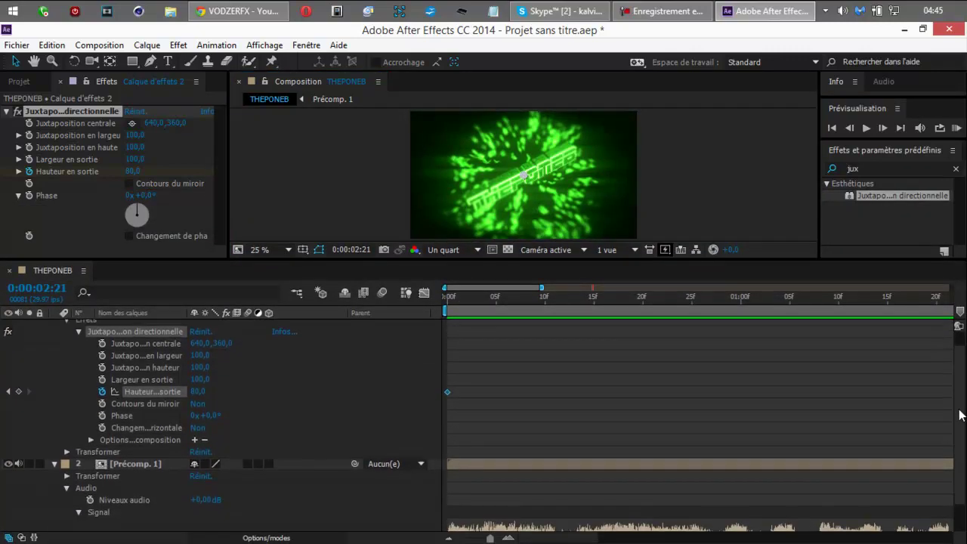
- Keyframe Hauteur en sortie at 20 at 0:00:02:19 on the existing adjustment layer, stepping frame by frame around the beat
left_click_drag(573, 538, 633, 539)
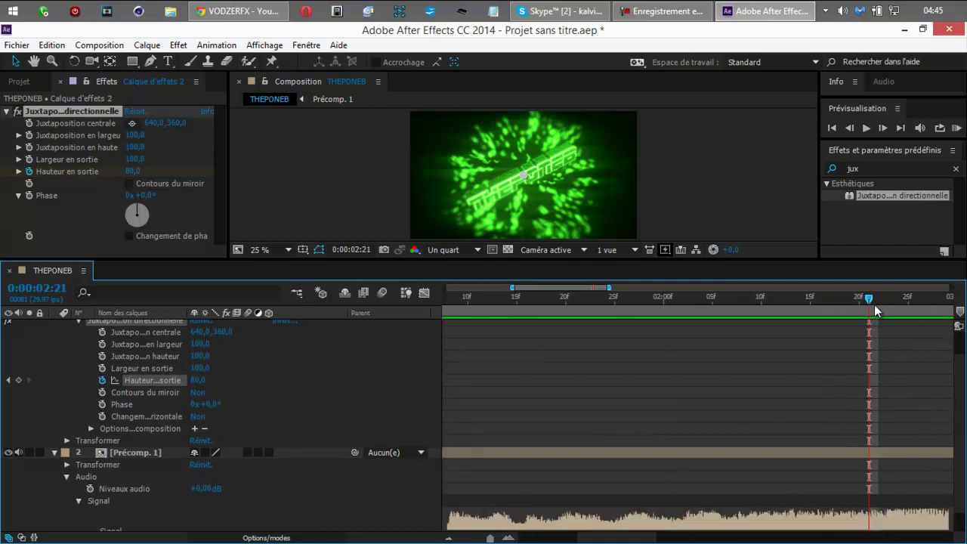
left_click(851, 129)
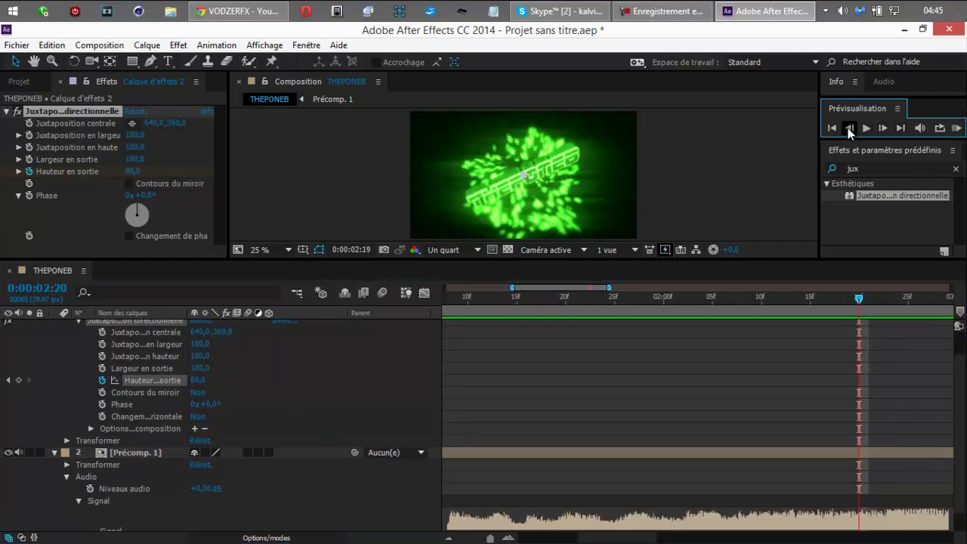
left_click(848, 128)
left_click(848, 128)
left_click(848, 129)
left_click(848, 129)
left_click(847, 129)
left_click(848, 129)
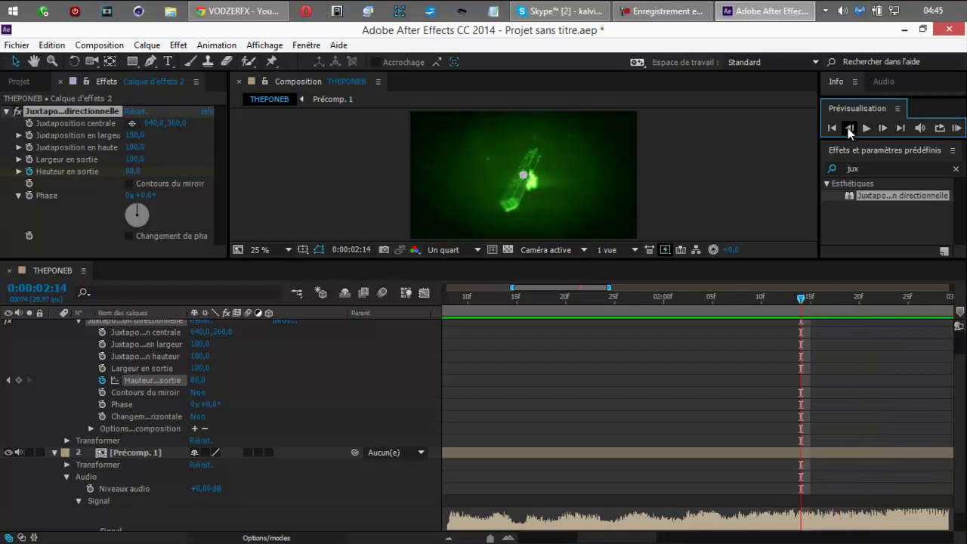
left_click(882, 129)
left_click(882, 129)
left_click(882, 128)
left_click(882, 128)
left_click(882, 129)
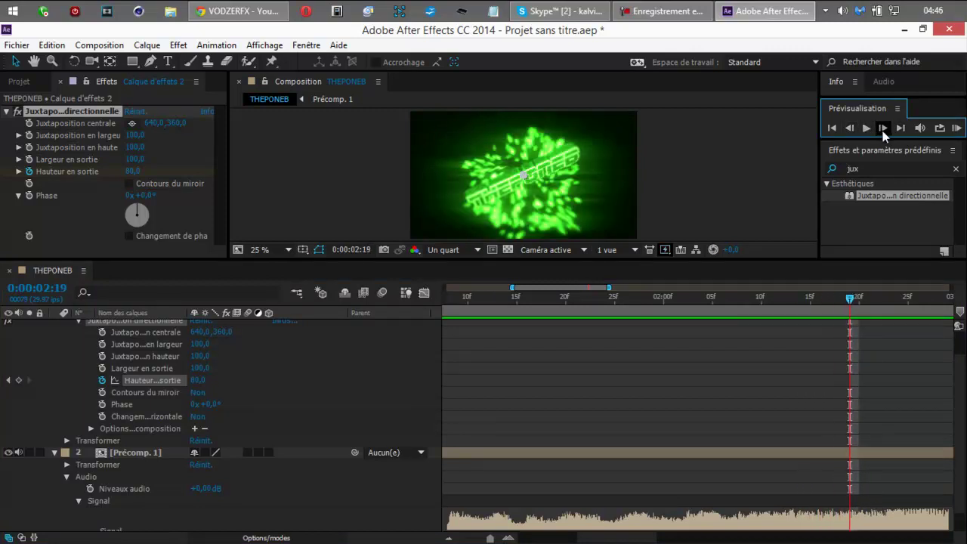
left_click(199, 380)
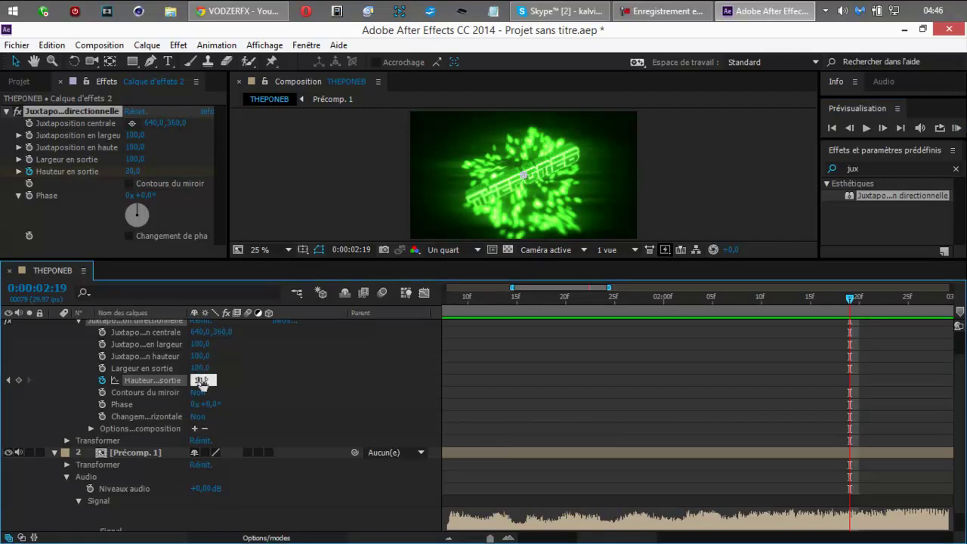
key("Return")
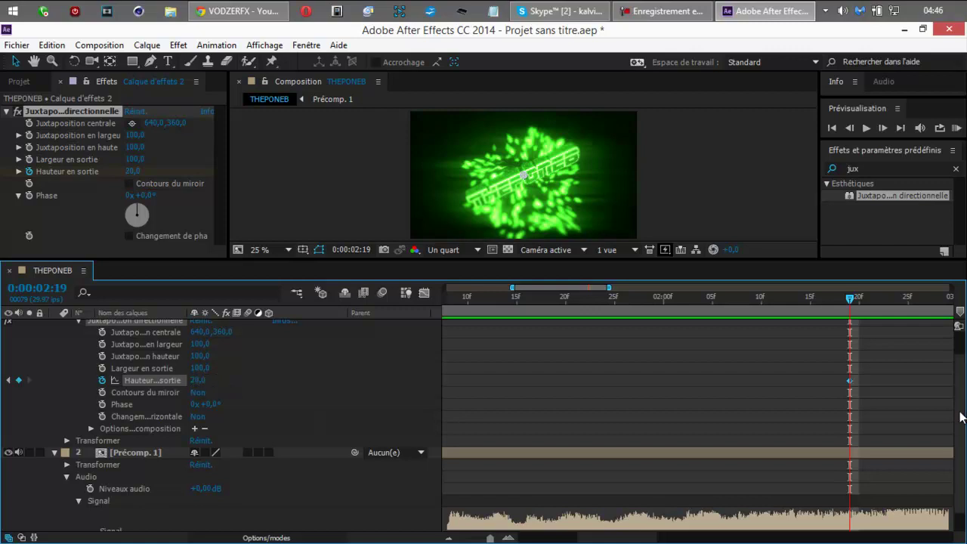
- Return the current time to the composition's start and delete the adjustment layer Calque d'effets 2
left_click_drag(961, 388, 960, 332)
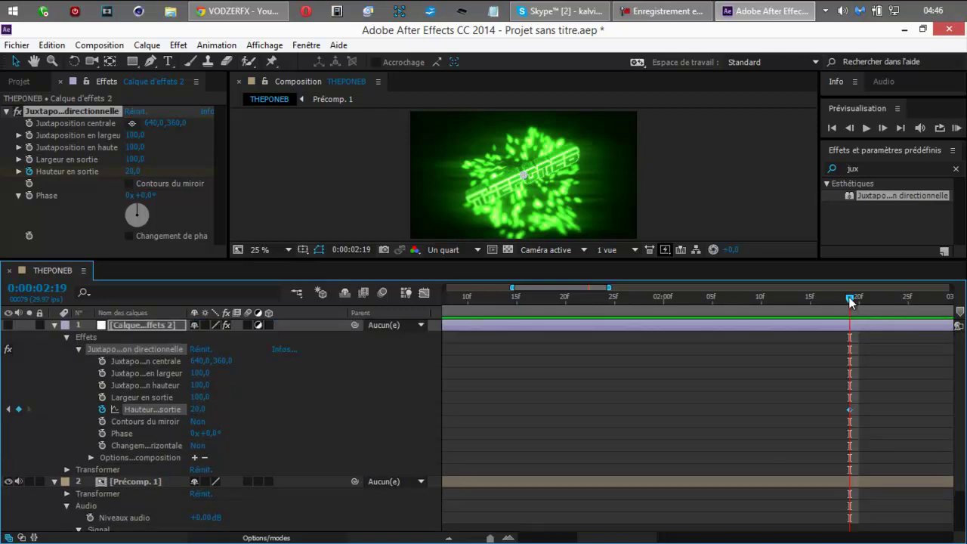
left_click_drag(850, 302, 330, 375)
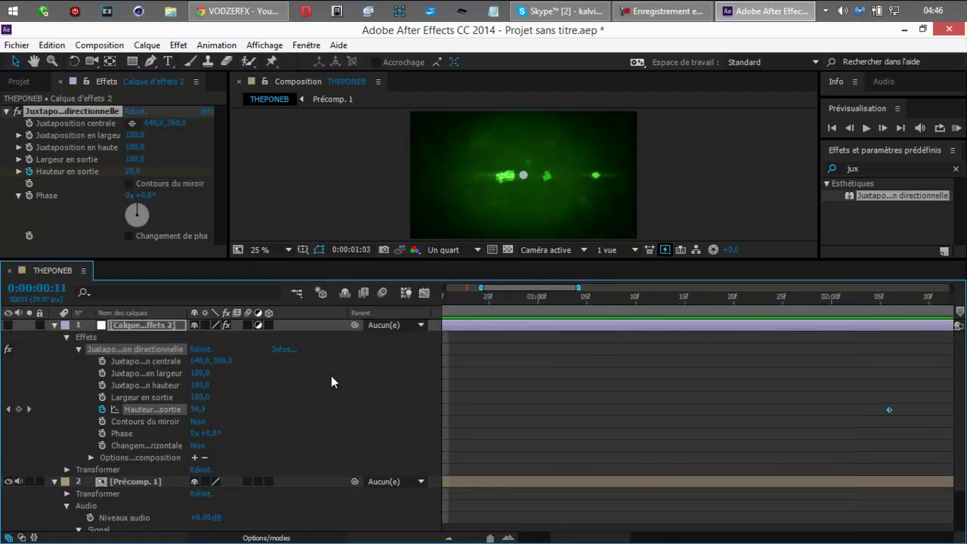
left_click(119, 330)
key("Delete")
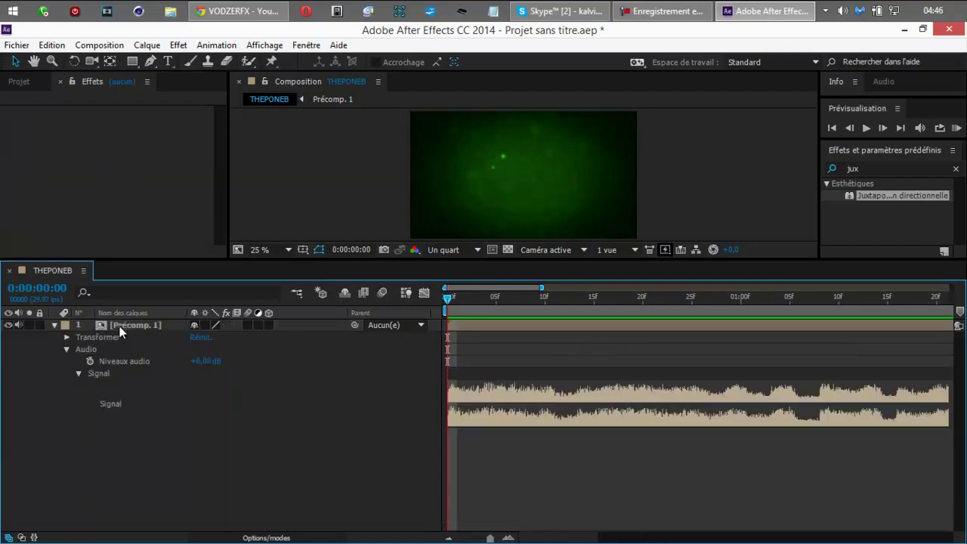
- Create a new adjustment layer, apply Juxtaposition directionnelle to it and set its Hauteur en sortie to 80
right_click(186, 489)
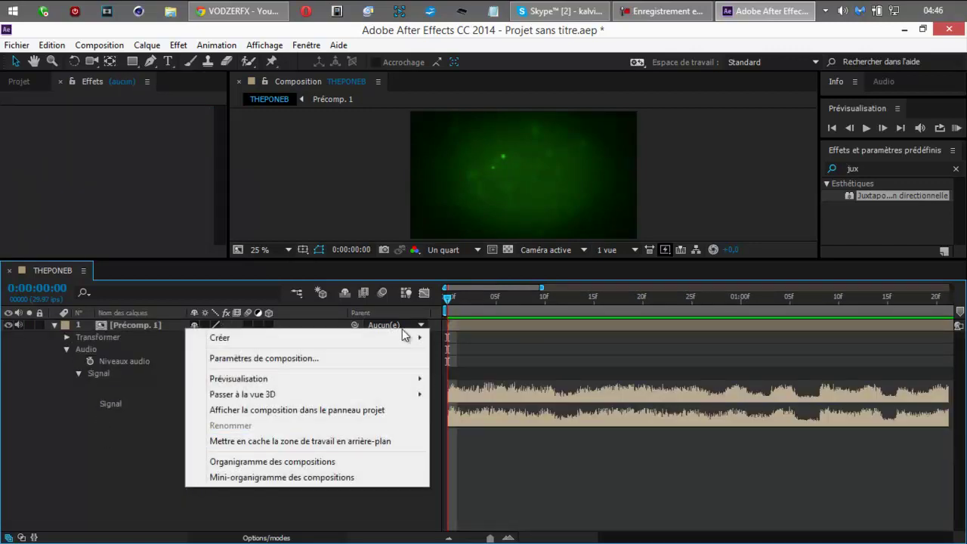
mouse_move(407, 337)
left_click(511, 449)
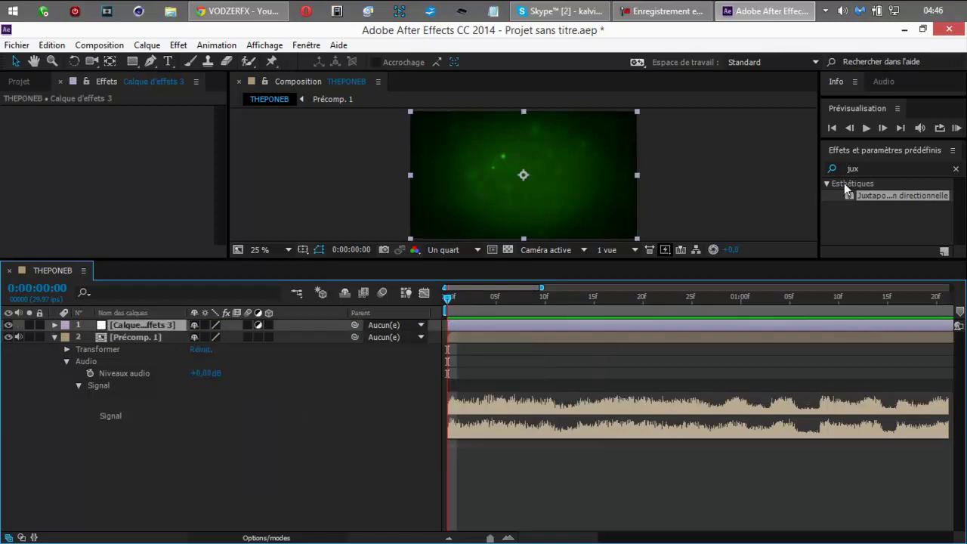
left_click_drag(847, 193, 130, 334)
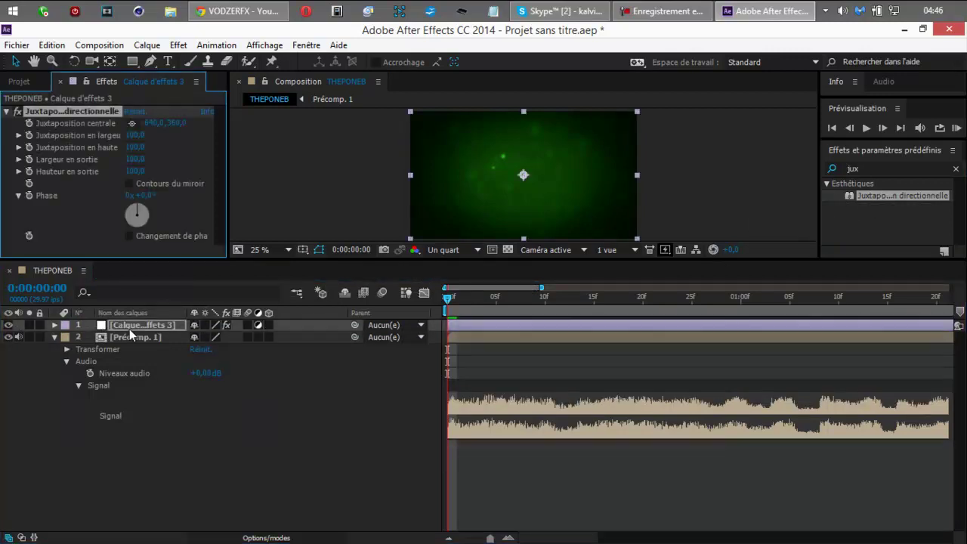
left_click(132, 170)
key("Return")
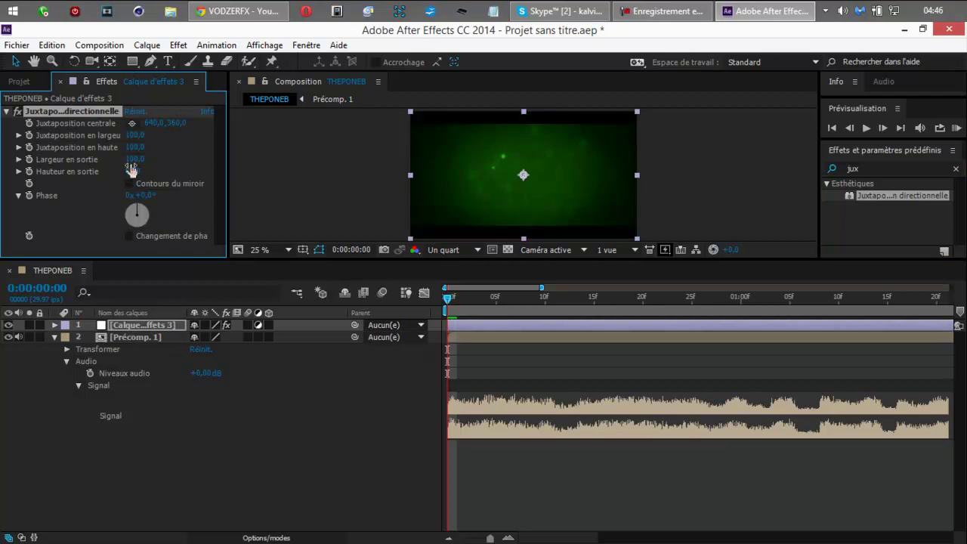
- Move the current time to 0:00:02:19 and set Hauteur en sortie to 20 without keyframing it
left_click_drag(579, 538, 641, 538)
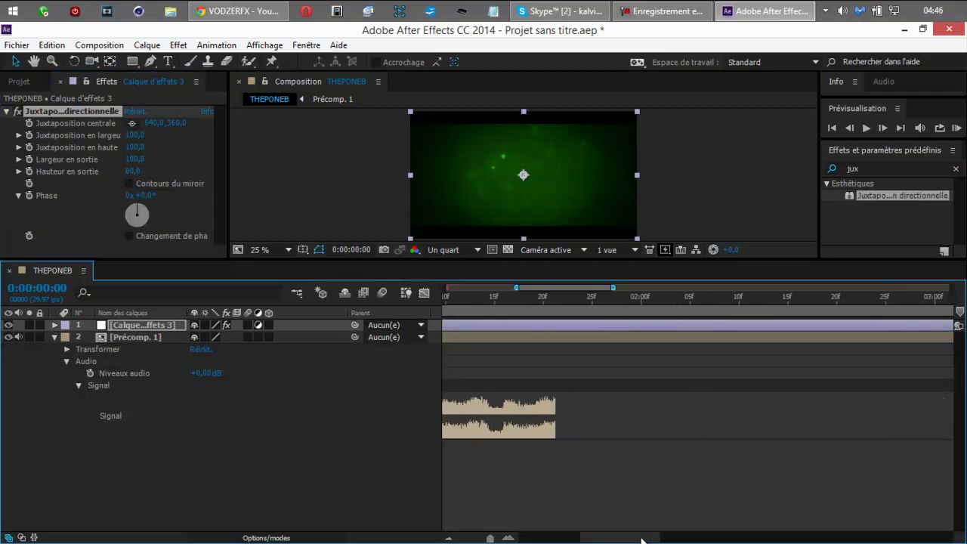
left_click(829, 297)
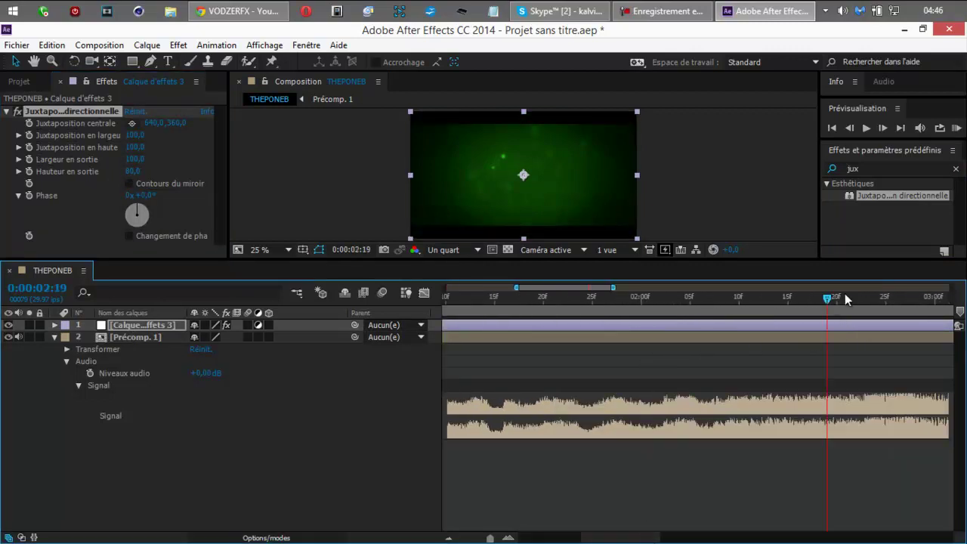
mouse_move(830, 296)
left_mouse_down()
mouse_move(821, 296)
mouse_move(837, 302)
left_mouse_up()
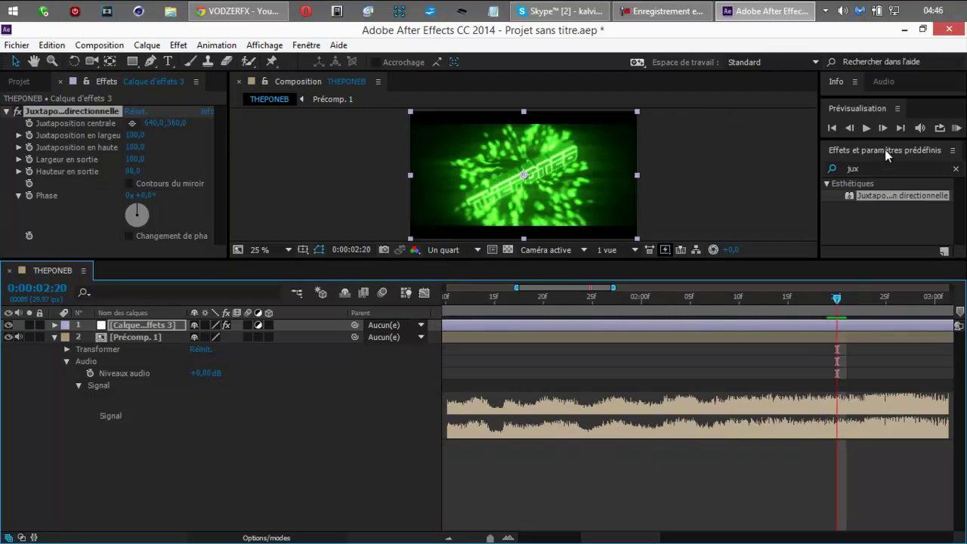
left_click(849, 127)
left_click(130, 172)
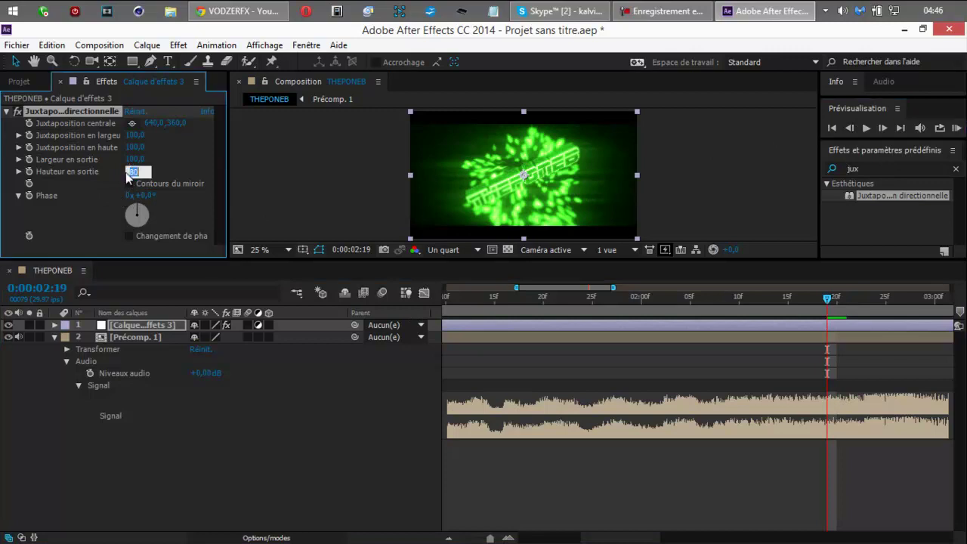
type("20")
key("Return")
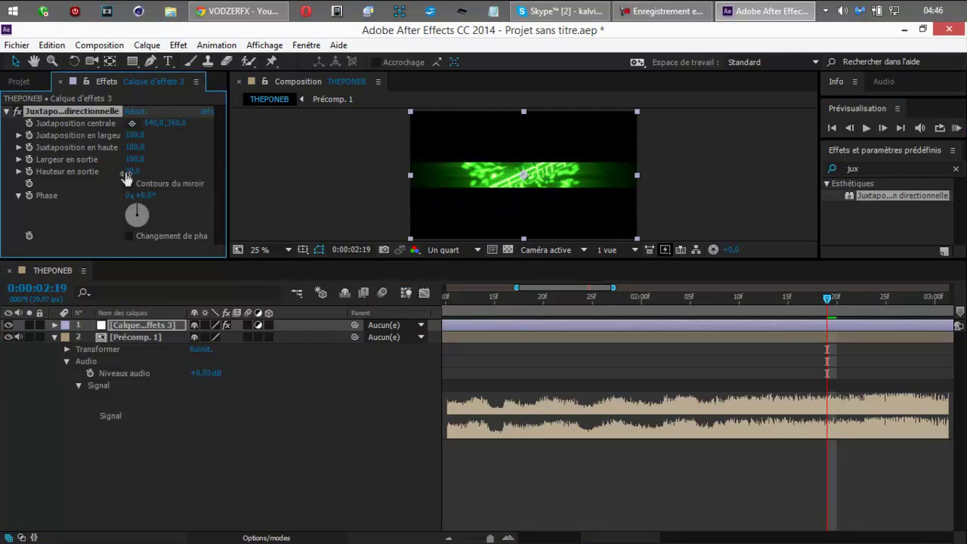
- Advance to 0:00:02:20, set Hauteur en sortie to 80 and run a RAM preview
left_click(882, 127)
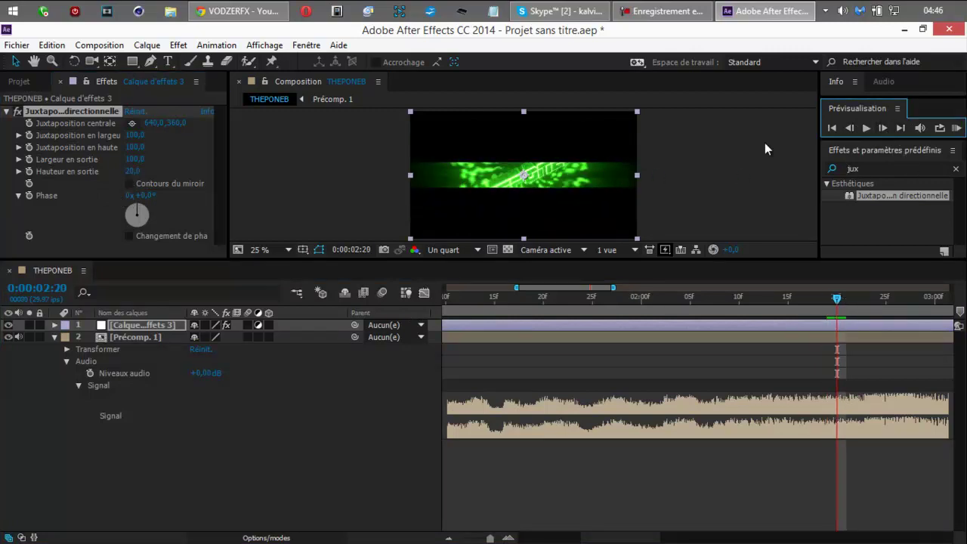
left_click(138, 170)
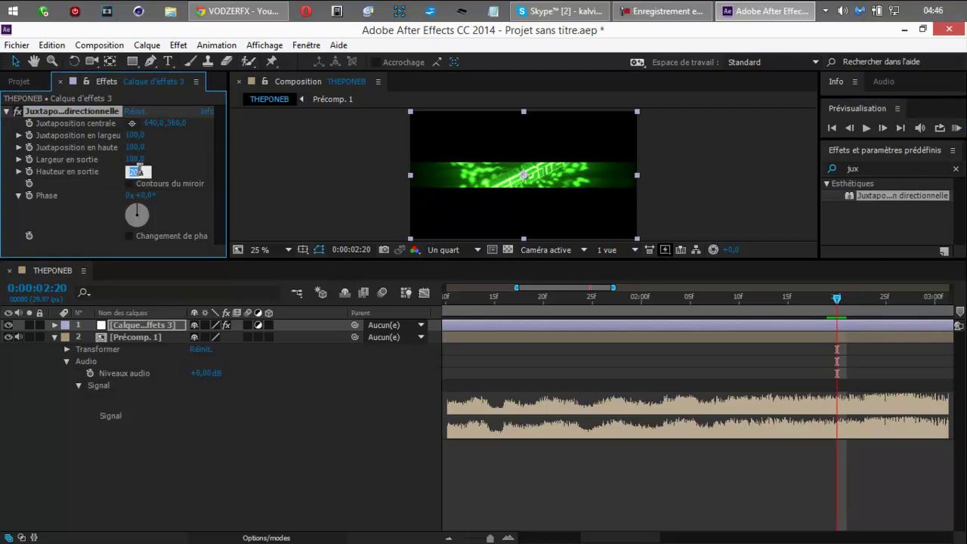
key("Return")
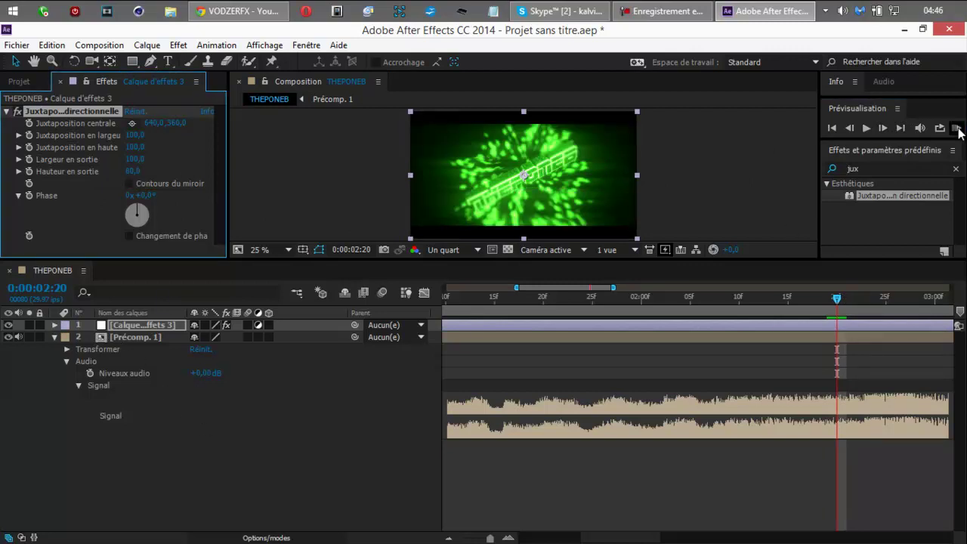
left_click(957, 128)
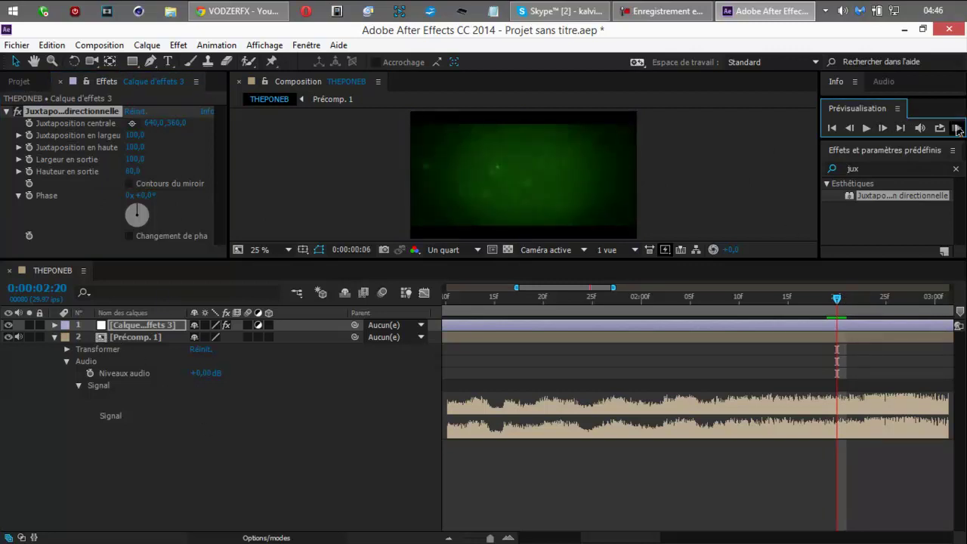
left_click(836, 134)
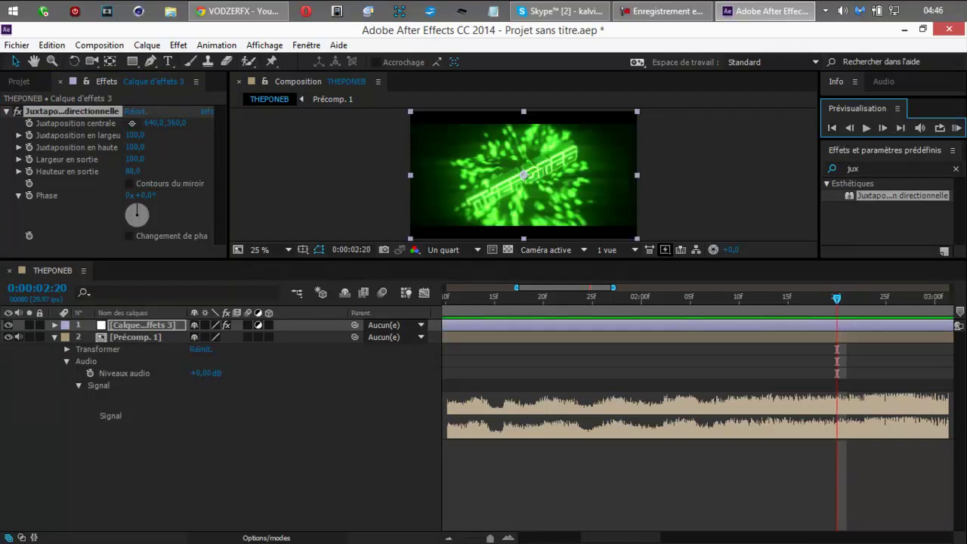
- Expand the new adjustment layer's effect properties and keyframe Hauteur en sortie at 80 at 0:00:00:00
left_click(55, 325)
left_click(66, 337)
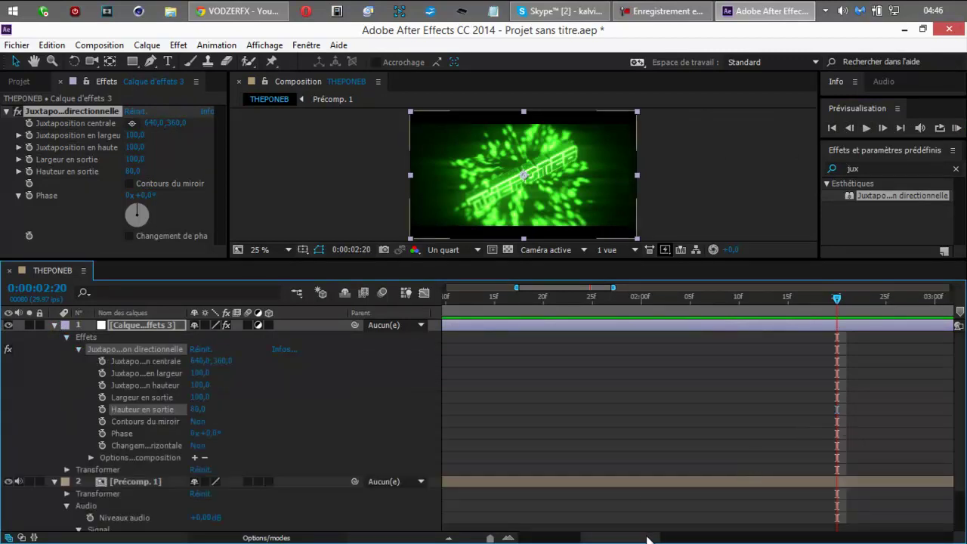
left_click_drag(647, 537, 541, 538)
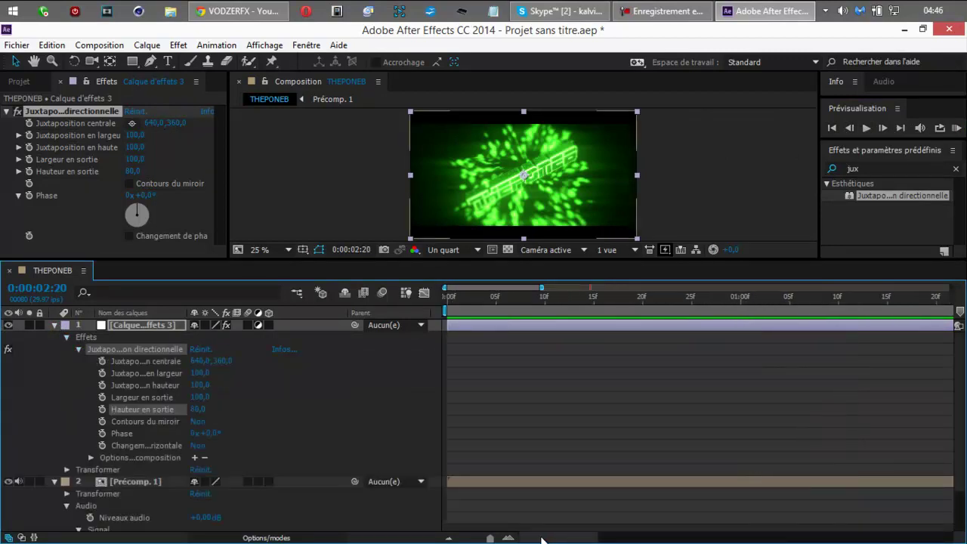
left_click(832, 128)
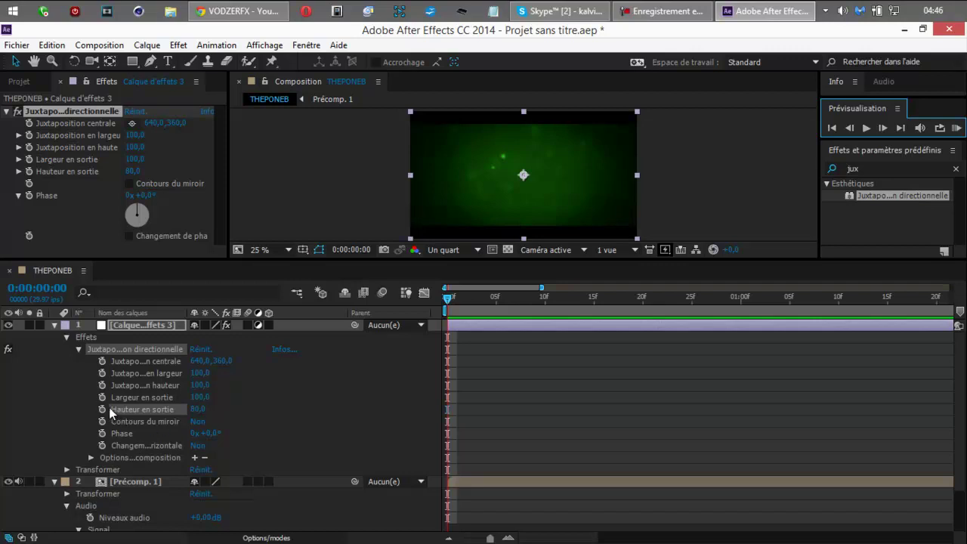
left_click(103, 409)
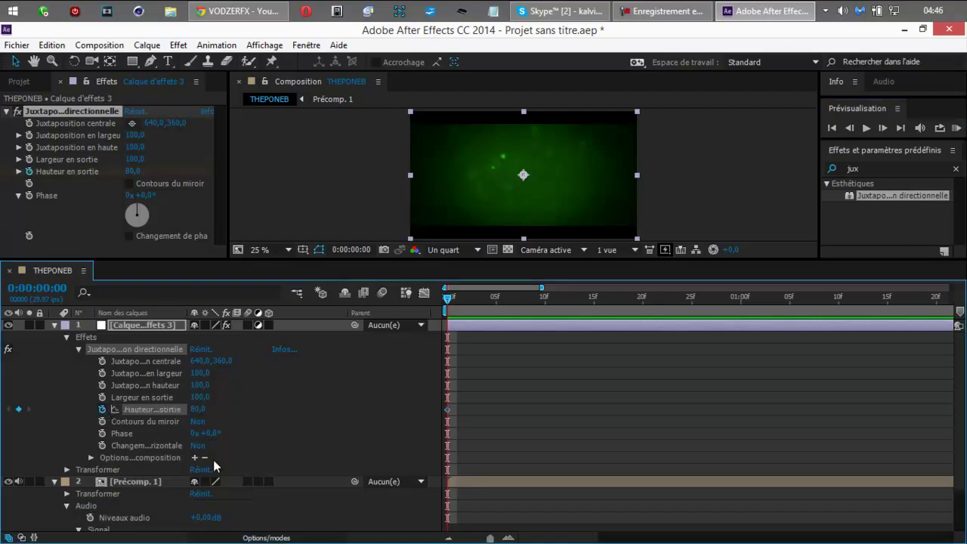
- Locate the beat at 0:00:02:19 on the audio waveform and keyframe Hauteur en sortie at 20 there
left_click_drag(960, 372, 958, 402)
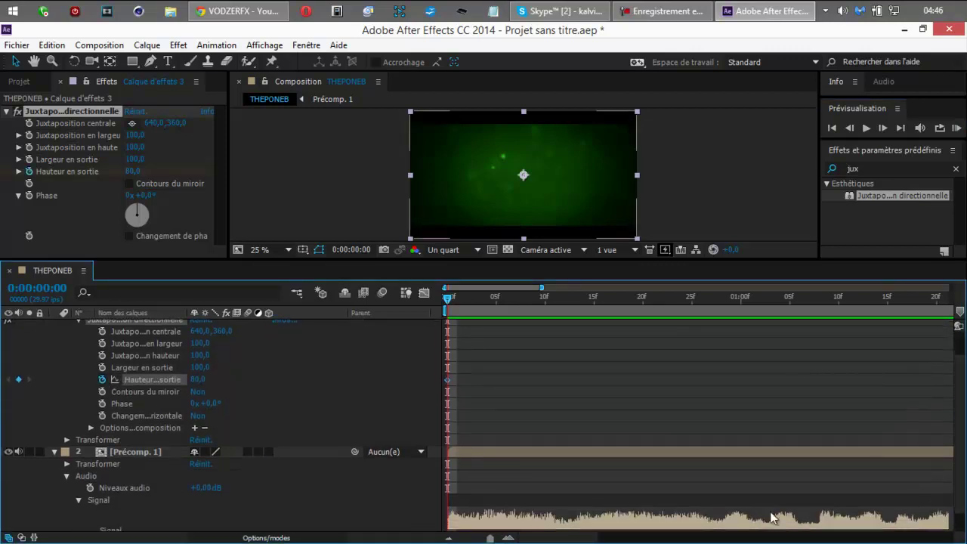
left_click_drag(585, 538, 661, 540)
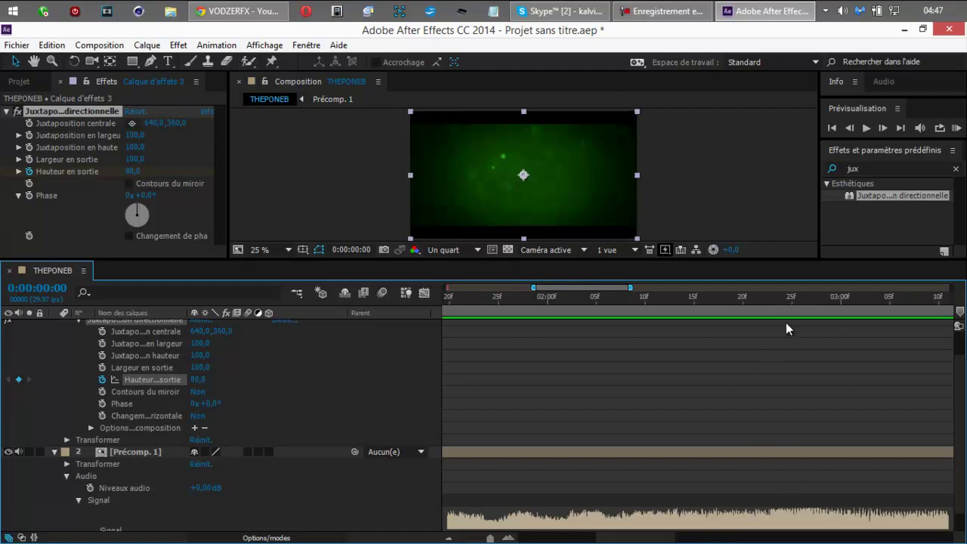
left_click(766, 301)
left_click(854, 131)
left_click(855, 132)
left_click(855, 131)
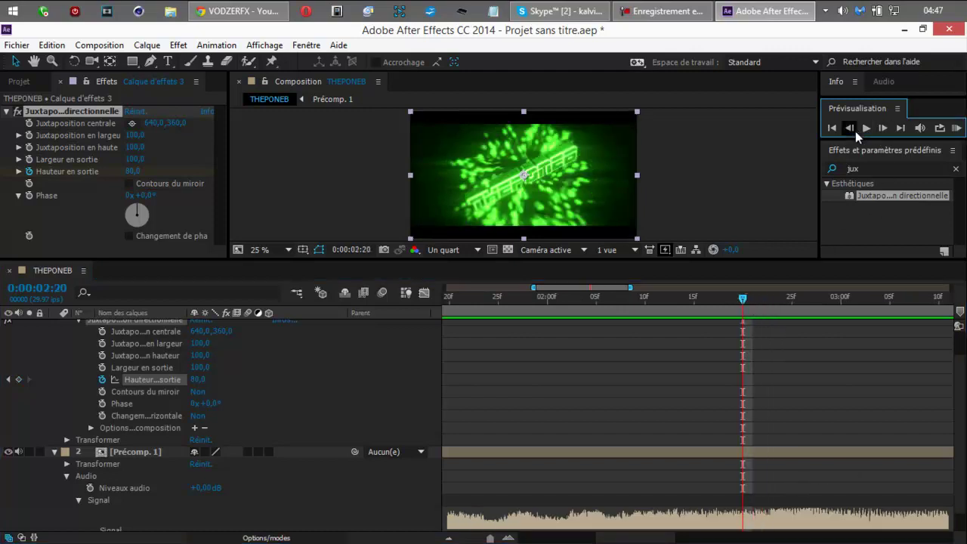
left_click(855, 132)
left_click(884, 130)
left_click(852, 131)
left_click(197, 379)
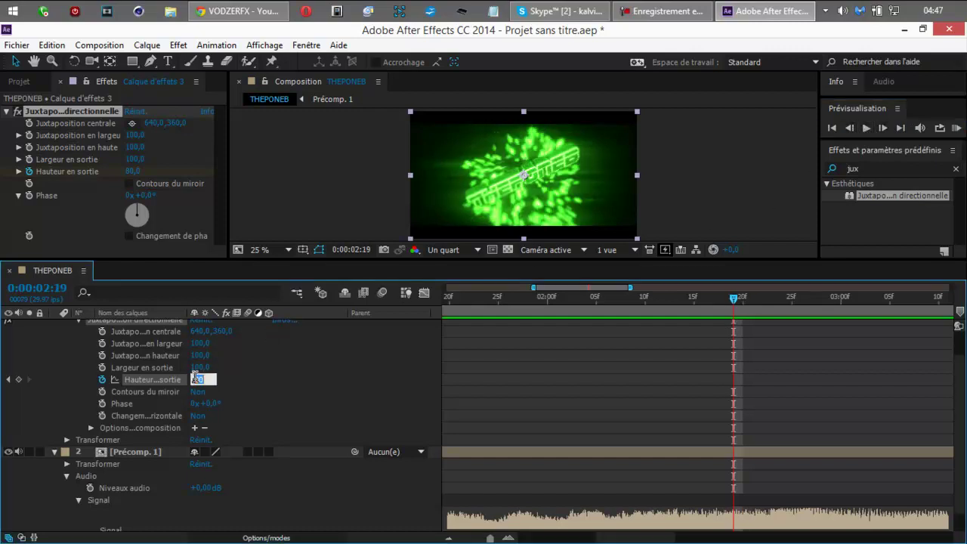
type("20")
key("Return")
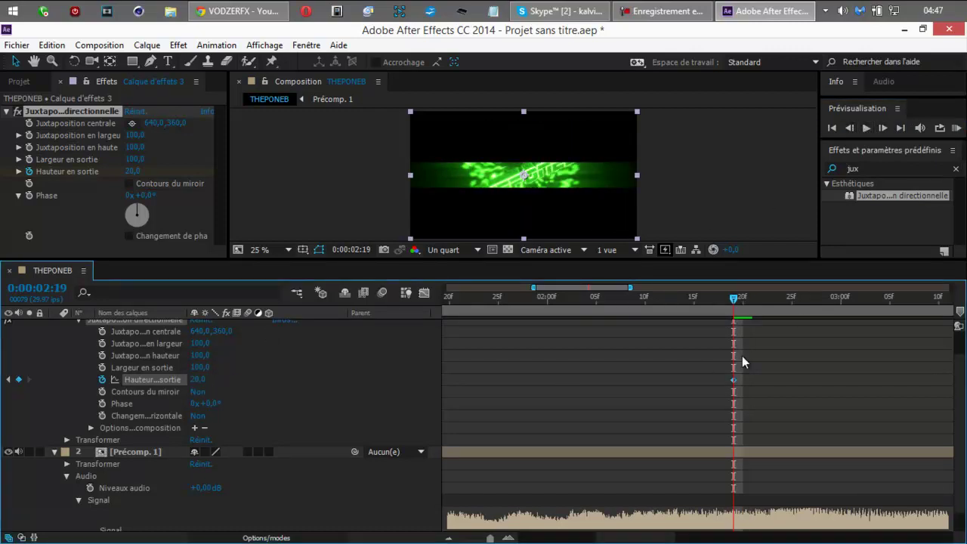
- Advance one frame to 0:00:02:20 and keyframe Hauteur en sortie at 80
left_click(884, 130)
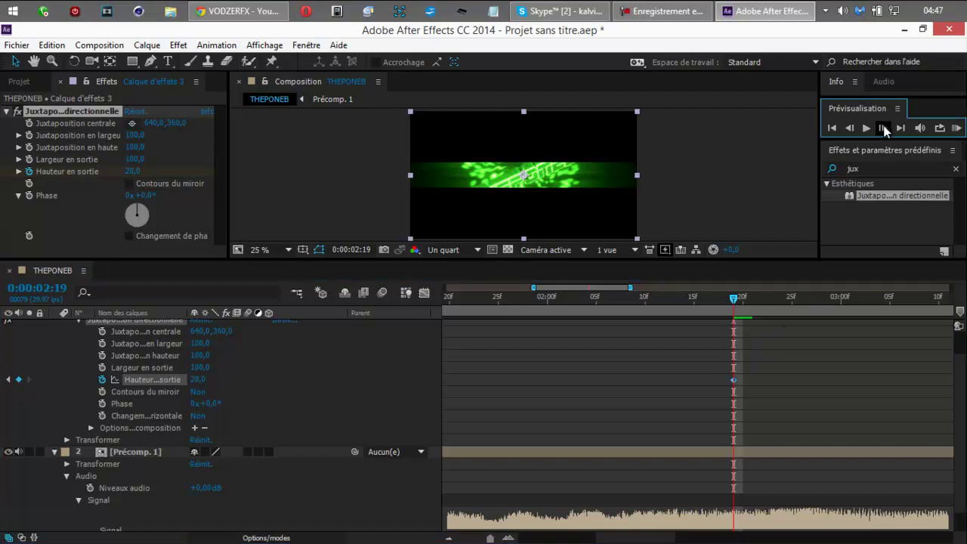
left_click(199, 379)
type("80")
key("Return")
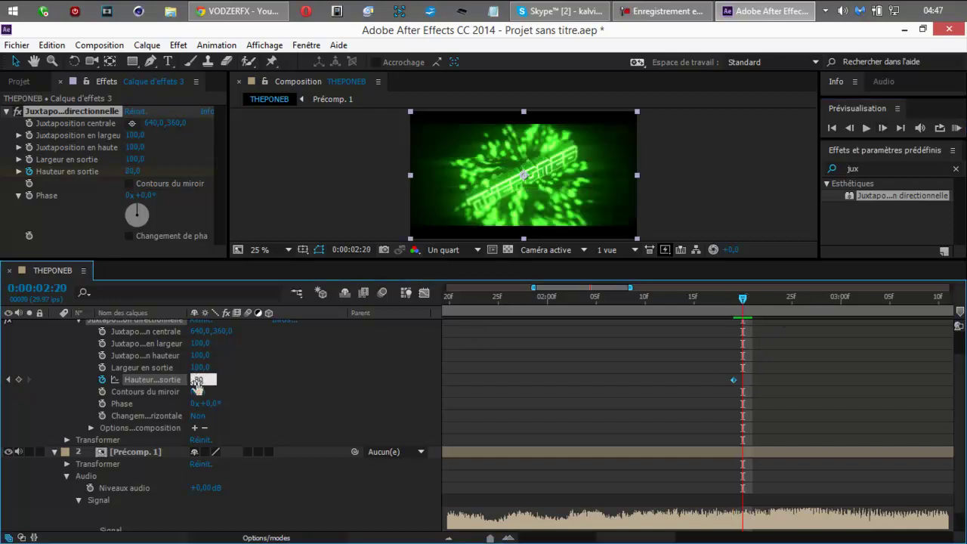
scroll(226, 332, "up", 2)
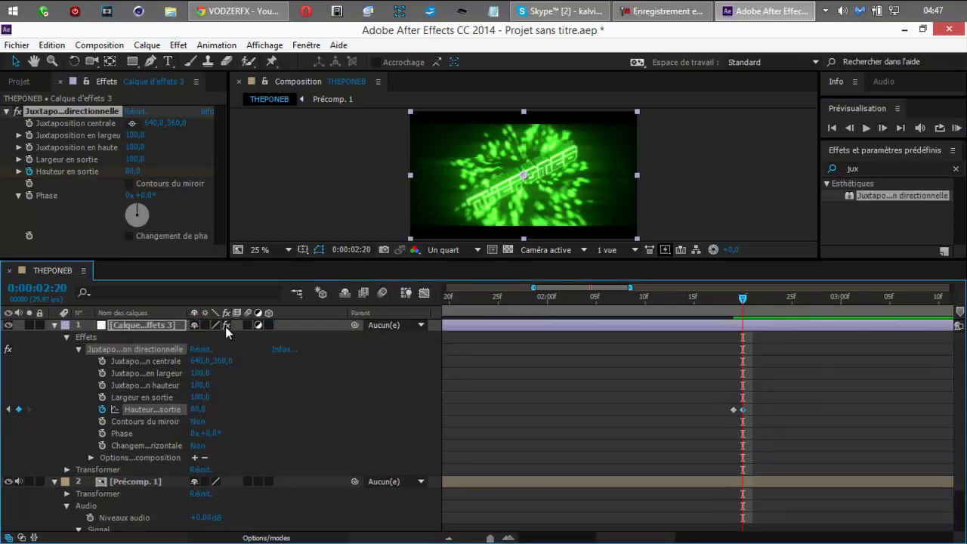
- Run a RAM preview of the intro to check the Hauteur en sortie flash against the audio waveform
key("l")
key("l")
left_click(957, 128)
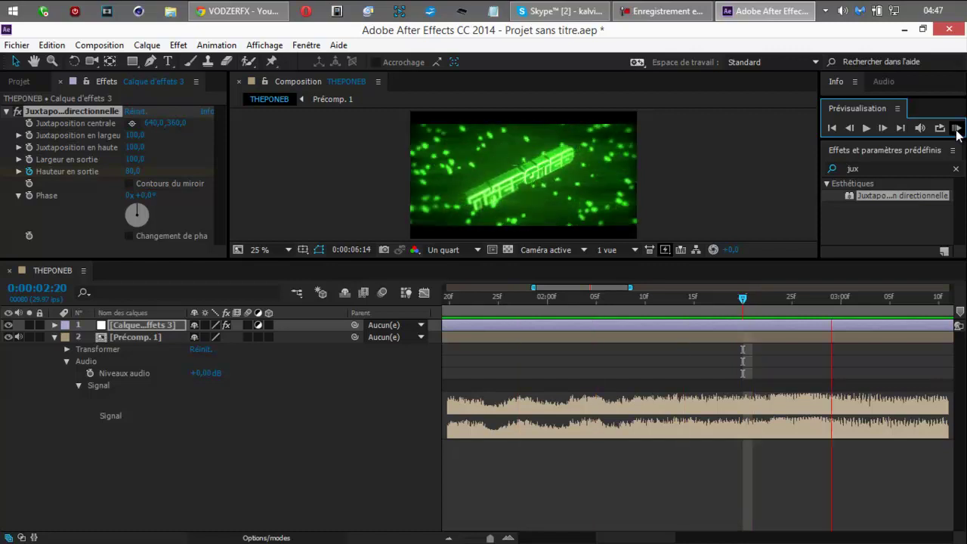
left_click(957, 133)
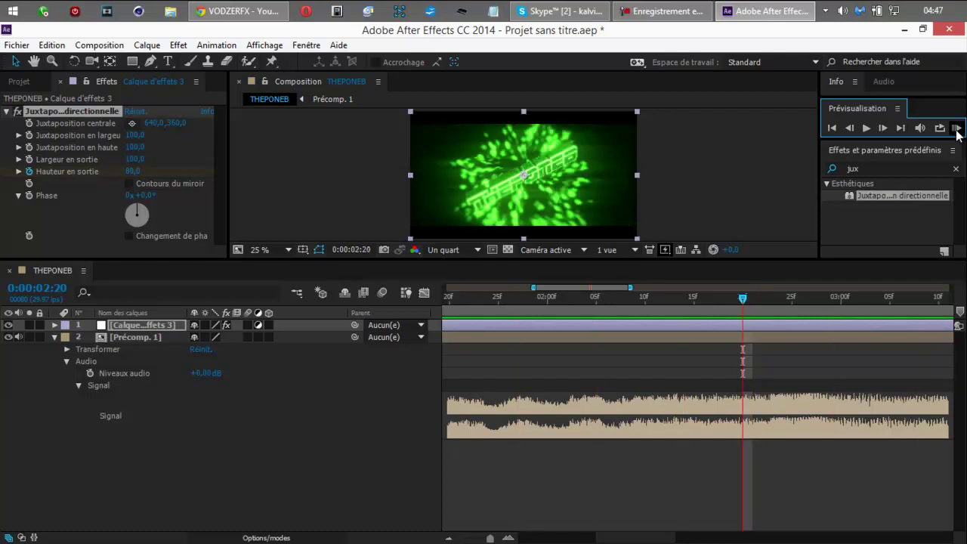
left_click(178, 475)
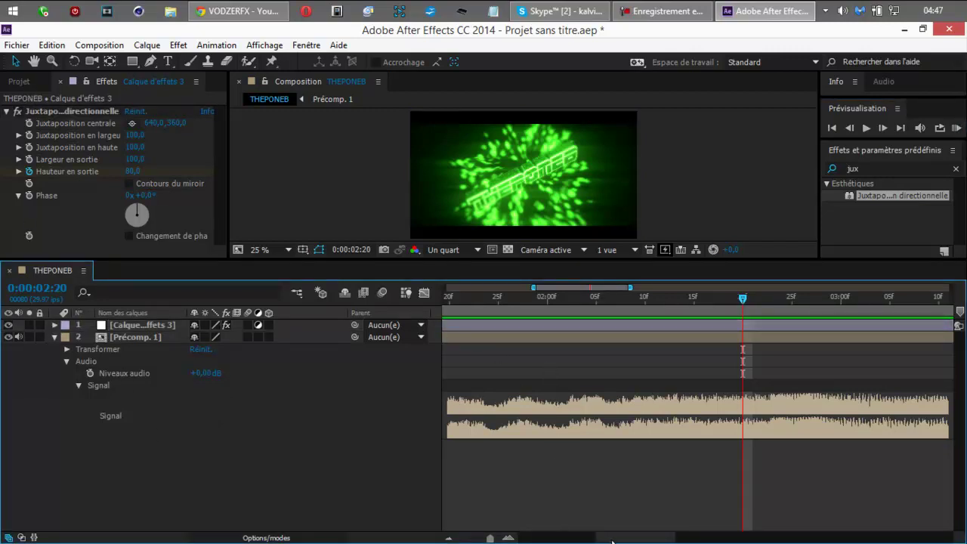
mouse_move(612, 541)
left_mouse_down()
mouse_move(645, 542)
mouse_move(603, 542)
mouse_move(623, 541)
left_mouse_up()
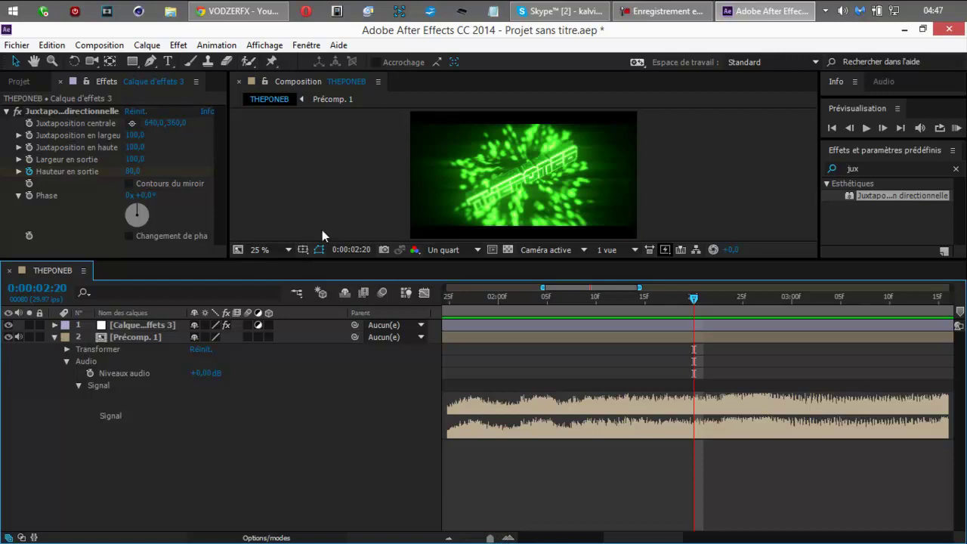
left_click_drag(133, 136, 86, 142)
key("ctrl+z")
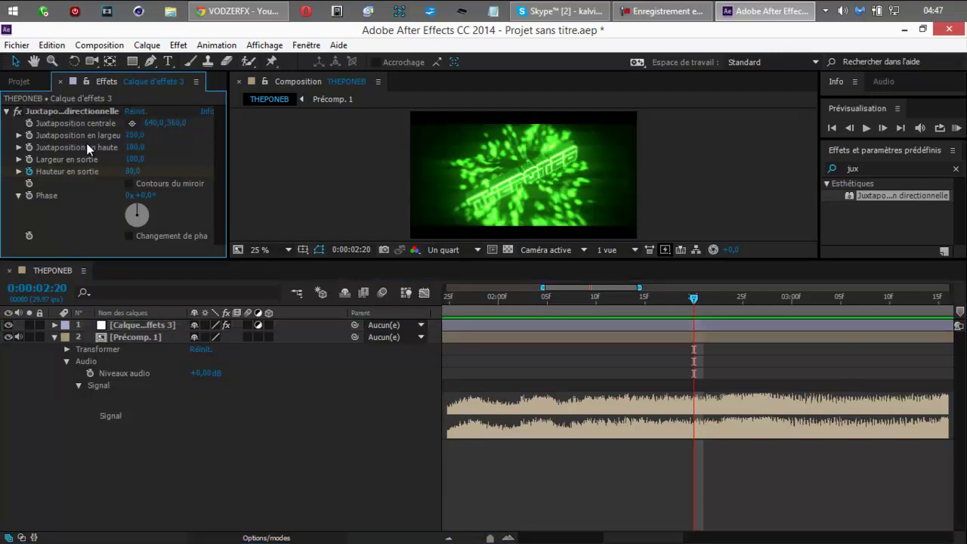
- Create a second adjustment layer and place it between the Juxtaposition directionnelle adjustment layer and Précomp. 1
left_click(15, 83)
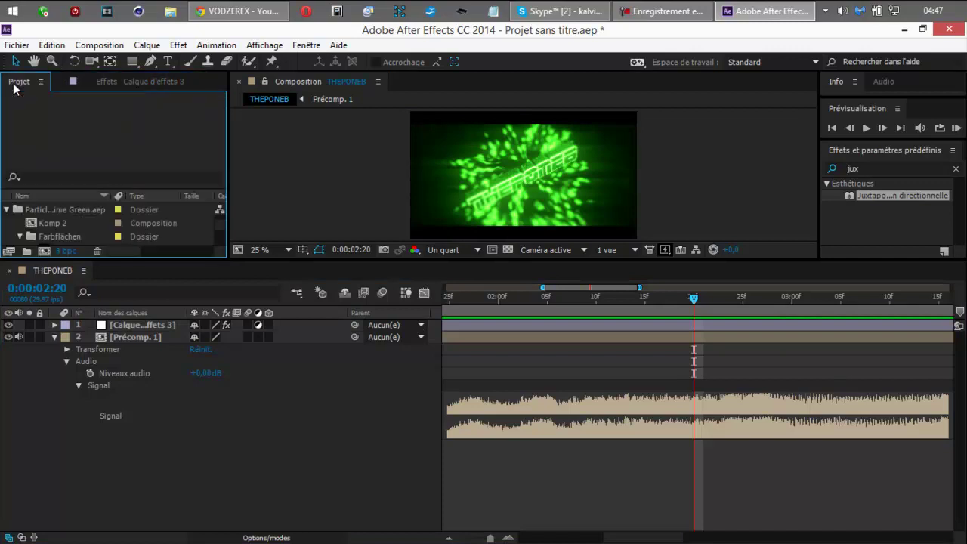
right_click(204, 506)
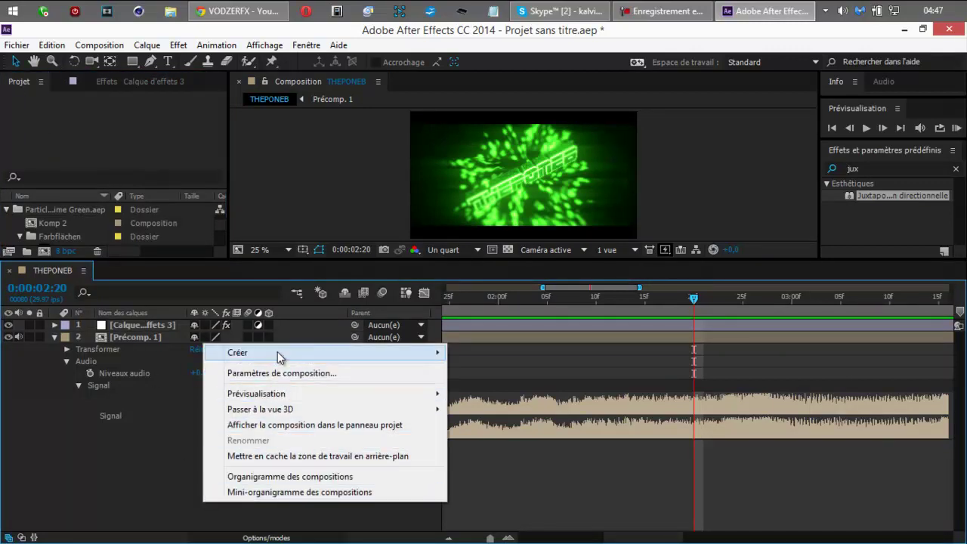
mouse_move(278, 357)
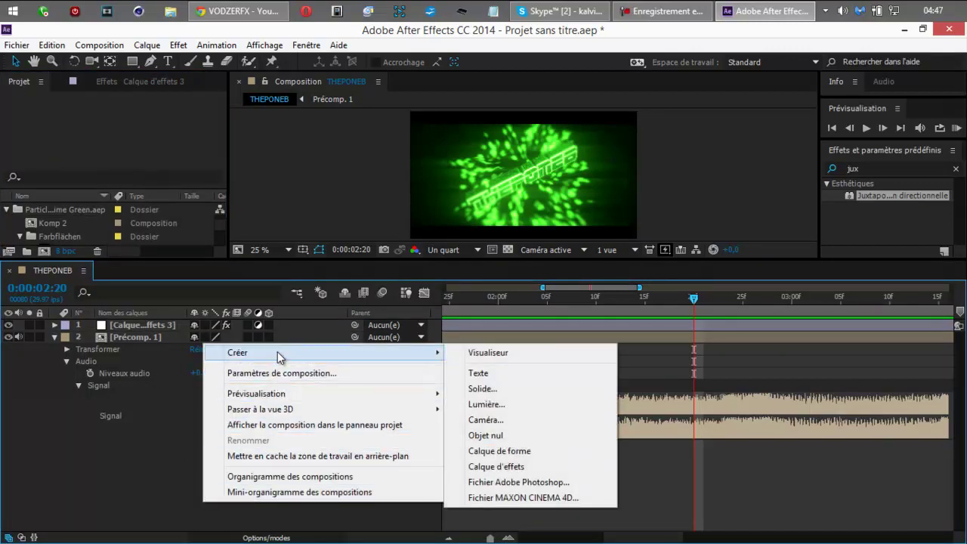
left_click(500, 466)
left_click_drag(144, 329, 151, 337)
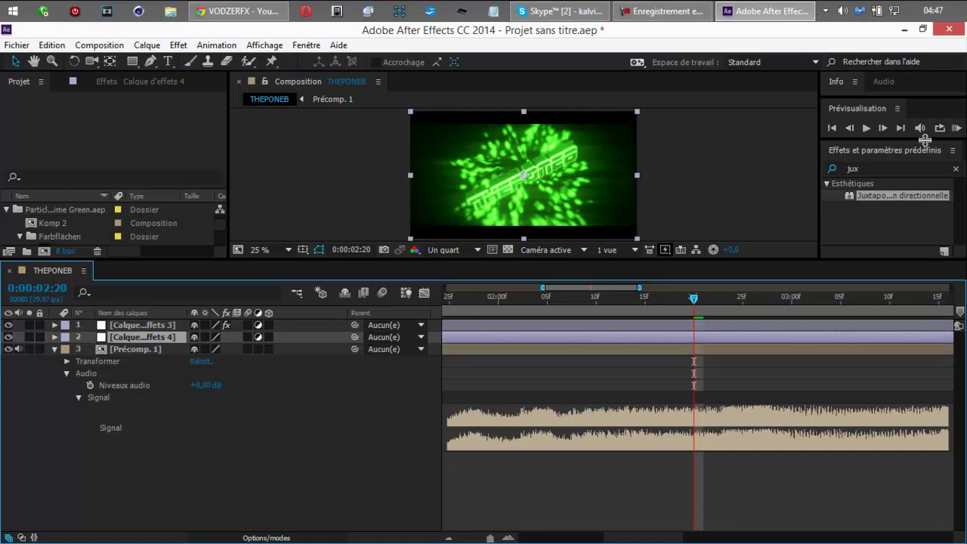
- Search the effects for "géom" and apply Géométrie to the new adjustment layer
left_click(905, 168)
type("géom")
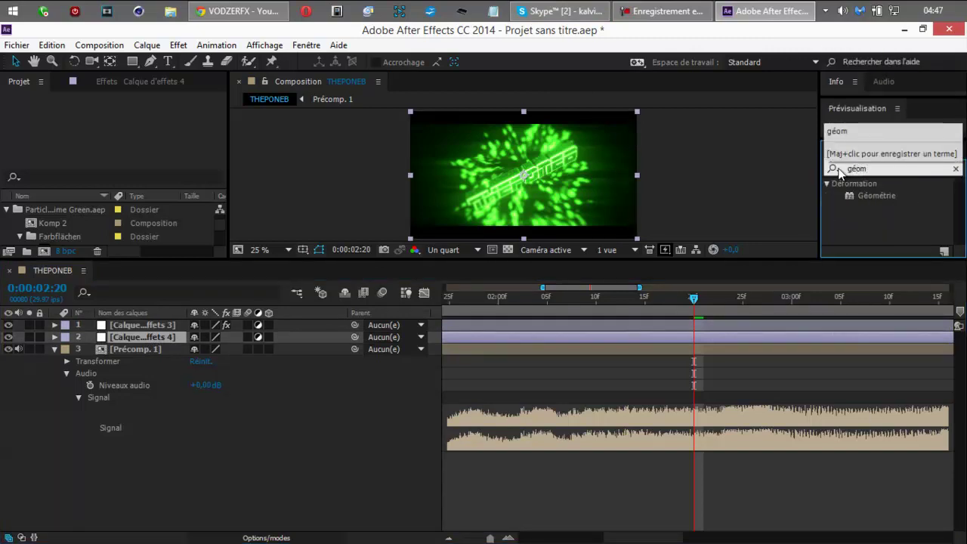
left_click_drag(894, 198, 159, 337)
left_click(895, 196)
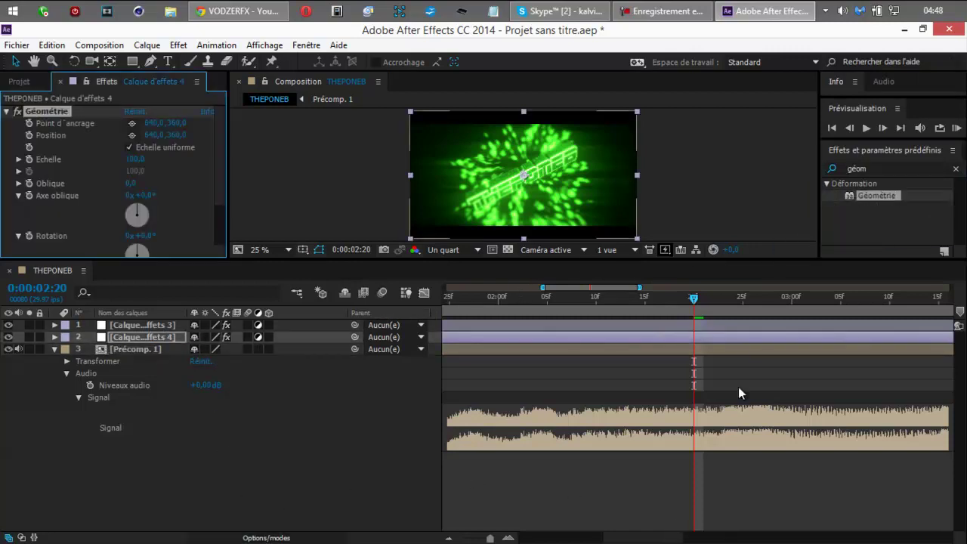
- Step back to 0:00:02:19, expand the Géométrie properties and keyframe Echelle at 100
left_click(850, 129)
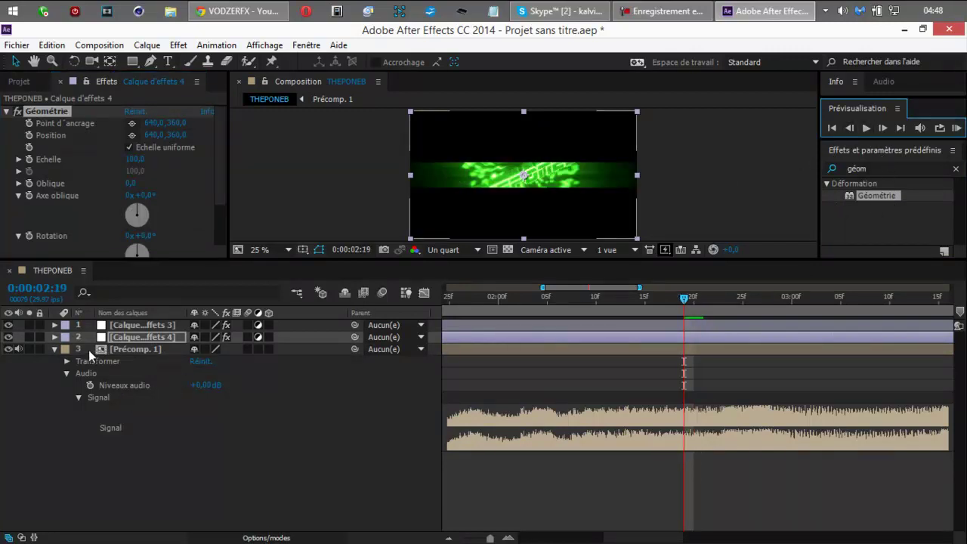
left_click(55, 338)
left_click(68, 349)
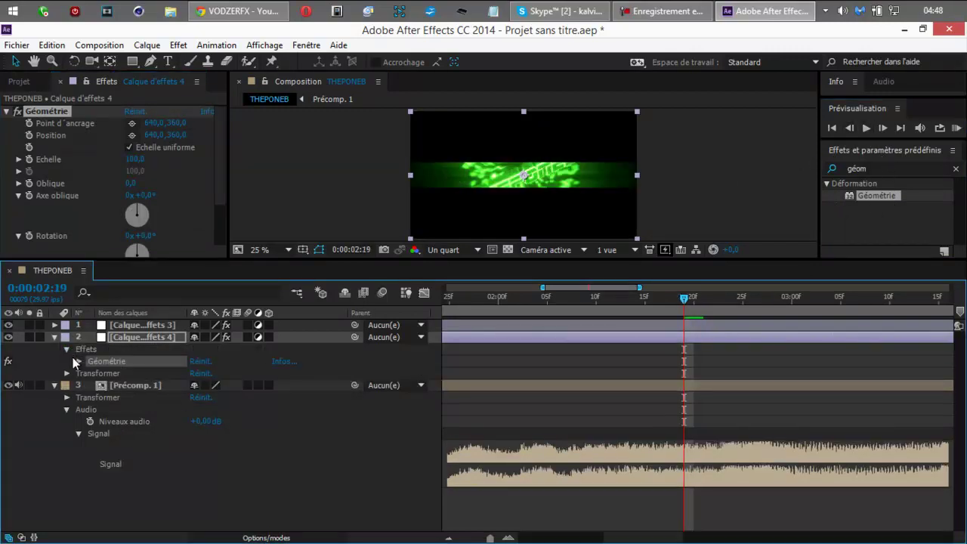
left_click(78, 360)
scroll(956, 426, "down", 5)
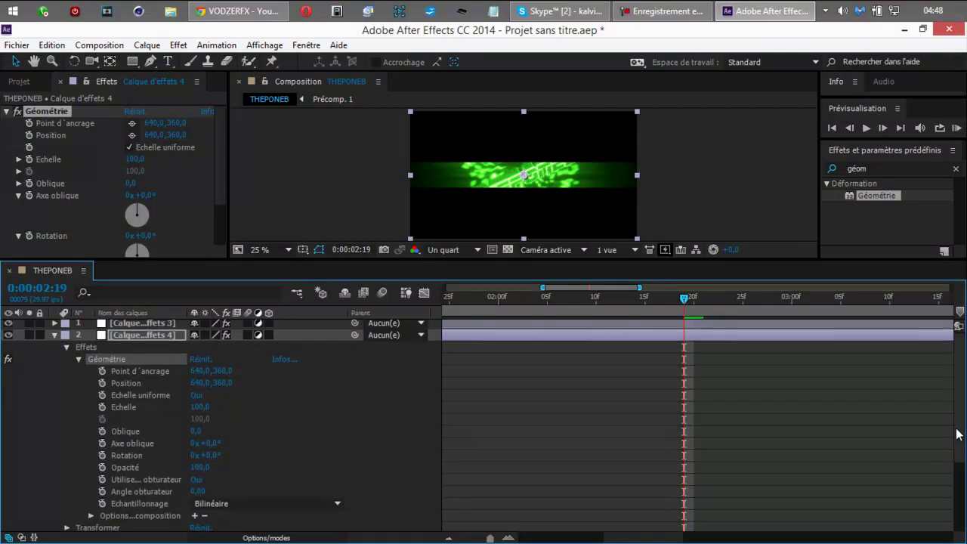
scroll(940, 487, "up", 3)
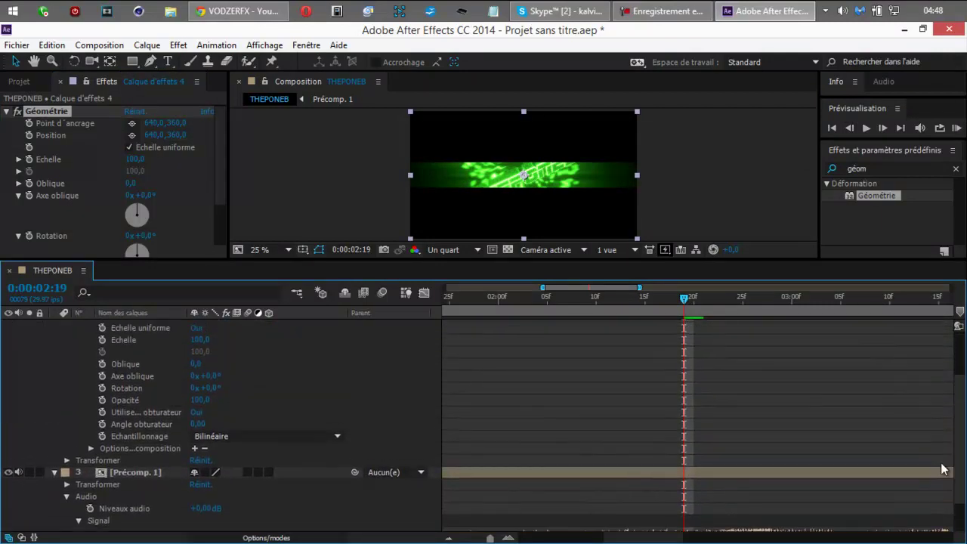
left_click(102, 360)
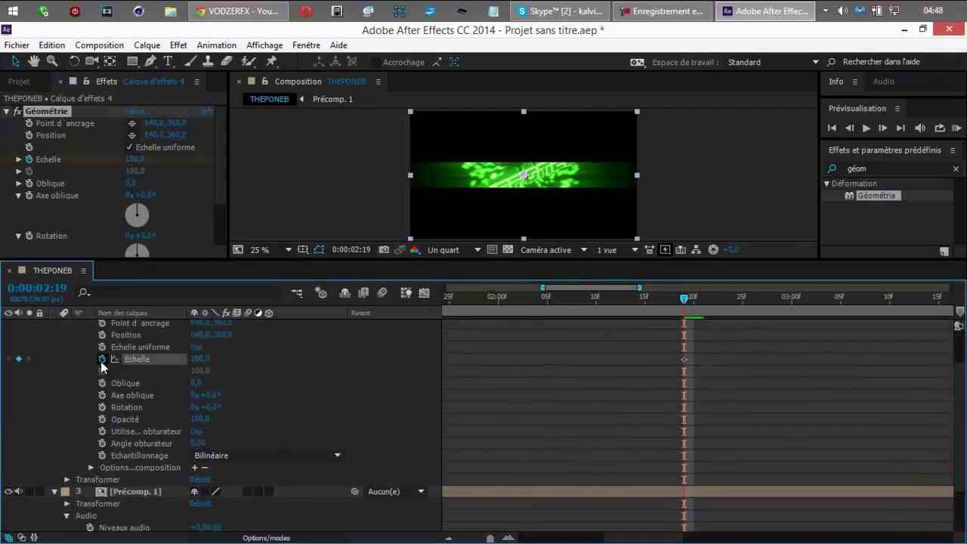
- Advance one frame to 0:00:02:20 and keyframe the Géométrie Echelle at 130
left_click(881, 129)
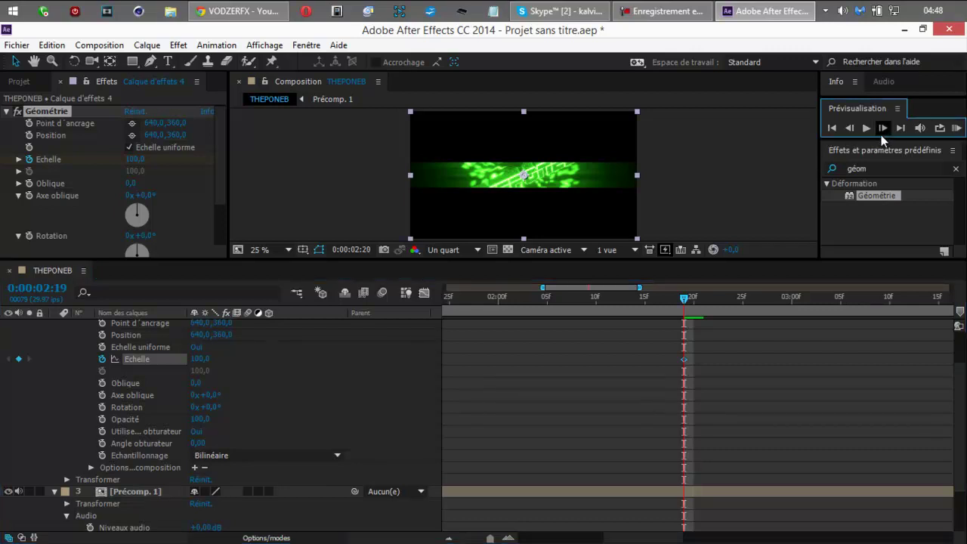
left_click(201, 359)
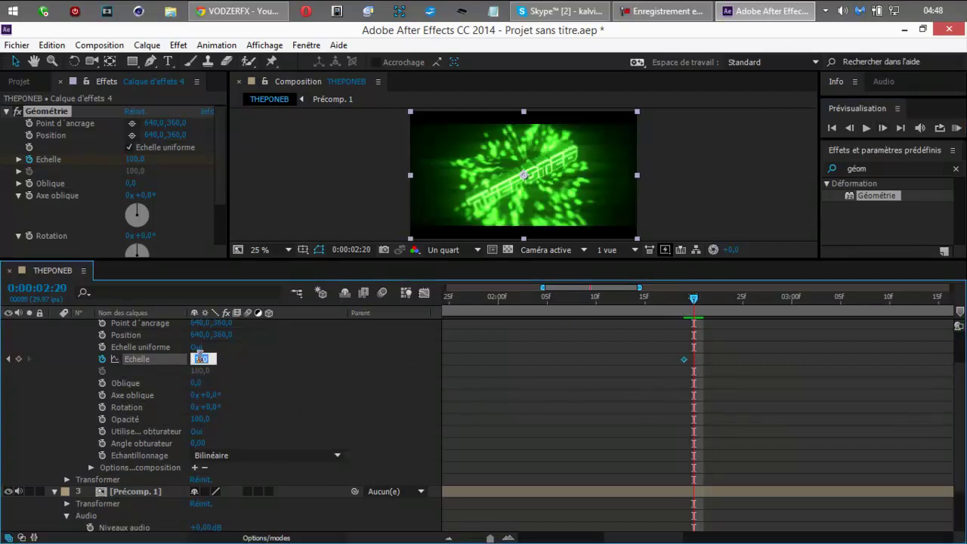
key("BackSpace")
key("Return")
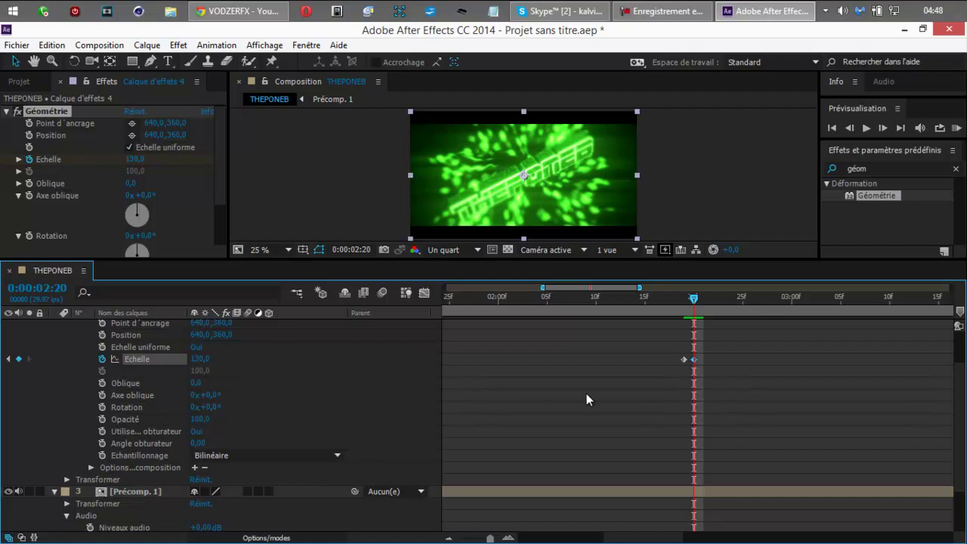
left_click(724, 387)
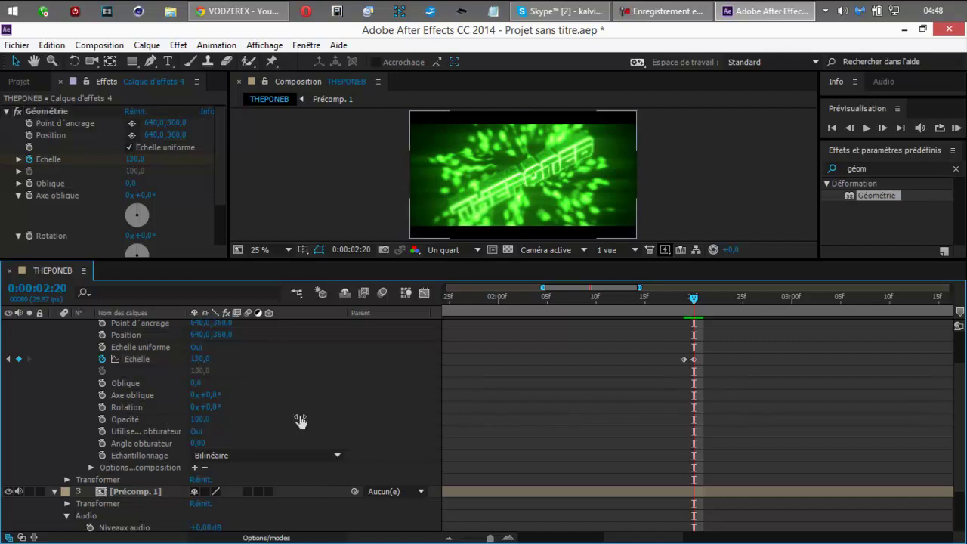
- Try the Géométrie Rotation at 6° and -6°, and set it back to 0°
left_click(216, 407)
key("Return")
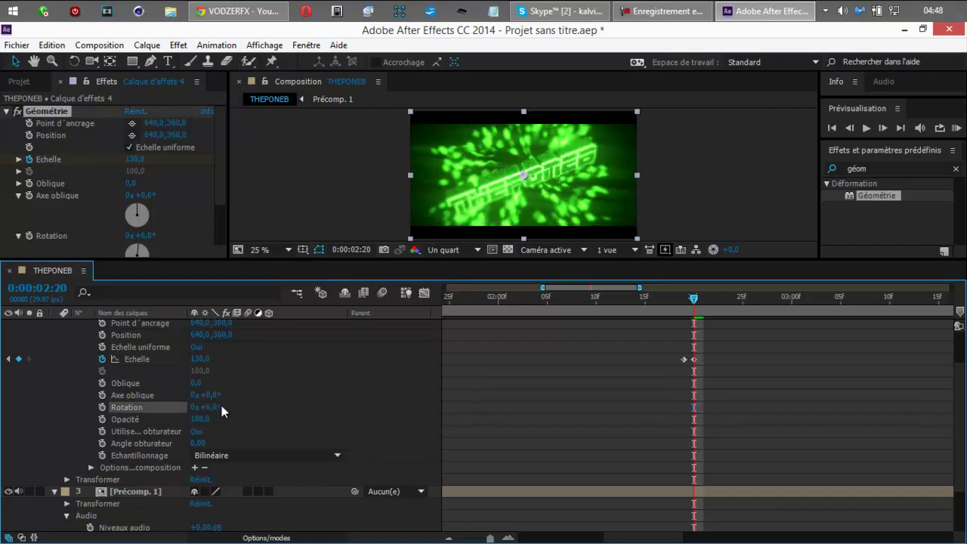
left_click(210, 407)
type("-6")
key("Return")
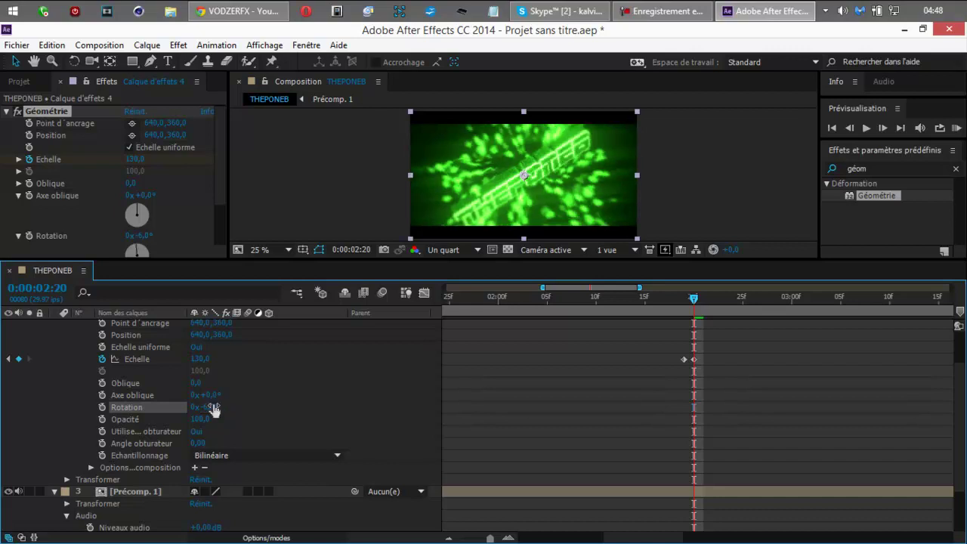
left_click(213, 409)
type("0")
key("Return")
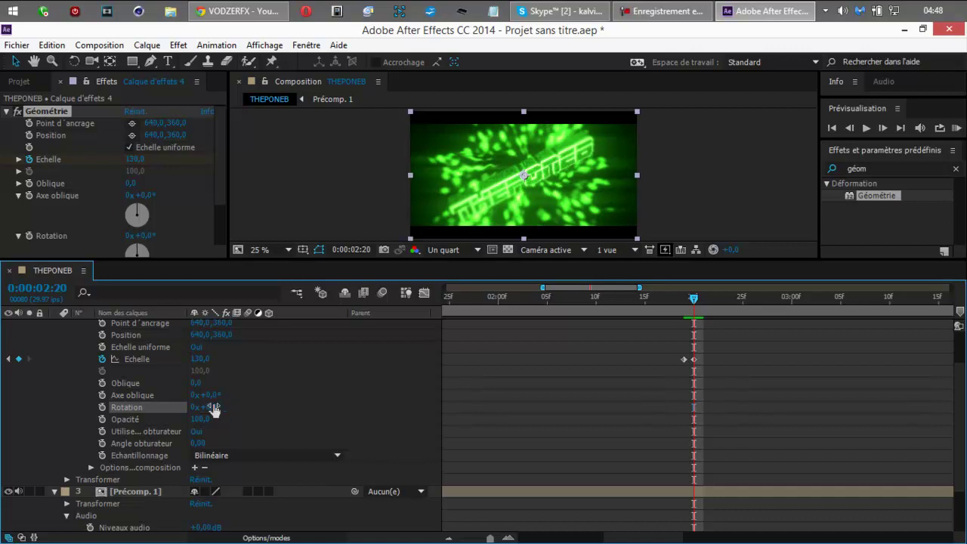
- Copy the two Echelle keyframes and run a RAM preview to locate the next beat on the audio waveform
mouse_move(962, 441)
left_mouse_down()
mouse_move(961, 412)
mouse_move(961, 439)
left_mouse_up()
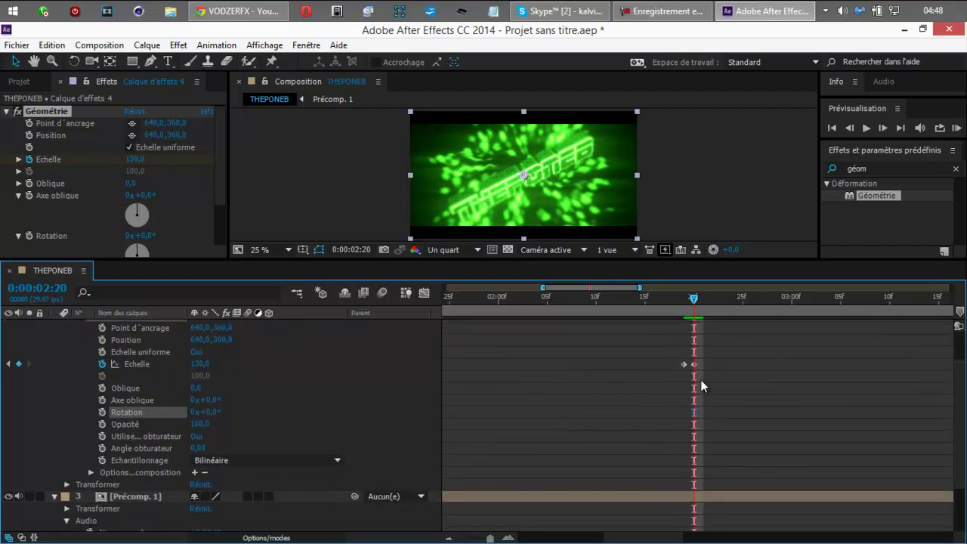
left_click_drag(673, 358, 699, 369)
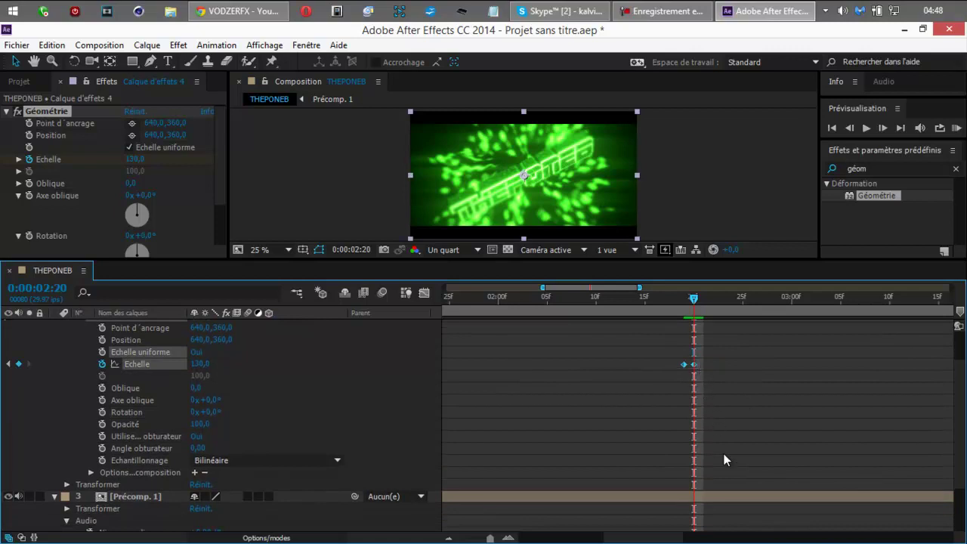
left_click_drag(960, 440, 955, 465)
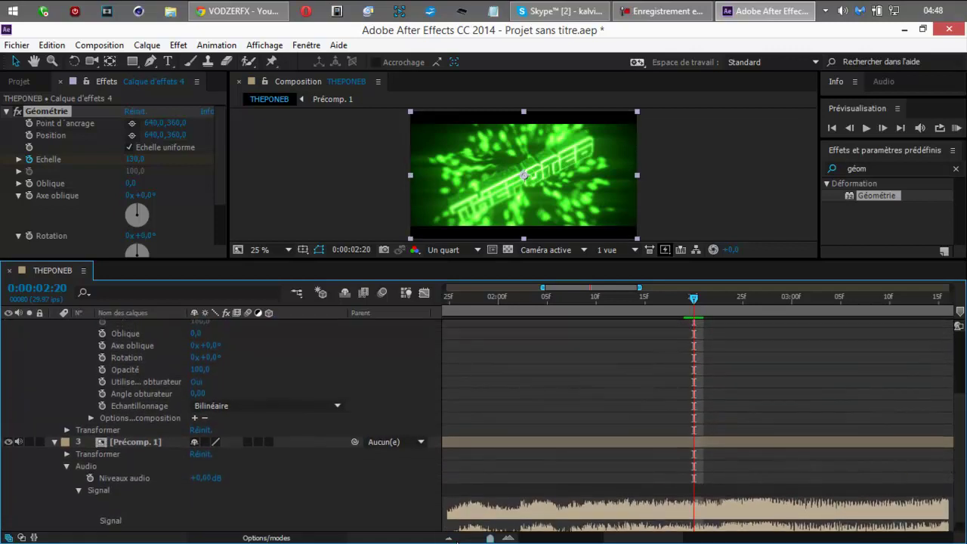
left_click_drag(491, 539, 487, 539)
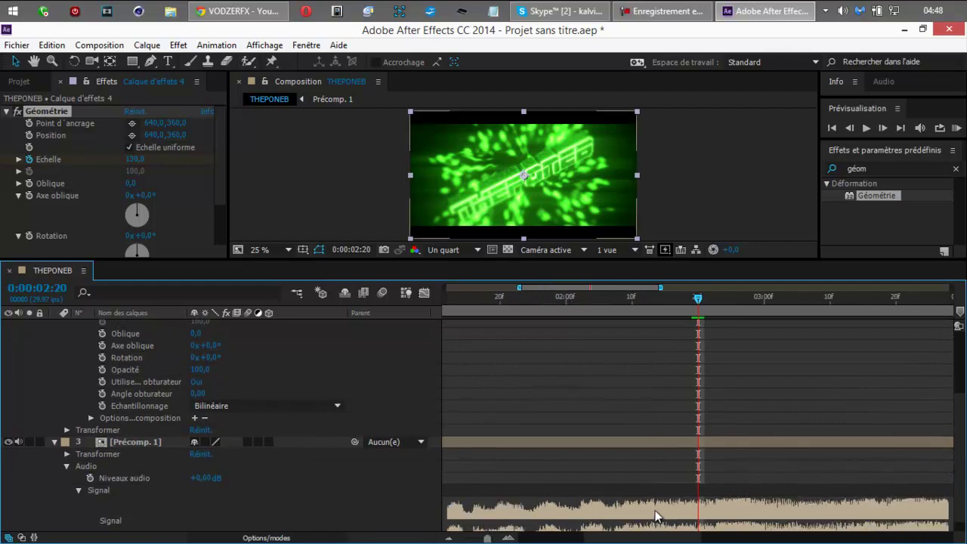
left_click_drag(636, 539, 660, 536)
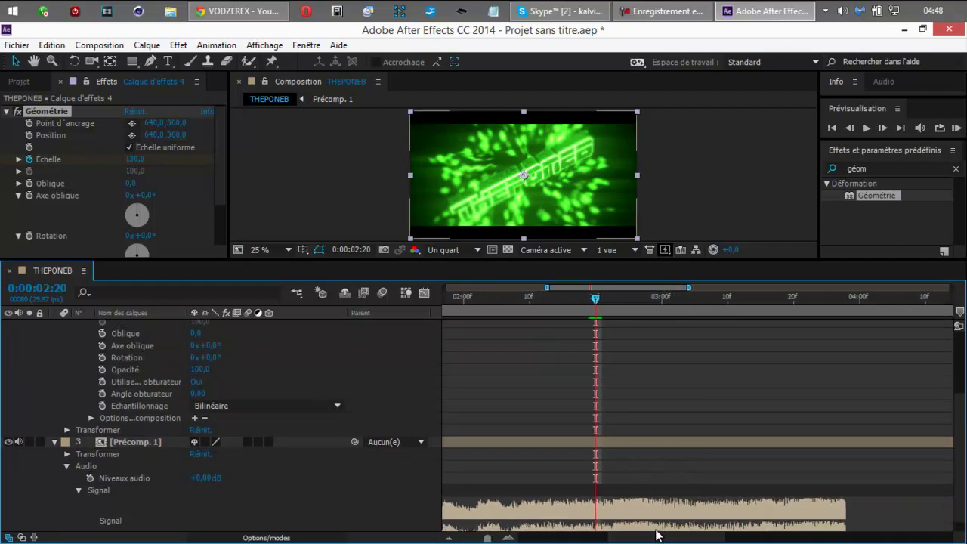
left_click(956, 128)
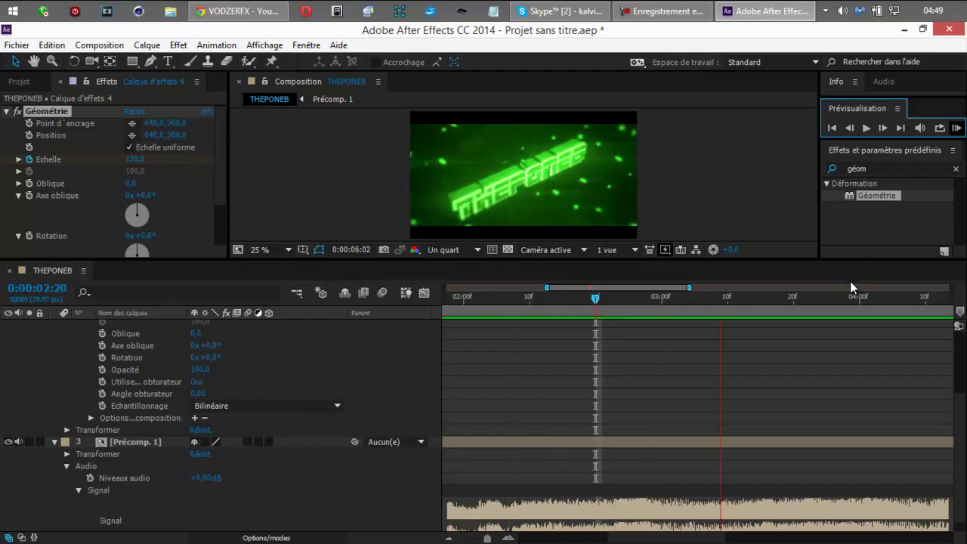
key("space")
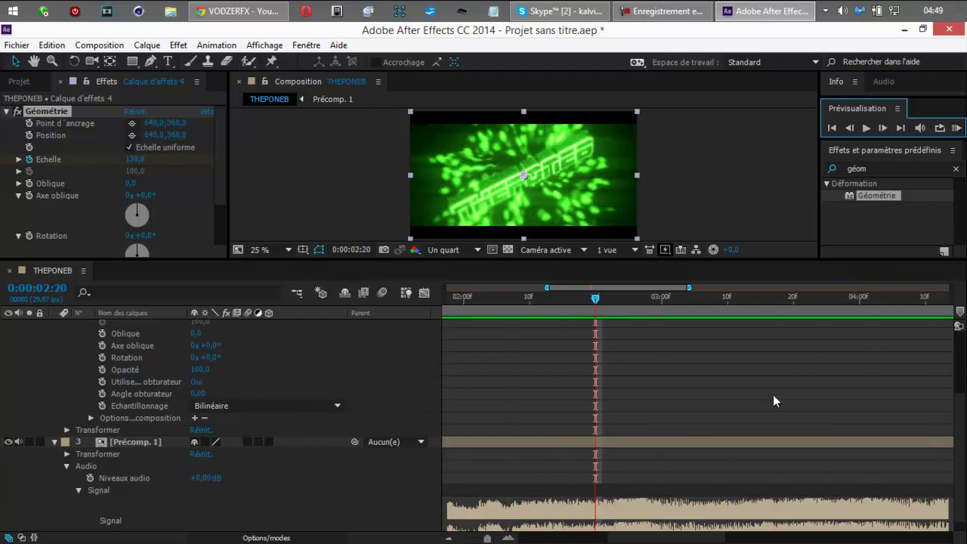
- Paste the Echelle keyframes at 0:00:03:16, shift them one frame earlier so the second sits there, and enlarge the timeline area
left_click(766, 301)
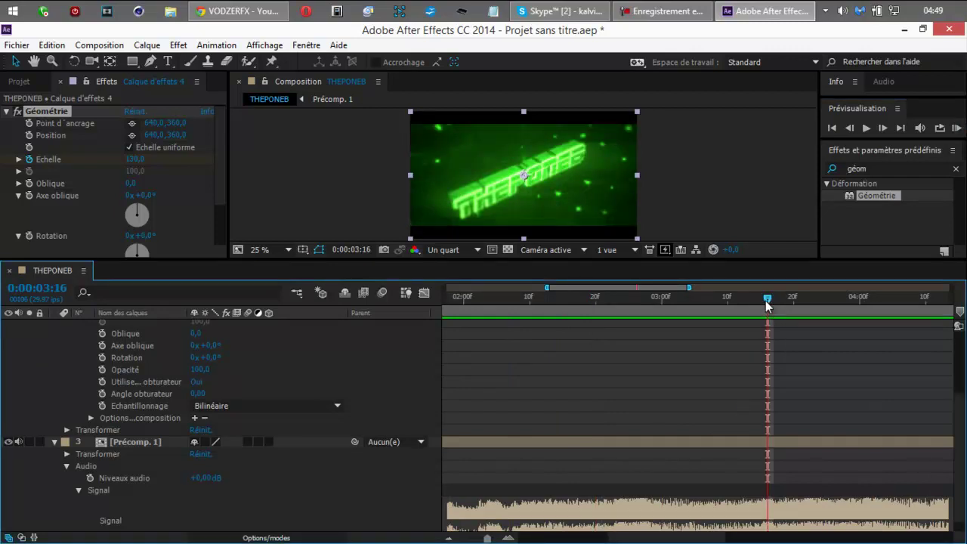
left_click_drag(762, 301, 764, 302)
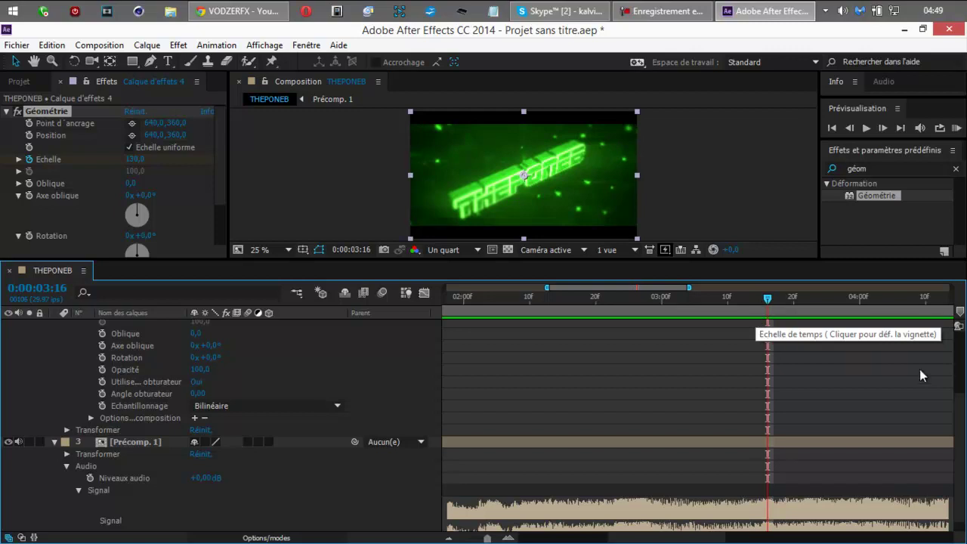
key("ctrl+v")
left_click_drag(959, 405, 943, 364)
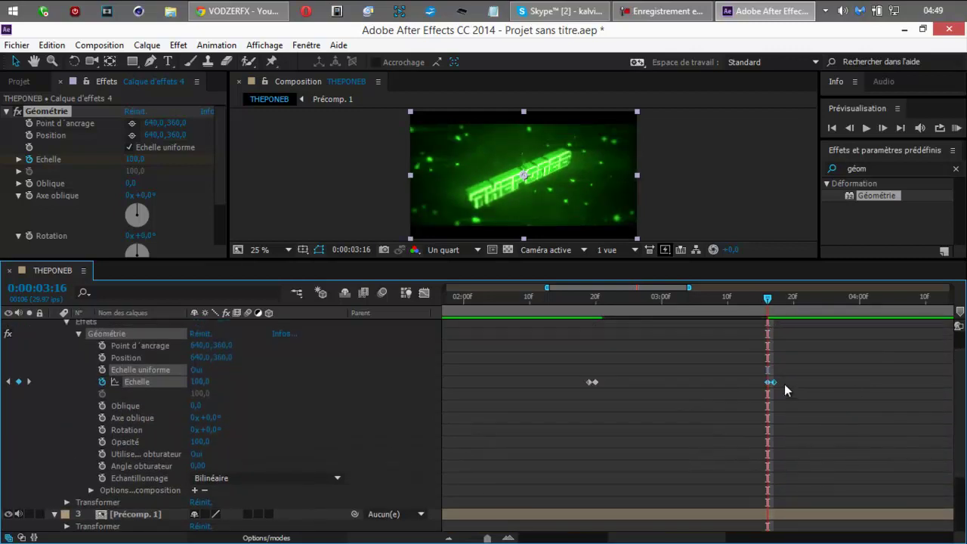
left_click_drag(771, 383, 766, 383)
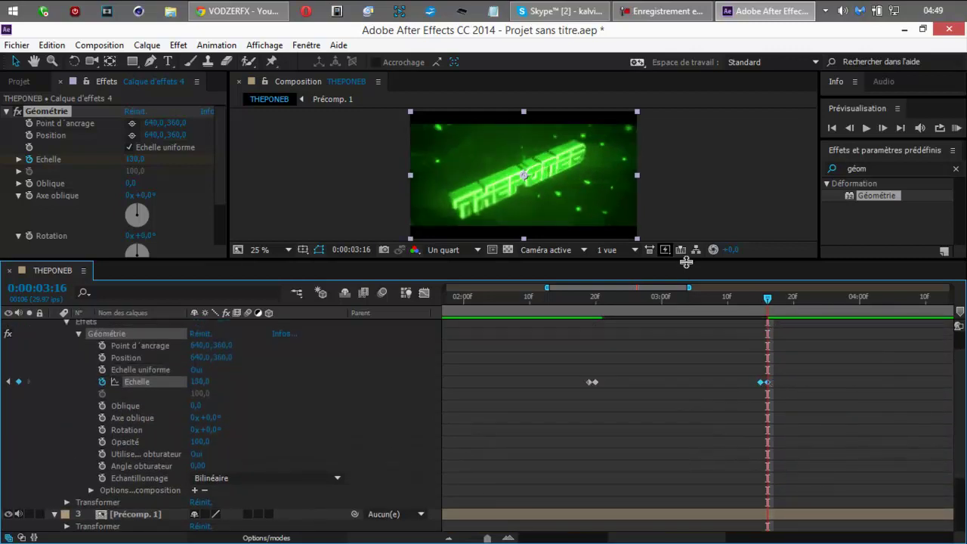
left_click_drag(686, 258, 690, 220)
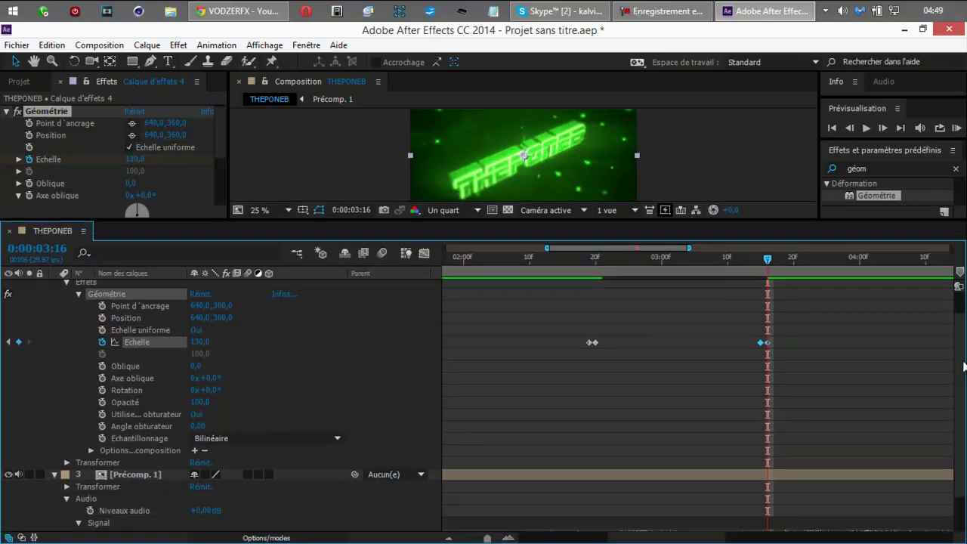
- Bring the audio waveform into view under the Echelle keyframes and run a RAM preview to check their timing
left_click_drag(958, 362, 963, 393)
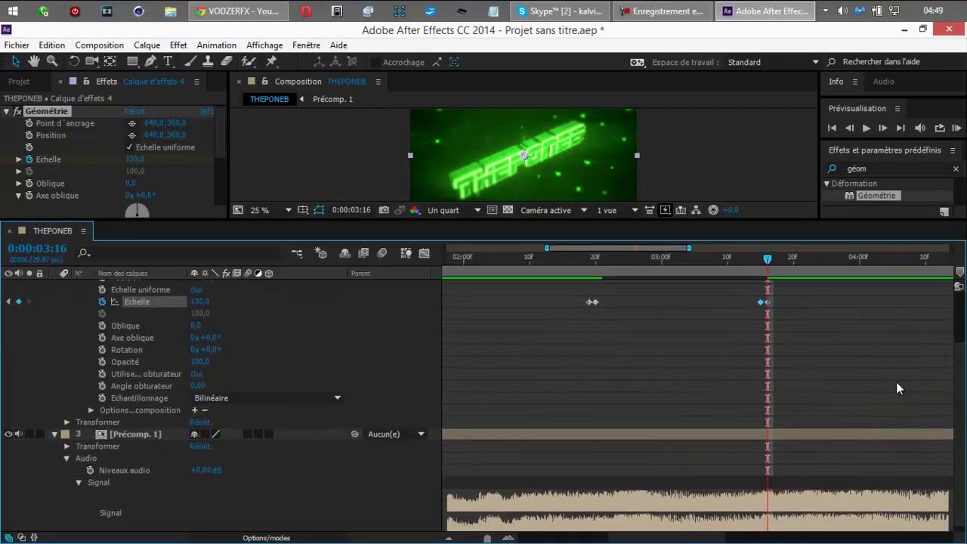
left_click(956, 130)
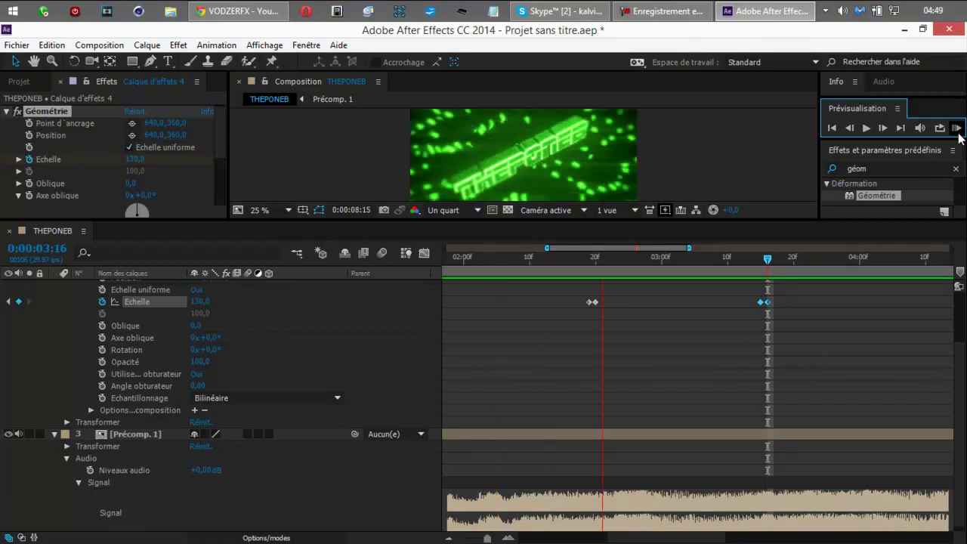
left_click(958, 132)
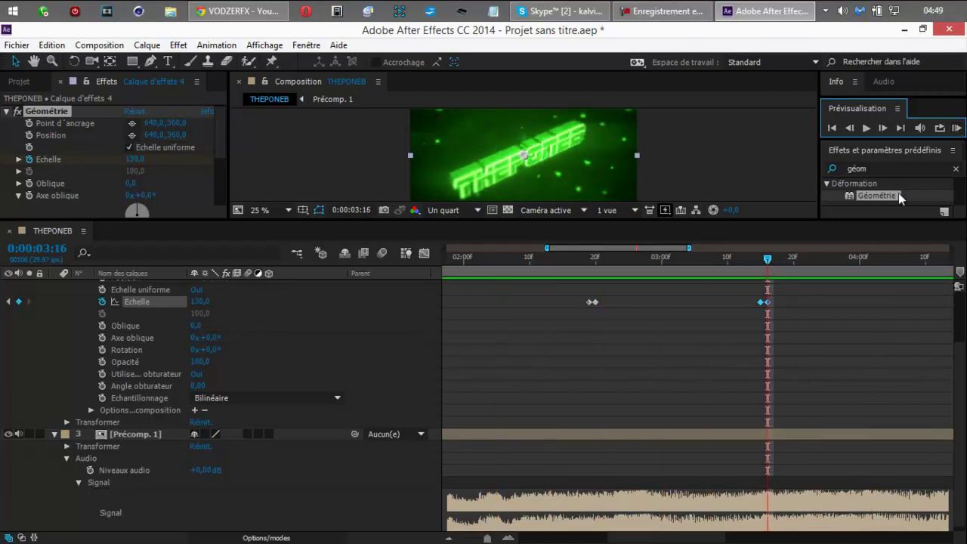
- Paste the two Echelle keyframes at 0:00:03:22 and shift the pair one frame earlier so the second sits there
left_click(818, 258)
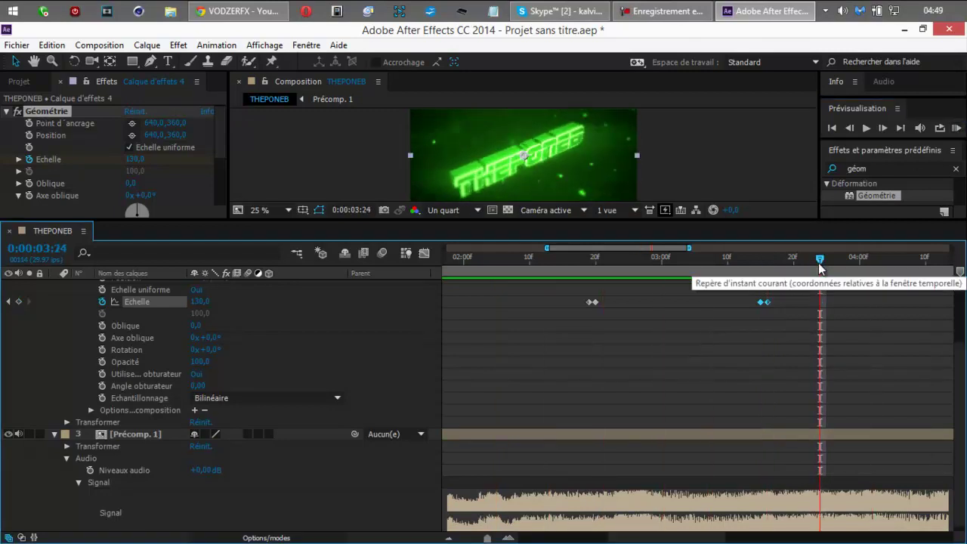
left_click_drag(818, 259, 811, 260)
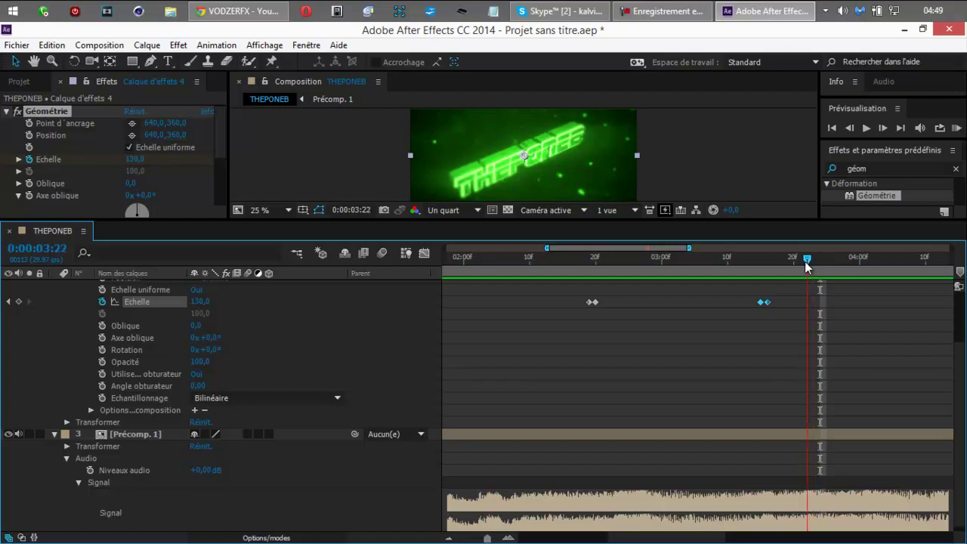
left_click(805, 266)
key("ctrl+v")
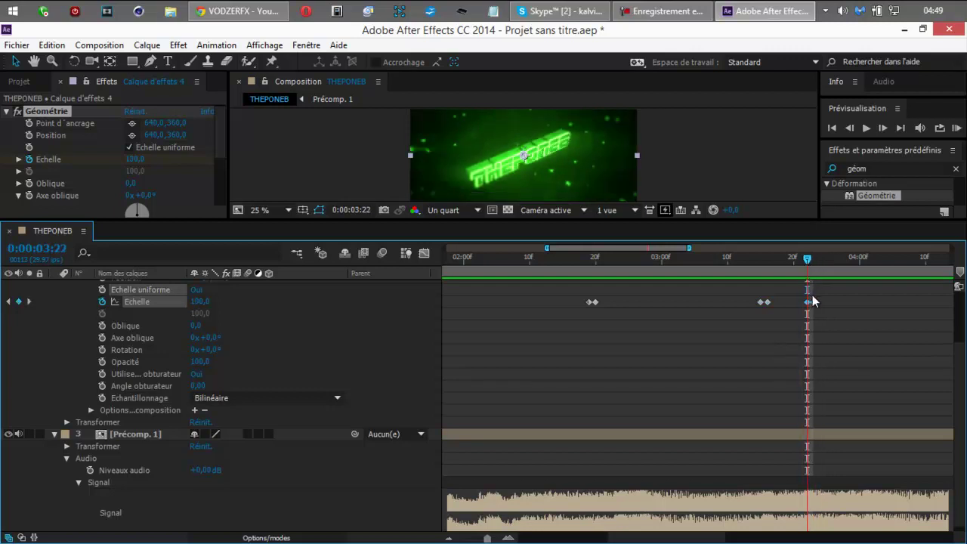
left_click(813, 300)
left_click(821, 304)
left_click(809, 302)
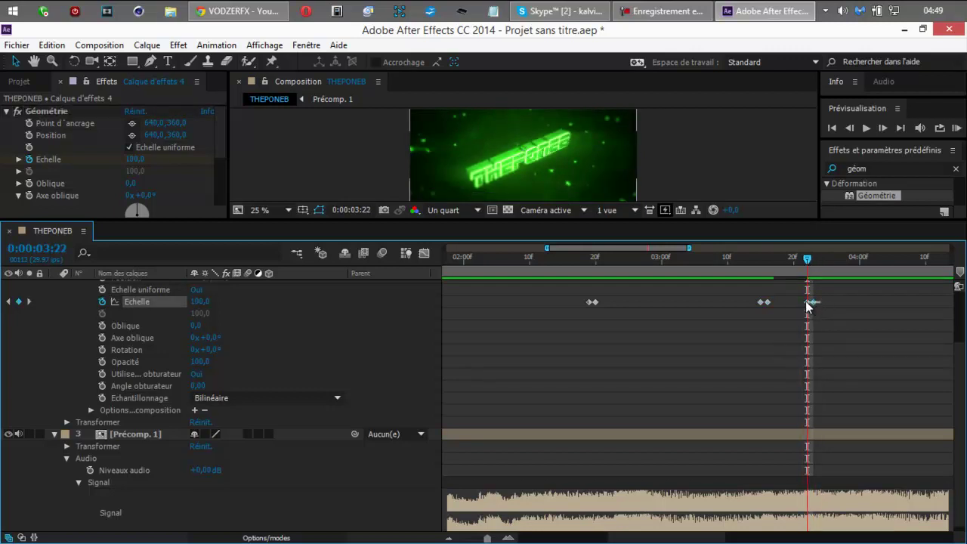
left_click_drag(813, 304, 808, 304)
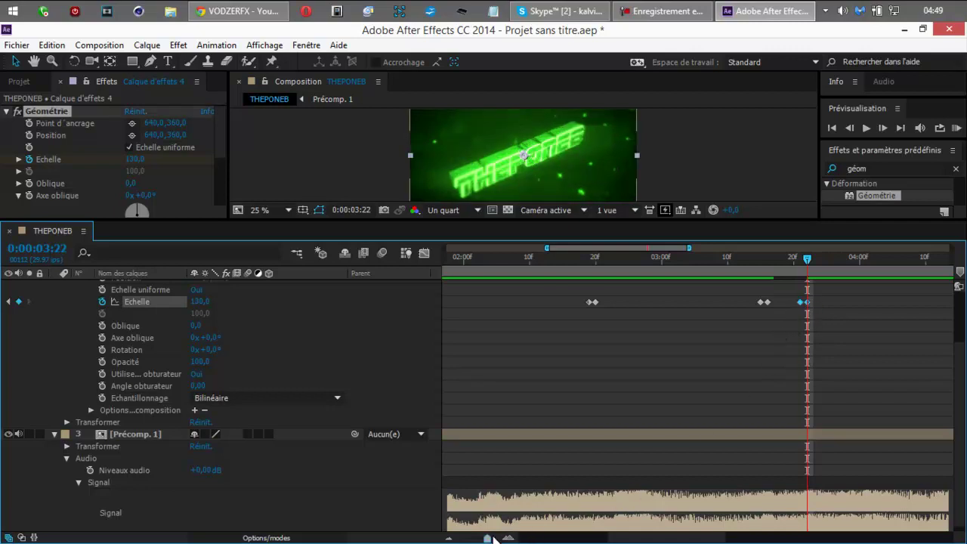
- Move the current time to 0:00:03:25 and run a RAM preview to locate the next beat
left_click_drag(488, 538, 492, 539)
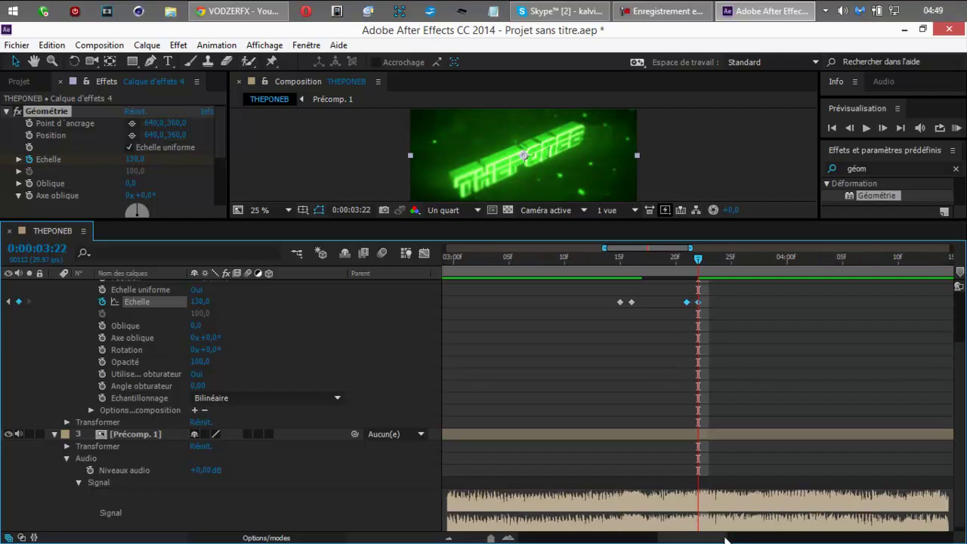
left_click_drag(694, 265, 744, 338)
left_click(956, 129)
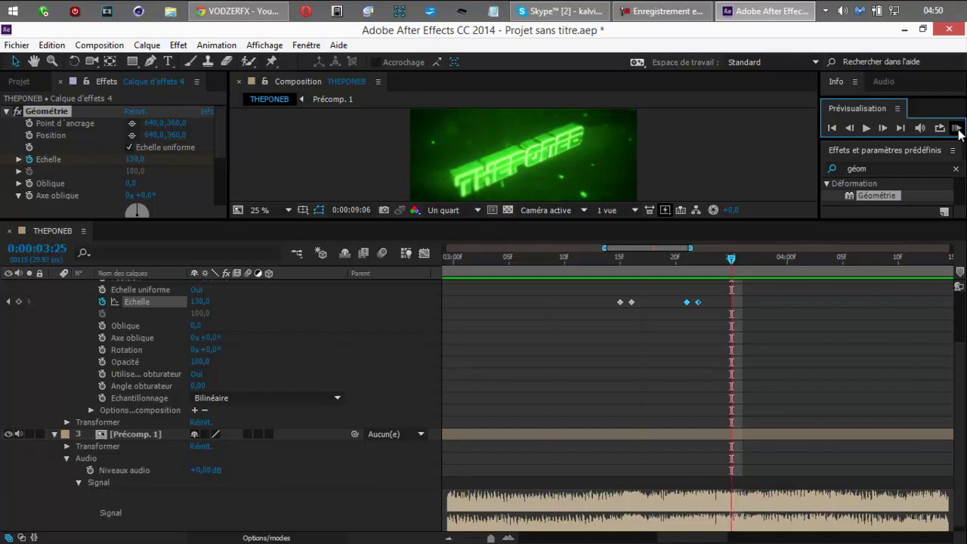
left_click(958, 130)
- Try an Echelle keyframe pair ending at 0:00:03:19, check it with a RAM preview, and delete the pair
left_click(657, 259)
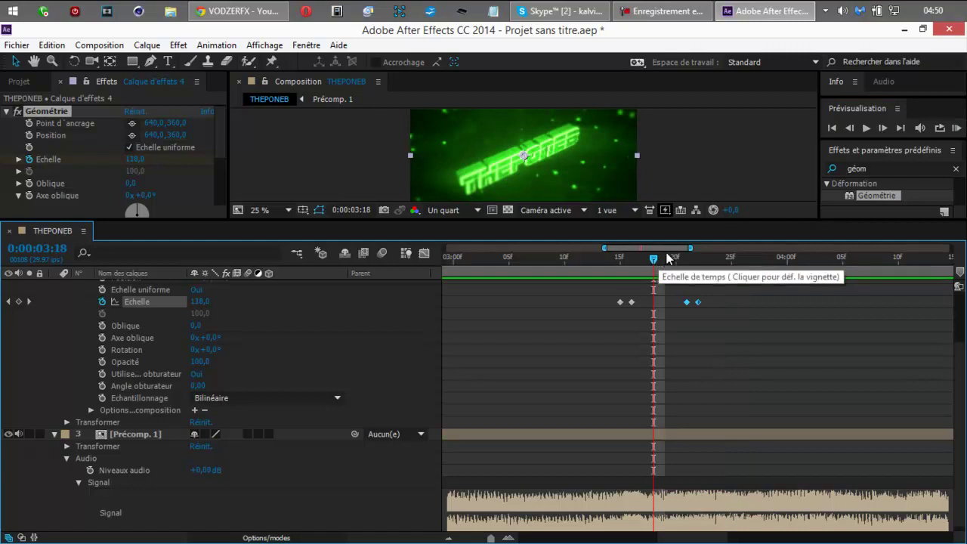
left_click(665, 260)
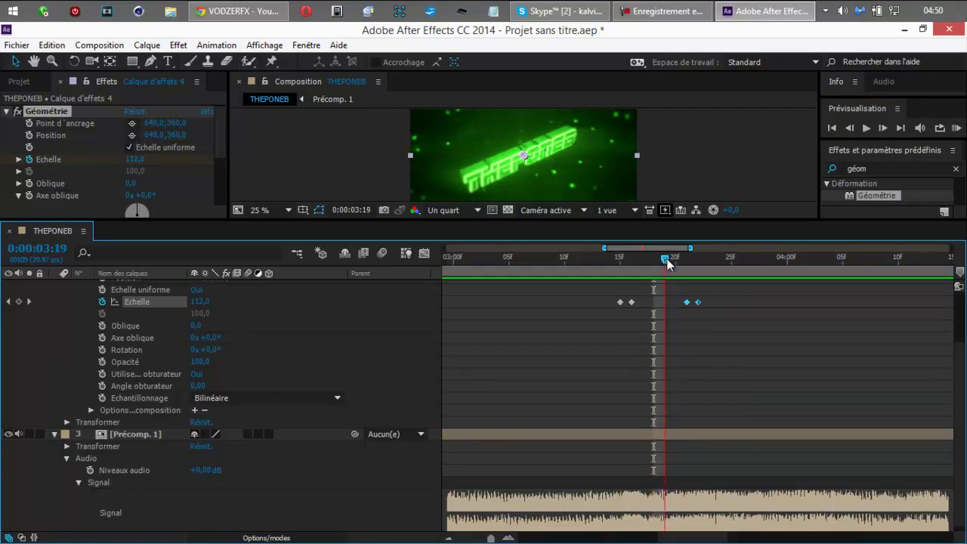
key("ctrl+v")
left_click_drag(675, 303, 665, 304)
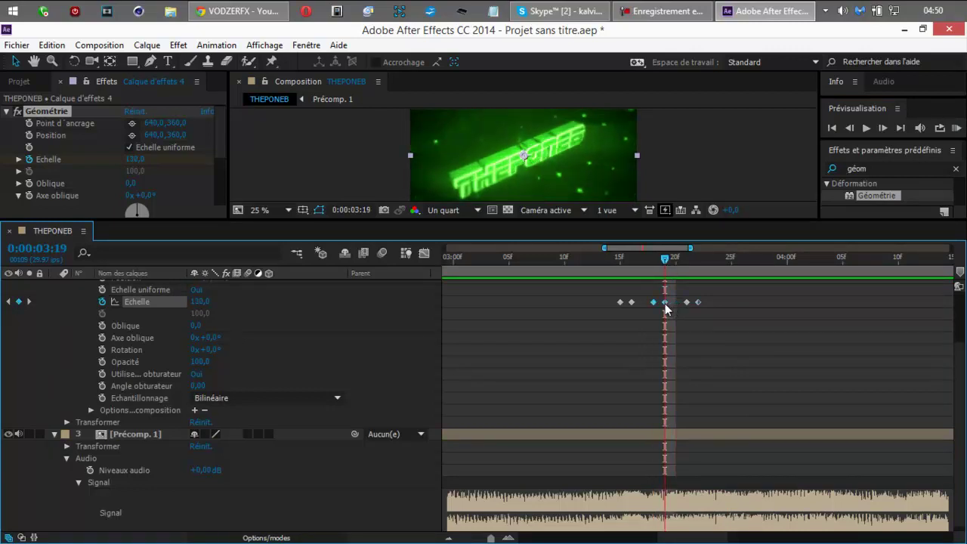
left_click(956, 128)
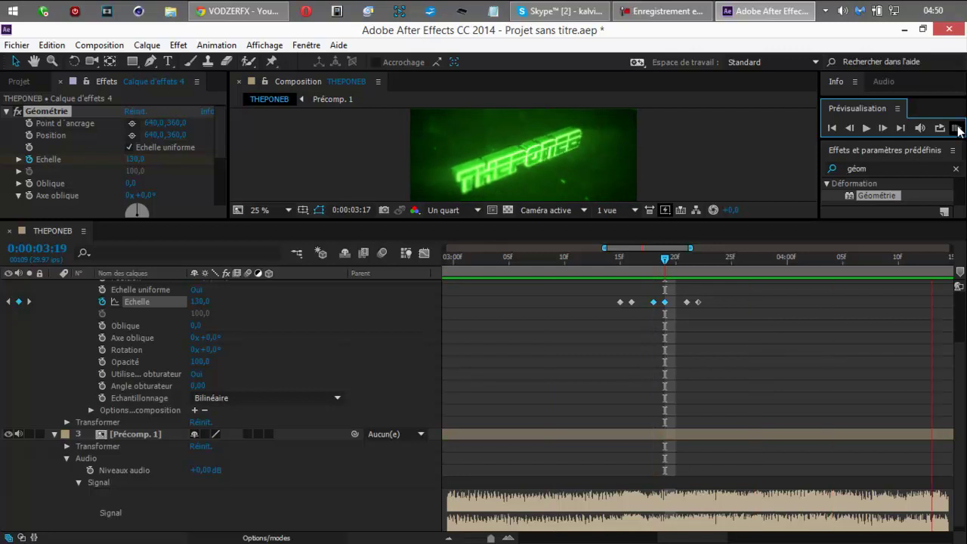
left_click(958, 129)
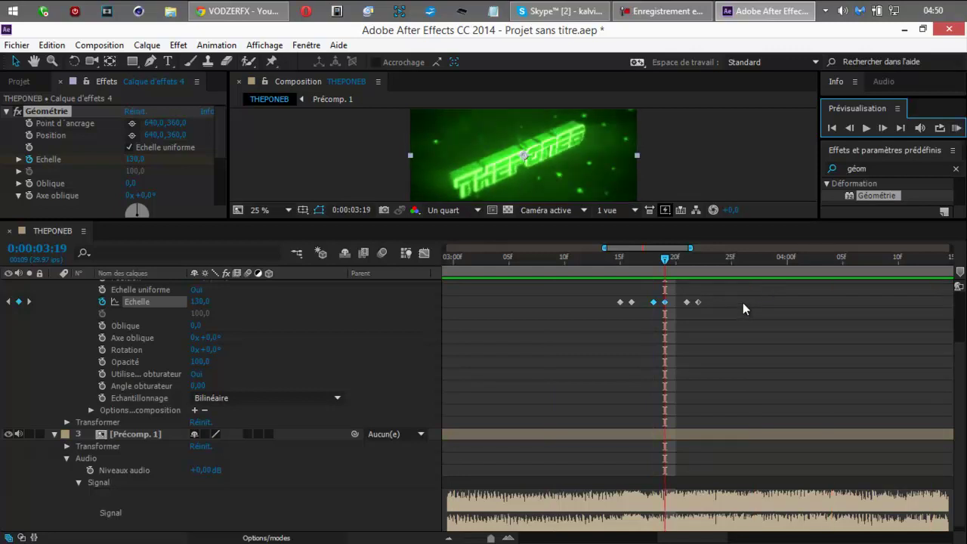
key("Delete")
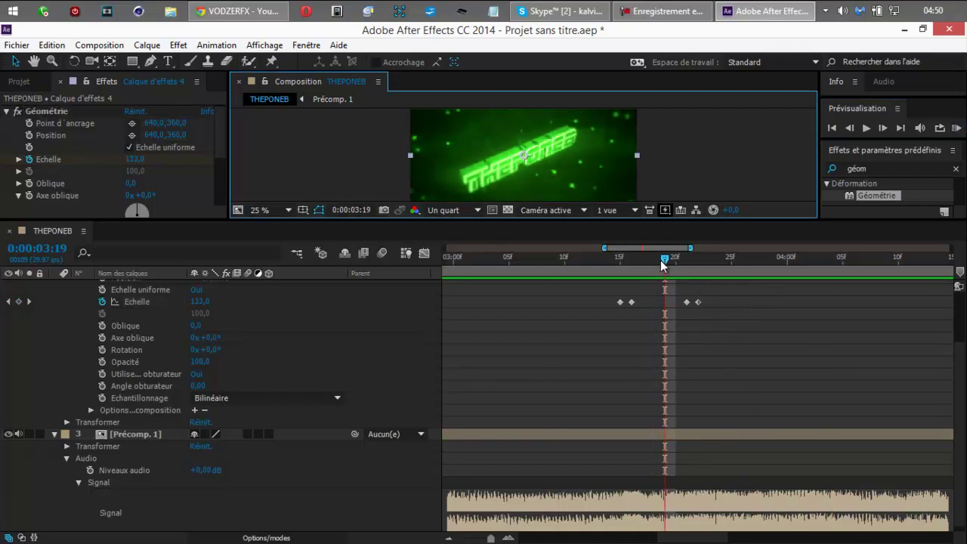
- Paste two more Echelle keyframe pairs on consecutive frames, one ending at 0:00:03:27 and one ending at 0:00:04:01
left_click_drag(662, 262, 754, 304)
key("ctrl+v")
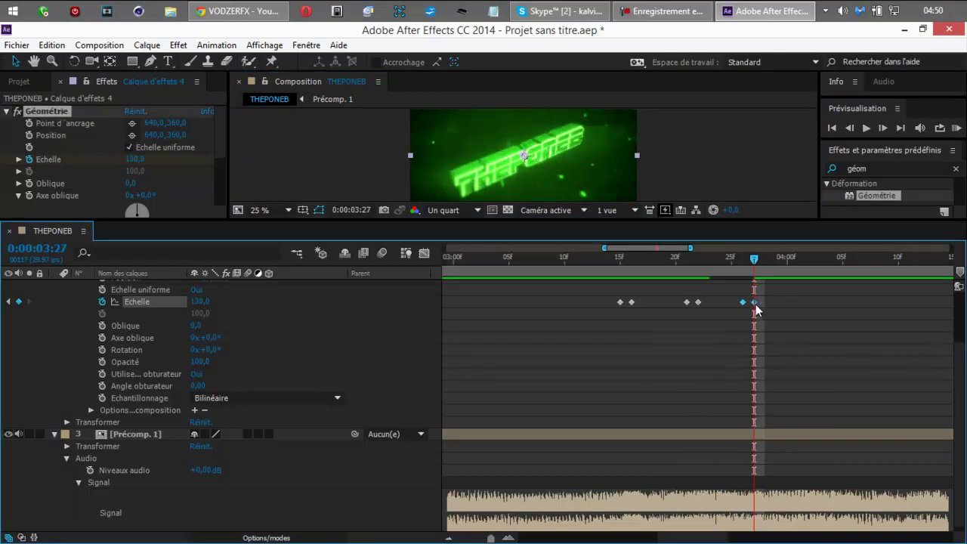
left_click_drag(719, 538, 733, 537)
left_click_drag(631, 262, 649, 270)
key("ctrl+v")
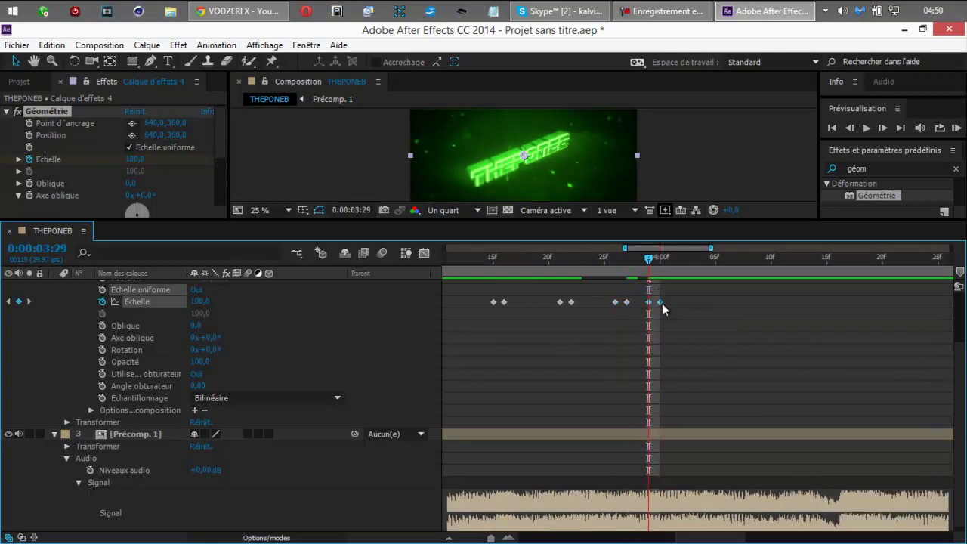
left_click_drag(659, 303, 654, 306)
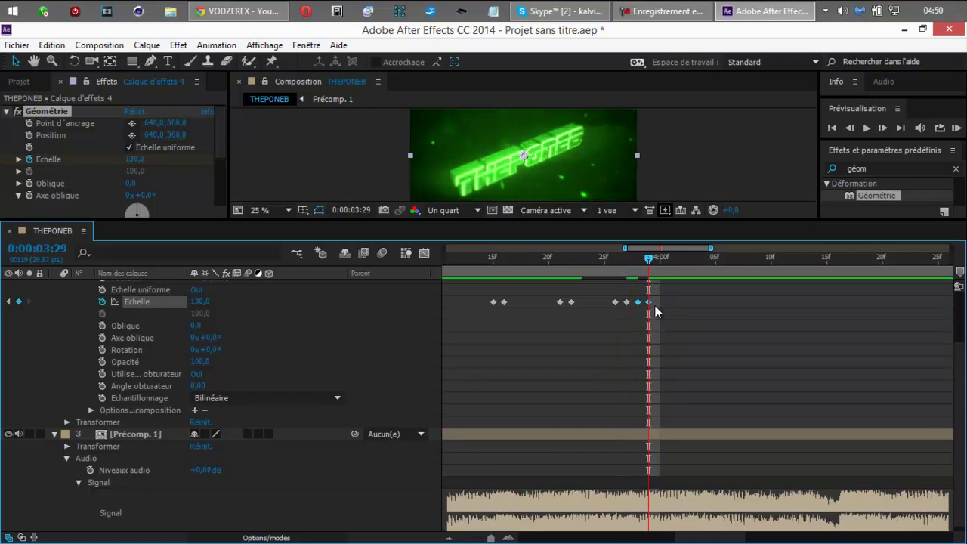
left_click(669, 265)
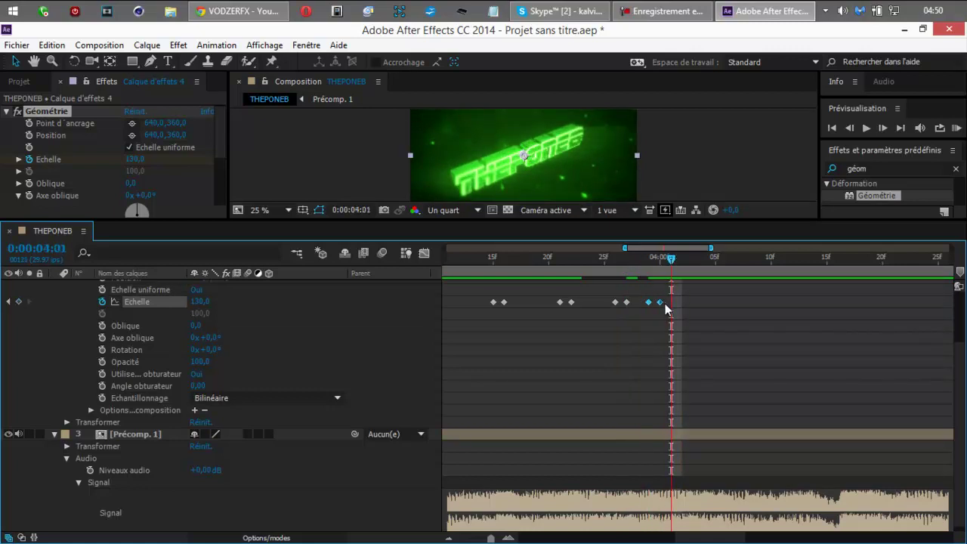
left_click_drag(666, 308, 676, 304)
- Paste the Echelle keyframe pair twice more, so that the copies end at 0:00:04:04 and 0:00:04:07
left_click(683, 269)
left_click_drag(683, 269, 709, 303)
key("ctrl+v")
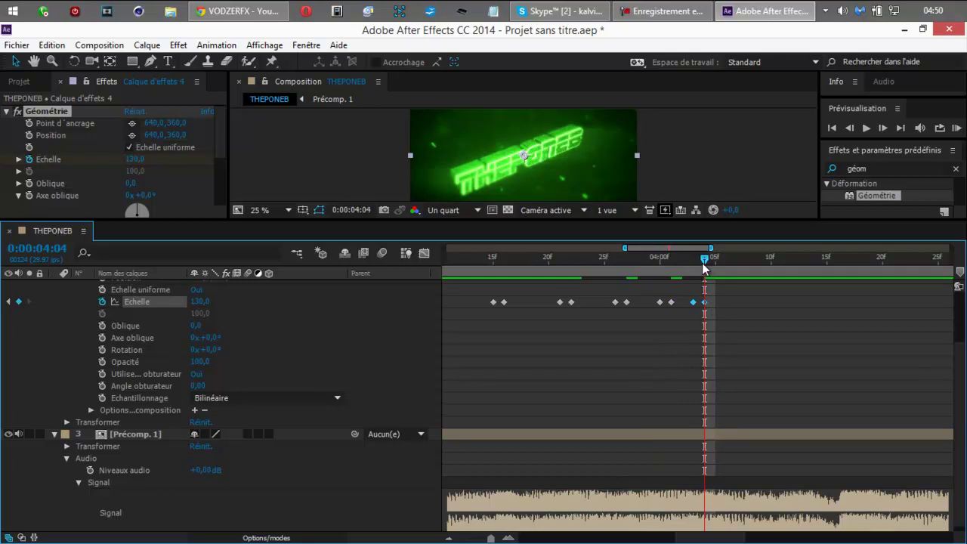
left_click_drag(710, 266, 721, 274)
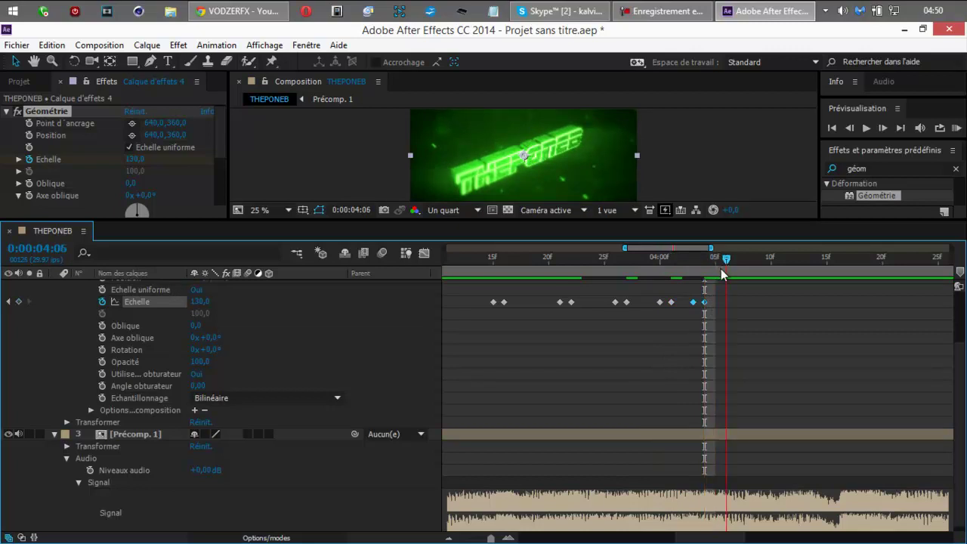
key("ctrl+v")
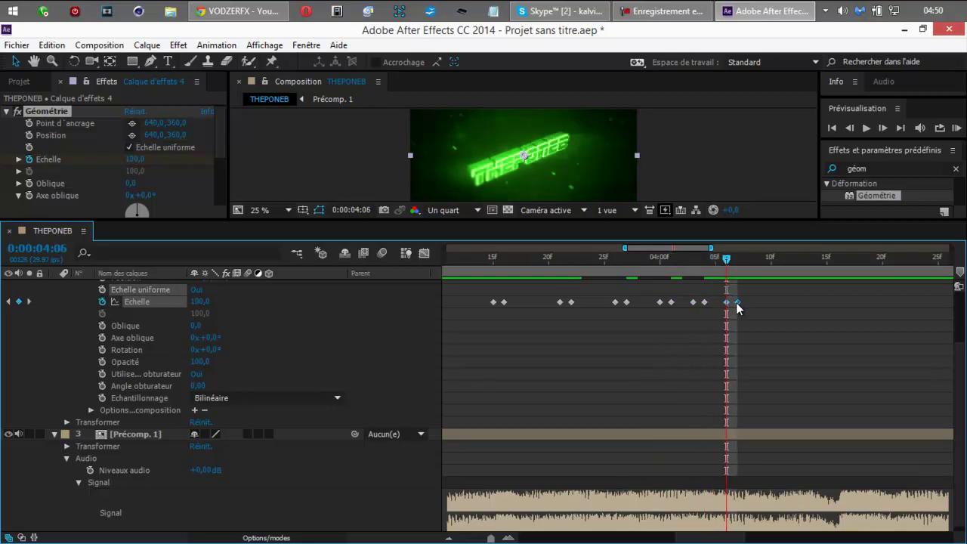
left_click_drag(736, 303, 732, 303)
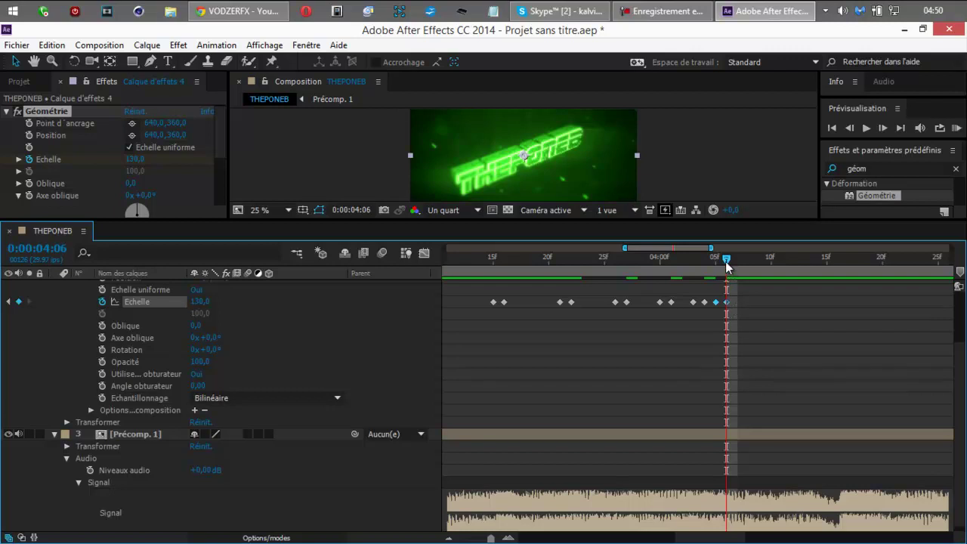
- Add Echelle keyframe pairs ending at 0:00:04:10 and 0:00:04:13, and check the rhythm with a RAM preview
left_click_drag(731, 262, 765, 270)
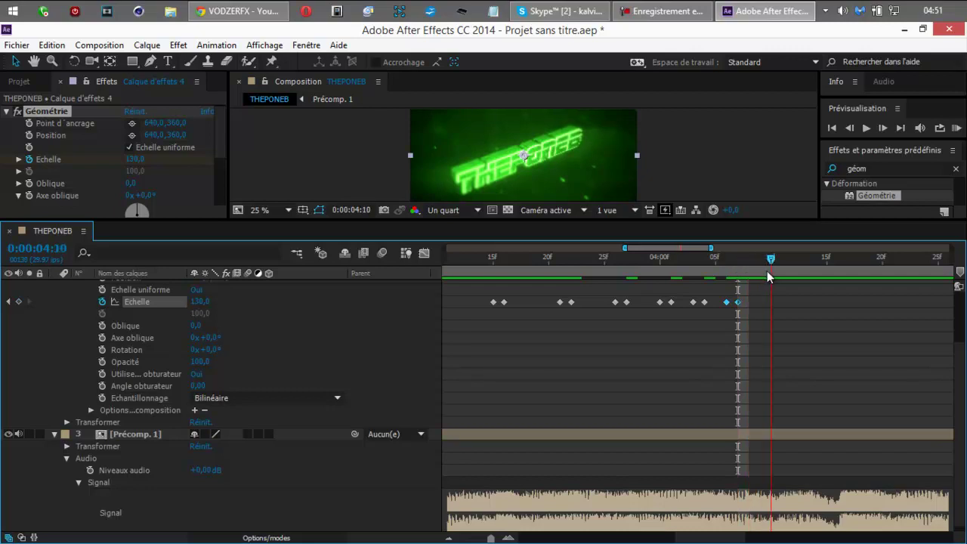
key("ctrl+v")
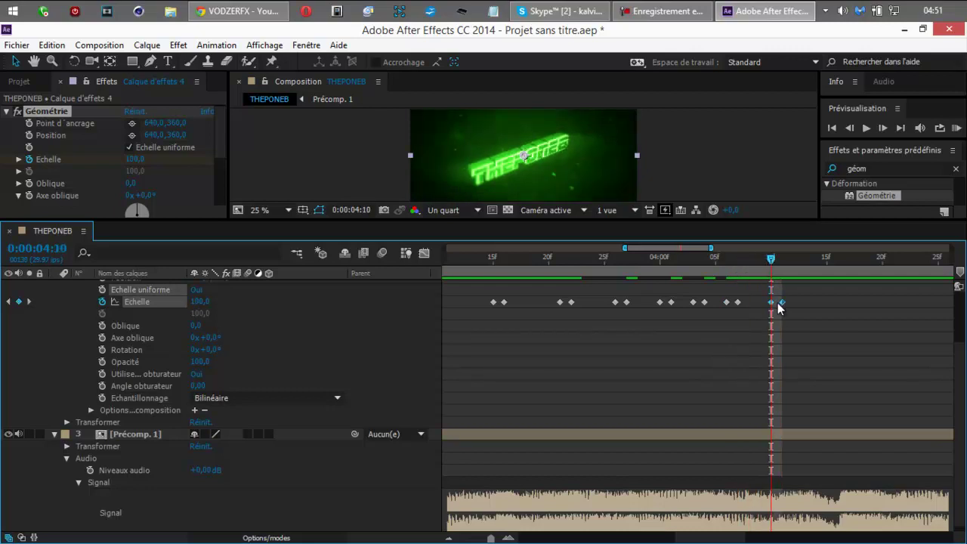
left_click_drag(781, 302, 774, 302)
left_click_drag(772, 262, 814, 280)
key("ctrl+v")
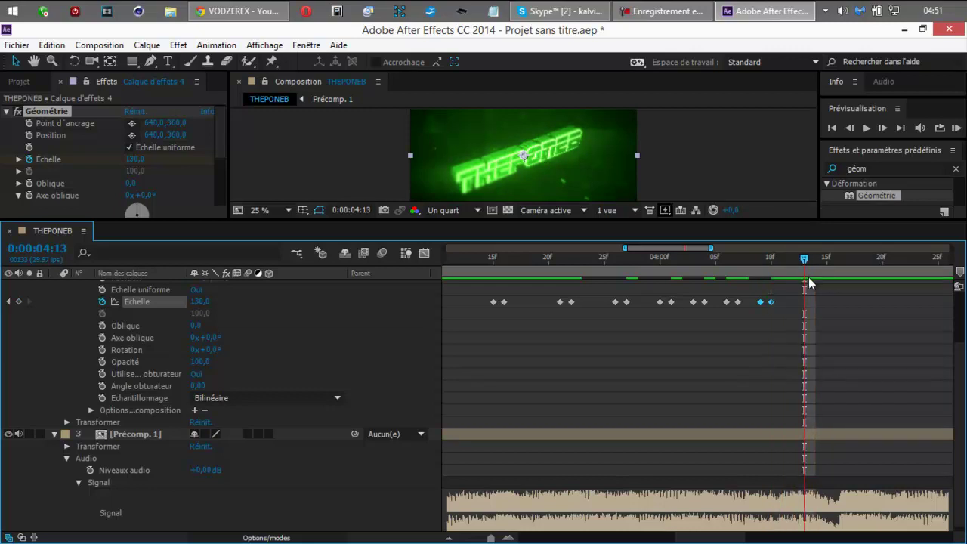
left_click_drag(814, 302, 805, 304)
left_click(956, 132)
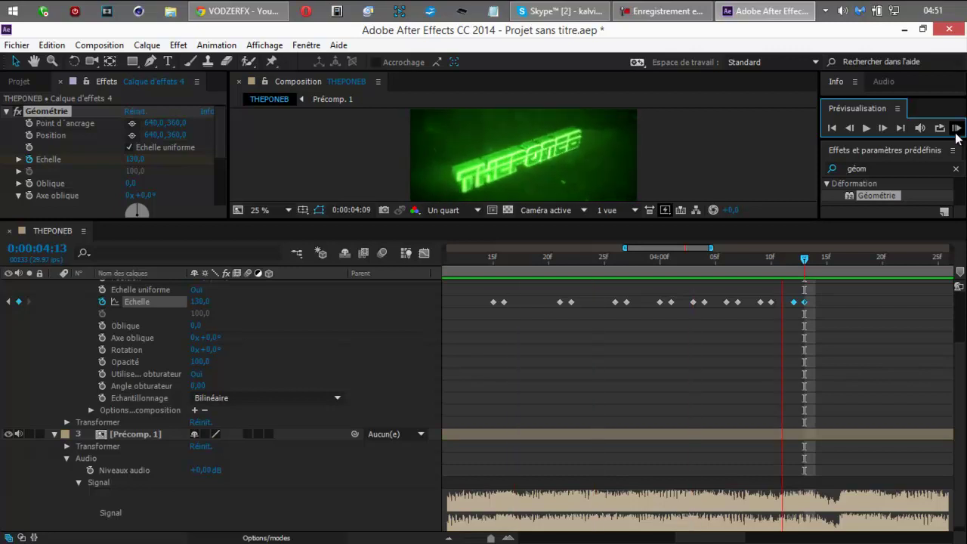
left_click(956, 130)
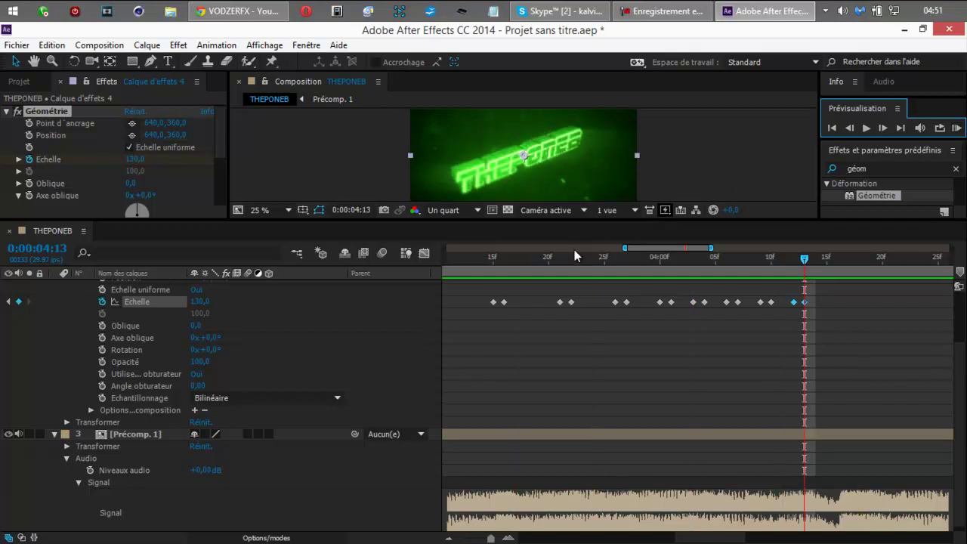
- Fill the gap after the 0:00:03:22 keyframe by pasting an Echelle pair at 0:00:03:24 and fine-tuning its timing by a frame
left_click(599, 258)
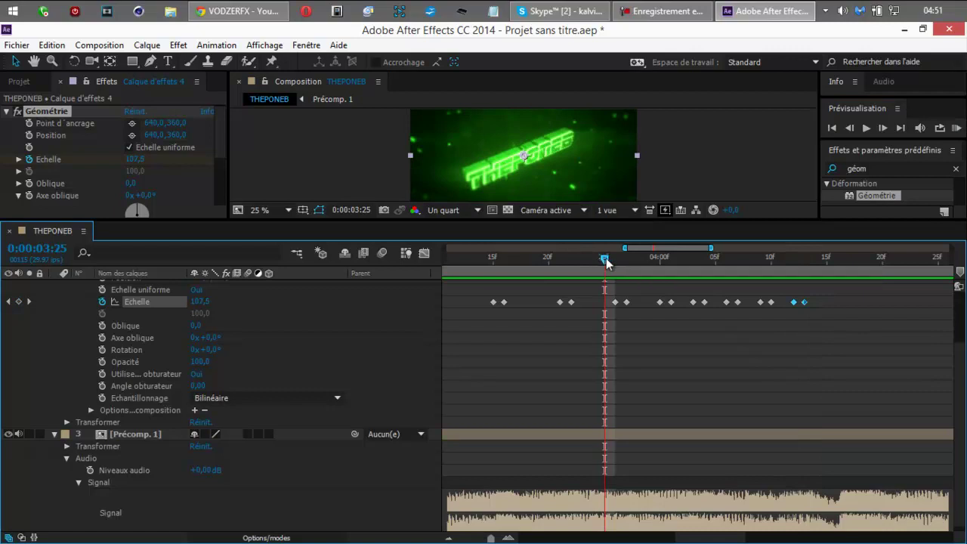
left_click_drag(606, 259, 594, 262)
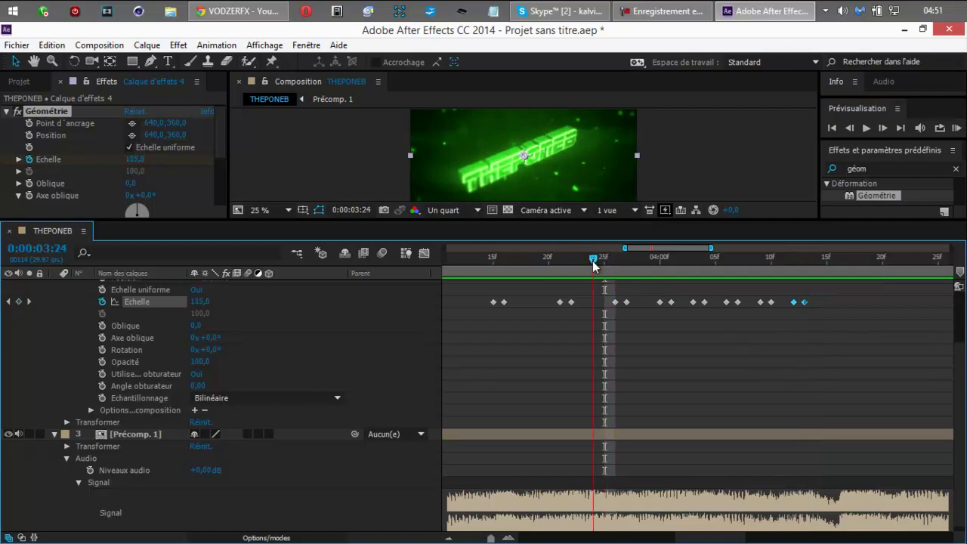
key("ctrl+v")
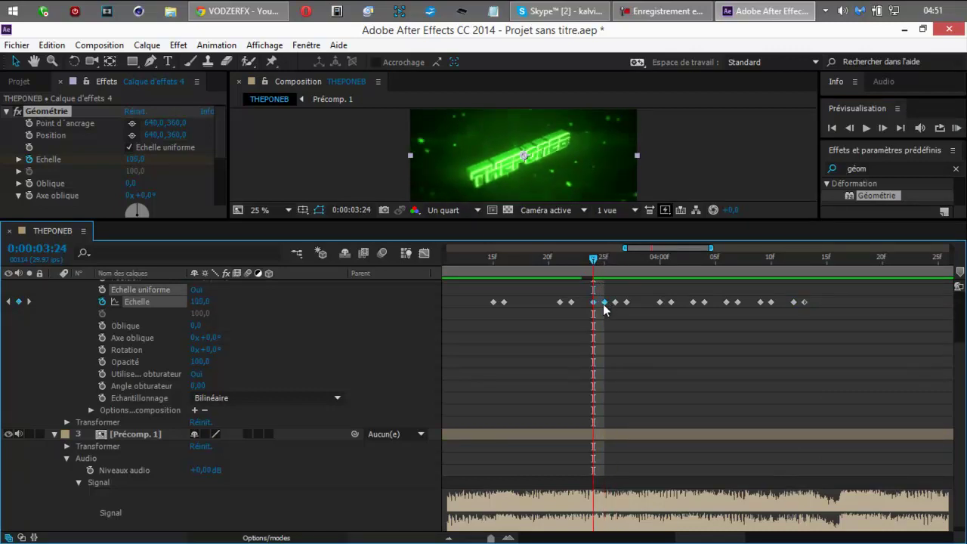
left_click_drag(603, 303, 600, 303)
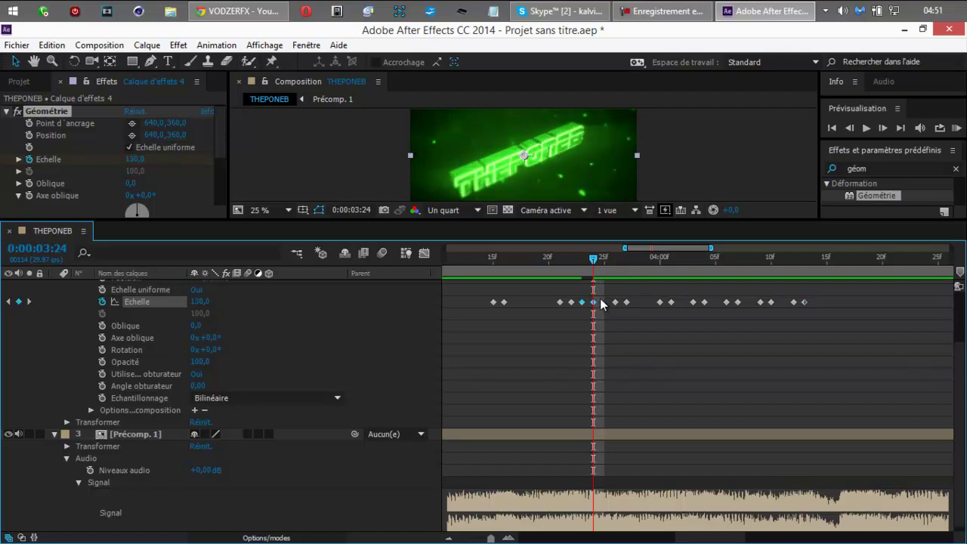
left_click_drag(593, 301, 600, 299)
- Paste two more Echelle keyframe pairs, shifted so that they end at 0:00:04:17 and 0:00:04:20
left_click_drag(718, 539, 748, 541)
left_click(620, 263)
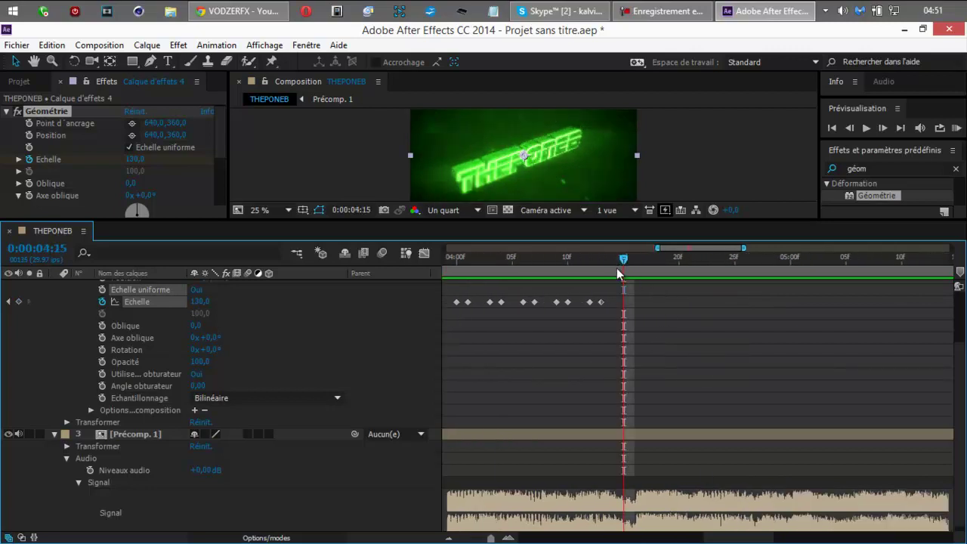
left_click_drag(624, 261, 640, 261)
key("ctrl+v")
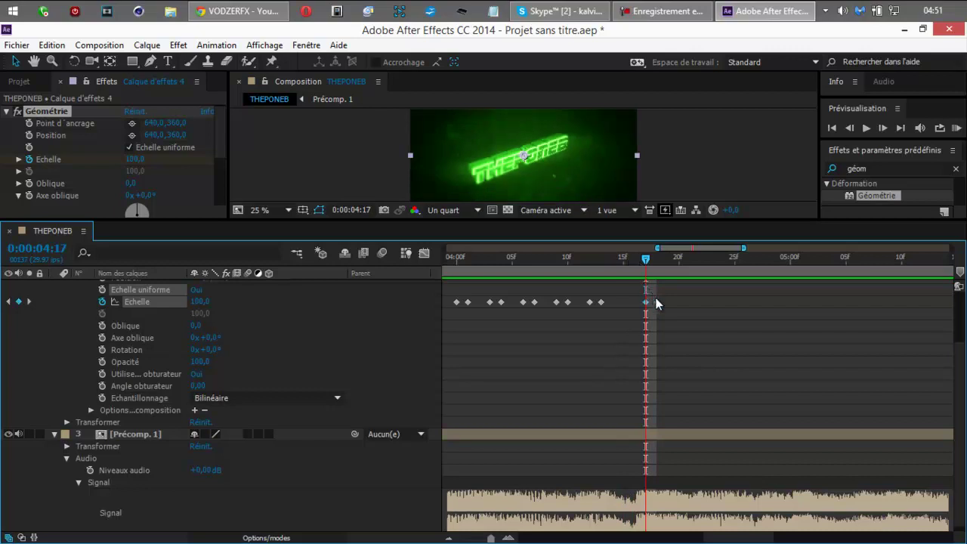
left_click_drag(654, 306, 672, 270)
key("ctrl+v")
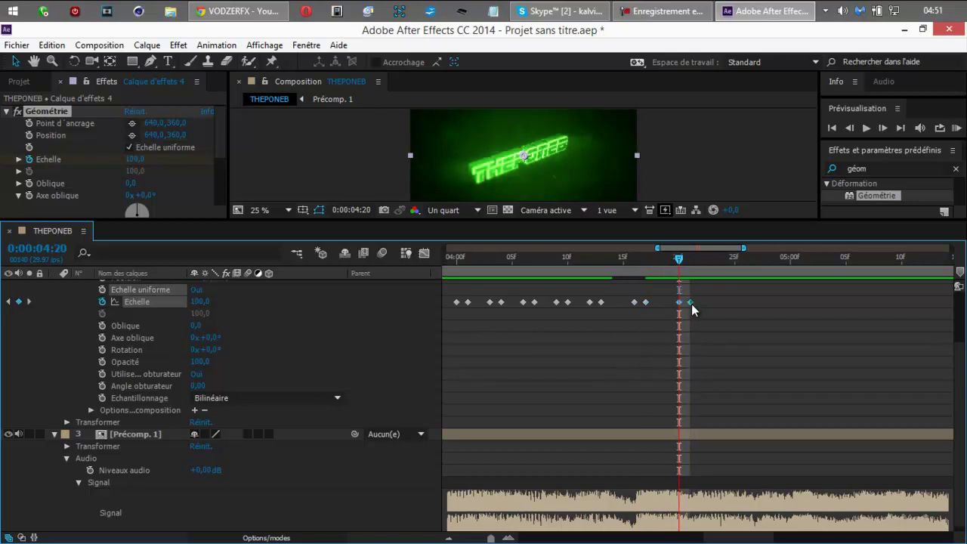
left_click_drag(691, 303, 695, 267)
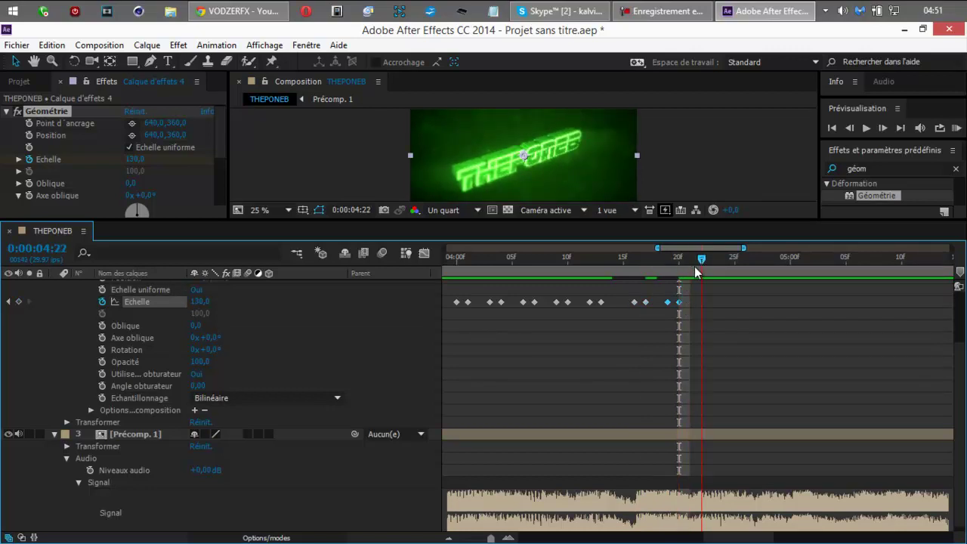
- Add an Echelle keyframe pair ending at 0:00:04:24 and another one ending at 0:00:04:28
key("ctrl+v")
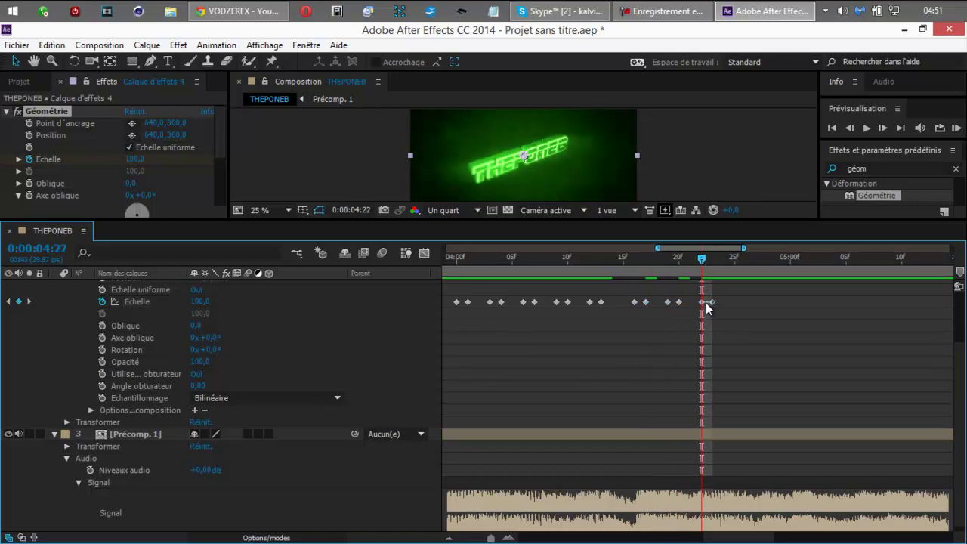
left_click_drag(702, 306, 706, 309)
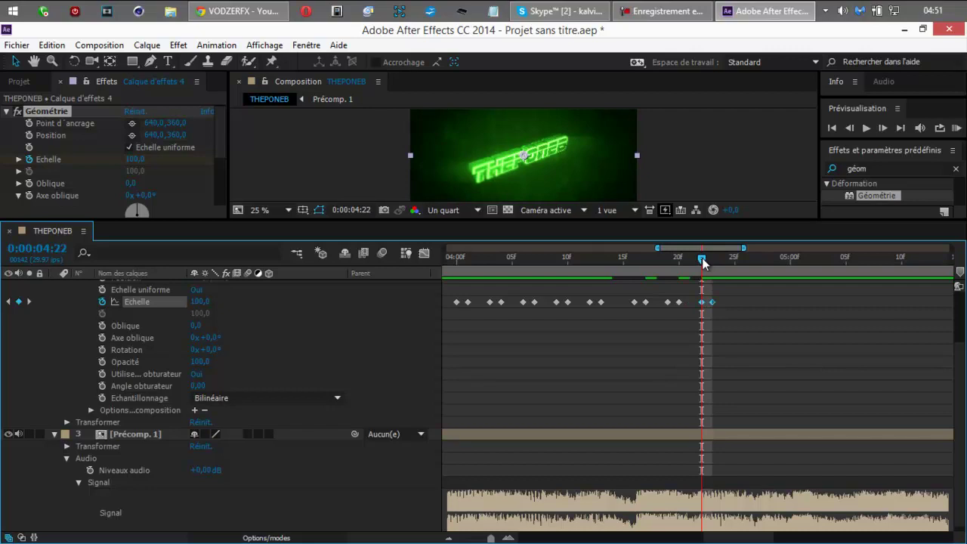
left_click_drag(703, 259, 721, 265)
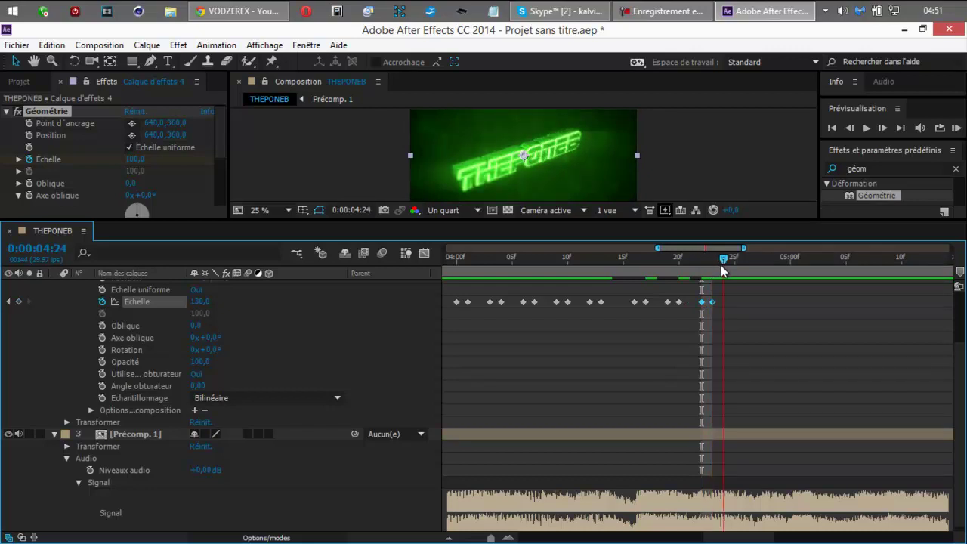
left_click_drag(714, 304, 722, 304)
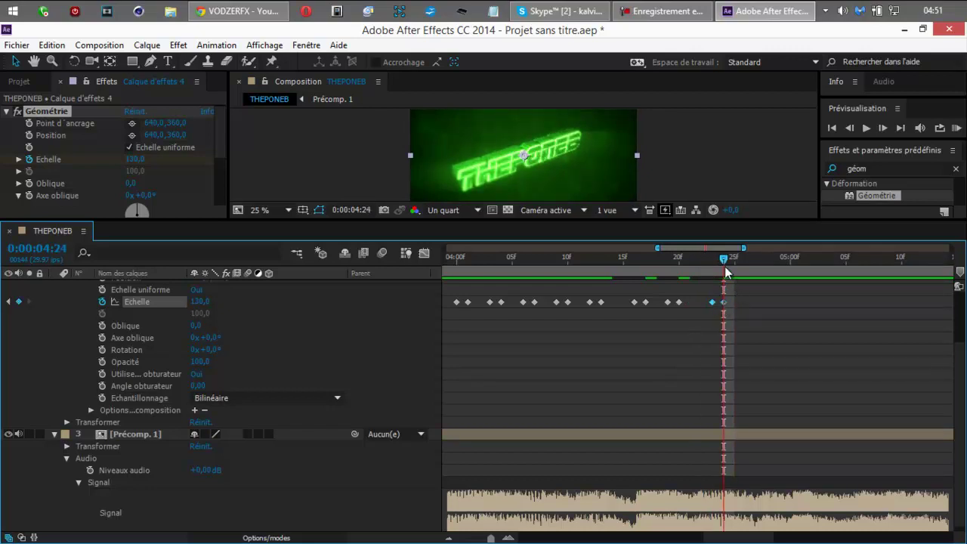
left_click_drag(723, 270, 770, 306)
key("ctrl+v")
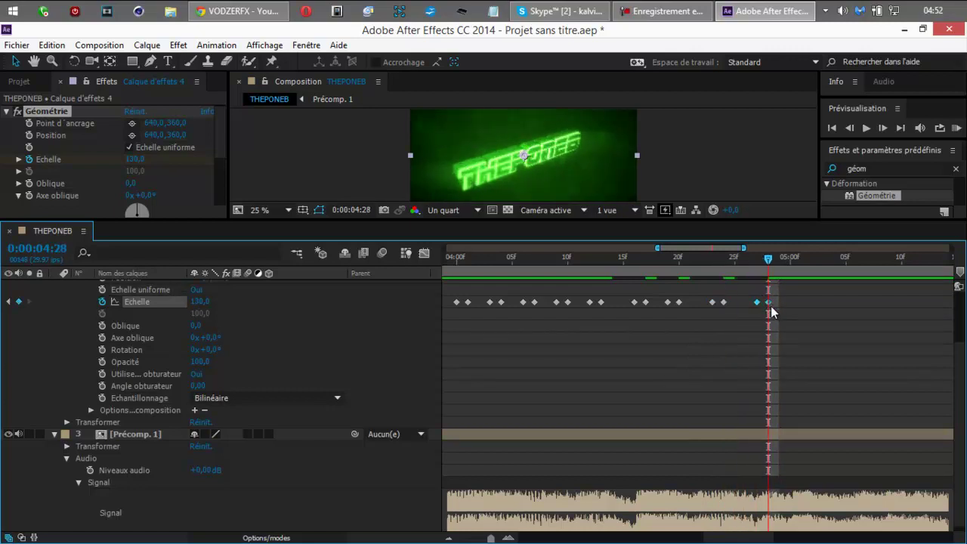
- Continue the pulse with Echelle keyframe pairs ending at 0:00:05:01 and 0:00:05:07
left_click_drag(756, 540, 773, 539)
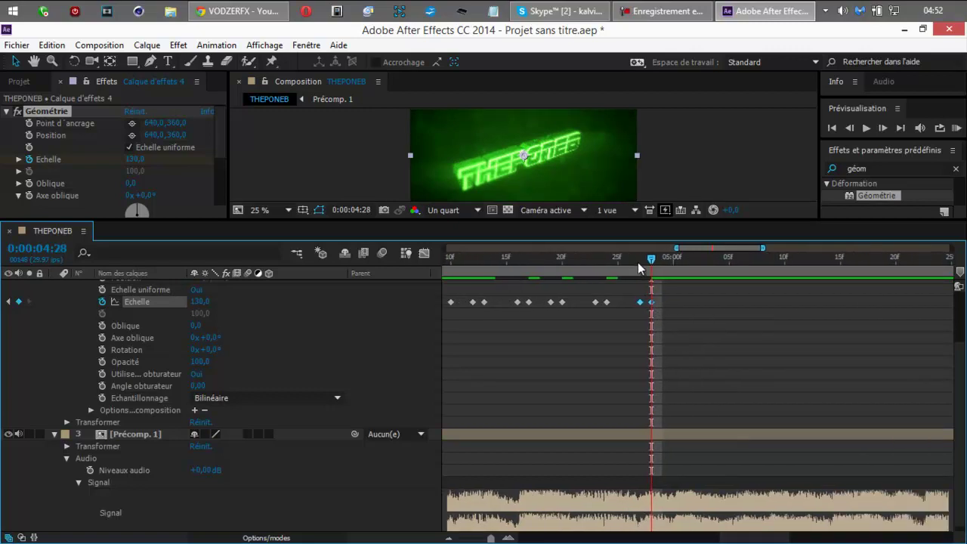
left_click_drag(649, 261, 684, 279)
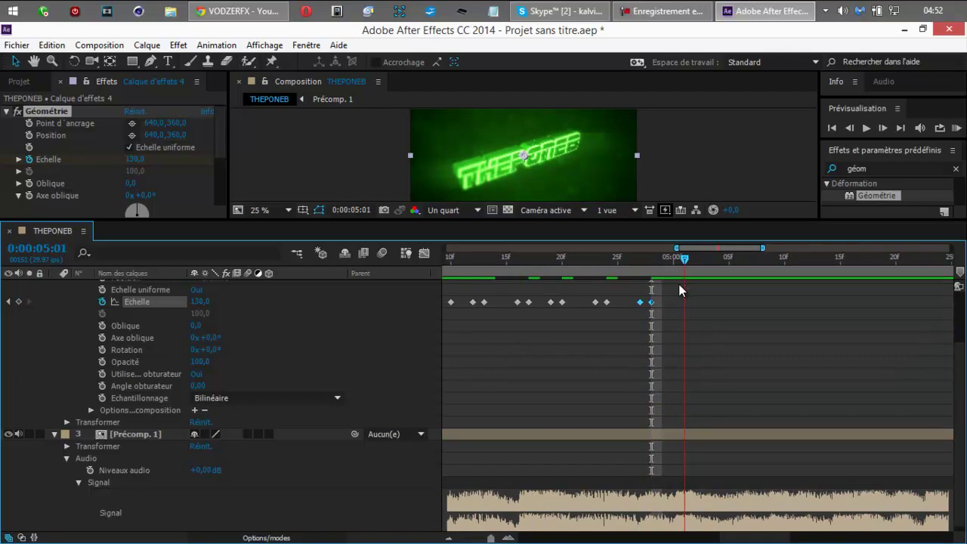
key("ctrl+v")
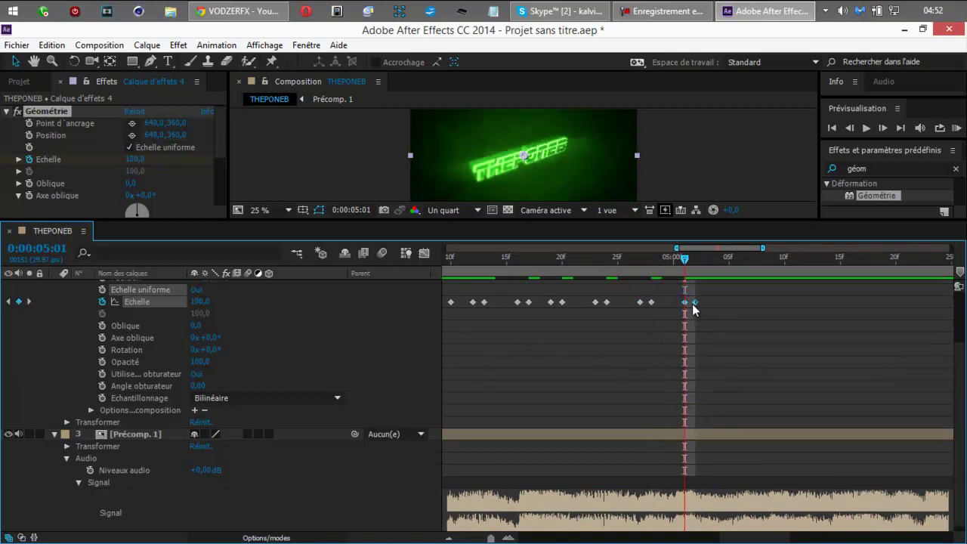
left_click_drag(694, 305, 688, 307)
left_click_drag(684, 265, 748, 304)
key("ctrl+v")
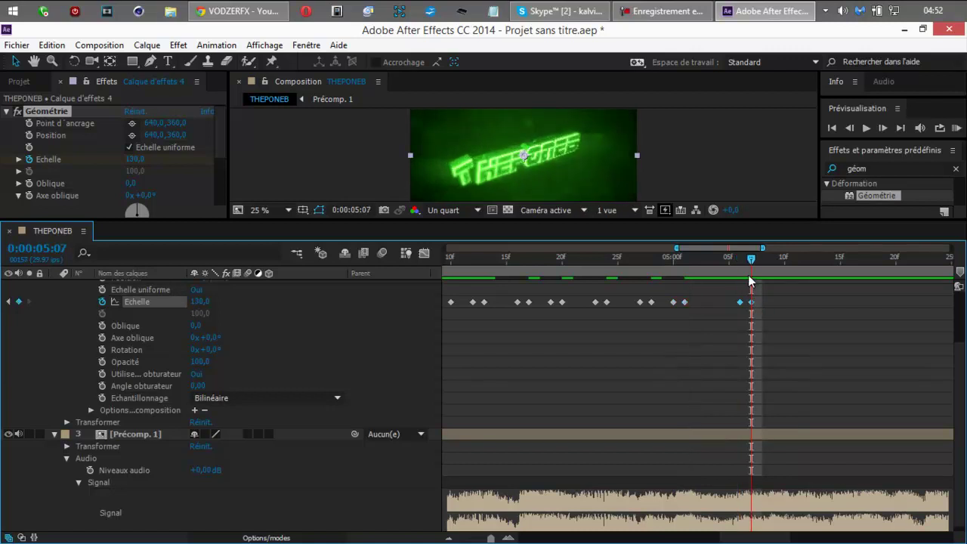
- Paste an Echelle keyframe pair ending at 0:00:05:10 and check the rhythm with a RAM preview
left_click_drag(750, 265, 772, 271)
key("ctrl+v")
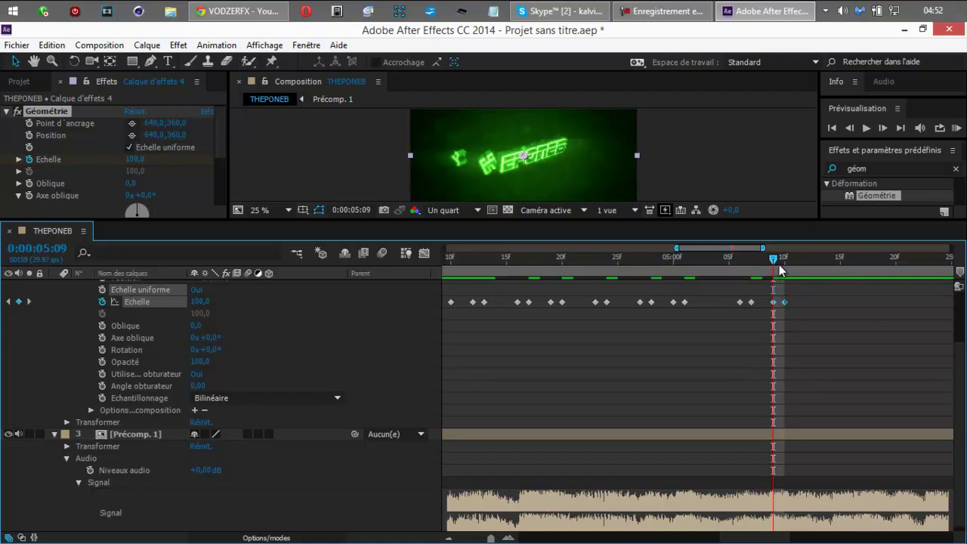
left_click(783, 264)
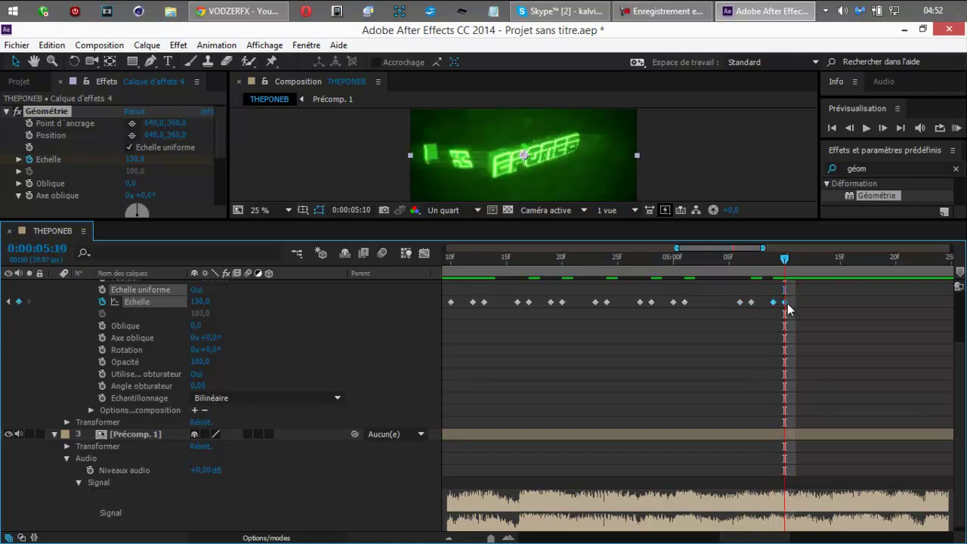
left_click_drag(785, 262, 805, 302)
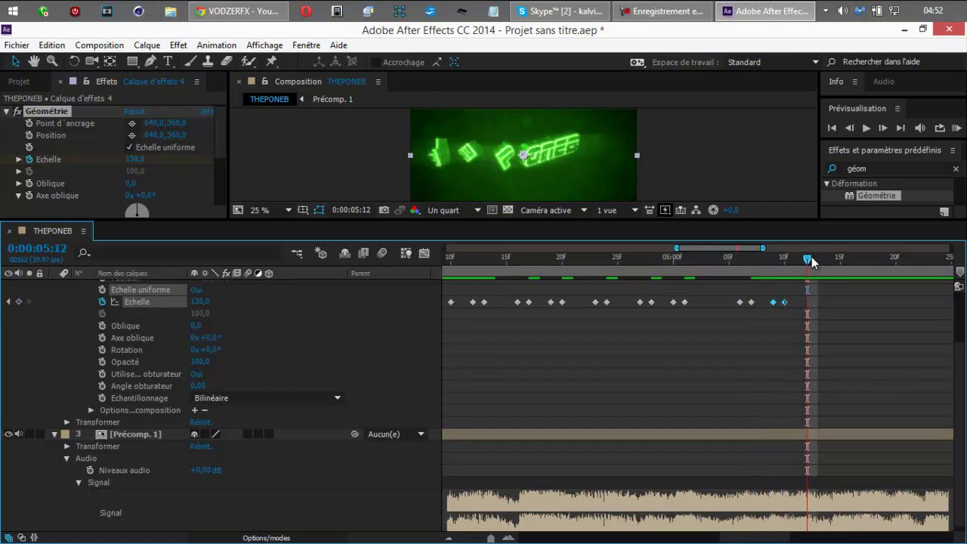
mouse_move(816, 261)
left_mouse_down()
mouse_move(831, 270)
mouse_move(804, 268)
left_mouse_up()
left_click(956, 128)
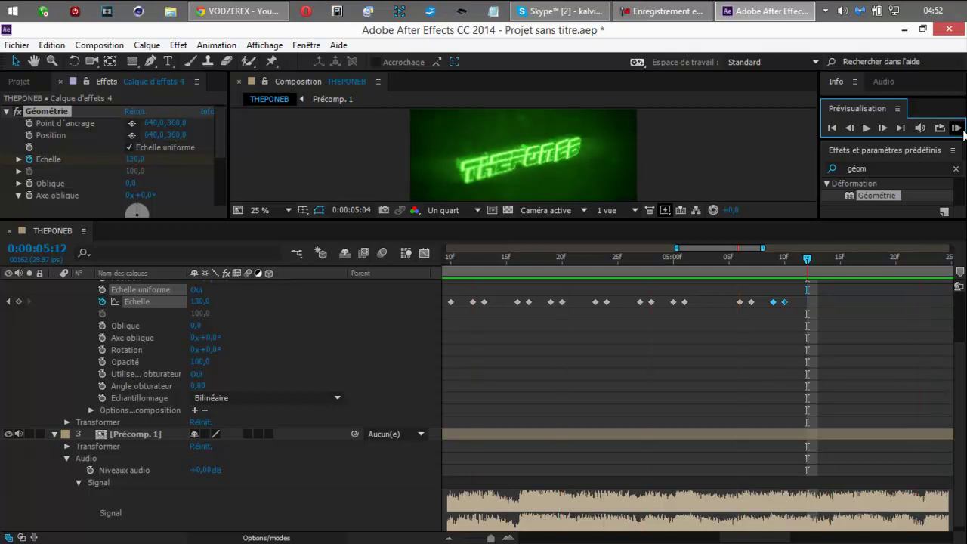
left_click(962, 131)
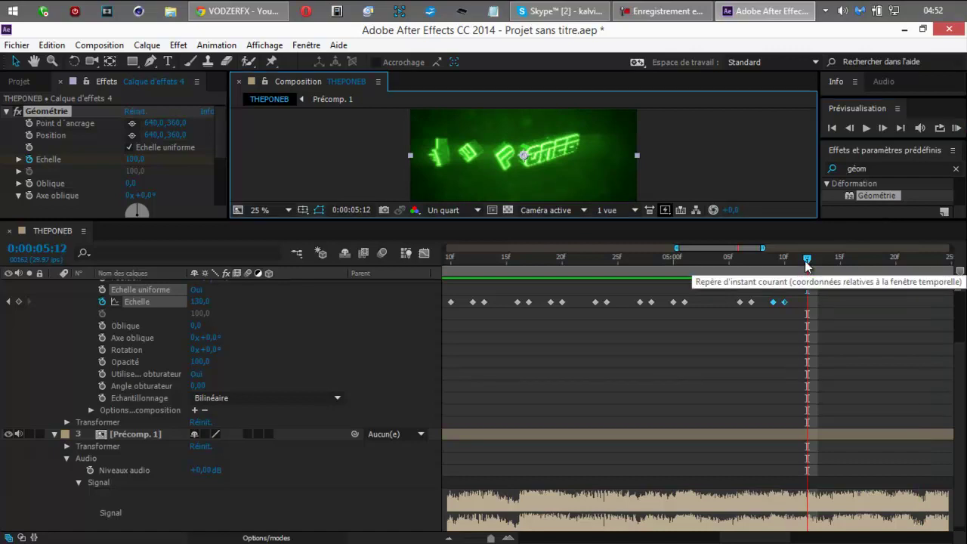
- Paste Echelle keyframe pairs for the following beats, one ending at 0:00:05:12 and one at 0:00:05:16
key("ctrl+v")
left_click(819, 302)
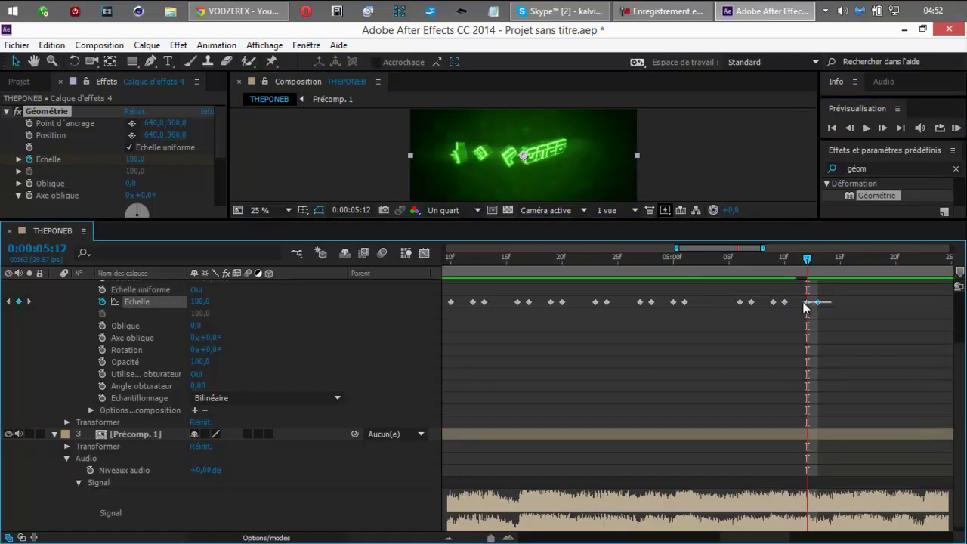
left_click_drag(803, 304, 812, 304)
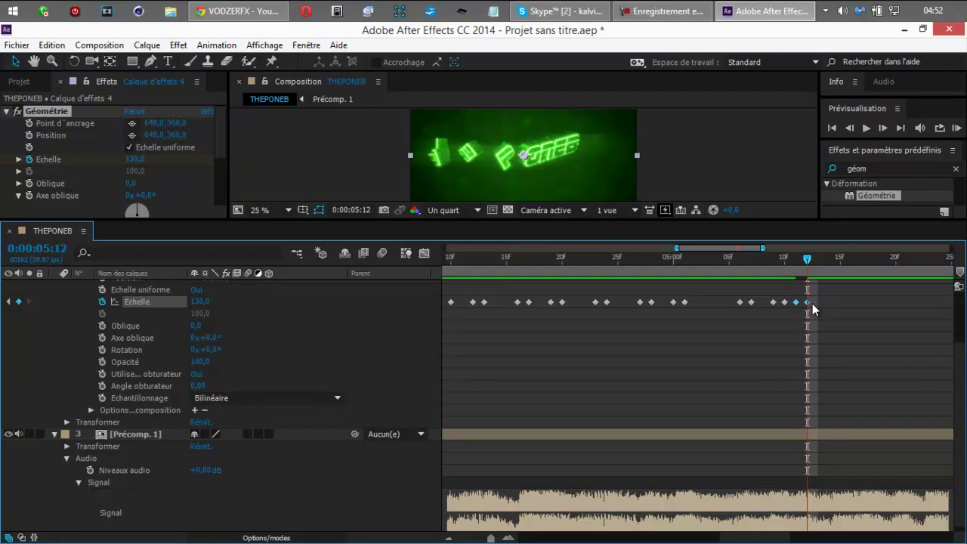
left_click(785, 257)
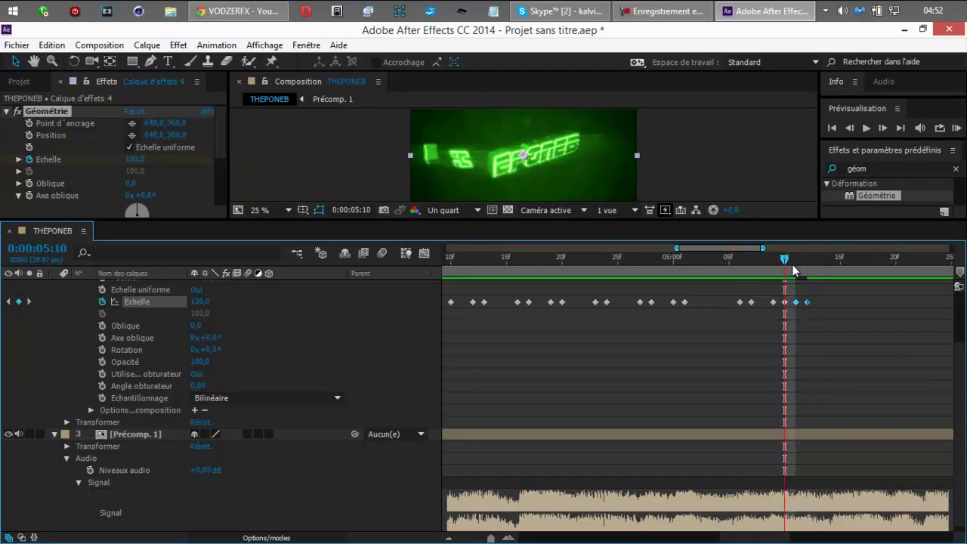
left_click(807, 255)
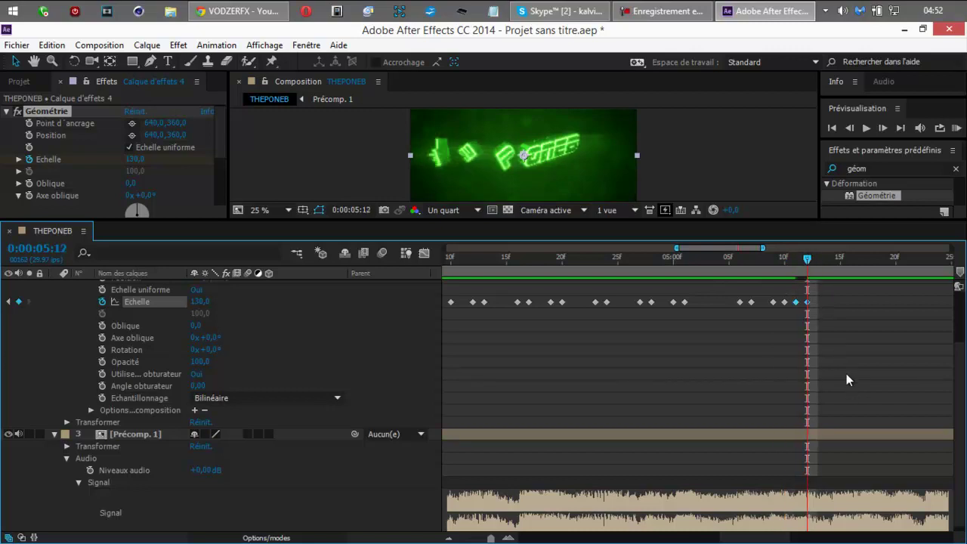
left_click_drag(806, 261, 849, 272)
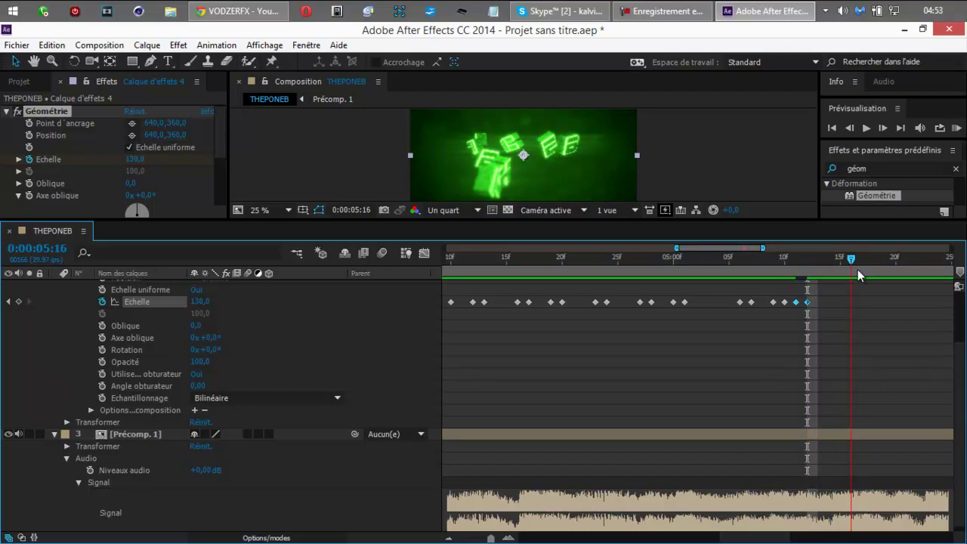
left_click_drag(857, 270, 853, 304)
key("ctrl+v")
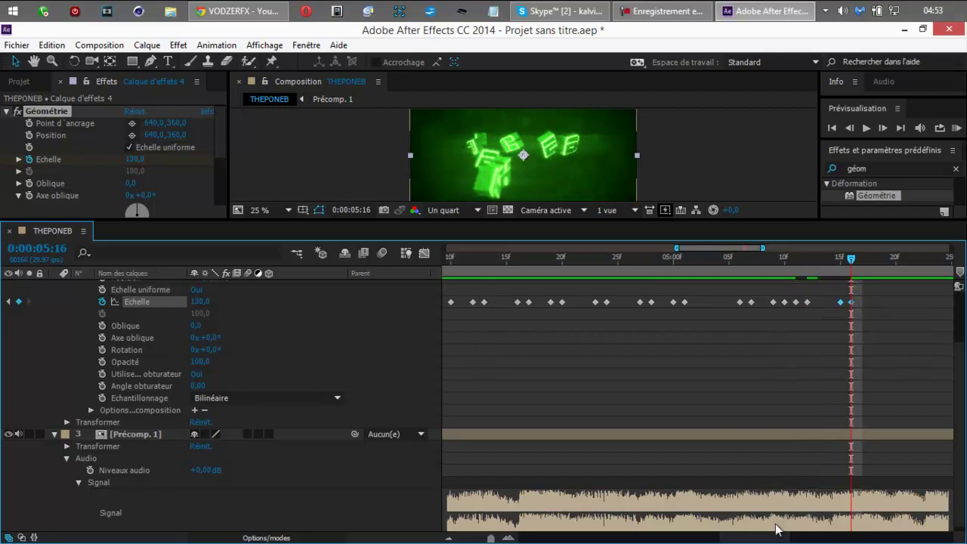
- Place two Echelle keyframe pairs on the next beats, ending at 0:00:05:21 and 0:00:05:24
left_click_drag(777, 536, 806, 535)
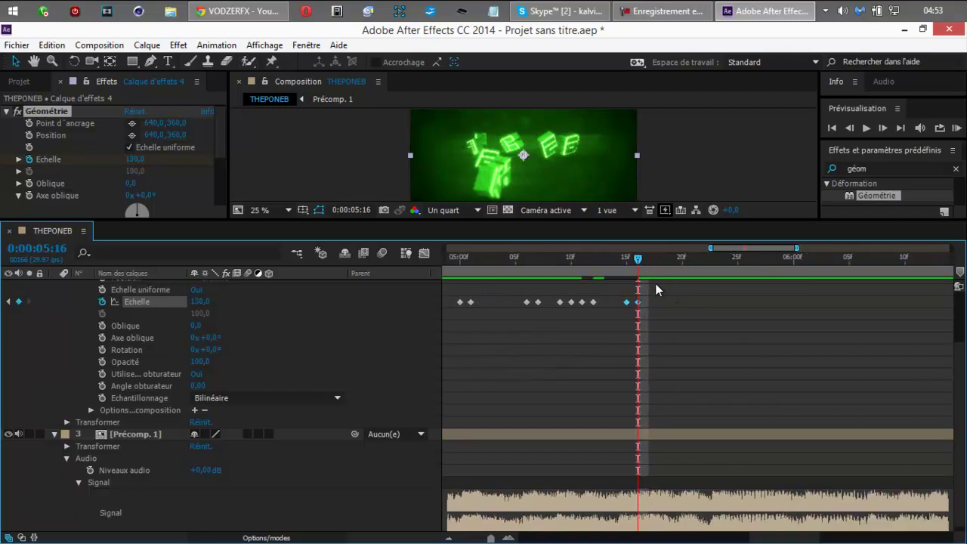
left_click_drag(638, 262, 694, 301)
key("ctrl+v")
left_click_drag(693, 266, 721, 262)
key("ctrl+v")
left_click_drag(739, 301, 733, 303)
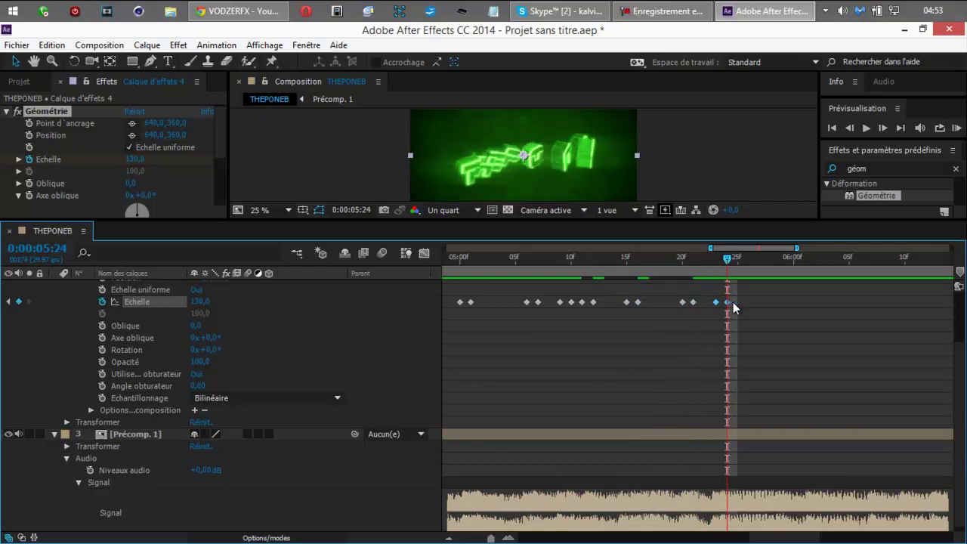
- Paste the Echelle keyframe pair twice more, so that the copies end at 0:00:05:27 and 0:00:06:01
left_click_drag(726, 266, 761, 302)
key("ctrl+v")
left_click_drag(761, 264, 807, 303)
key("ctrl+v")
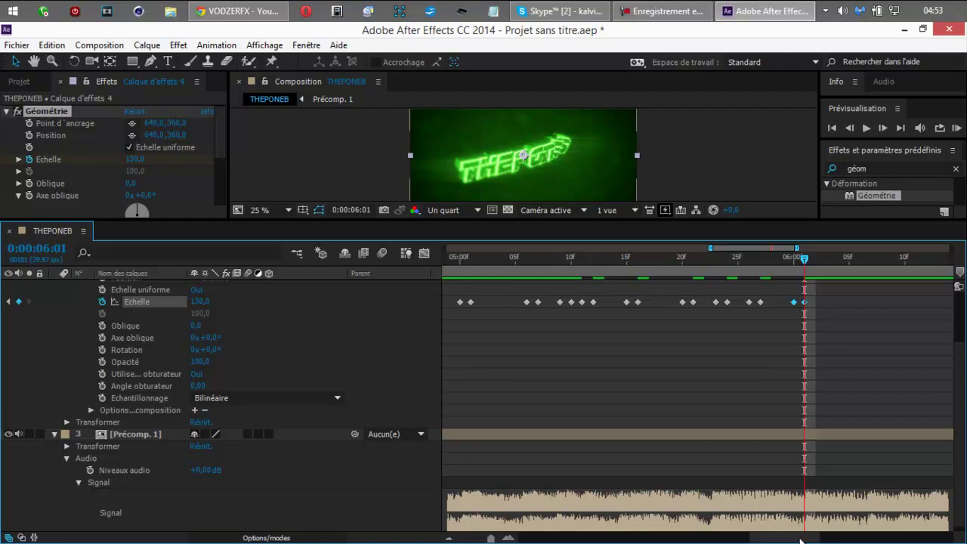
- Add Echelle keyframe pairs ending at 0:00:06:05 and 0:00:06:10
left_click_drag(802, 539, 823, 538)
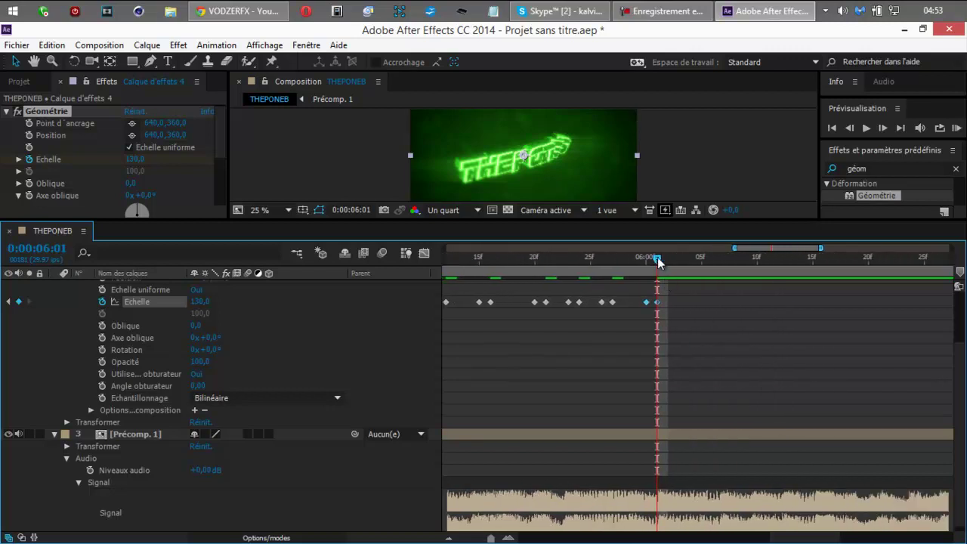
left_click_drag(658, 261, 761, 296)
key("ctrl+v")
key("ctrl+v")
left_click(682, 20)
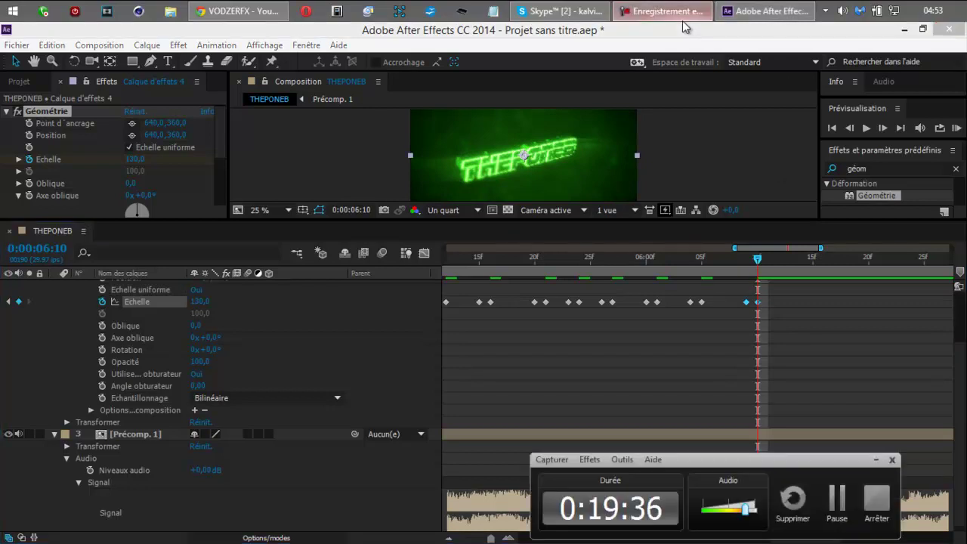
left_click(679, 17)
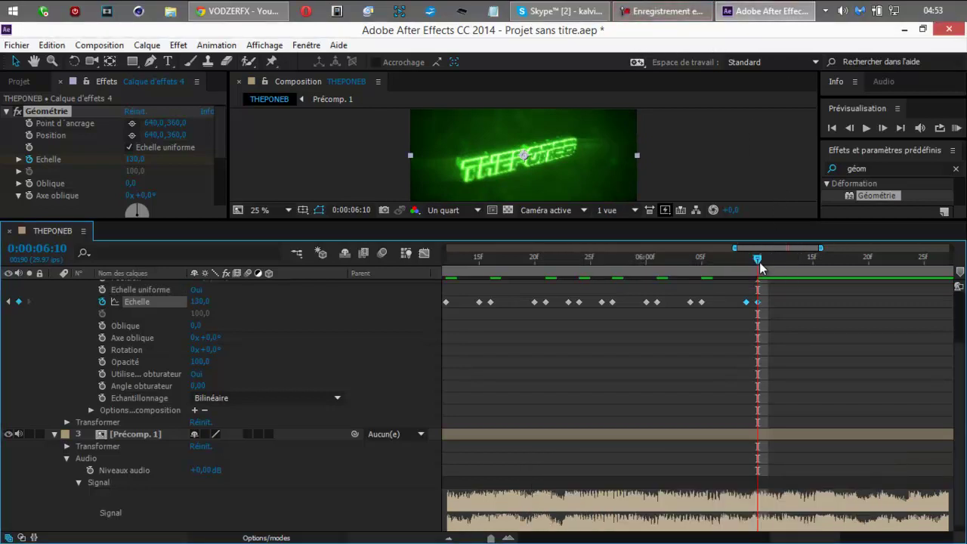
- Paste another two Echelle keyframe pairs, ending at 0:00:06:13 and 0:00:06:16
left_click_drag(760, 266, 790, 305)
key("ctrl+v")
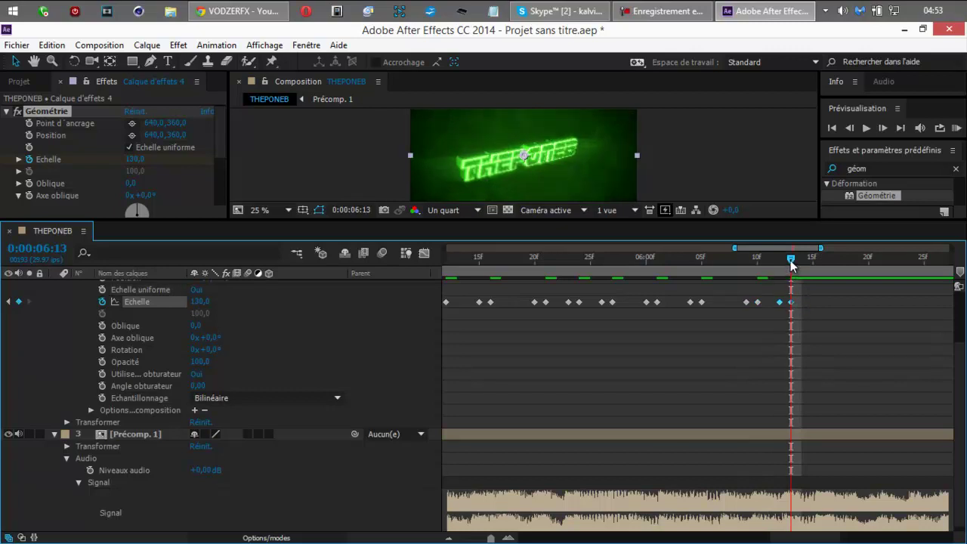
left_click_drag(793, 262, 827, 304)
key("ctrl+v")
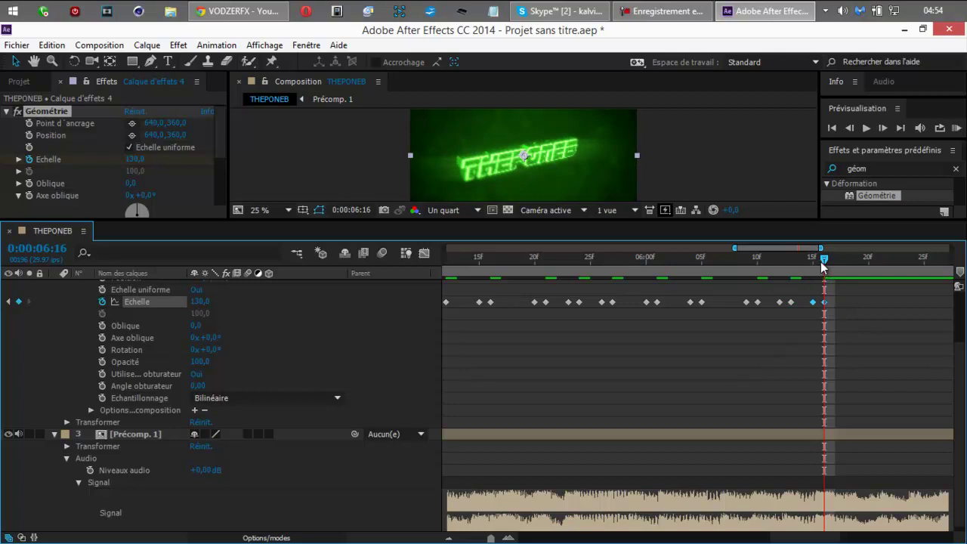
- Paste the Echelle keyframe pair on the next two beats, so that the copies end at 0:00:06:21 and 0:00:06:24
left_click_drag(824, 265, 882, 303)
key("ctrl+v")
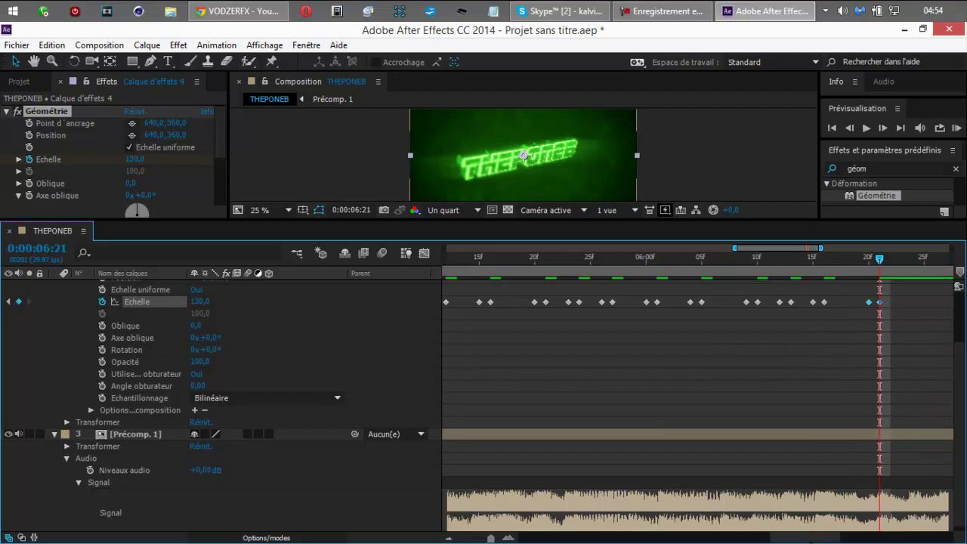
left_click_drag(815, 541, 846, 541)
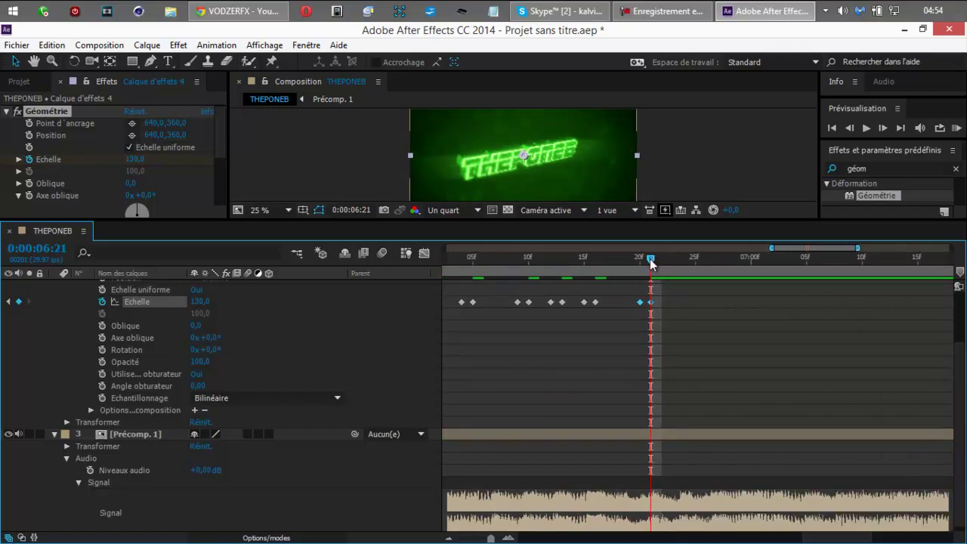
left_click_drag(651, 261, 686, 262)
key("ctrl+v")
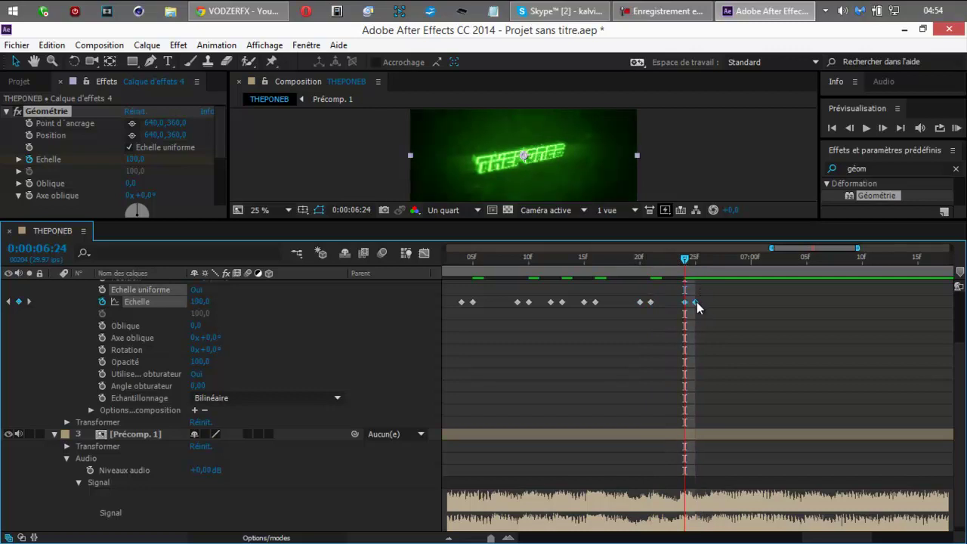
left_click_drag(695, 302, 686, 302)
- Add three more Echelle keyframe pairs, ending at 0:00:06:27, 0:00:07:01 and 0:00:07:05
left_click_drag(685, 261, 718, 303)
key("ctrl+v")
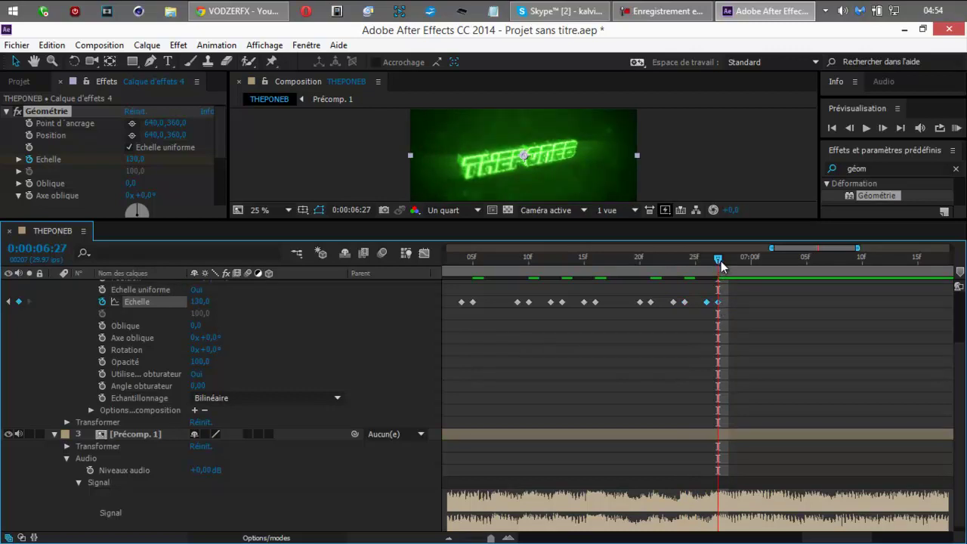
left_click_drag(721, 262, 809, 287)
key("ctrl+v")
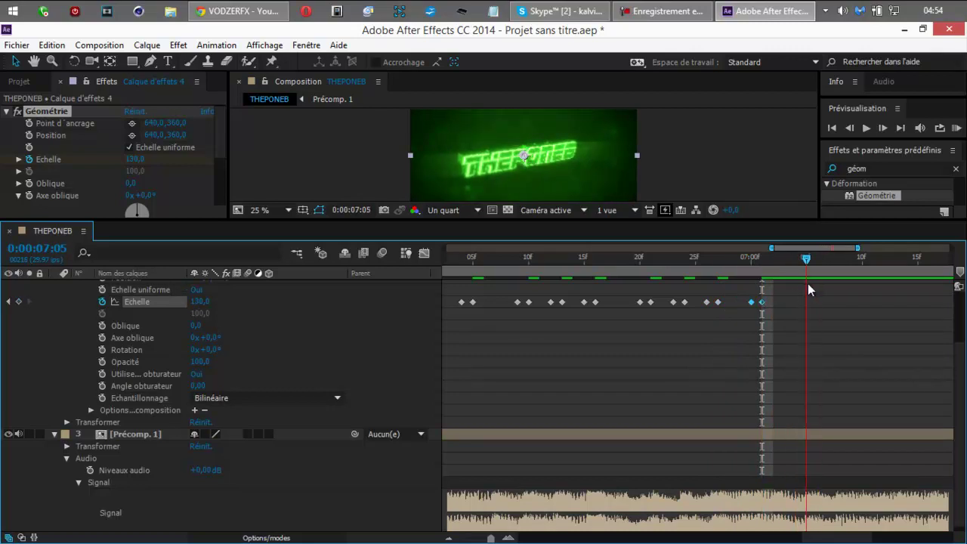
key("ctrl+v")
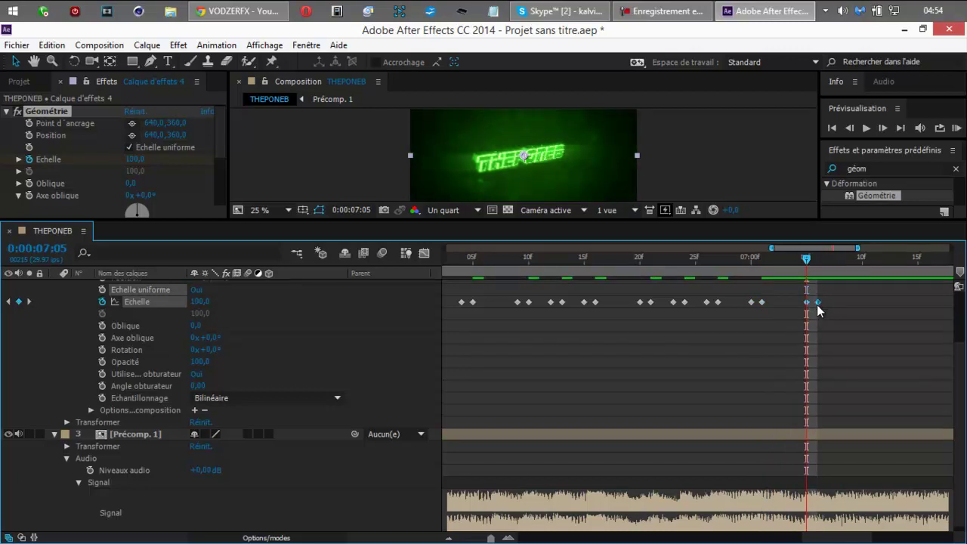
left_click_drag(811, 306, 805, 306)
- Run a RAM preview of the THEPONEB composition to check the latest Echelle pulses against the audio
left_click_drag(806, 261, 839, 280)
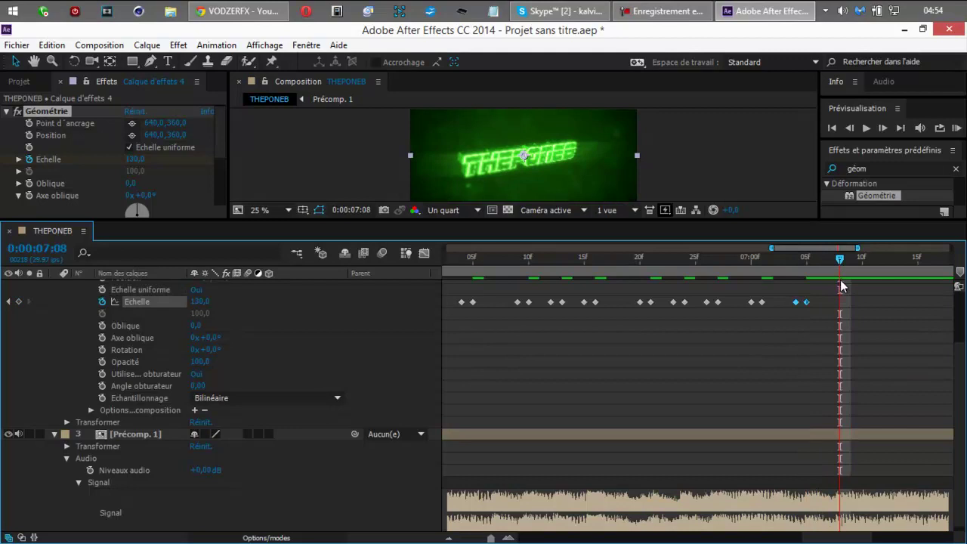
left_click(955, 127)
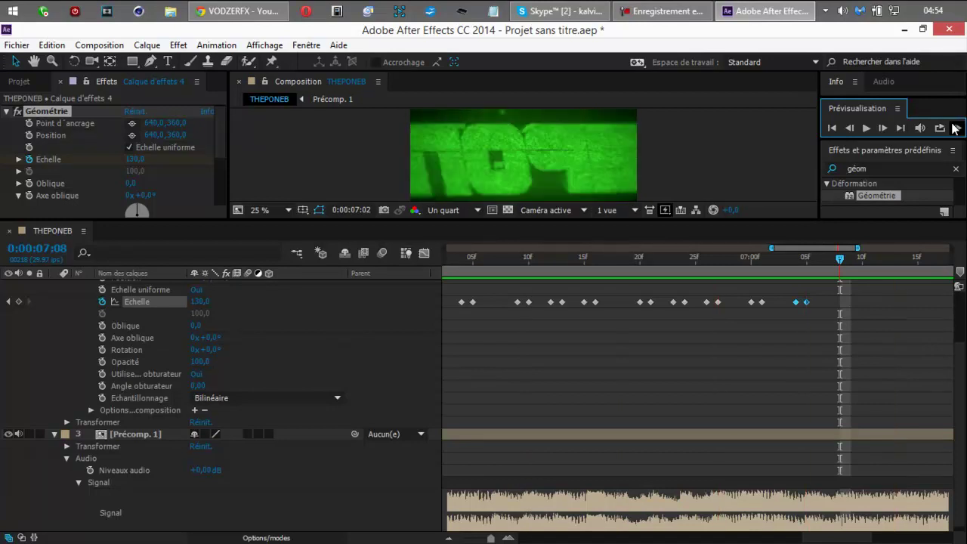
left_click(954, 128)
- Paste two Echelle keyframe pairs on the following beats, ending at 0:00:07:10 and 0:00:07:14
left_click_drag(830, 539, 842, 539)
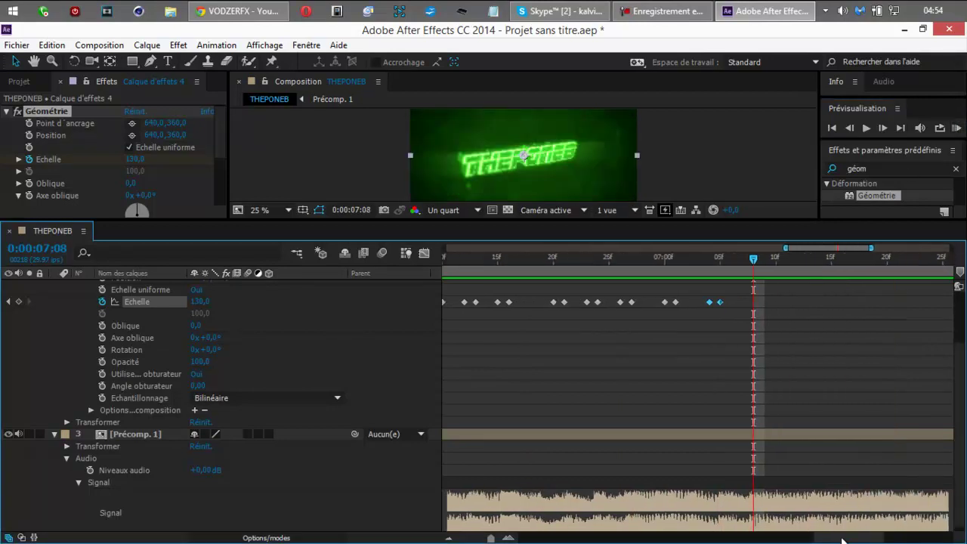
left_click_drag(755, 262, 779, 266)
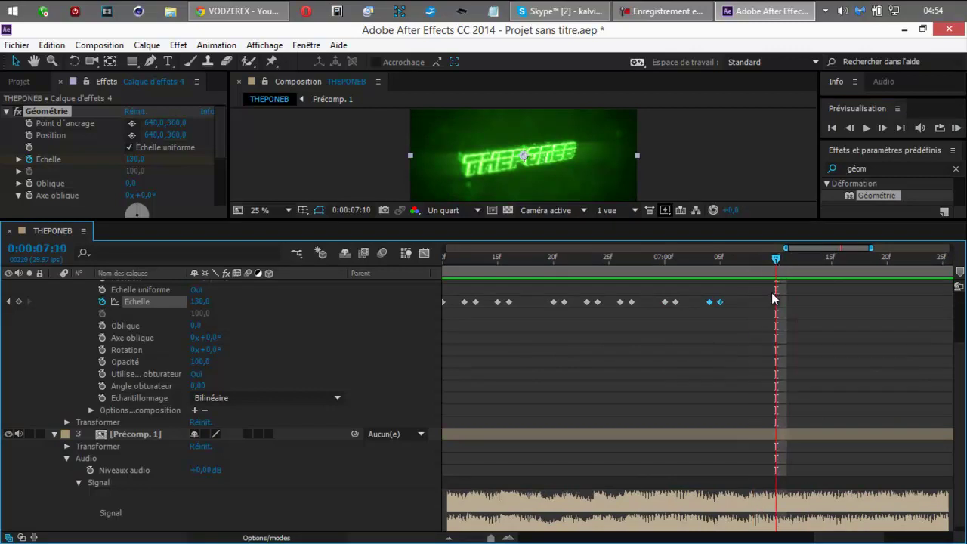
key("ctrl+v")
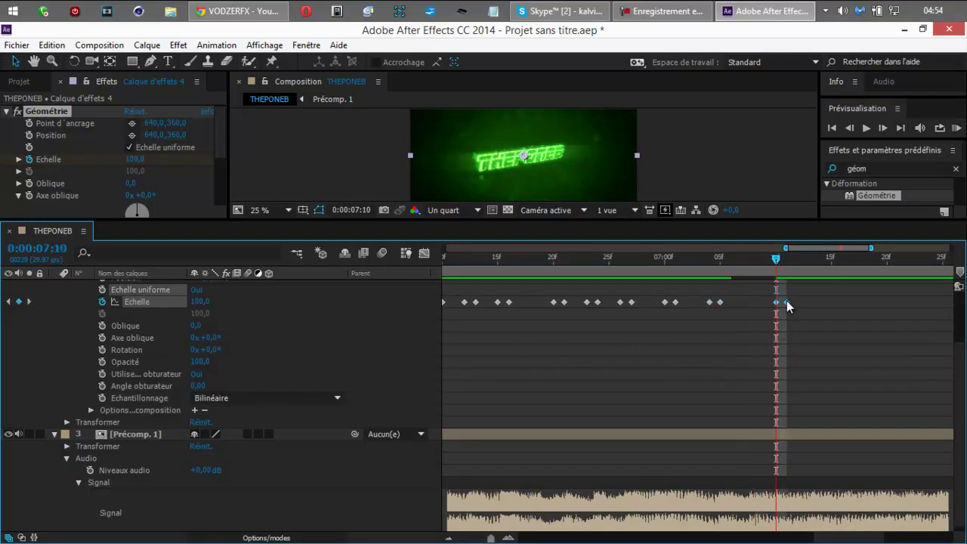
left_click_drag(787, 302, 776, 303)
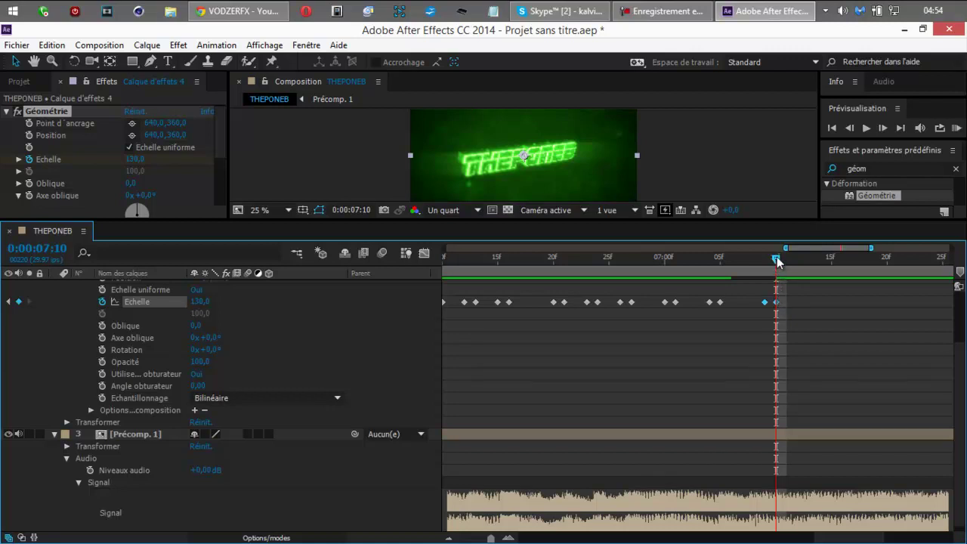
left_click_drag(794, 261, 816, 266)
key("ctrl+v")
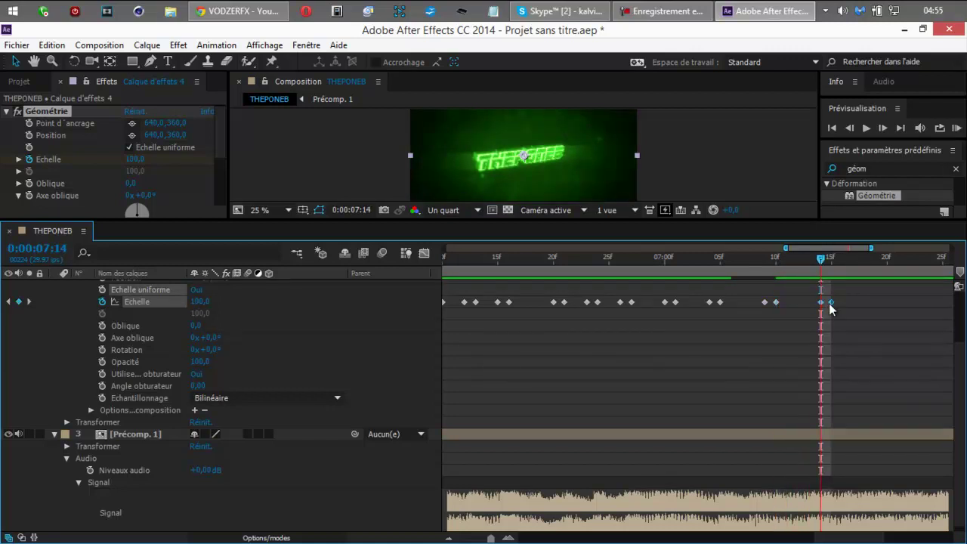
left_click_drag(831, 302, 821, 304)
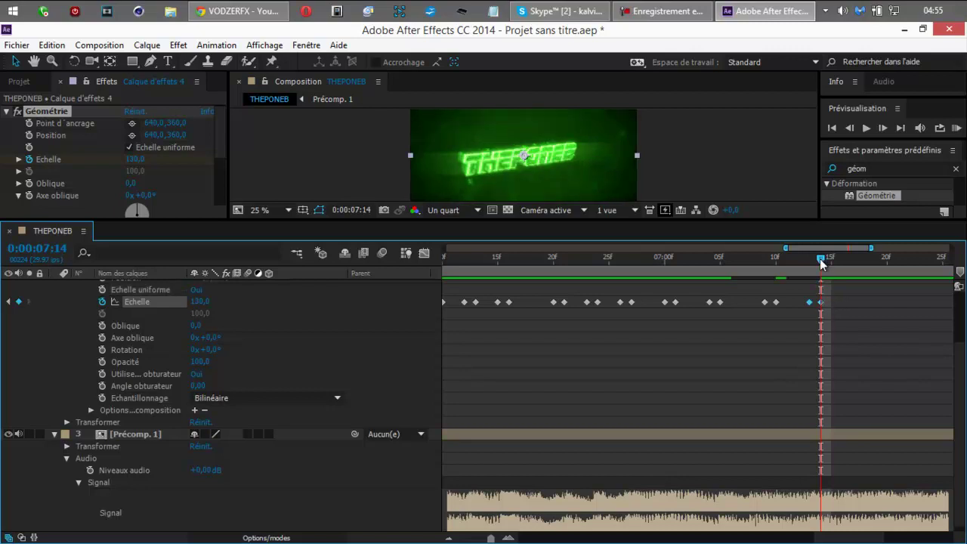
- Place further copies of the Echelle keyframe pair so that they end at 0:00:07:17 and 0:00:07:20
left_click_drag(825, 262, 851, 273)
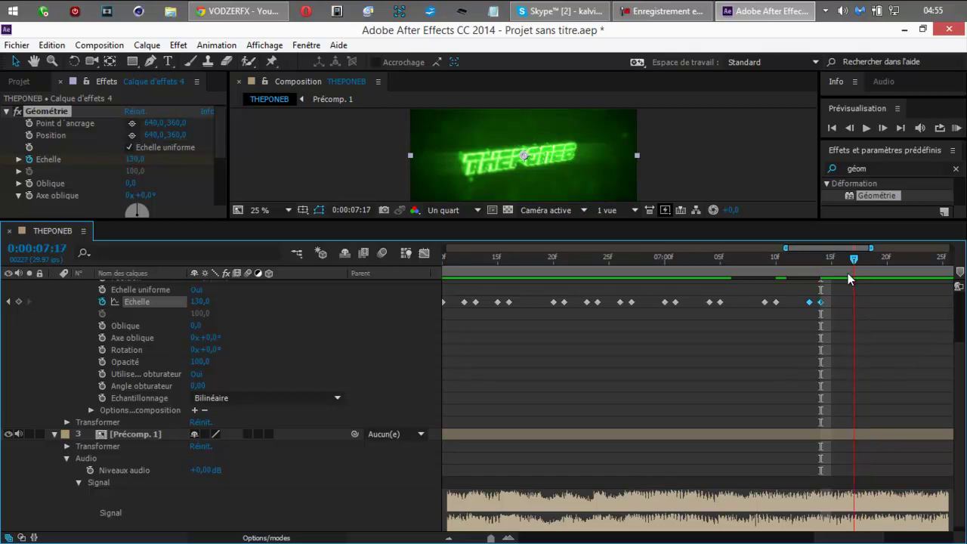
left_click_drag(854, 279, 843, 281)
key("ctrl+v")
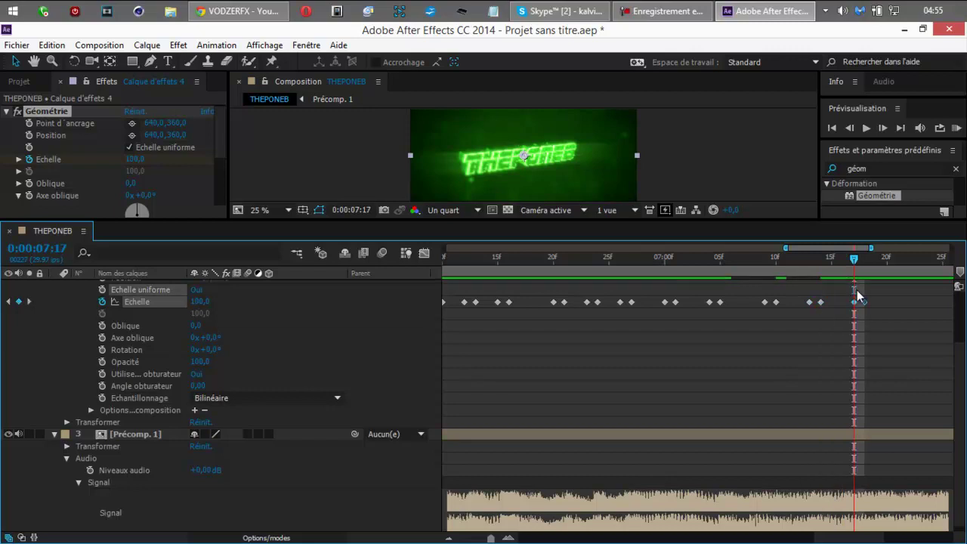
left_click_drag(865, 303, 858, 305)
left_click_drag(854, 267, 863, 265)
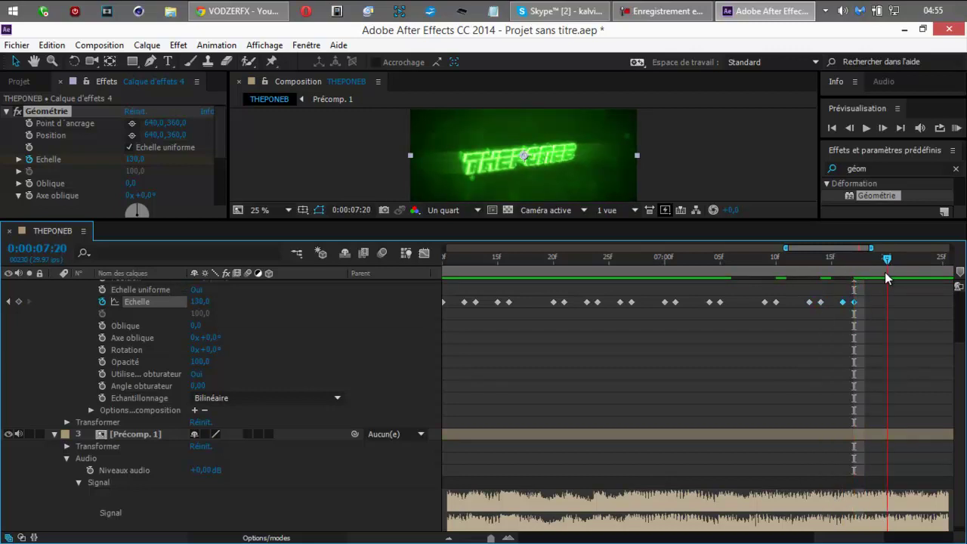
key("ctrl+v")
left_click_drag(898, 302, 890, 304)
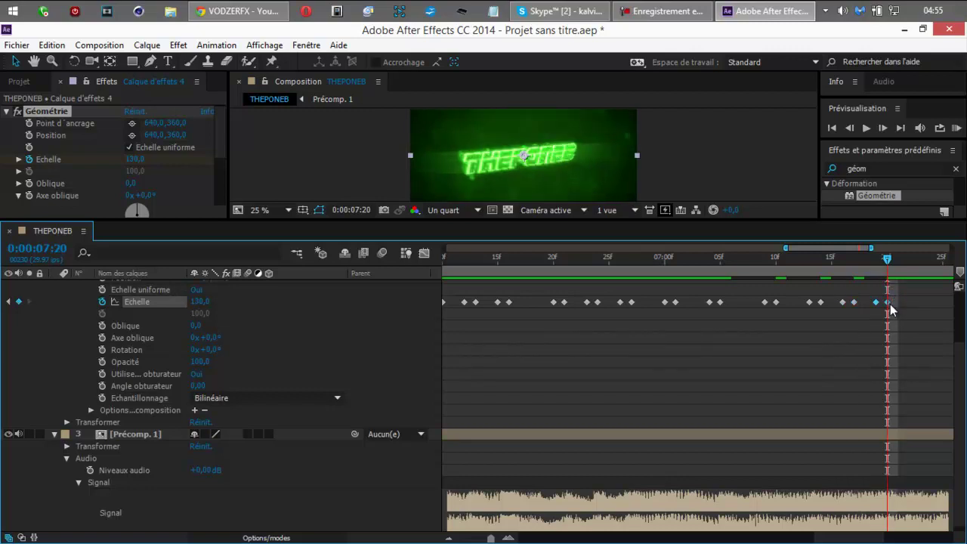
- Add Echelle keyframe pairs ending at 0:00:07:23 and 0:00:07:28
left_click_drag(855, 540, 898, 539)
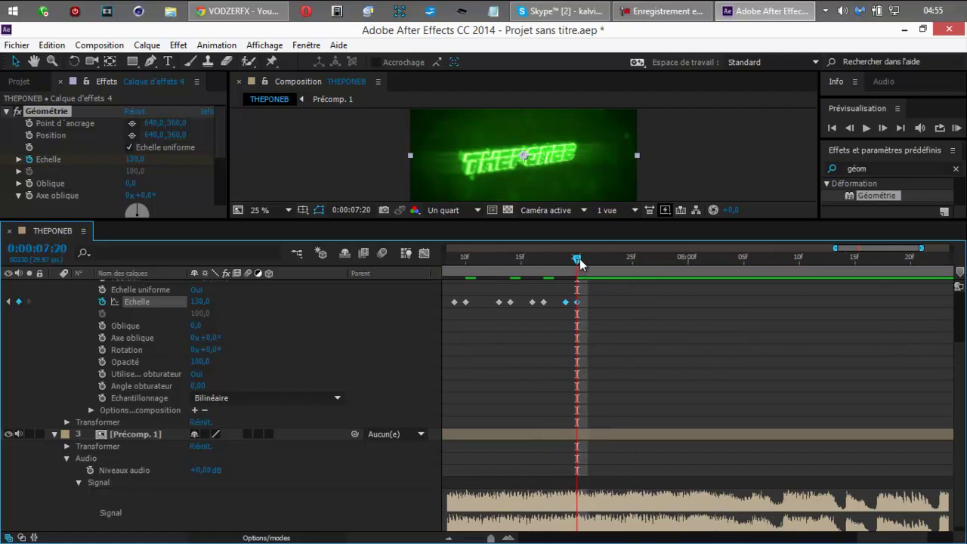
key("ctrl+v")
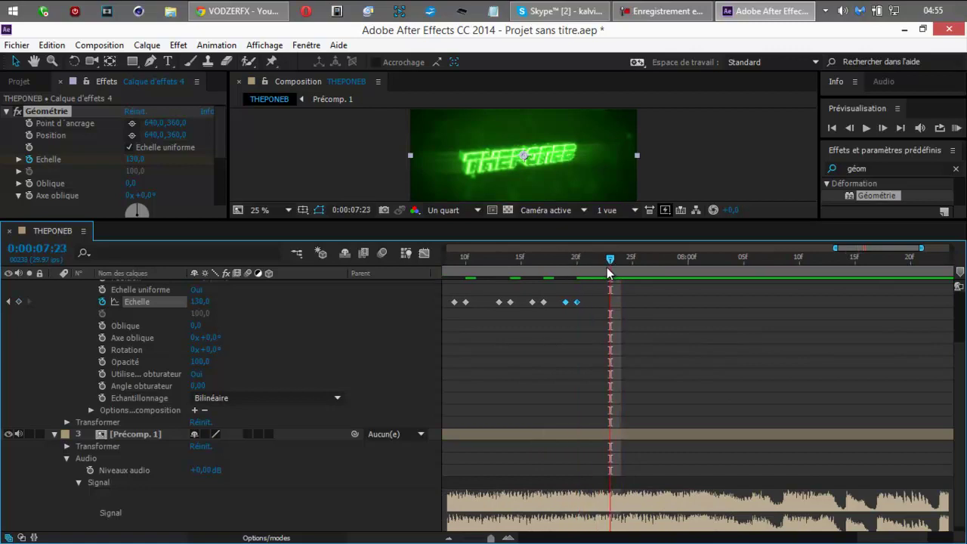
left_click_drag(620, 304, 613, 304)
left_click_drag(610, 261, 629, 266)
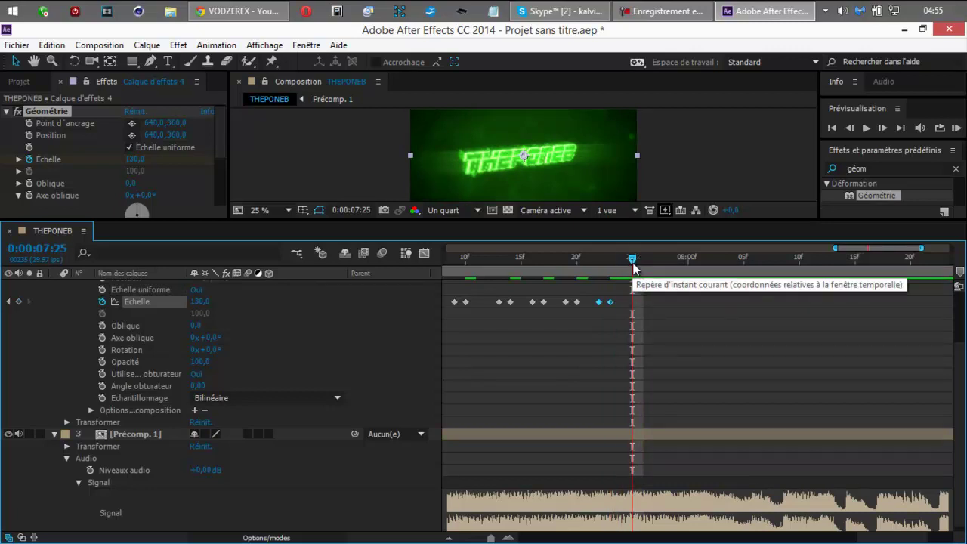
left_click_drag(631, 264, 668, 306)
key("ctrl+v")
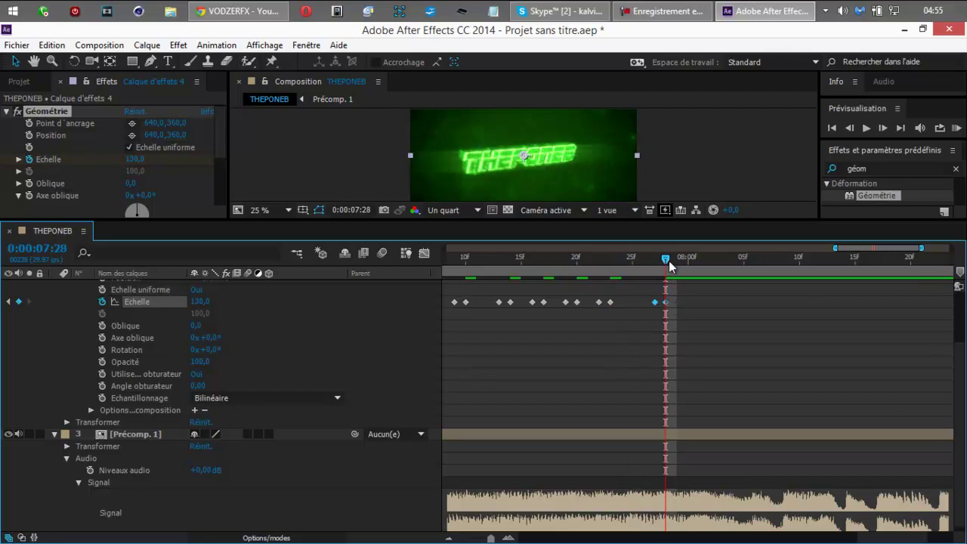
- Paste the Echelle keyframe pair twice more, with the copies ending at 0:00:08:01 and 0:00:08:06
left_click_drag(669, 265, 693, 270)
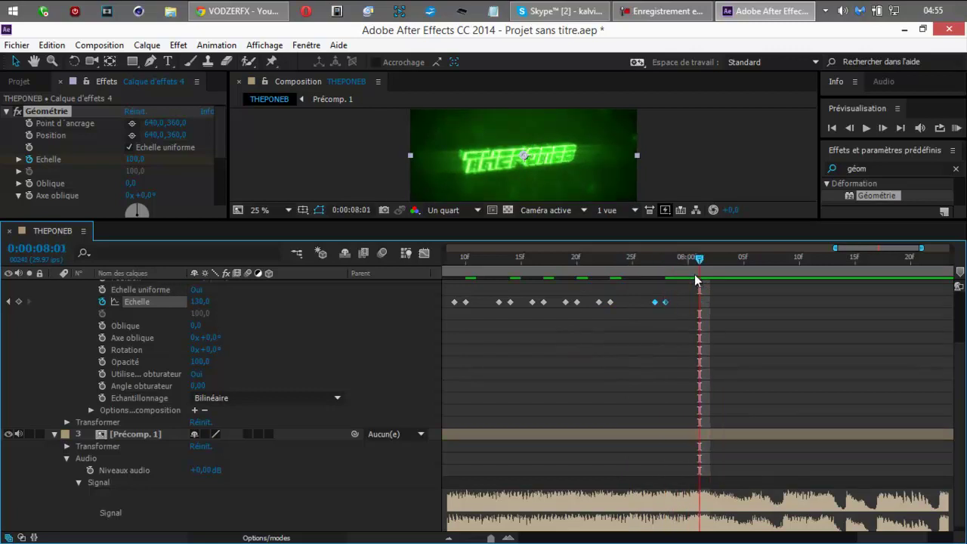
key("ctrl+v")
left_click_drag(707, 306, 703, 308)
left_click_drag(701, 264, 756, 306)
key("ctrl+v")
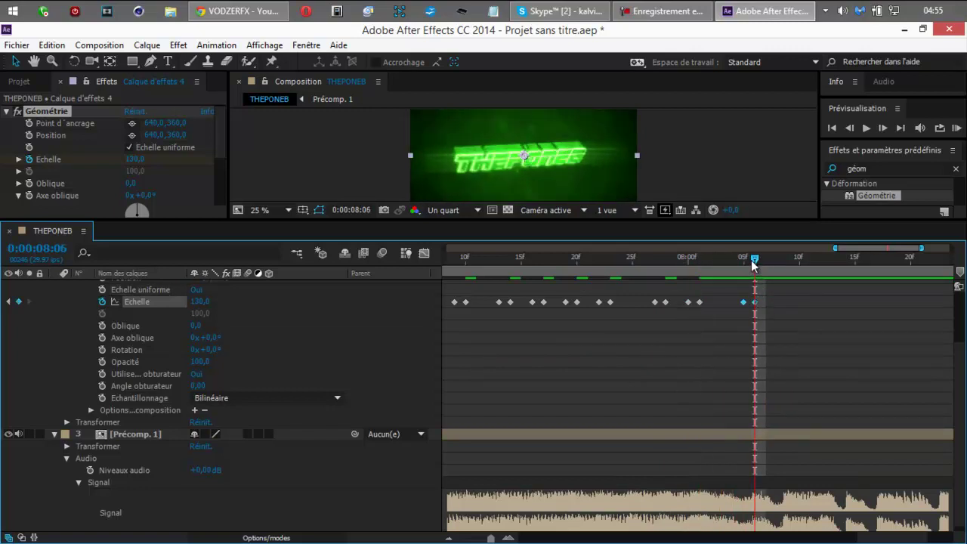
- Place Echelle keyframe pairs on the next two audio peaks, ending at 0:00:08:09 and 0:00:08:15
left_click_drag(753, 264, 782, 271)
key("ctrl+v")
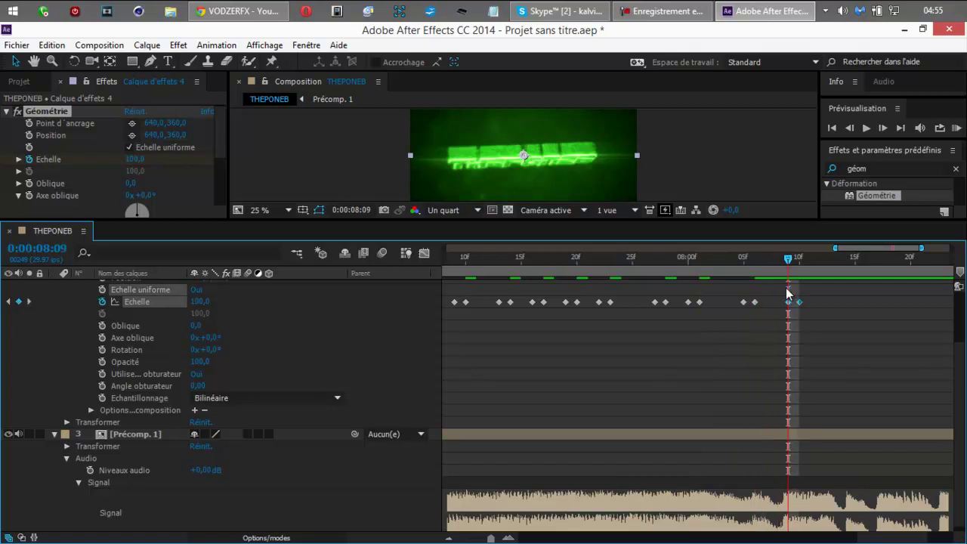
left_click_drag(798, 303, 790, 306)
left_click_drag(788, 263, 859, 308)
key("ctrl+v")
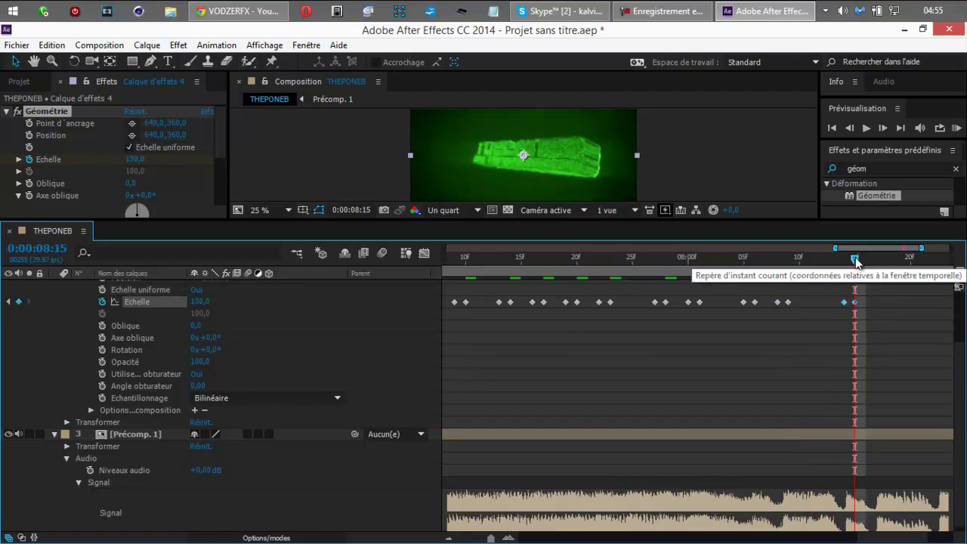
- Add two Echelle keyframe pairs on the waveform's next peaks, ending at 0:00:08:18 and 0:00:08:23
left_click(848, 261)
left_click(853, 260)
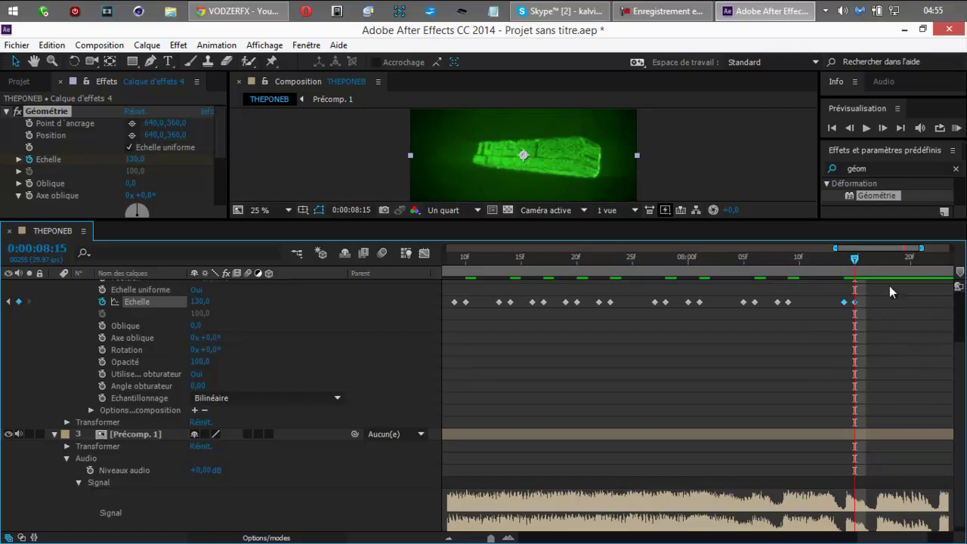
left_click(888, 261)
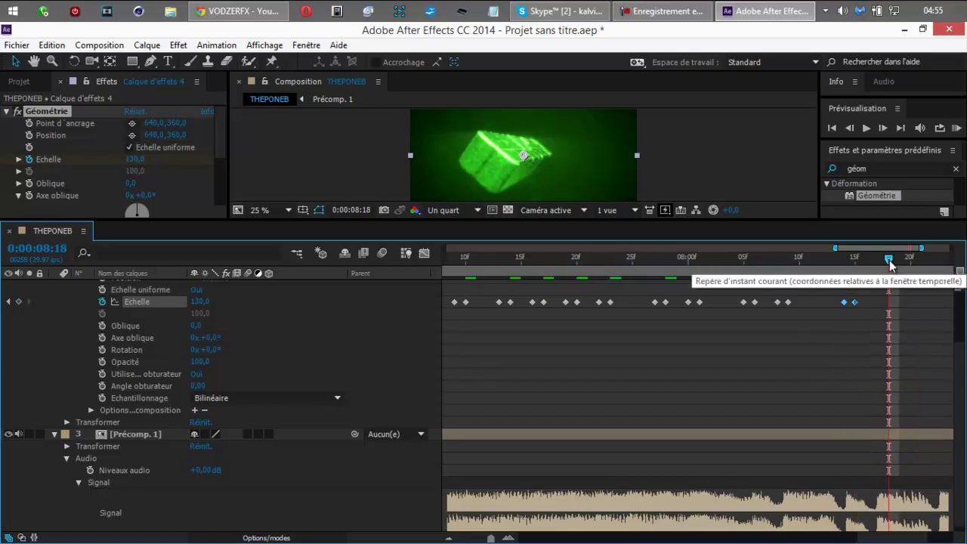
left_click_drag(885, 261, 885, 266)
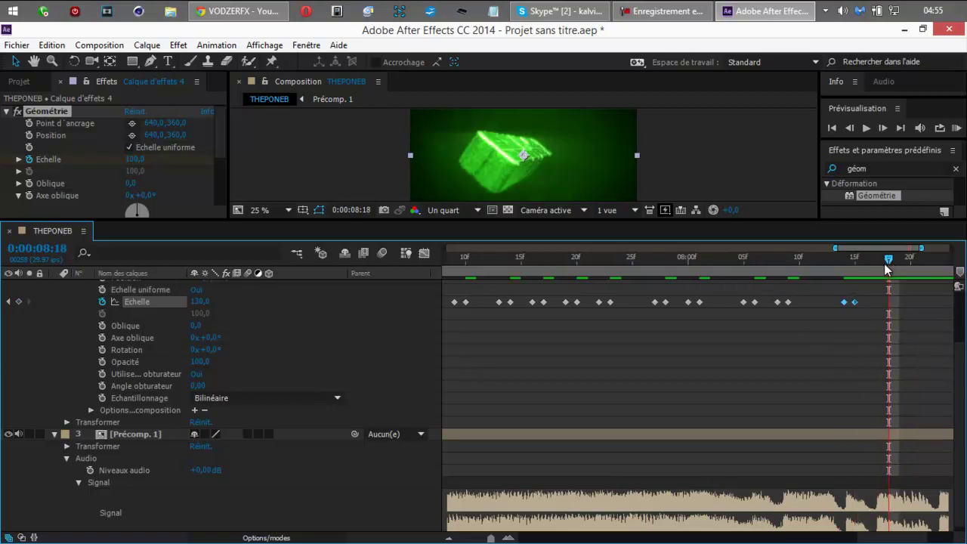
key("ctrl+v")
left_click_drag(898, 303, 893, 304)
left_click_drag(890, 539, 938, 540)
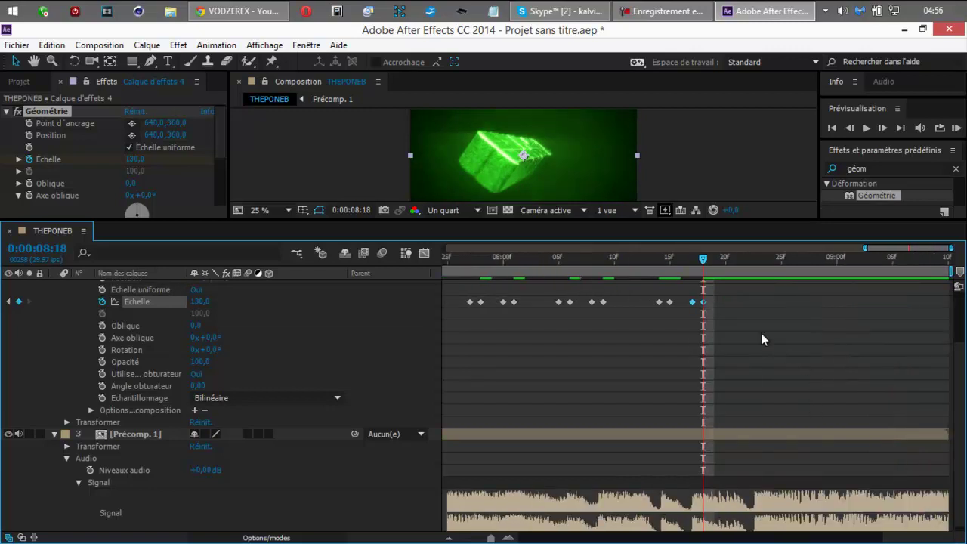
left_click(762, 265)
key("ctrl+v")
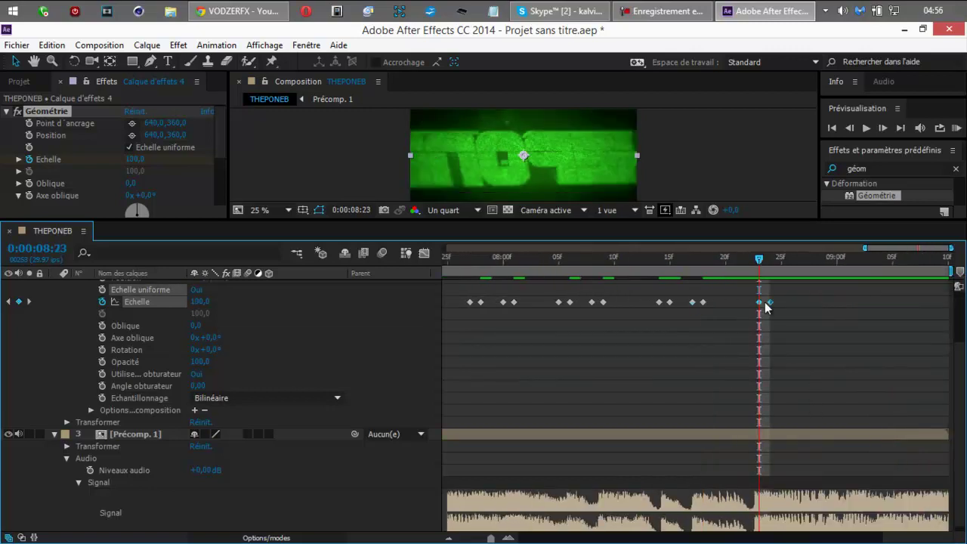
left_click_drag(772, 303, 762, 307)
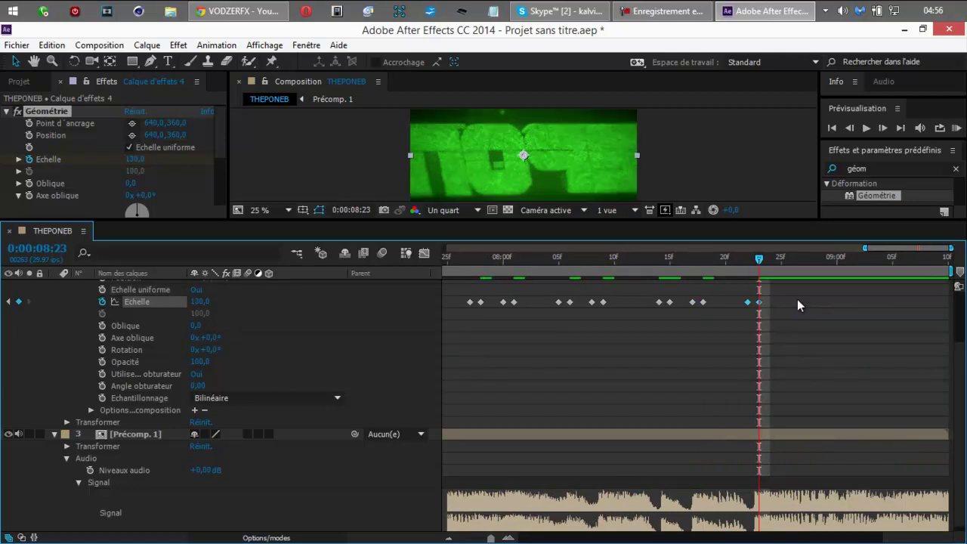
- Move the current time to 0:00:09:00 and play a RAM preview to check the beat synchronisation
left_click_drag(802, 265, 834, 267)
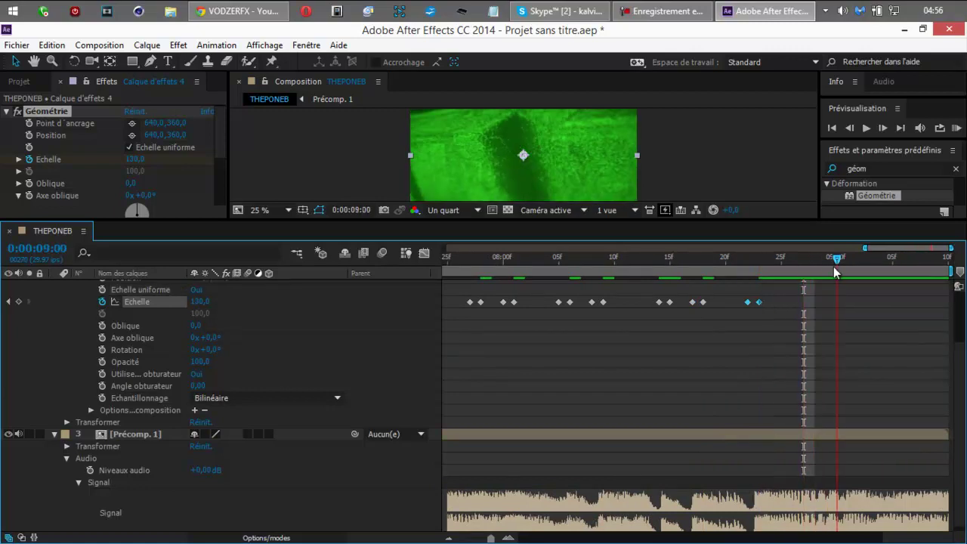
left_click(957, 127)
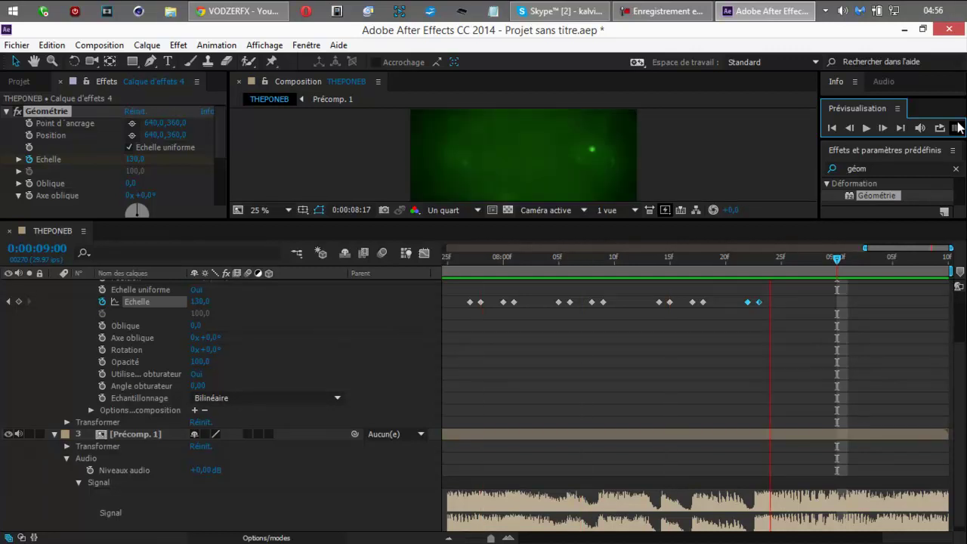
left_click(958, 127)
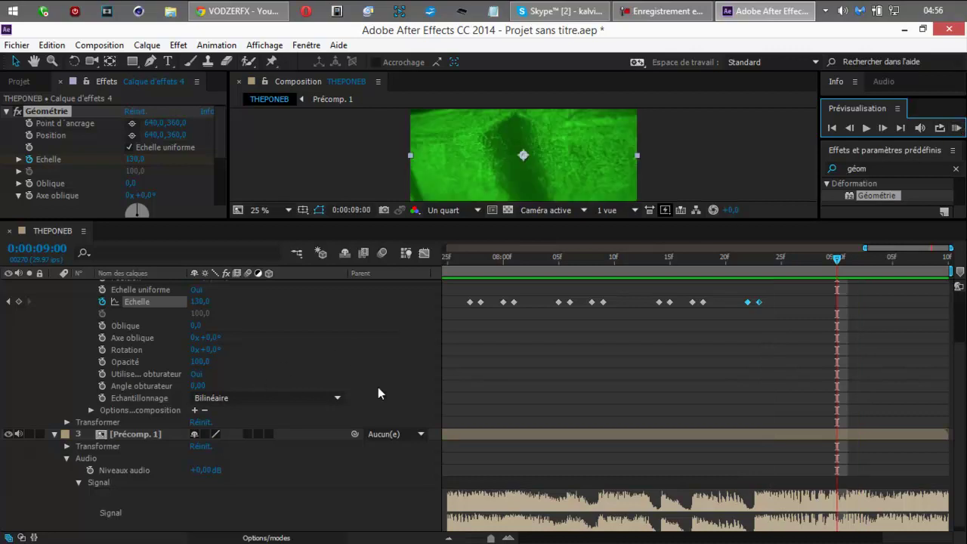
- Add a Géométrie Echelle keyframe of 100 at 0:00:09:09 on Calque d'effets 4 and collapse the layer
scroll(951, 377, "up", 3)
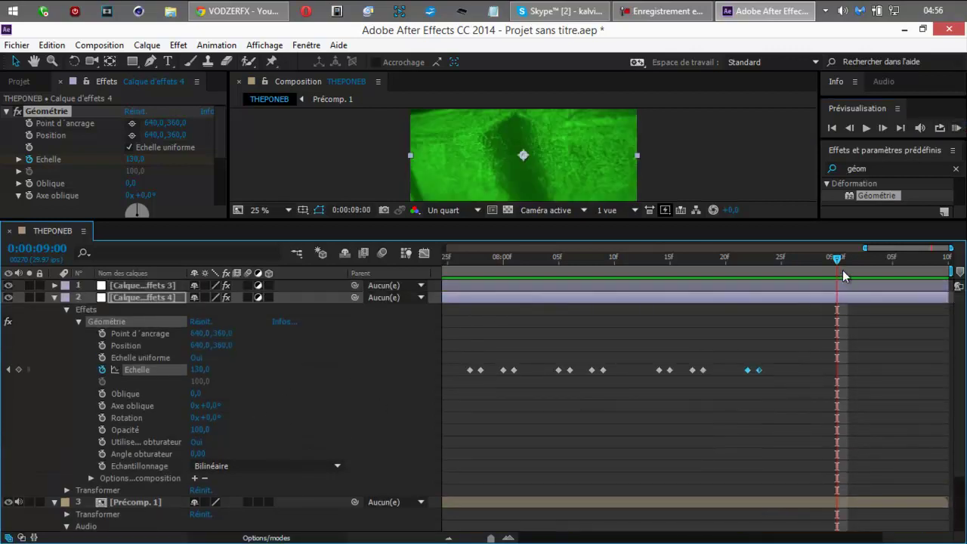
left_click_drag(840, 264, 936, 260)
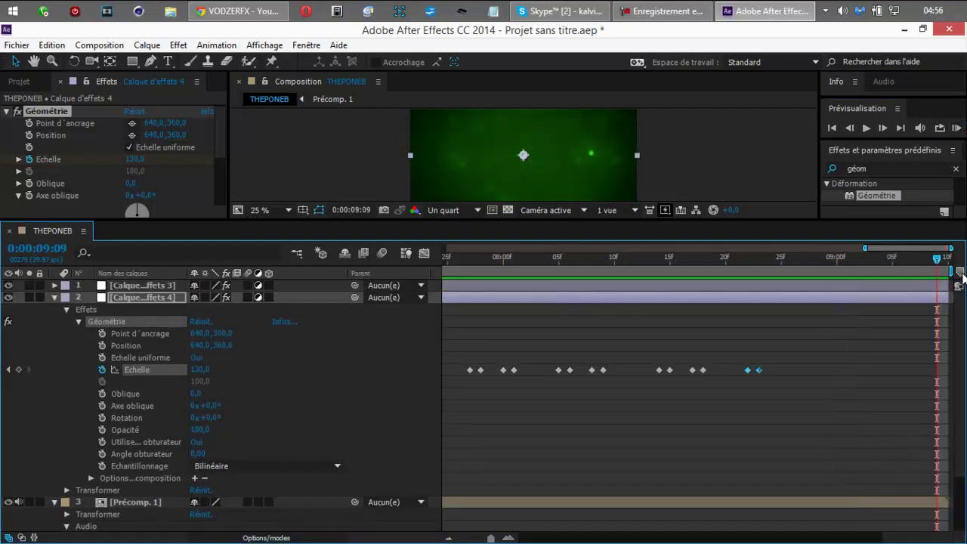
left_click(743, 407)
left_click(200, 369)
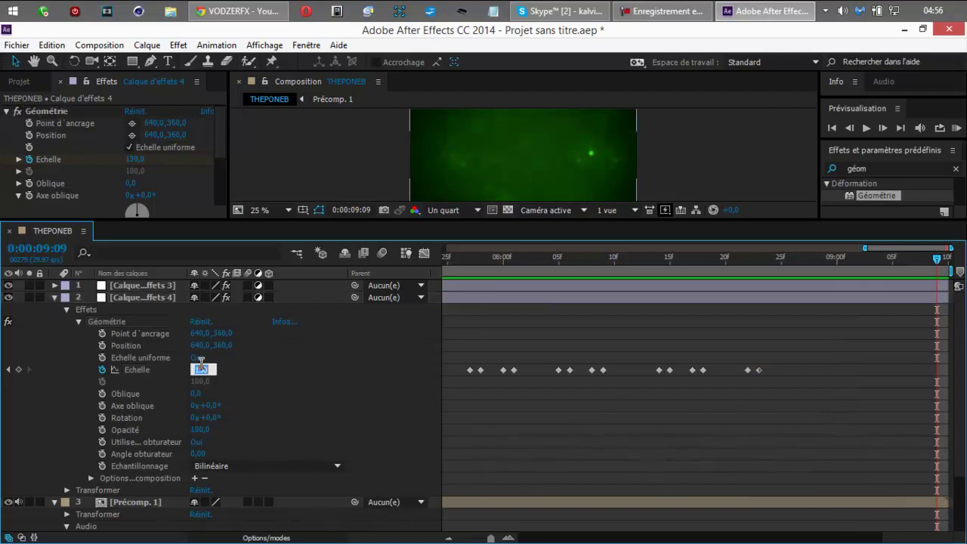
type("100")
key("Return")
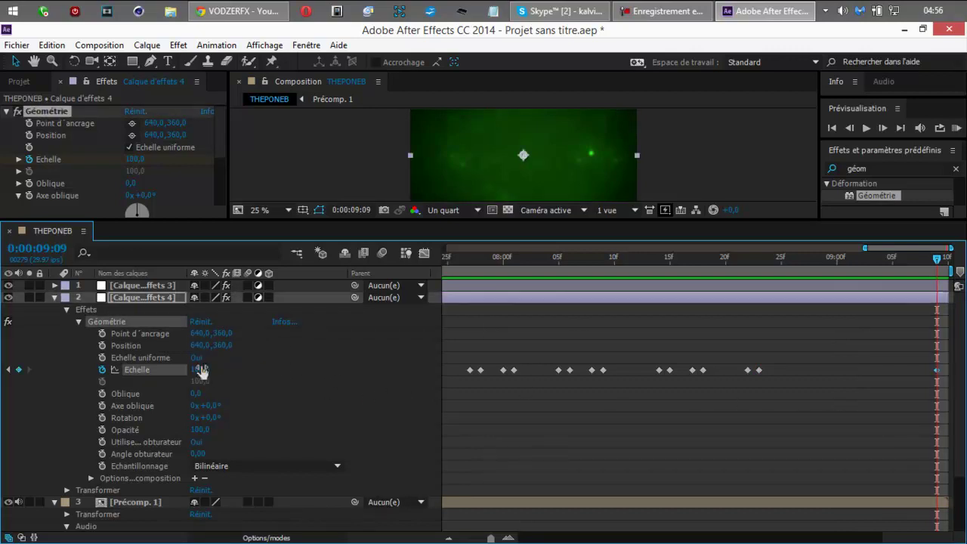
left_click(54, 298)
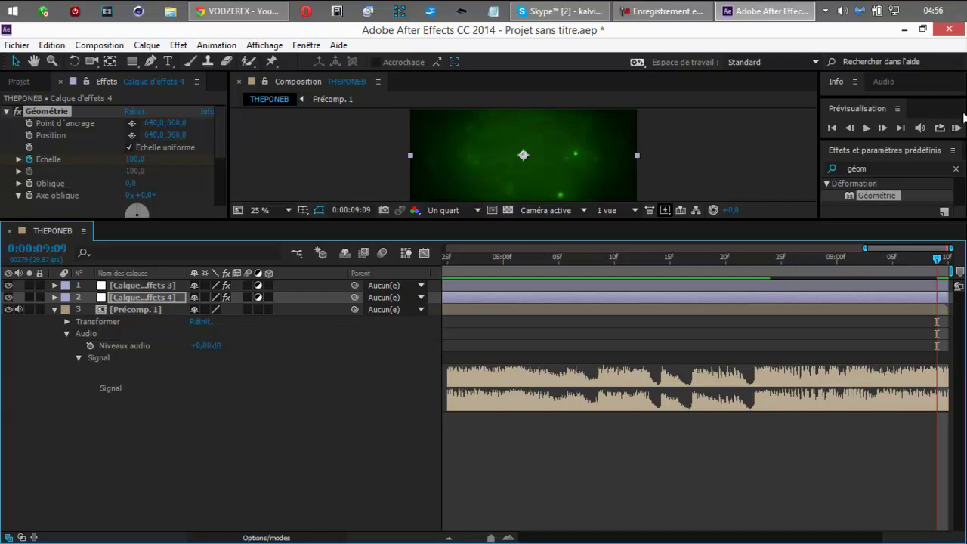
- Enlarge the composition view to 33,3 % and play a RAM preview of the synchronised intro
left_click(957, 128)
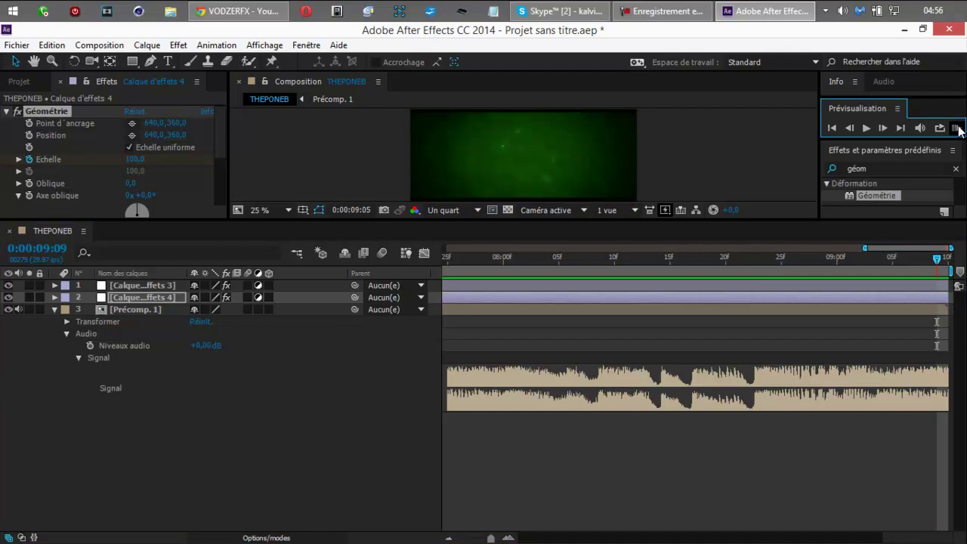
left_click(960, 131)
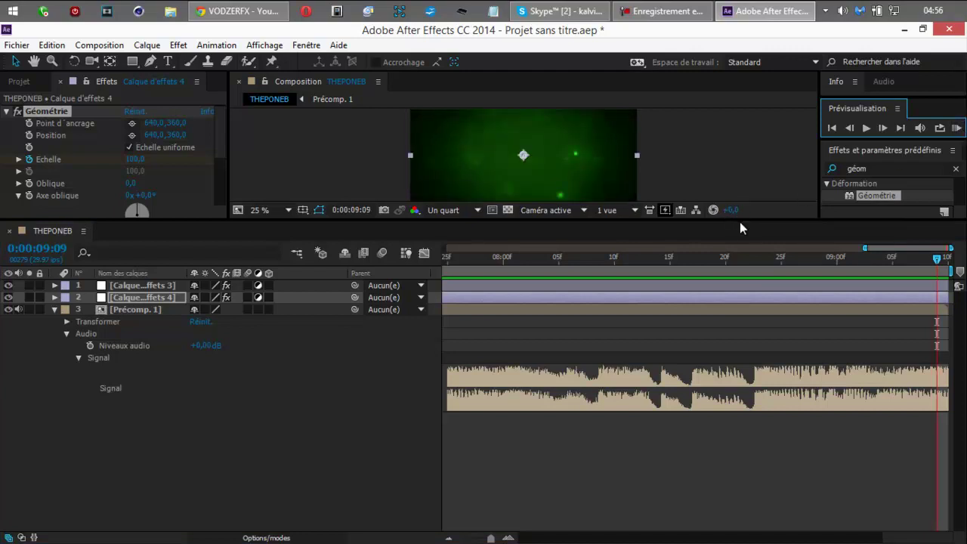
left_click_drag(738, 220, 719, 328)
left_click(288, 320)
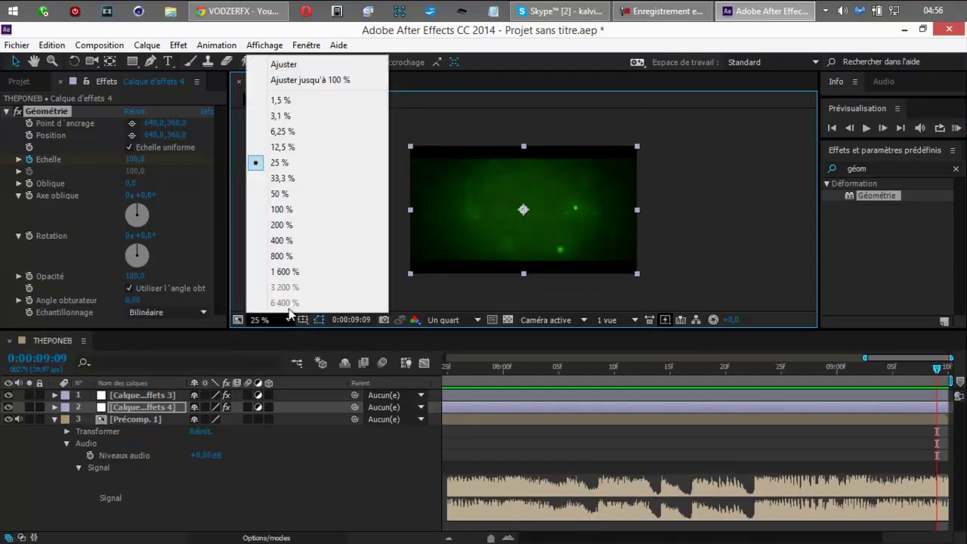
left_click(291, 184)
left_click(957, 128)
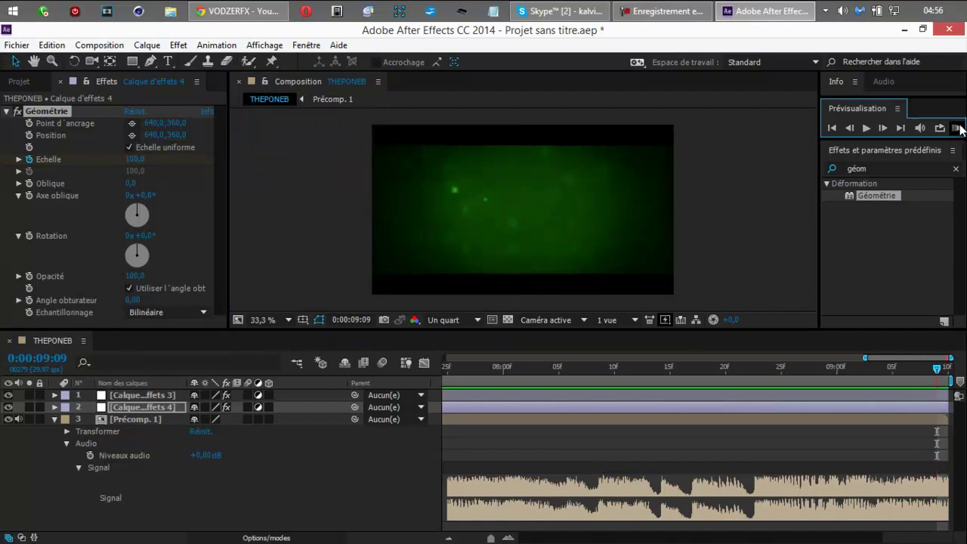
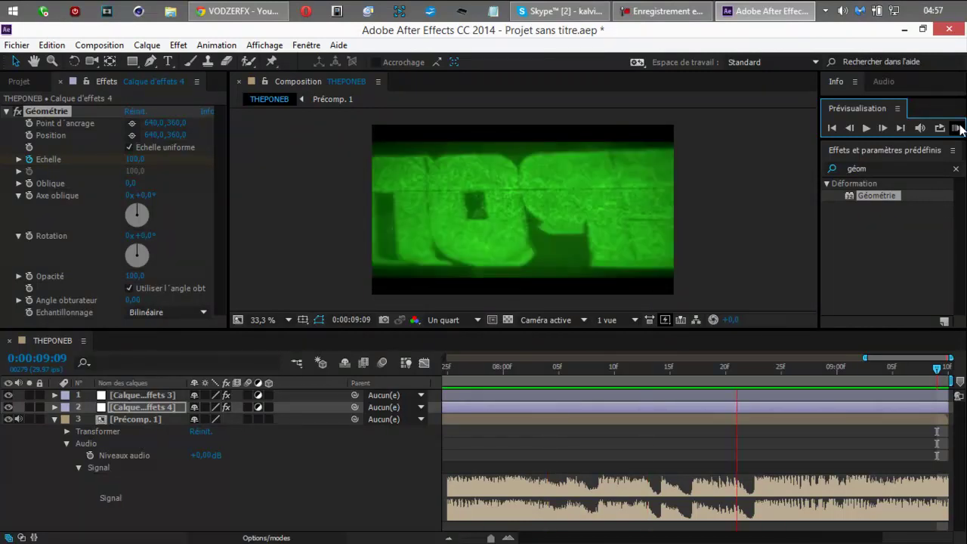
key("space")
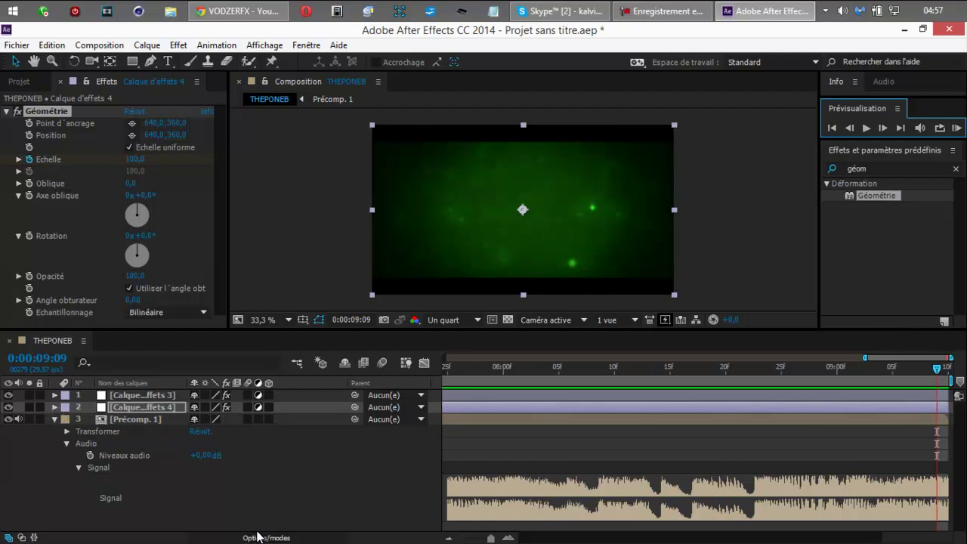
left_click(257, 528)
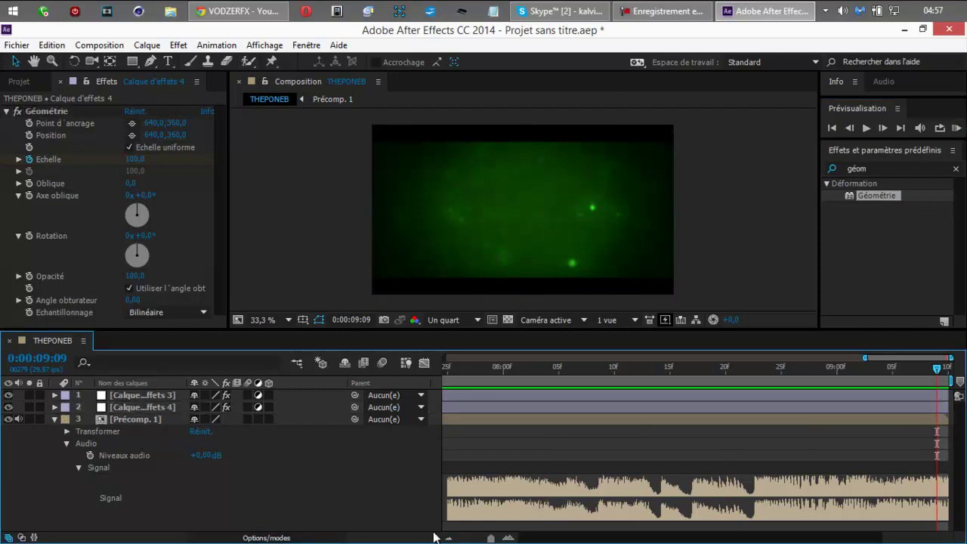
left_click_drag(898, 169, 833, 176)
type("s_li")
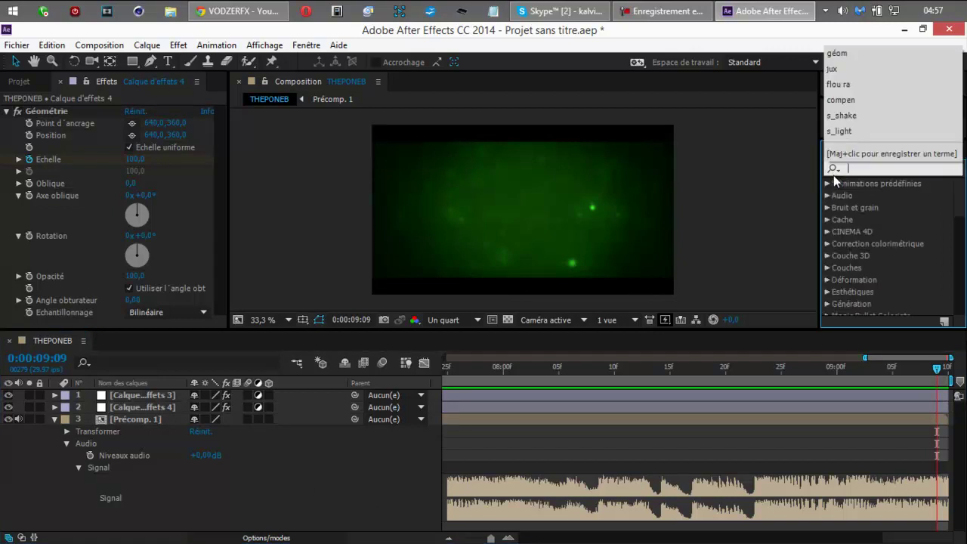
type("ght")
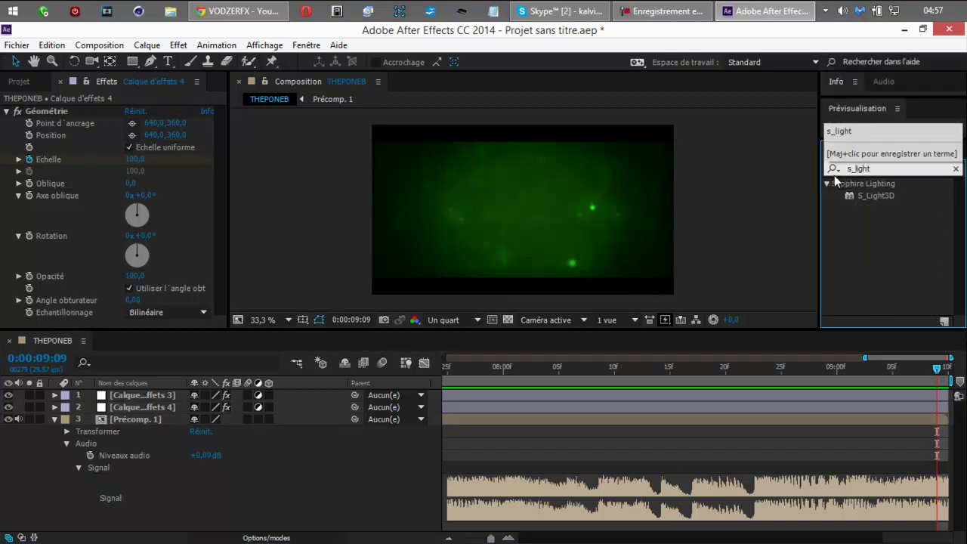
left_click_drag(882, 169, 841, 172)
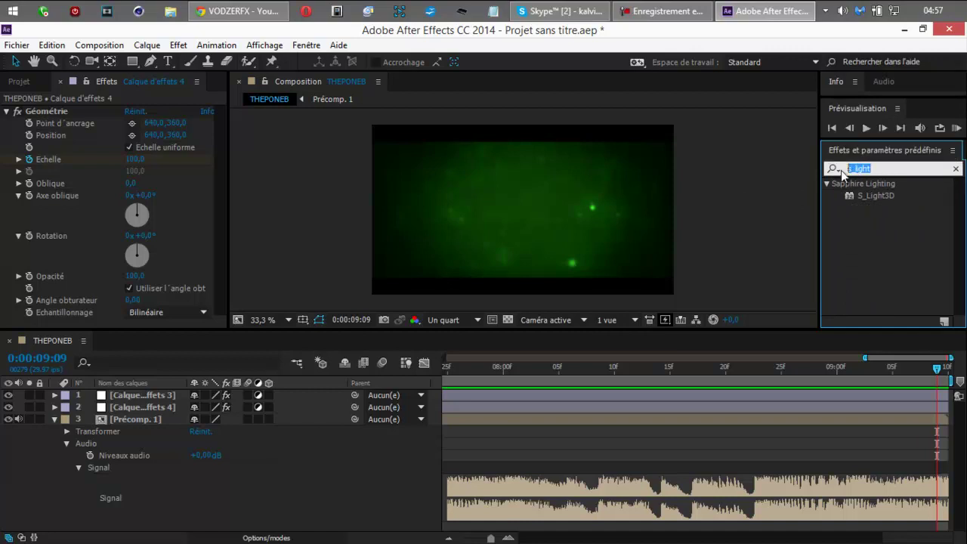
key("BackSpace")
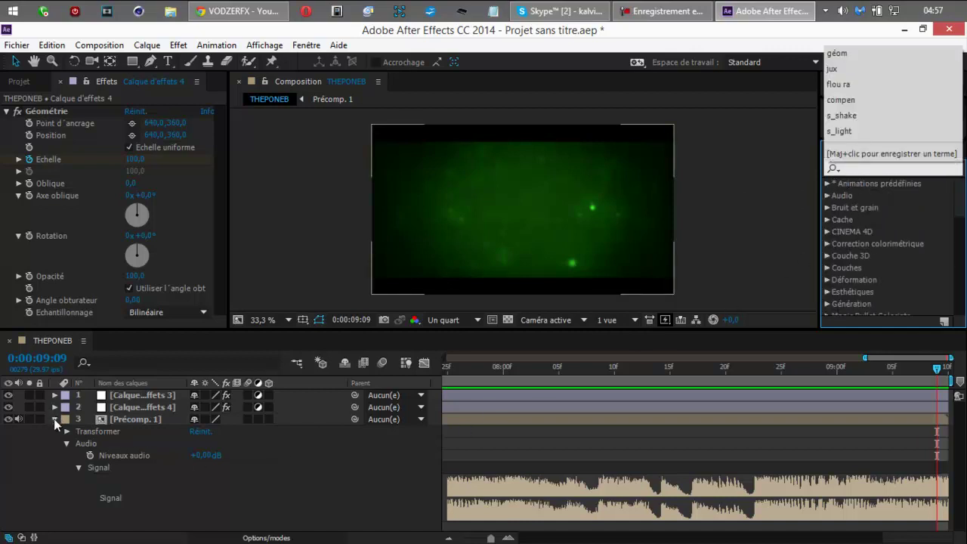
- Collapse the Précomp. 1 layer, select all three timeline layers and collapse the expanded particle folder in the project
left_click(53, 419)
left_click_drag(208, 502, 111, 379)
left_click(14, 82)
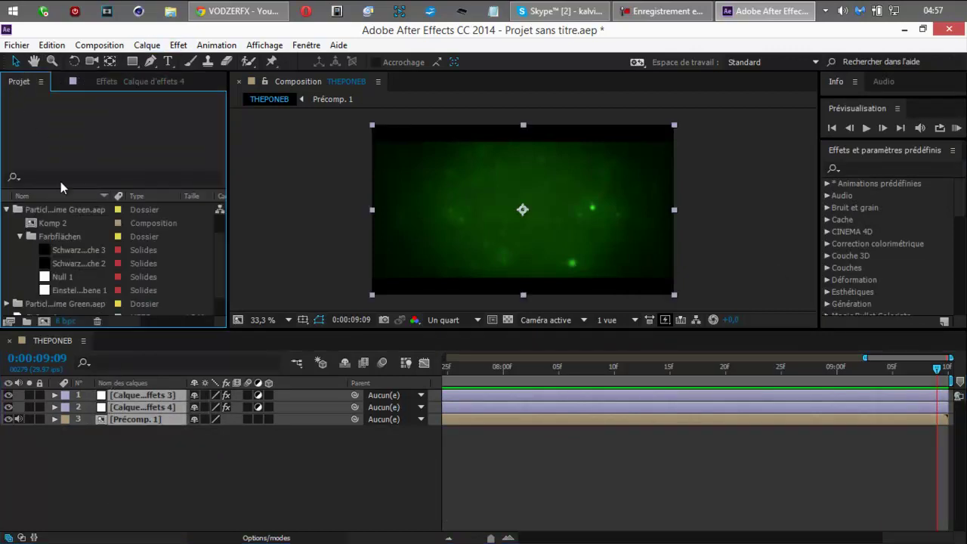
left_click(6, 210)
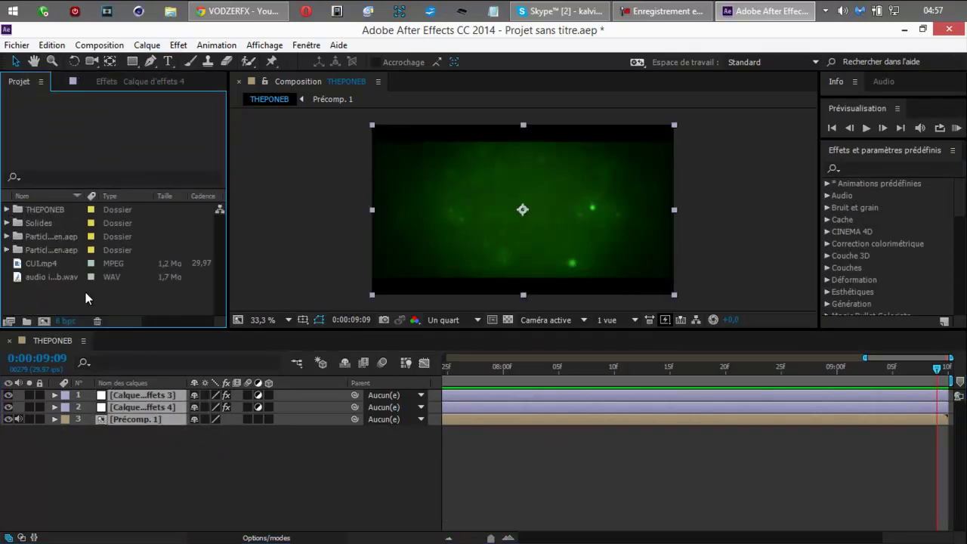
- Save the project as SAVE AE INTRO THEPONEB in the A- TOUS POUR LES TUTOS 1K folder
left_click(17, 45)
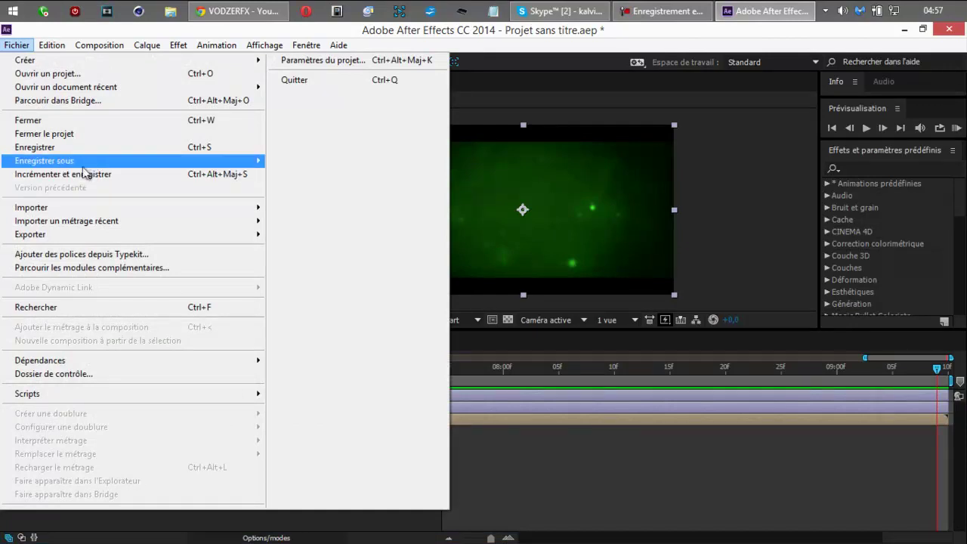
mouse_move(84, 162)
left_click(290, 161)
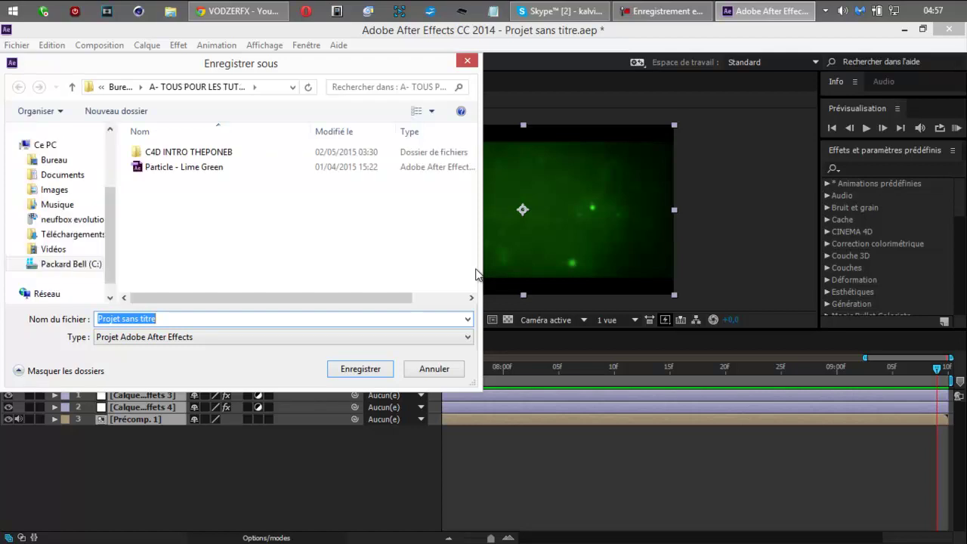
left_click(185, 89)
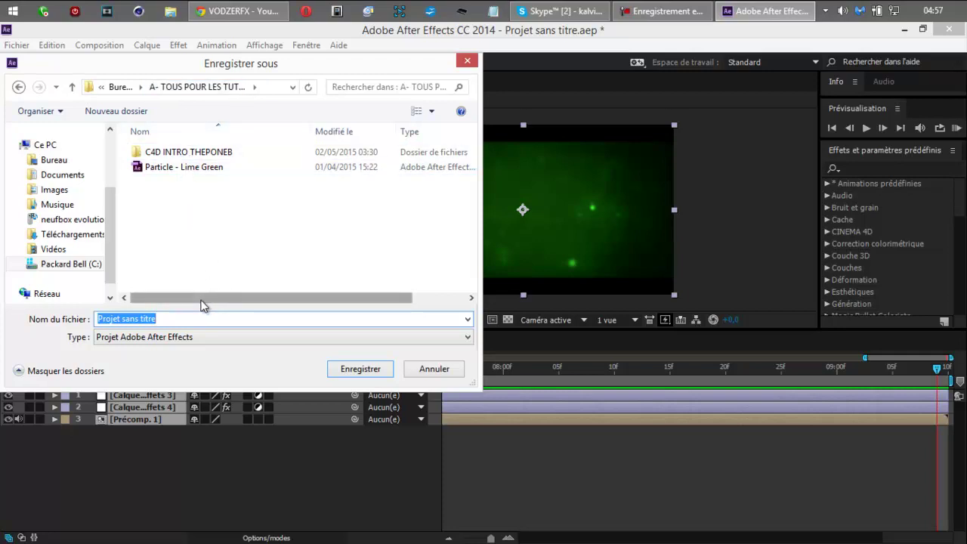
key("BackSpace")
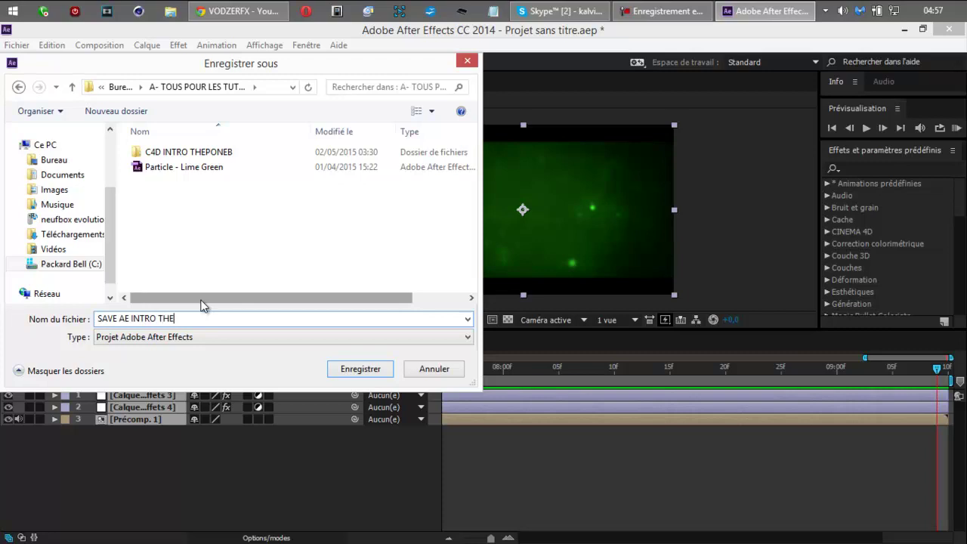
left_click(354, 370)
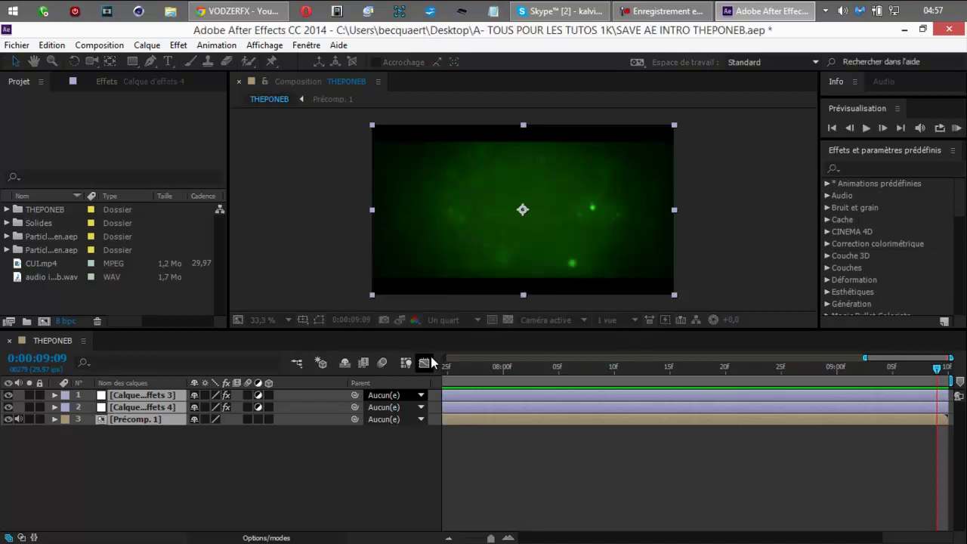
- Find the S_Light3D effect, apply it to Calque d'effets 4 and show the layer's effects with Géométrie collapsed
left_click(163, 478)
left_click(901, 166)
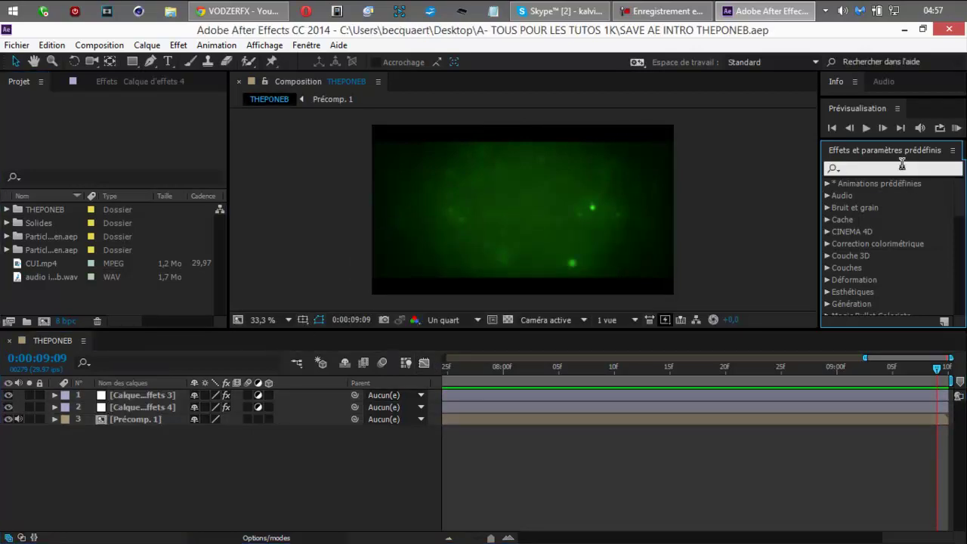
type("s_light")
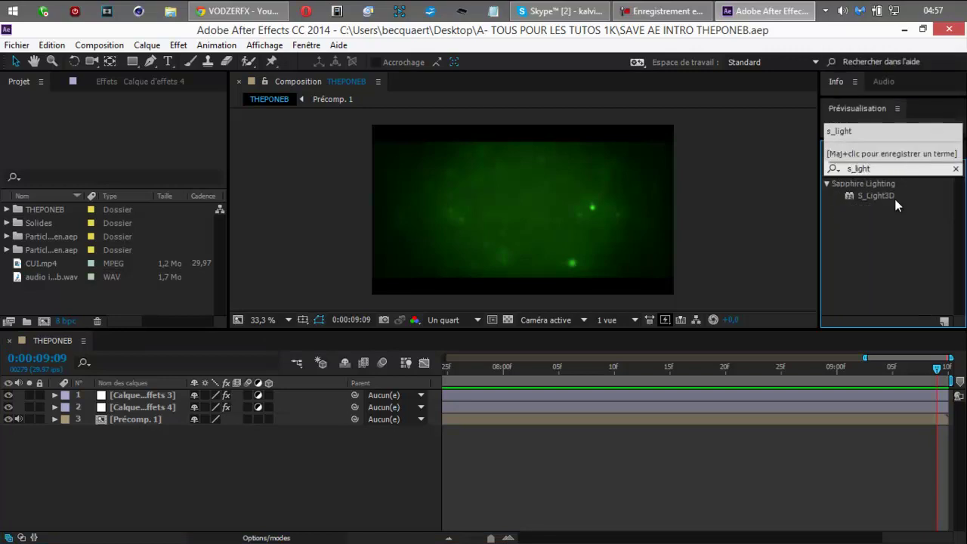
left_click_drag(887, 196, 167, 407)
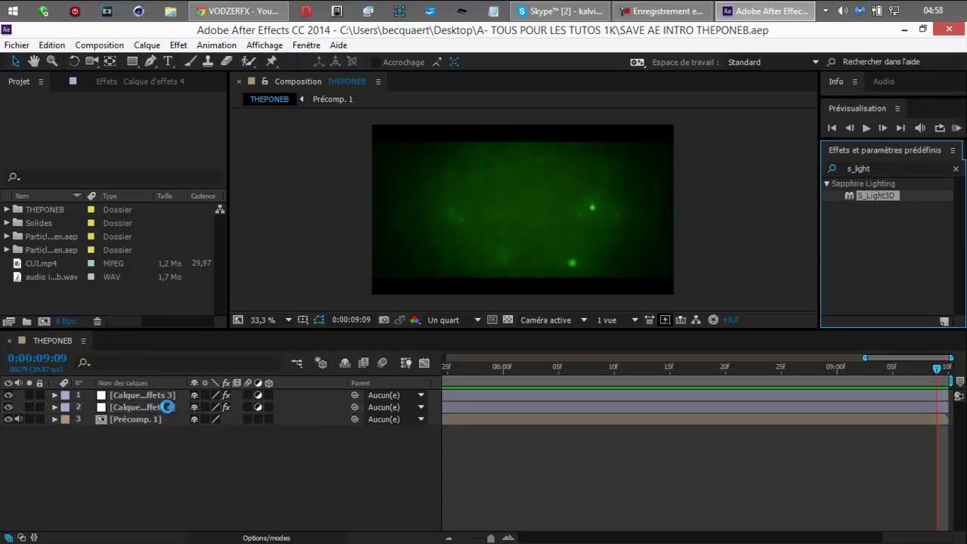
left_click(54, 407)
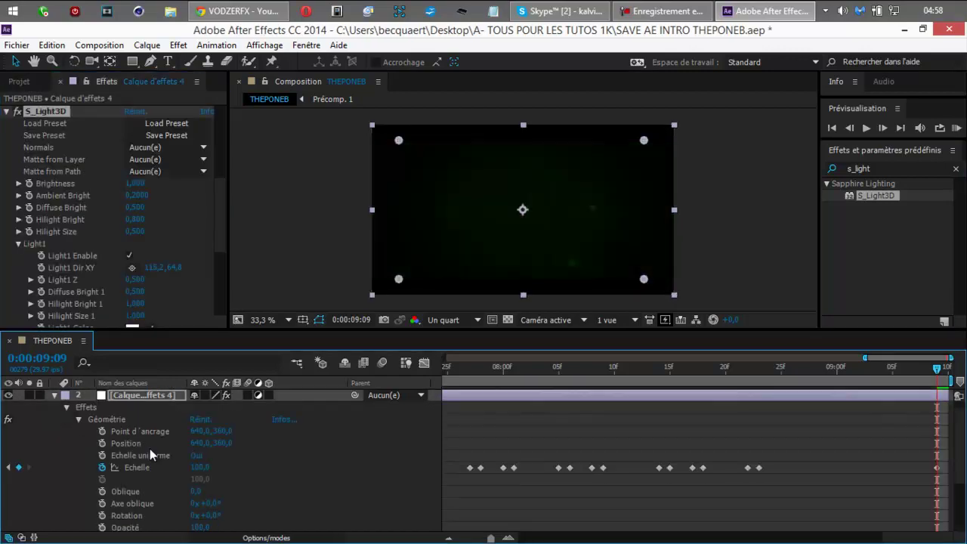
left_click(79, 420)
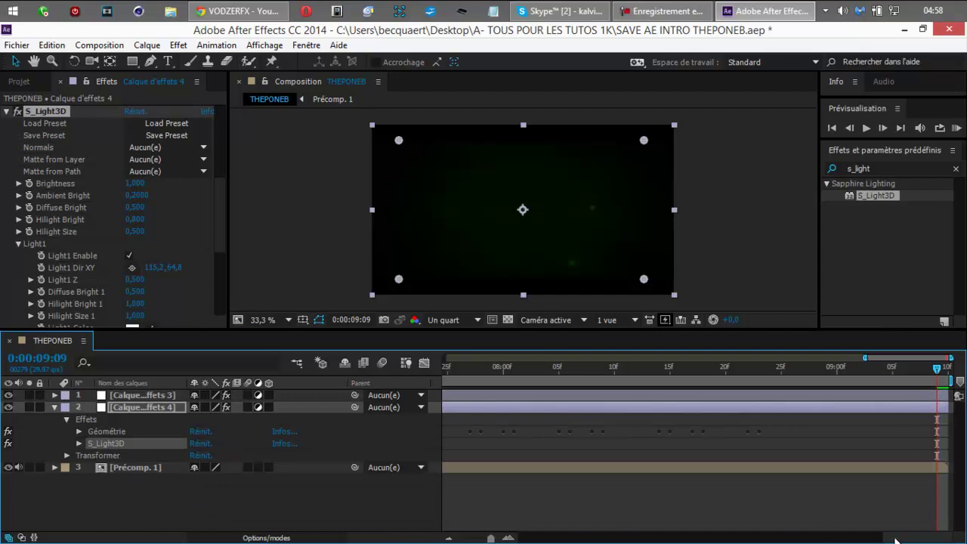
- At 0:00:02:19, enable keyframing for the S_Light3D Brightness and set it to 2
left_click_drag(897, 539, 532, 539)
left_click_drag(579, 537, 627, 537)
left_click(632, 365)
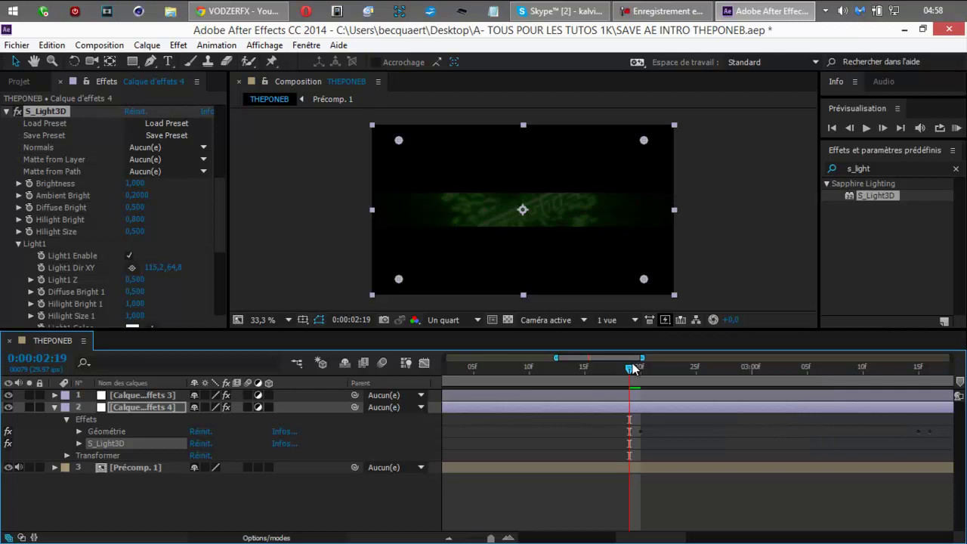
left_click(79, 443)
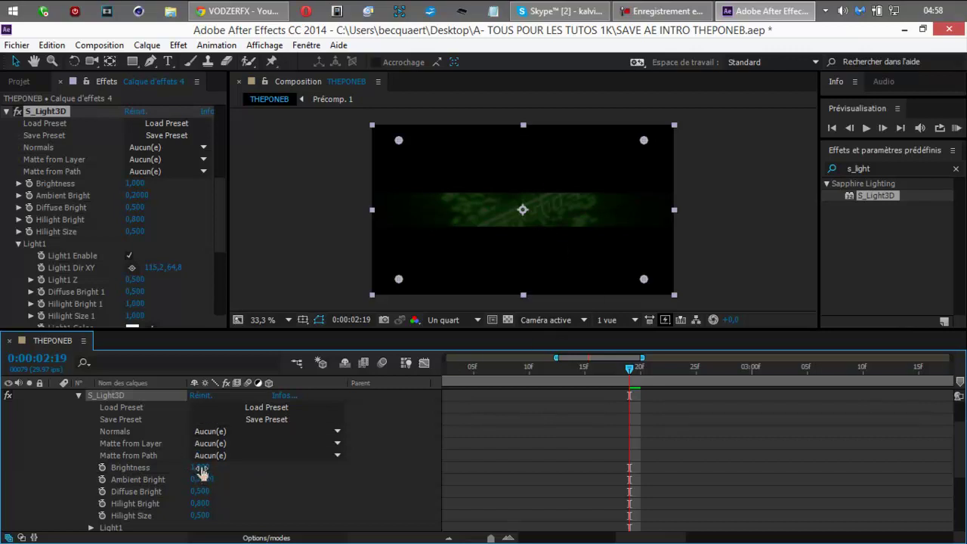
left_click(102, 467)
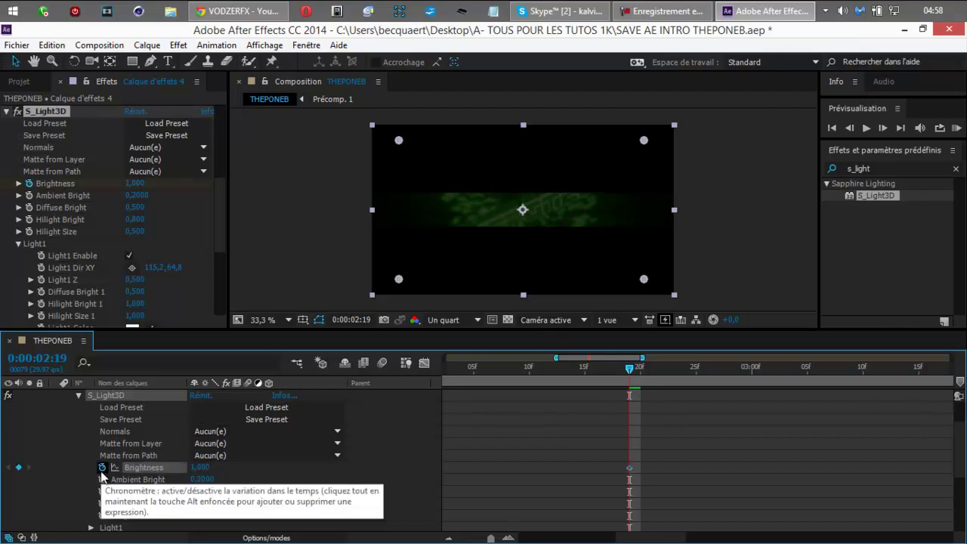
left_click(195, 468)
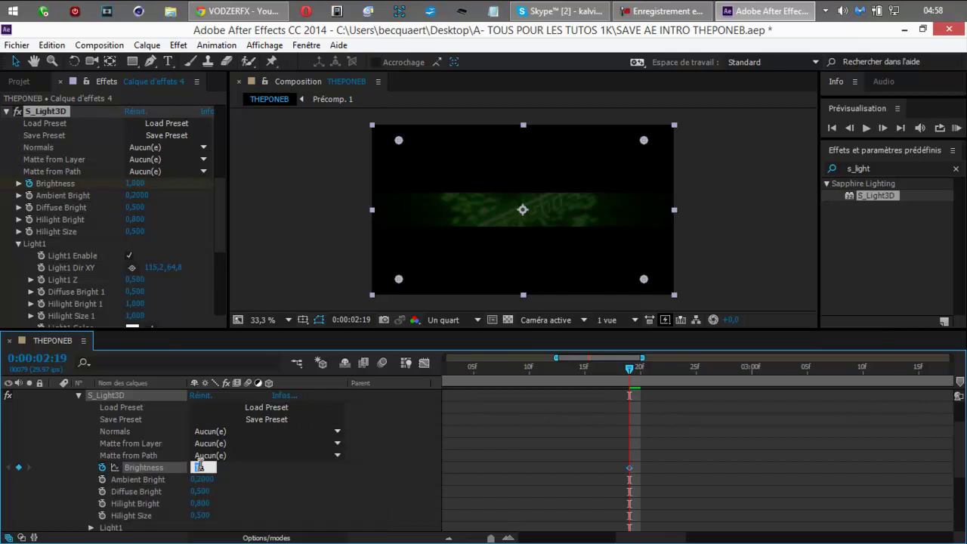
type("2")
key("Return")
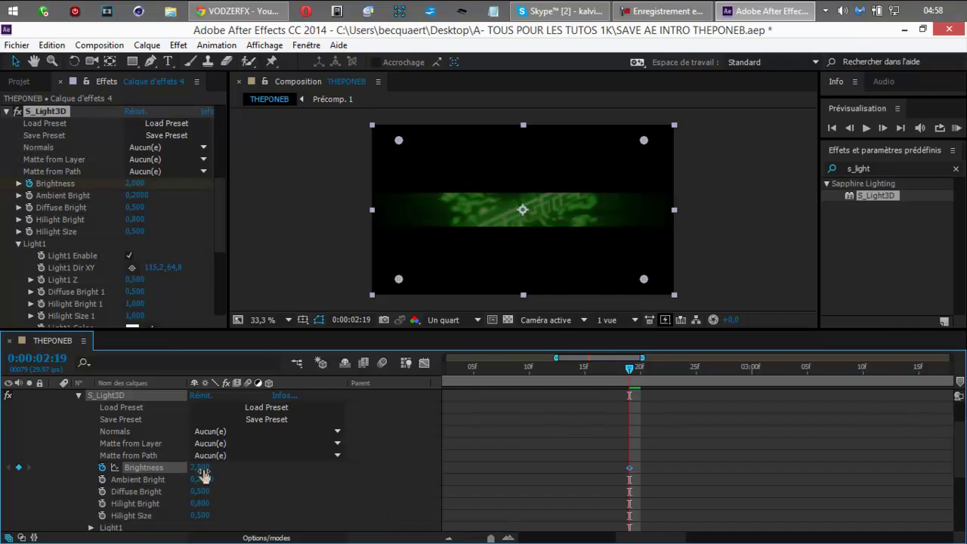
- At 0:00:02:19, set the S_Light3D Ambient Bright to 0,3 and enable keyframing for it
left_click(204, 478)
type("0,3")
key("Return")
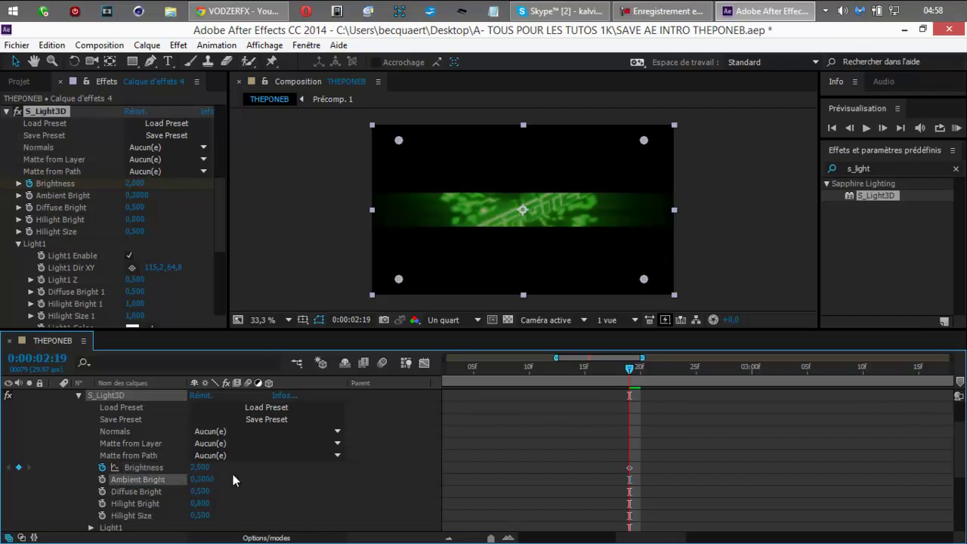
left_click(205, 466)
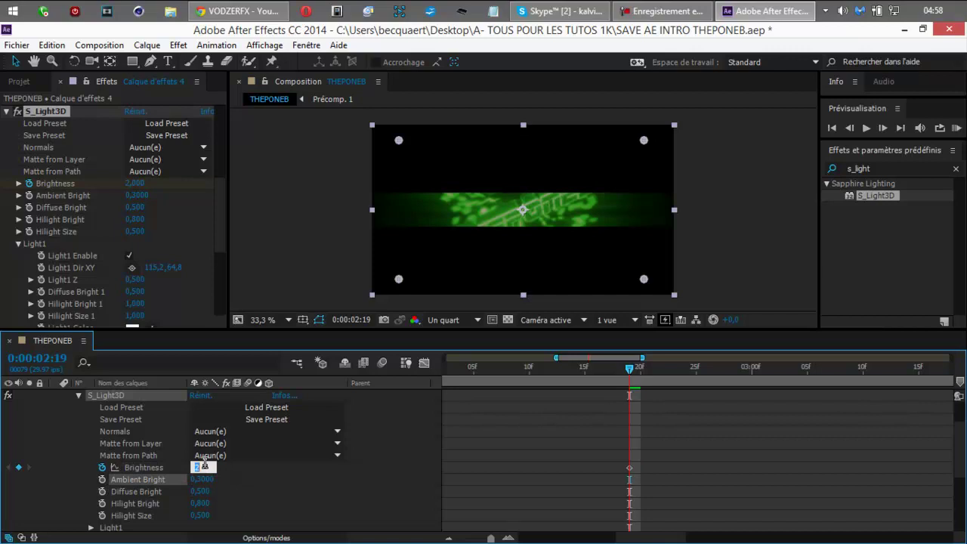
left_click(255, 475)
left_click(101, 479)
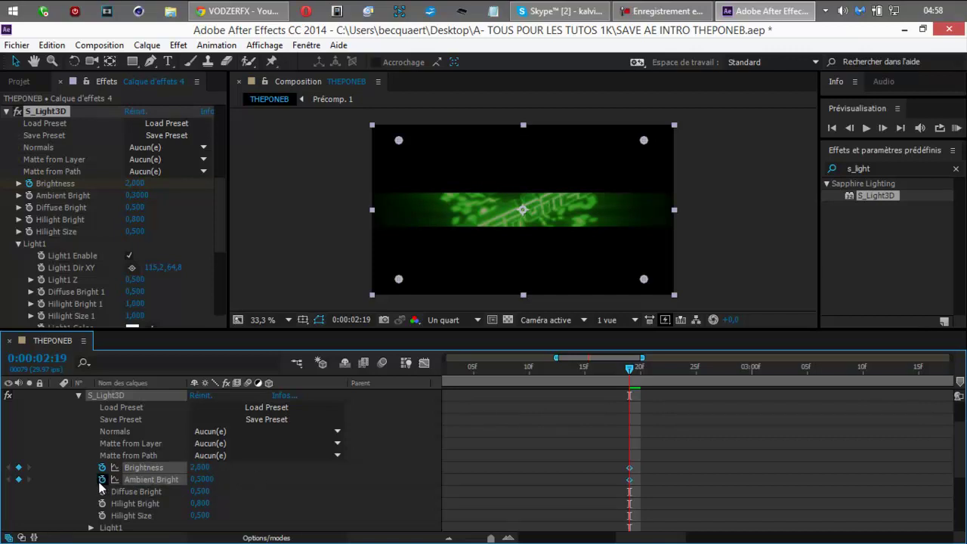
- One frame further, at 0:00:02:20, set the S_Light3D Brightness to 5 and Ambient Bright to 0,4
left_click(882, 130)
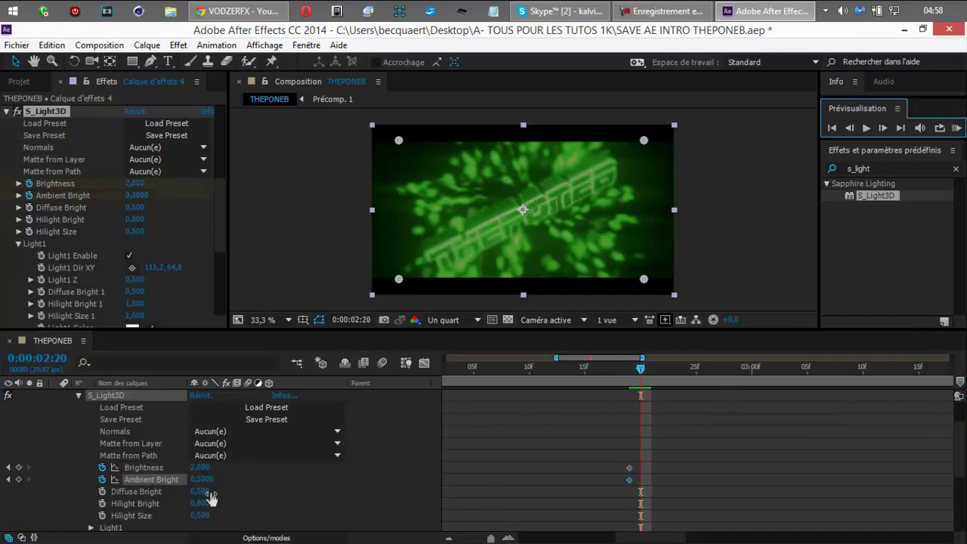
left_click(200, 469)
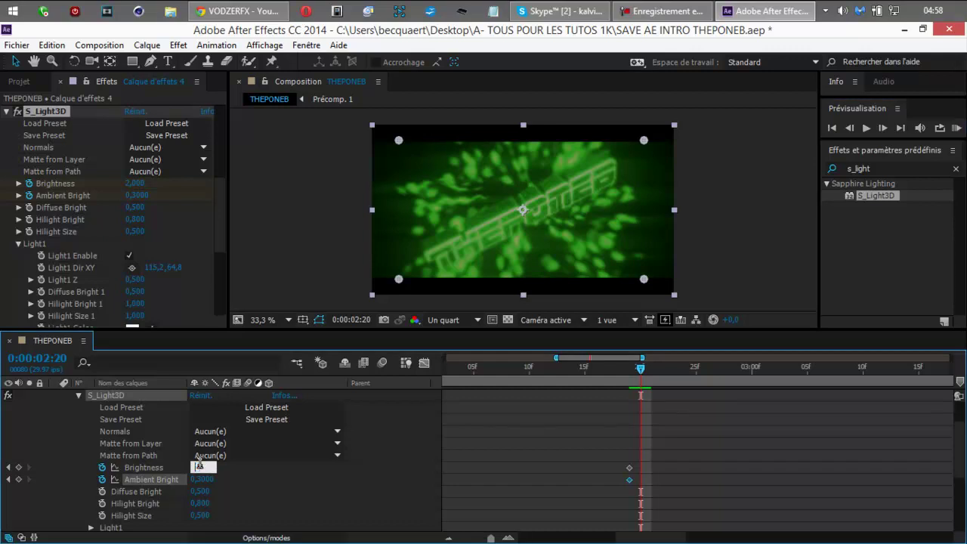
type("5")
key("Return")
left_click(202, 479)
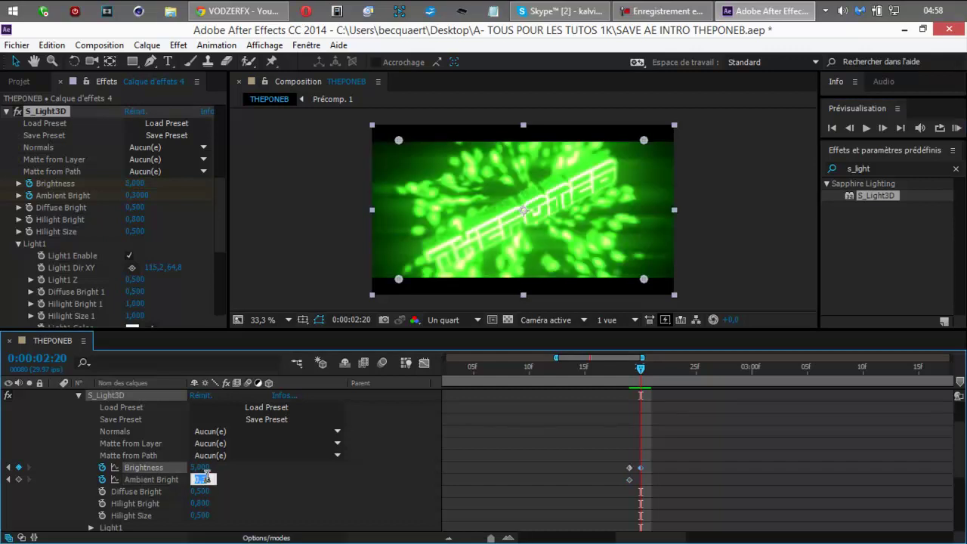
type("0,4")
key("Return")
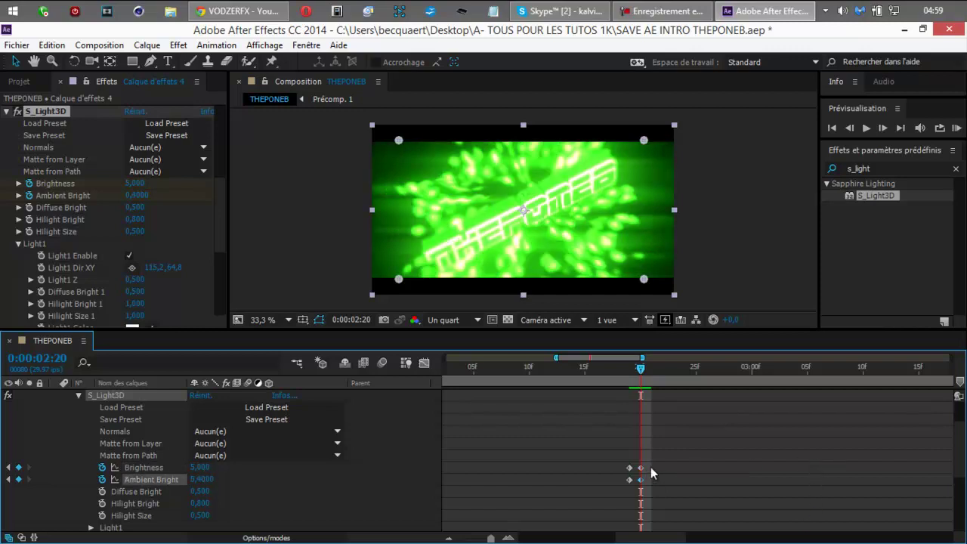
- Select the Brightness and Ambient Bright keyframes at 0:00:02:19 and 0:00:02:20, and move the current time to 0:00:03:15
left_click_drag(665, 459, 624, 486)
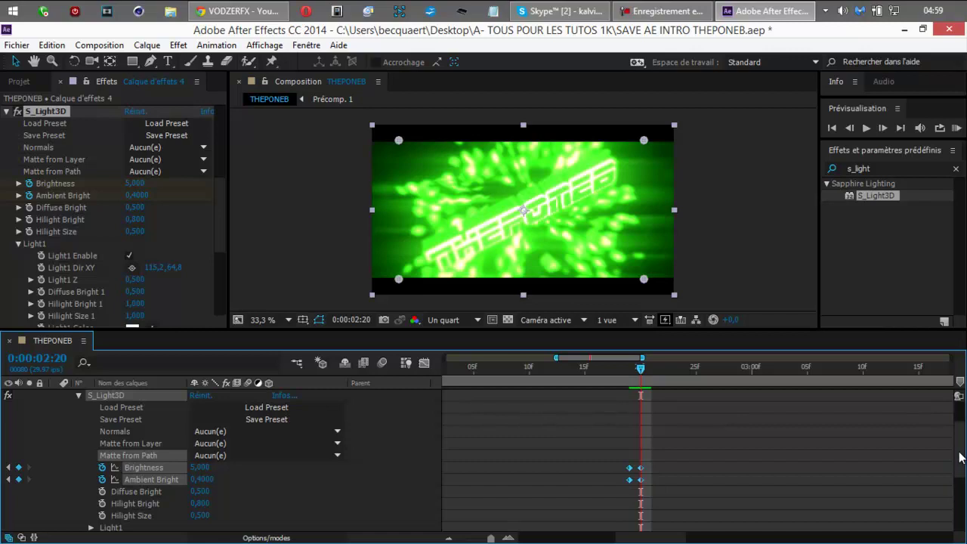
left_click_drag(960, 450, 953, 425)
left_click(919, 368)
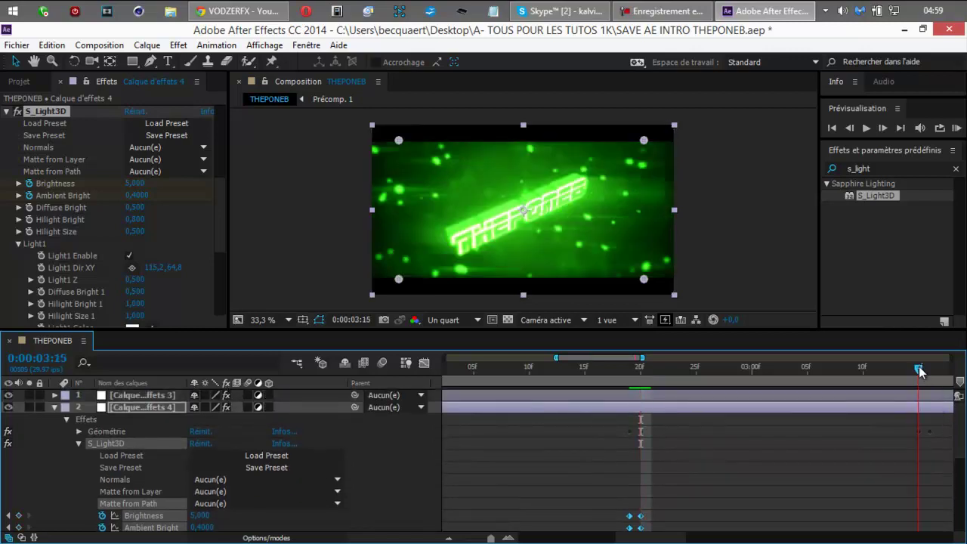
- Paste the copied S_Light3D Brightness and Ambient Bright keyframes on Calque d'effets 4 at 0:00:03:15, 03:21, 03:24 and 03:26
key("ctrl+v")
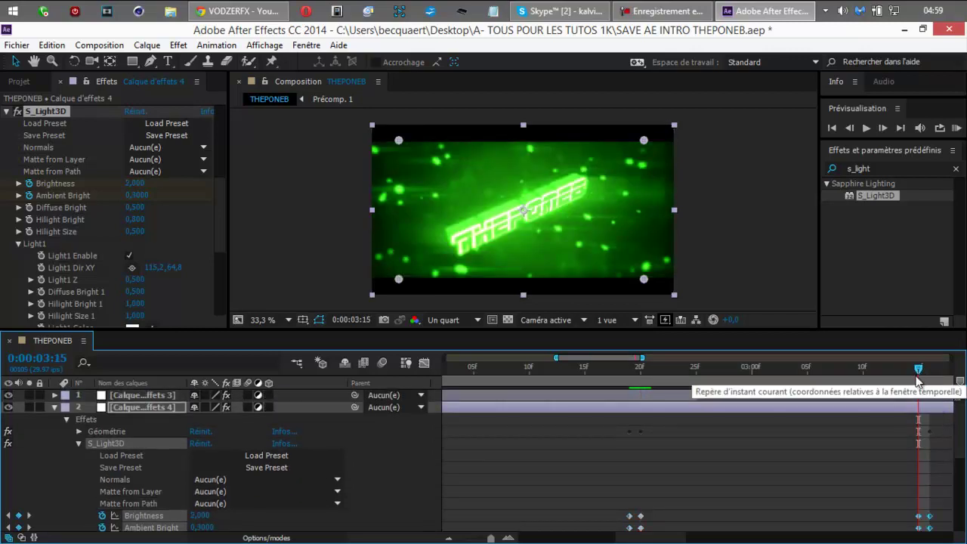
left_click_drag(627, 538, 672, 537)
left_click(661, 367)
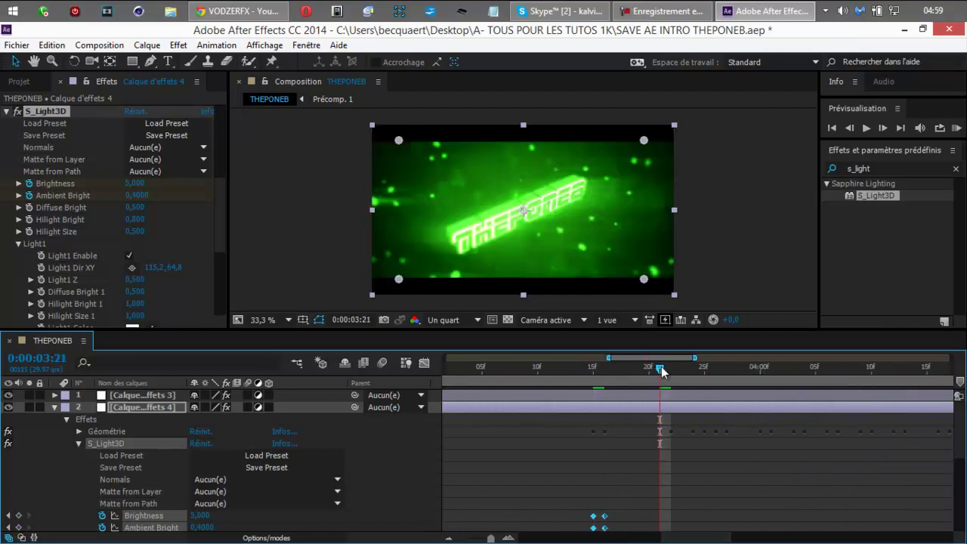
key("ctrl+v")
left_click(694, 368)
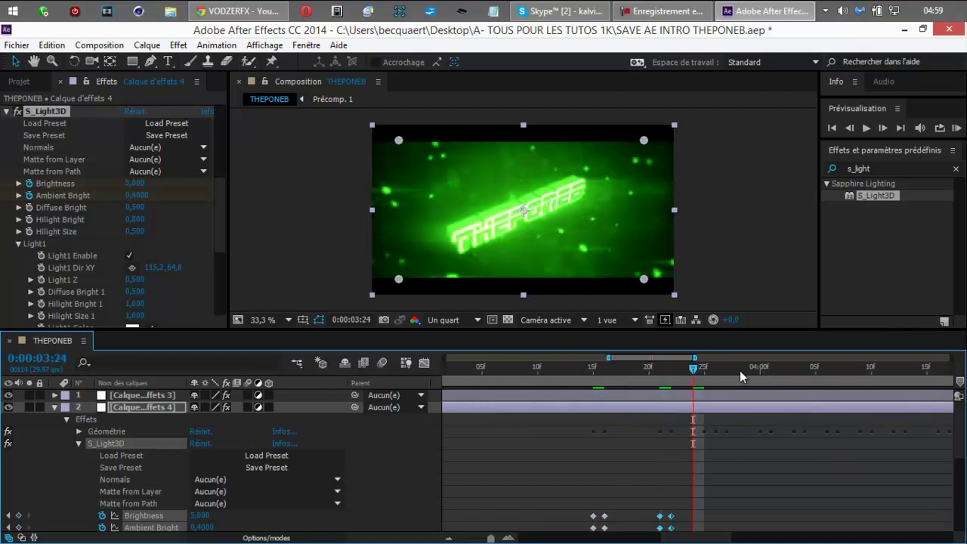
key("ctrl+v")
left_click(727, 368)
left_click(715, 368)
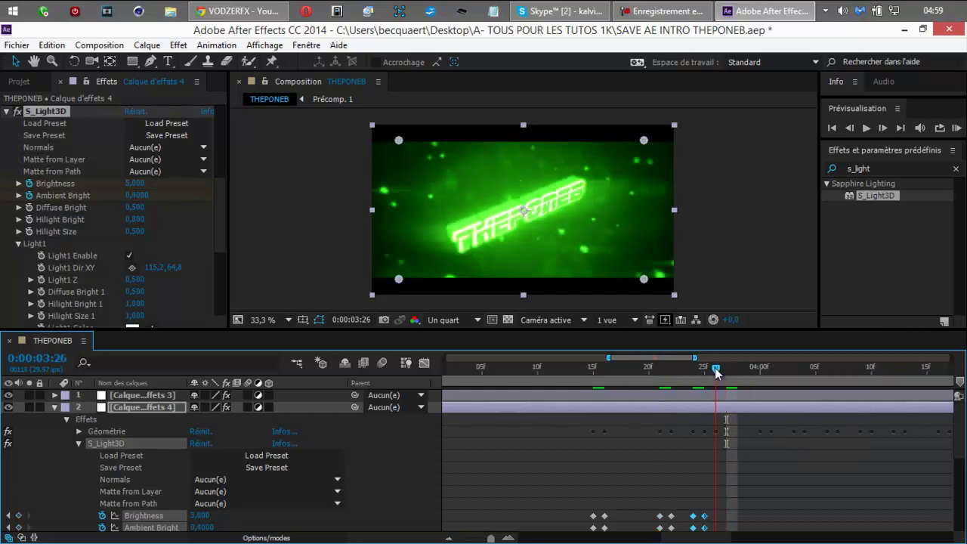
key("ctrl+v")
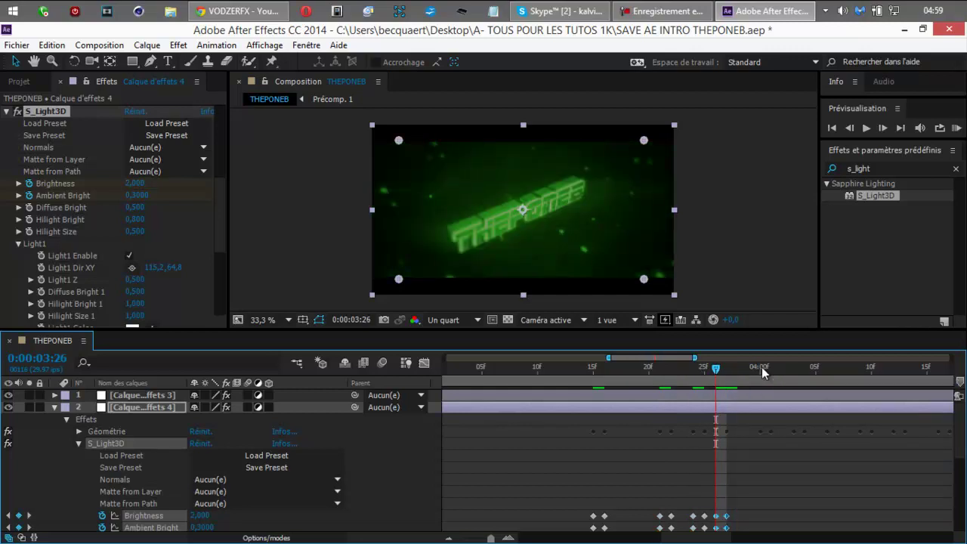
- Paste the S_Light3D brightness keyframe pair on Calque d'effets 4 at 0:00:04:00, 04:03 and 04:06
left_click(762, 367)
key("ctrl+v")
left_click(793, 367)
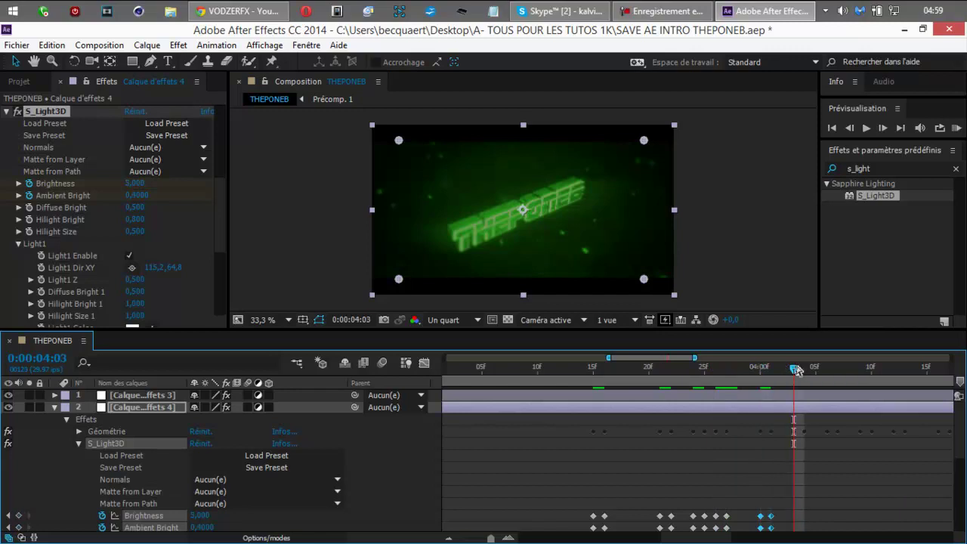
key("ctrl+v")
left_click(828, 368)
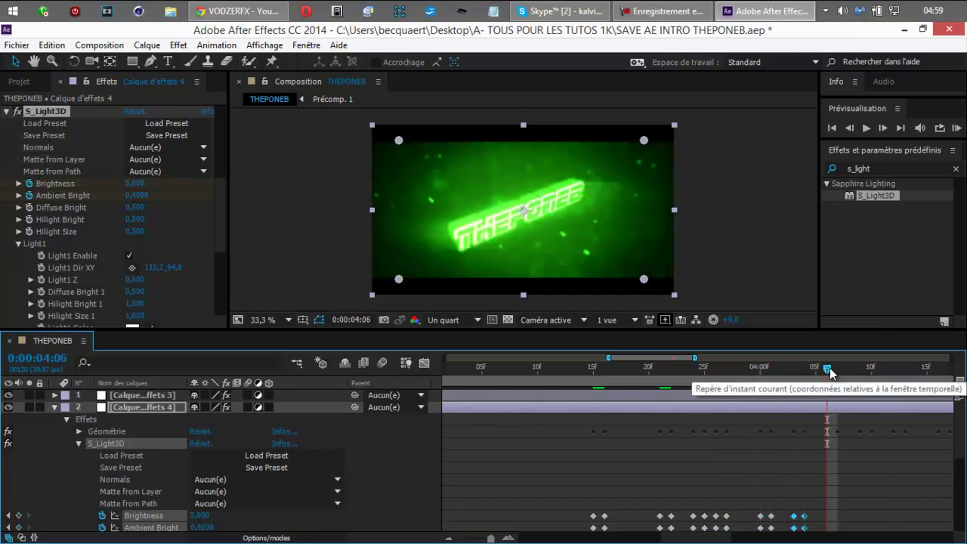
key("ctrl+v")
- Paste the S_Light3D brightness keyframe pair on Calque d'effets 4 at 0:00:04:09, 04:12 and 04:16
left_click(859, 368)
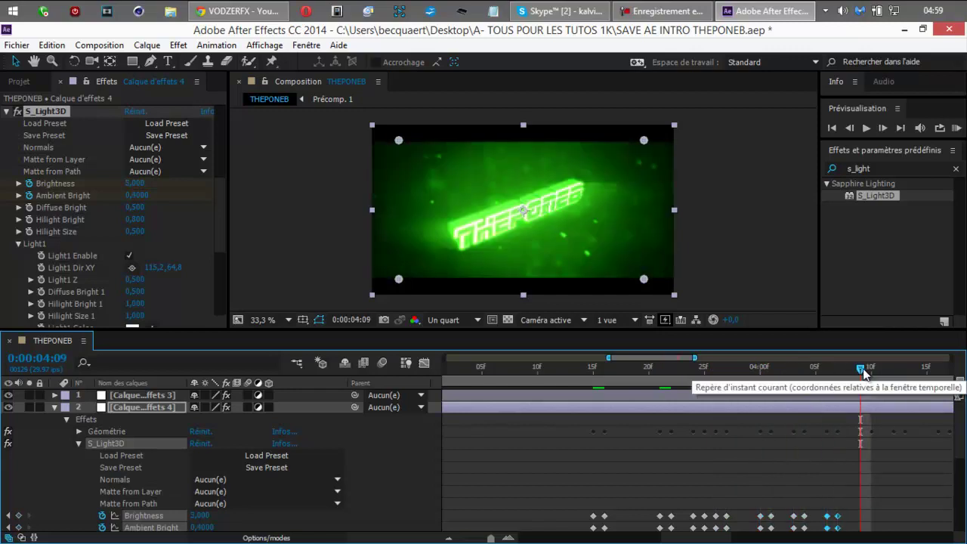
key("ctrl+v")
left_click(892, 367)
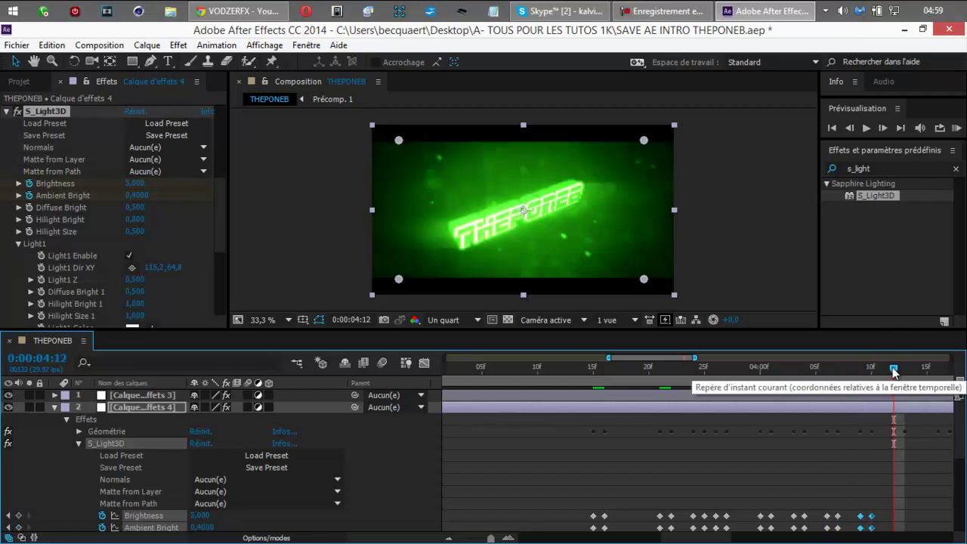
key("ctrl+v")
left_click(938, 368)
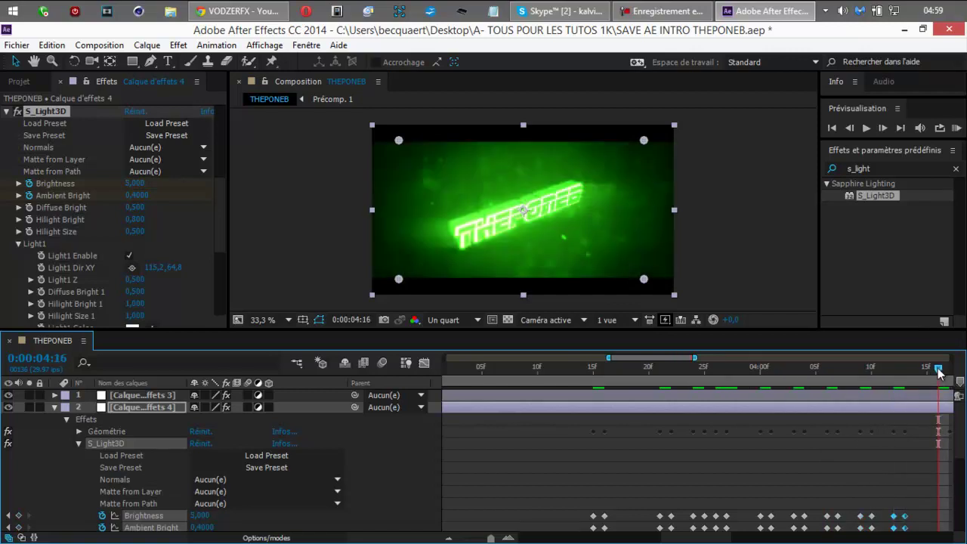
key("ctrl+v")
- Paste the S_Light3D brightness keyframe pair on Calque d'effets 4 at 0:00:04:19, 04:23 and 04:27
left_click_drag(697, 537, 730, 533)
left_click(723, 376)
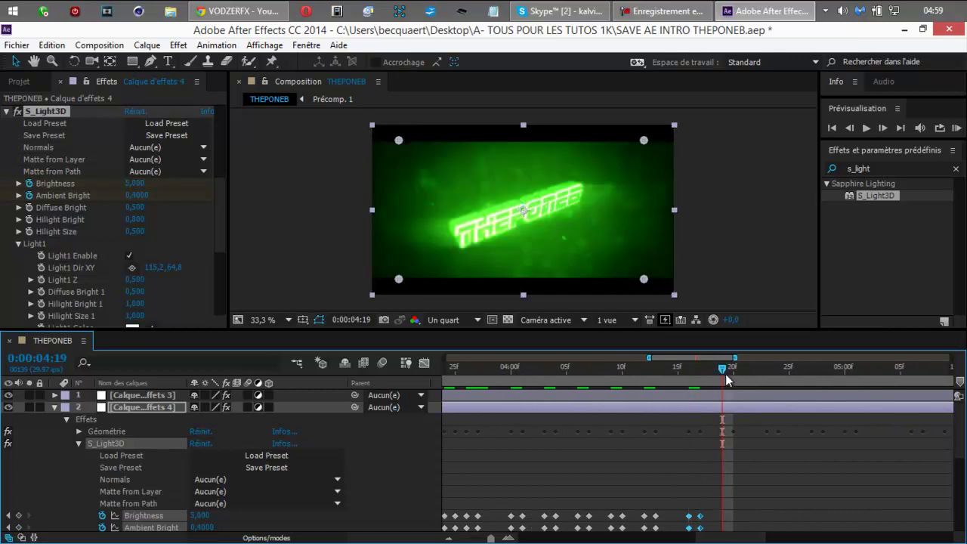
key("ctrl+v")
left_click(769, 368)
key("ctrl+v")
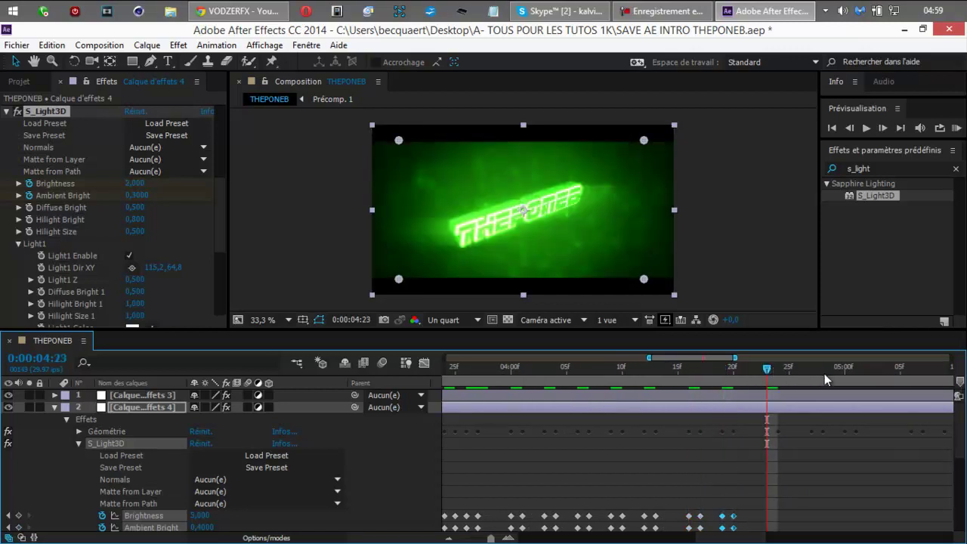
left_click(814, 369)
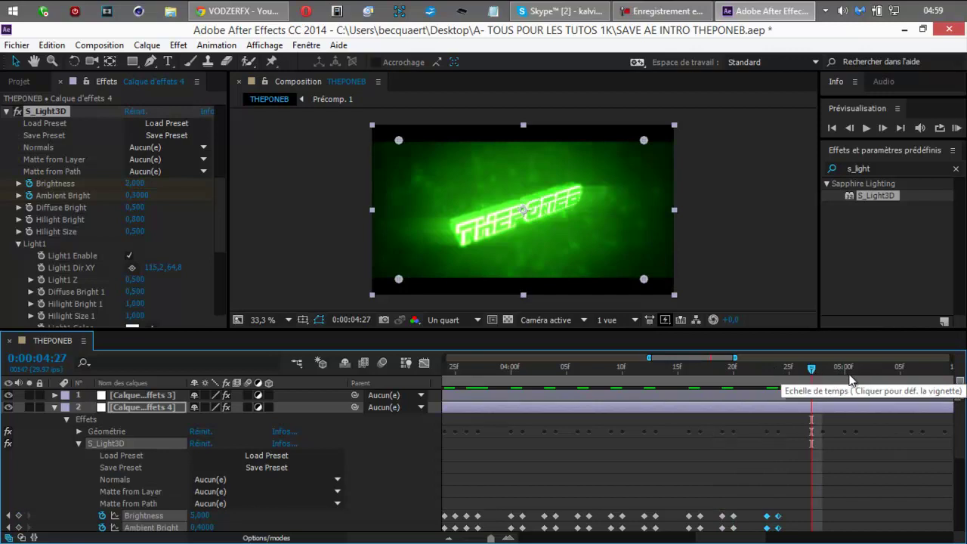
key("ctrl+v")
- Paste the copied Brightness and Ambient Bright keyframes on Calque d'effets 4 at 0:00:05:00, 05:06, 05:09, 05:11 and 05:15
left_click(844, 368)
key("ctrl+v")
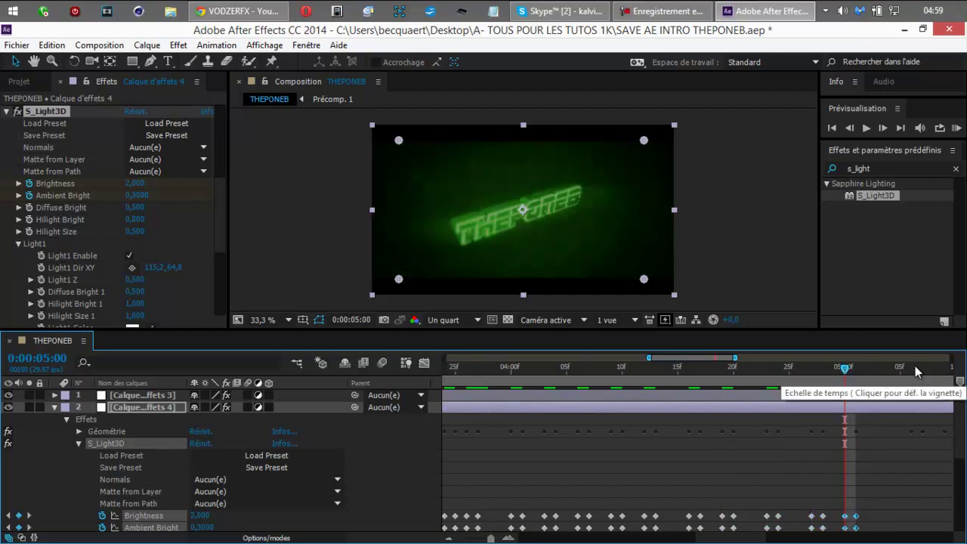
left_click(912, 367)
key("ctrl+v")
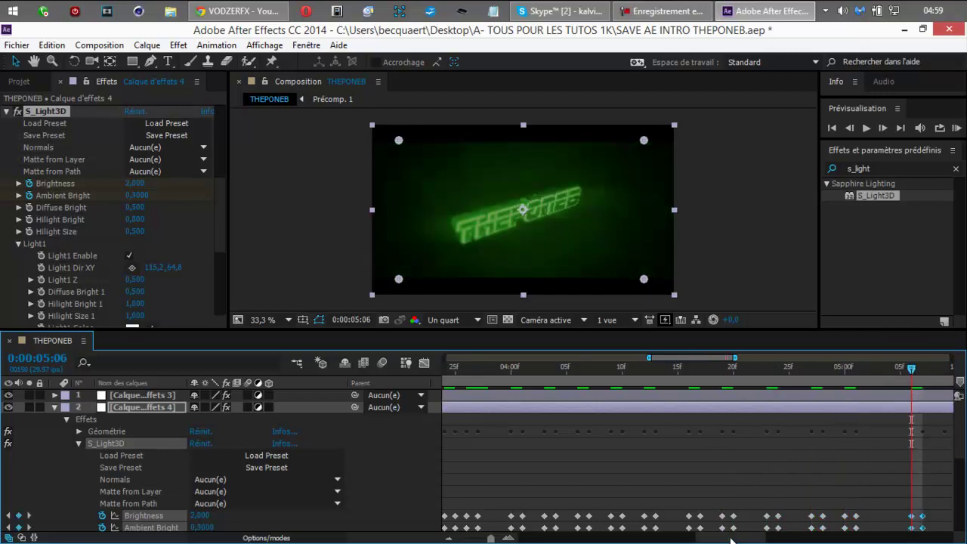
left_click_drag(732, 537, 780, 537)
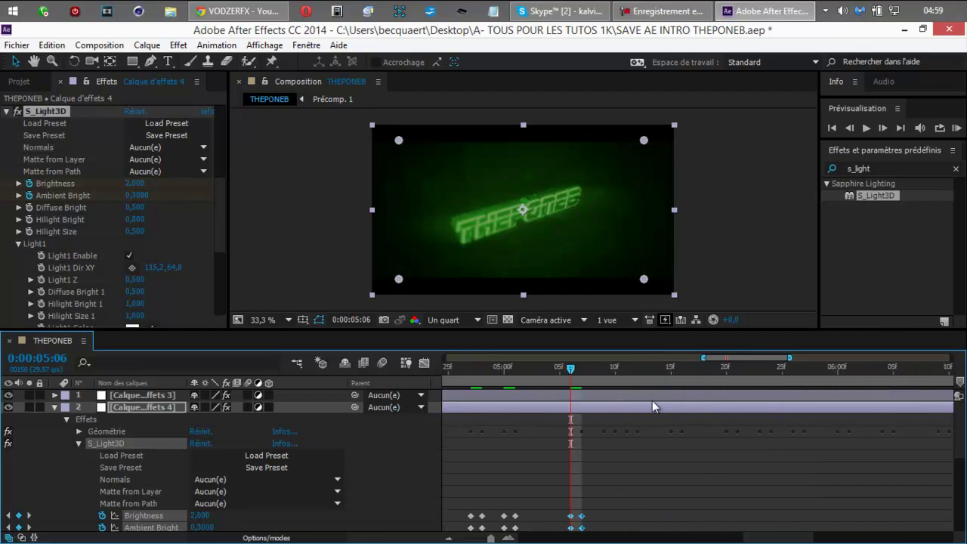
left_click(607, 377)
key("ctrl+v")
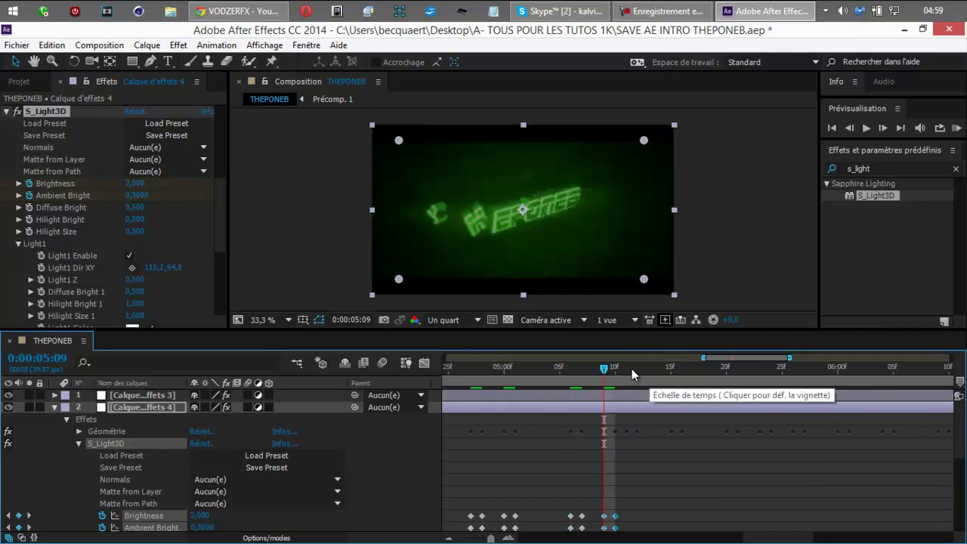
left_click(632, 372)
key("ctrl+v")
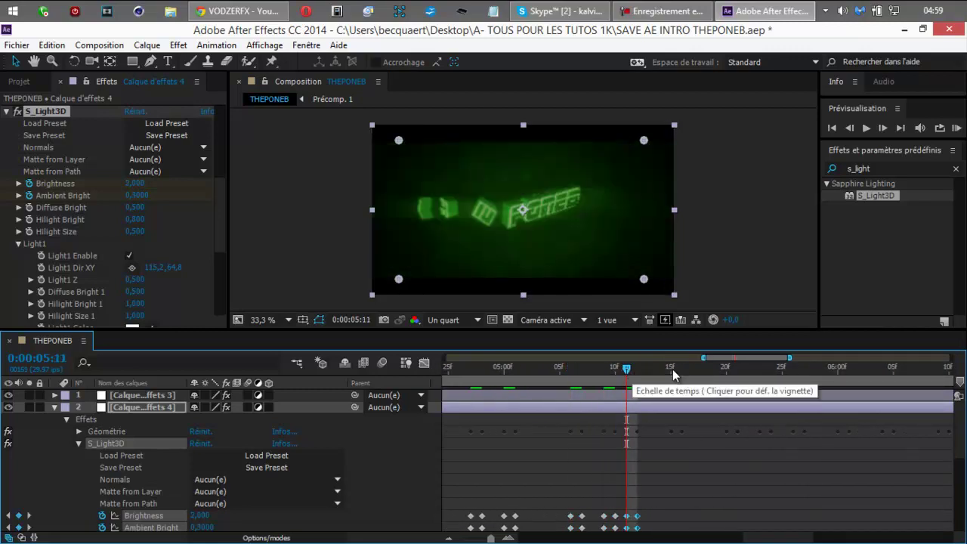
left_click(673, 371)
key("ctrl+v")
- Paste the S_Light3D brightness keyframe pair on Calque d'effets 4 at 0:00:05:20, 05:23 and 05:26
left_click(728, 370)
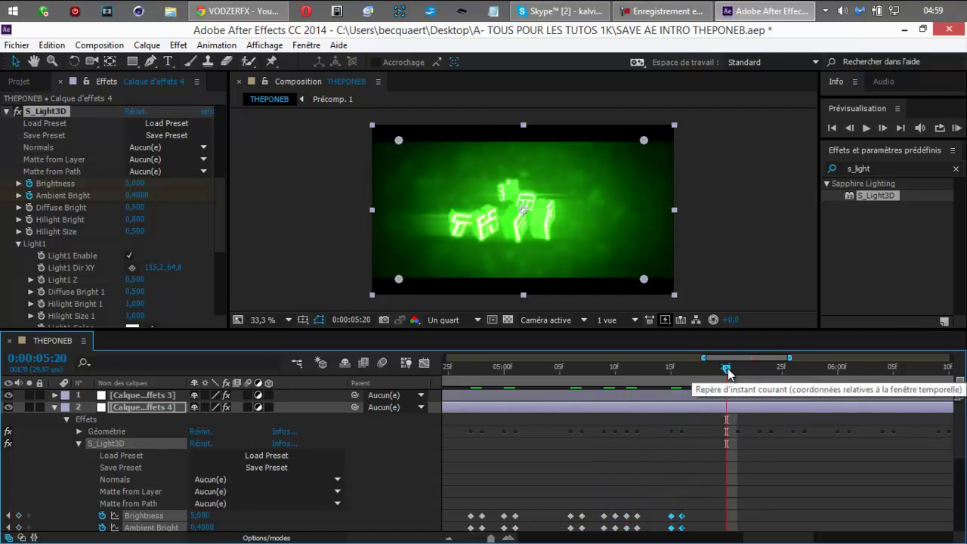
key("ctrl+v")
left_click(760, 367)
key("ctrl+v")
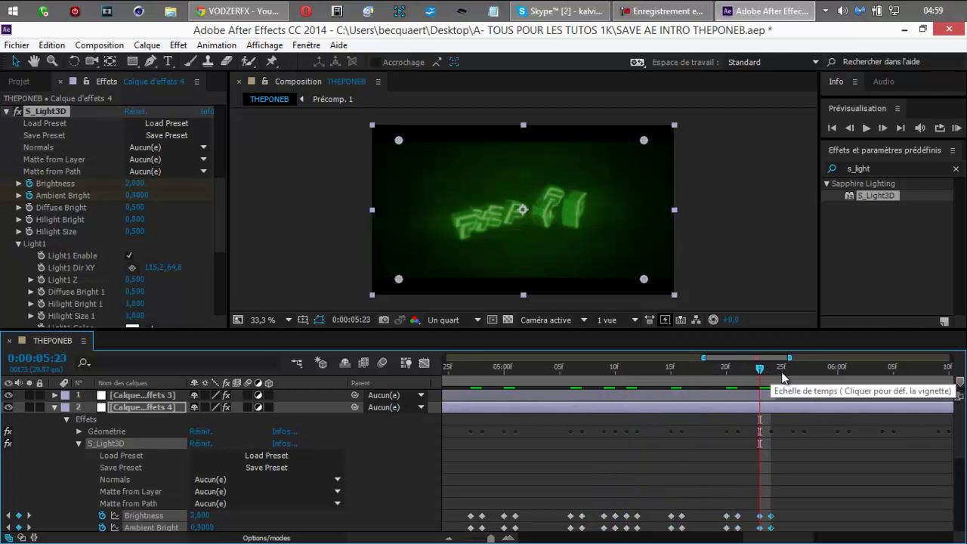
left_click(793, 369)
key("ctrl+v")
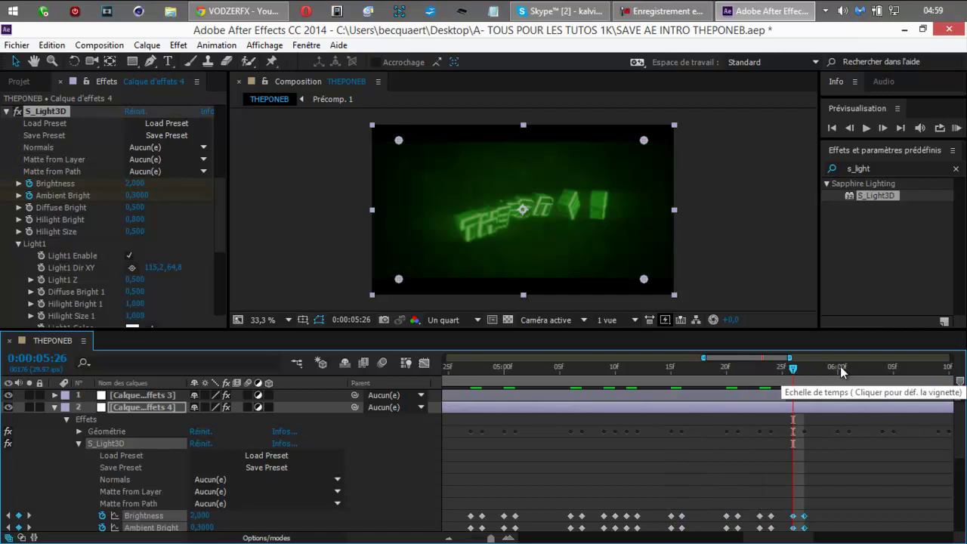
- Paste the S_Light3D brightness keyframe pair on Calque d'effets 4 at 0:00:06:00, 06:04 and 06:09
left_click(839, 370)
key("ctrl+v")
left_click(882, 370)
key("ctrl+v")
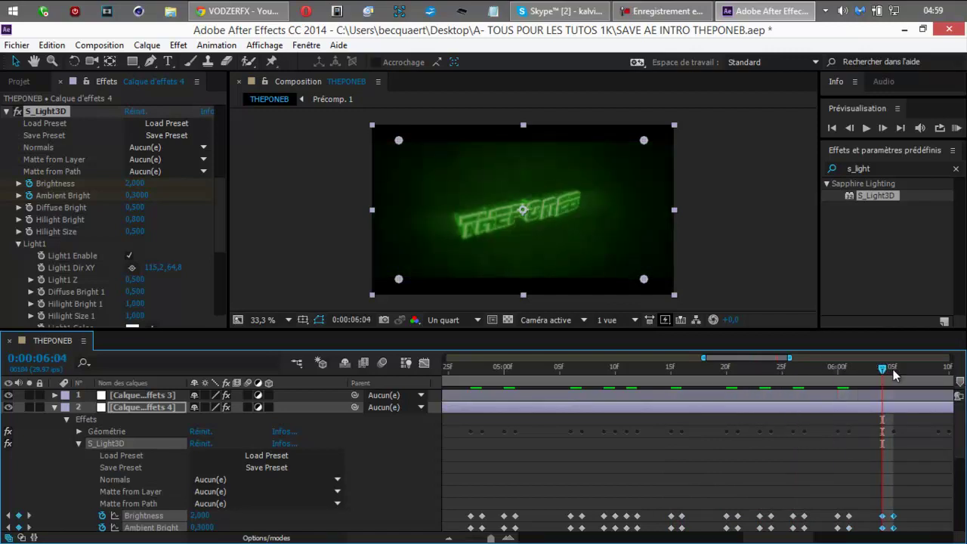
left_click(938, 367)
key("ctrl+v")
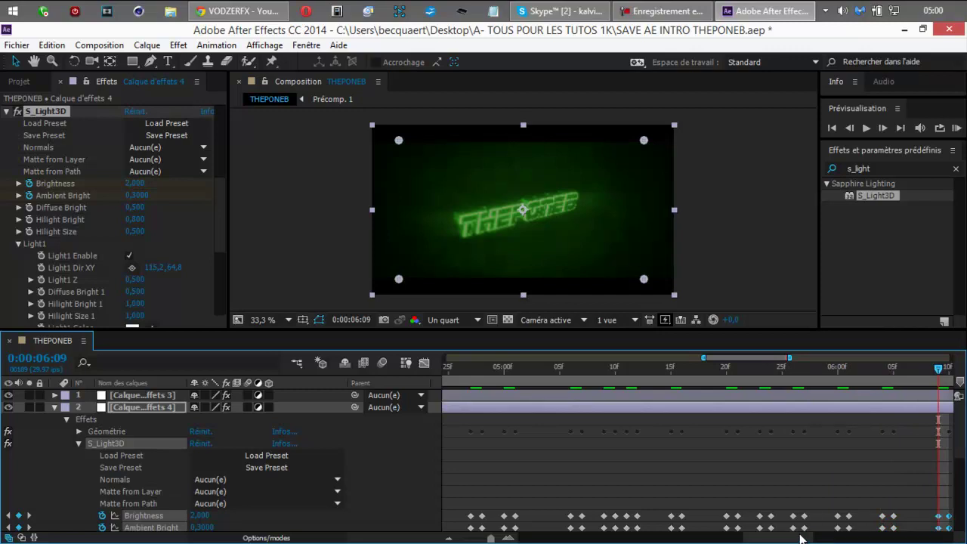
- Paste the copied Brightness and Ambient Bright keyframes on Calque d'effets 4 at 0:00:06:12, 06:15, 06:20, 06:23 and 06:26
left_click_drag(802, 538, 830, 538)
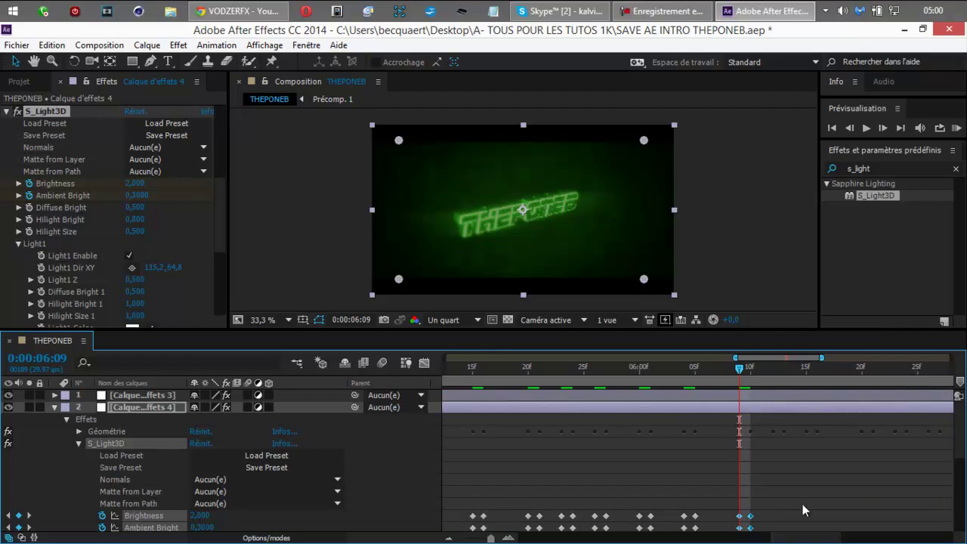
left_click(773, 367)
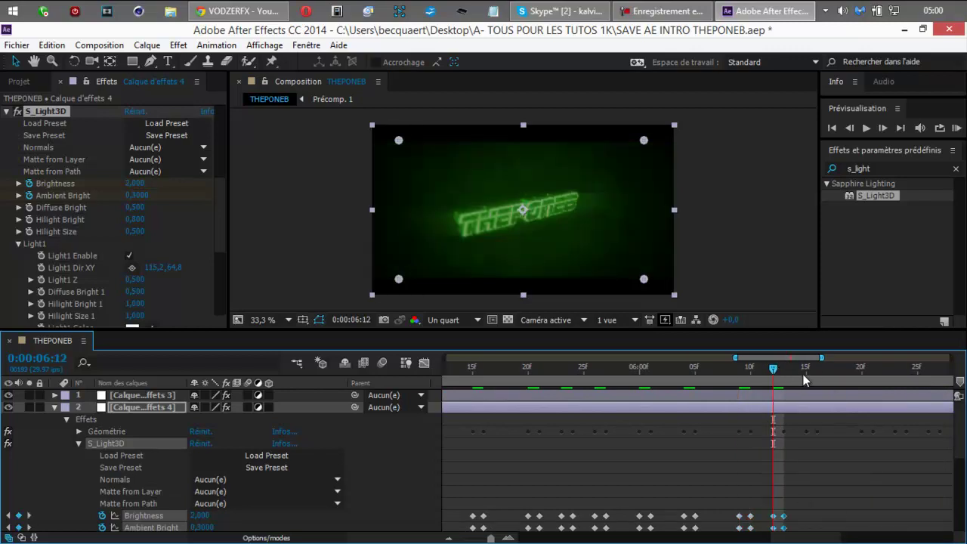
left_click(805, 366)
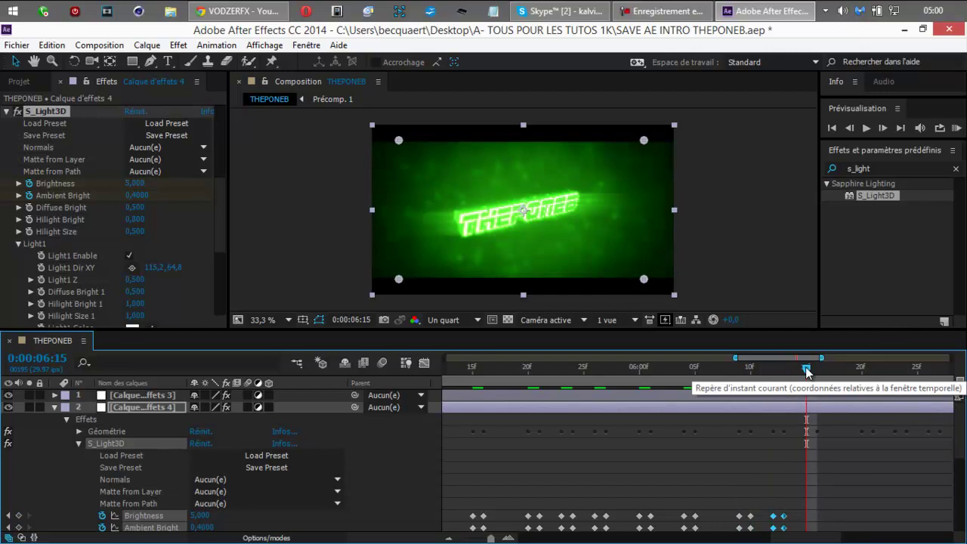
key("ctrl+v")
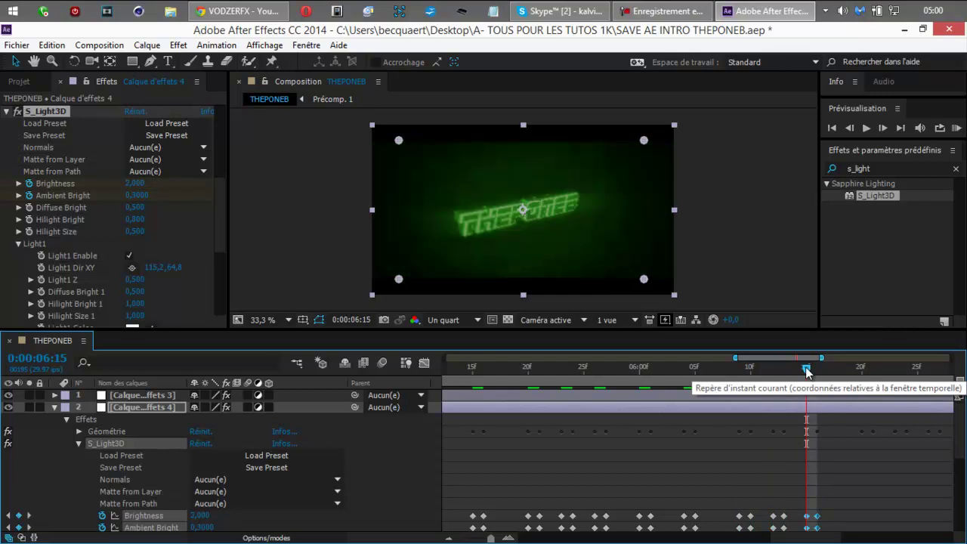
left_click(861, 367)
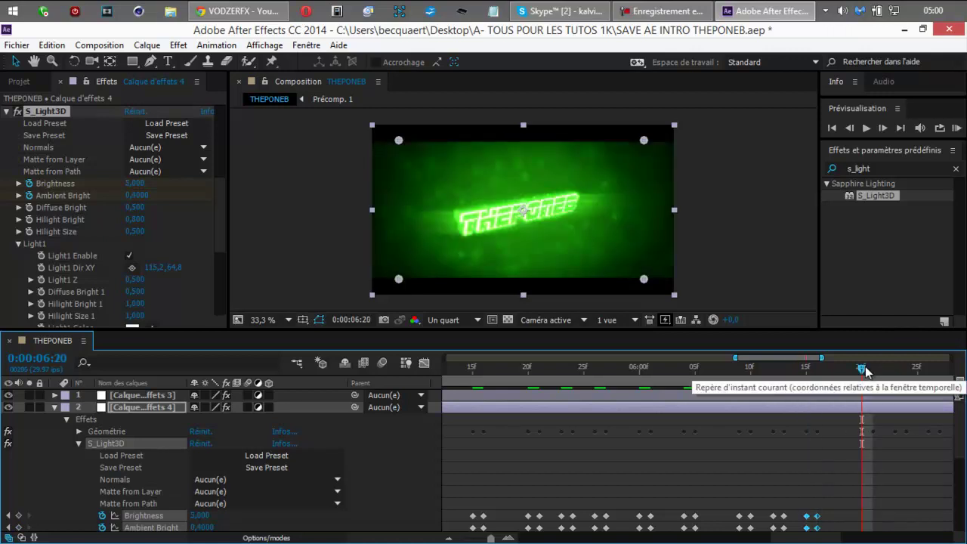
left_click(896, 367)
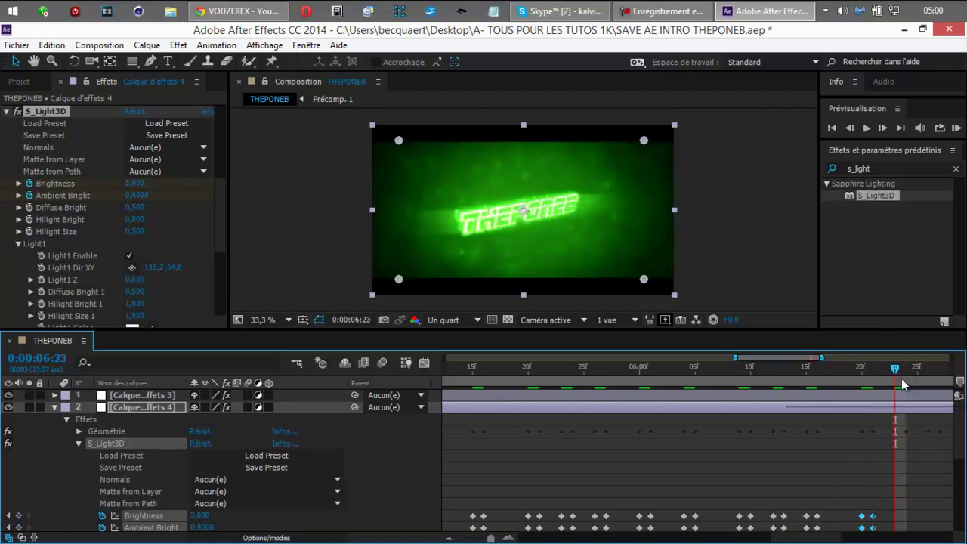
key("ctrl+v")
left_click(928, 367)
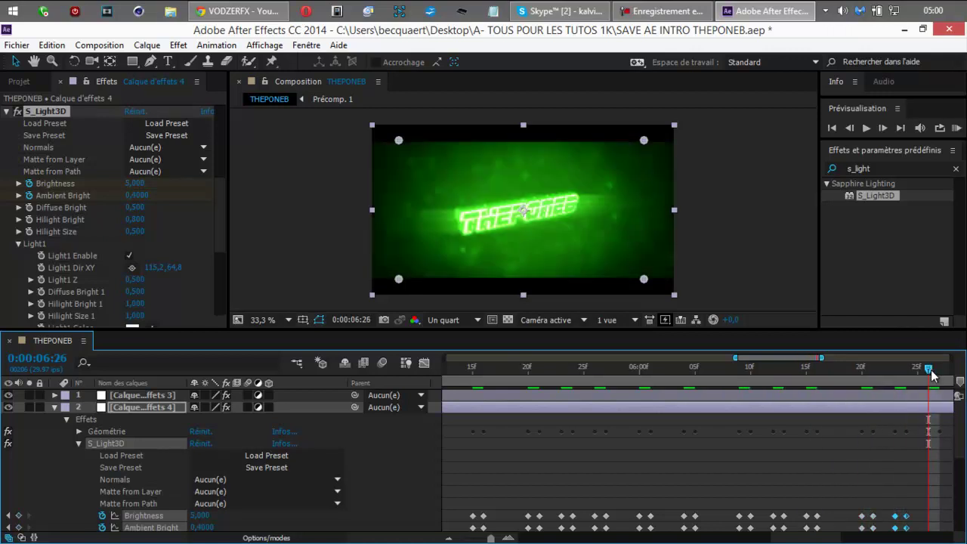
key("ctrl+v")
- Paste the S_Light3D brightness keyframe pair on Calque d'effets 4 at 0:00:07:00, 07:04 and 07:09
left_click_drag(794, 537, 839, 537)
left_click(669, 368)
key("ctrl+v")
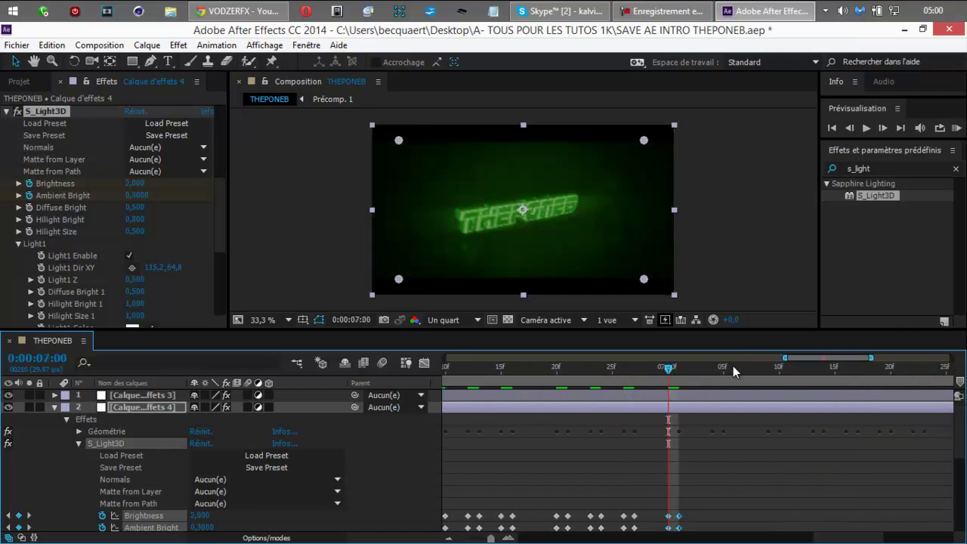
left_click(712, 366)
key("ctrl+v")
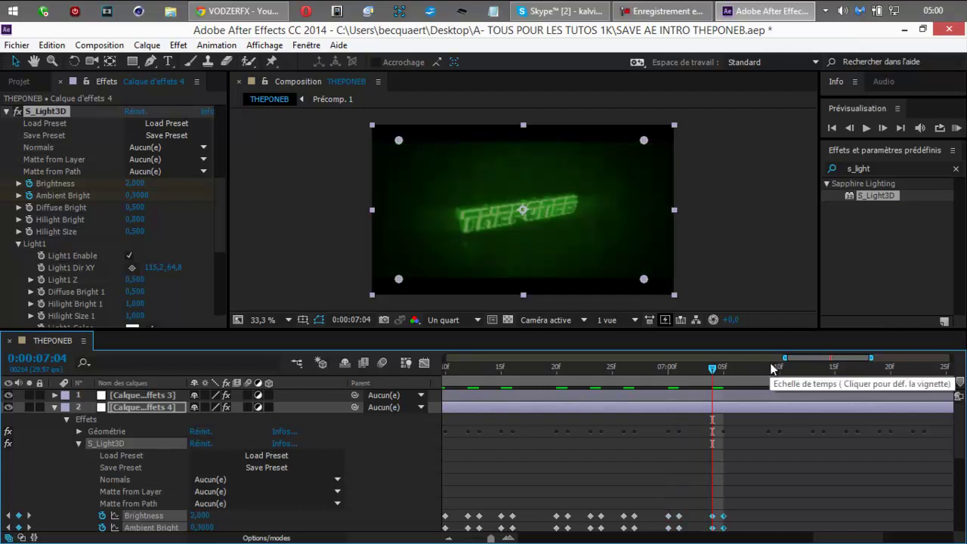
left_click(768, 367)
key("ctrl+v")
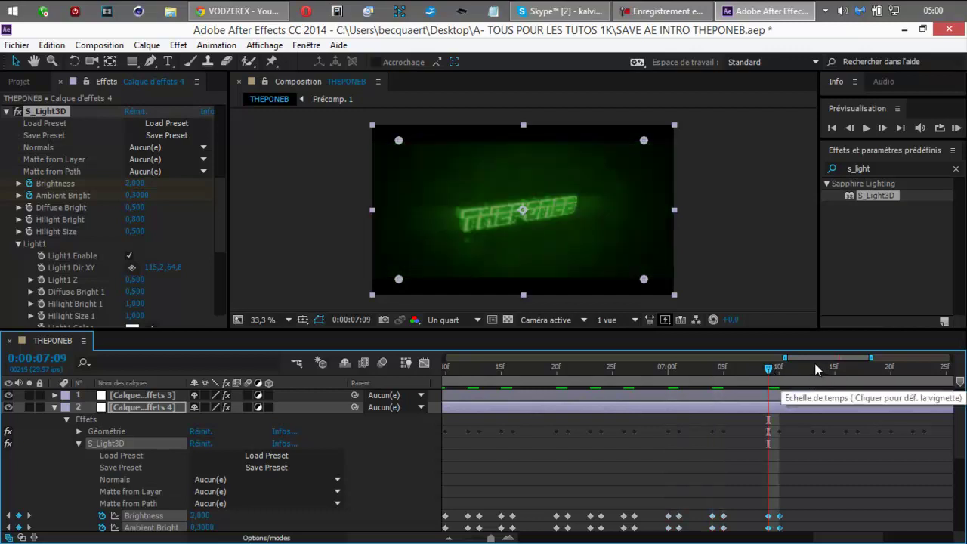
- Paste the S_Light3D brightness keyframe pair on Calque d'effets 4 at 0:00:07:13, 07:16, 07:19 and 07:22
left_click(813, 367)
key("ctrl+v")
left_click(846, 368)
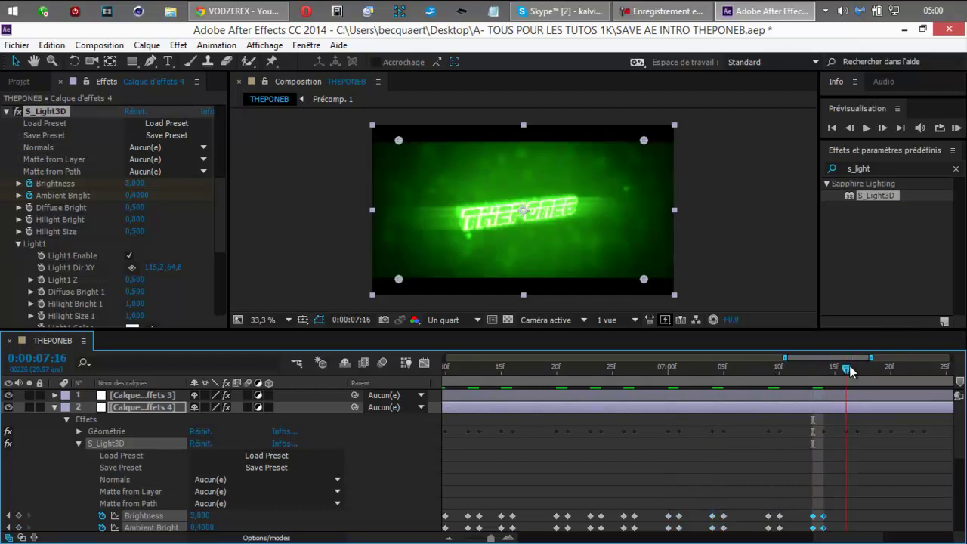
key("ctrl+v")
left_click(879, 368)
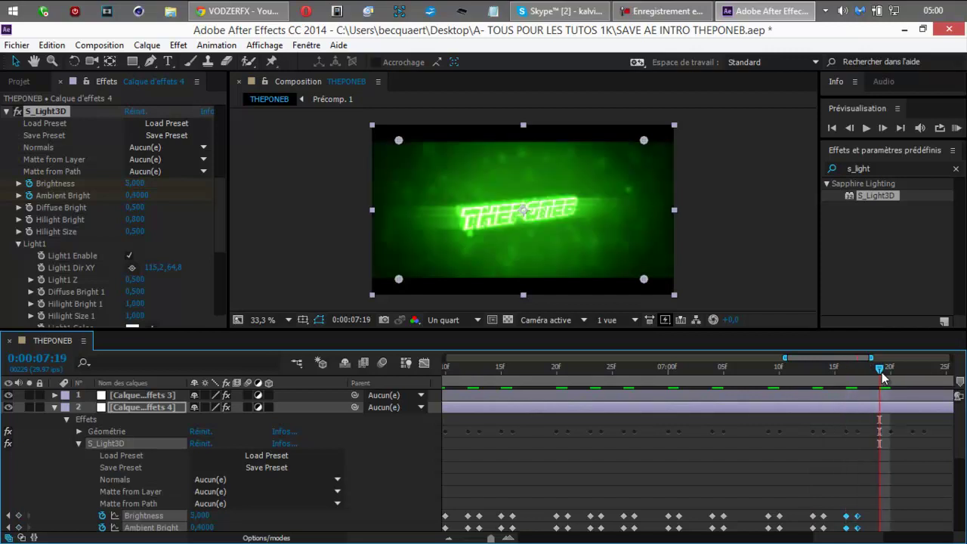
key("ctrl+v")
left_click(912, 368)
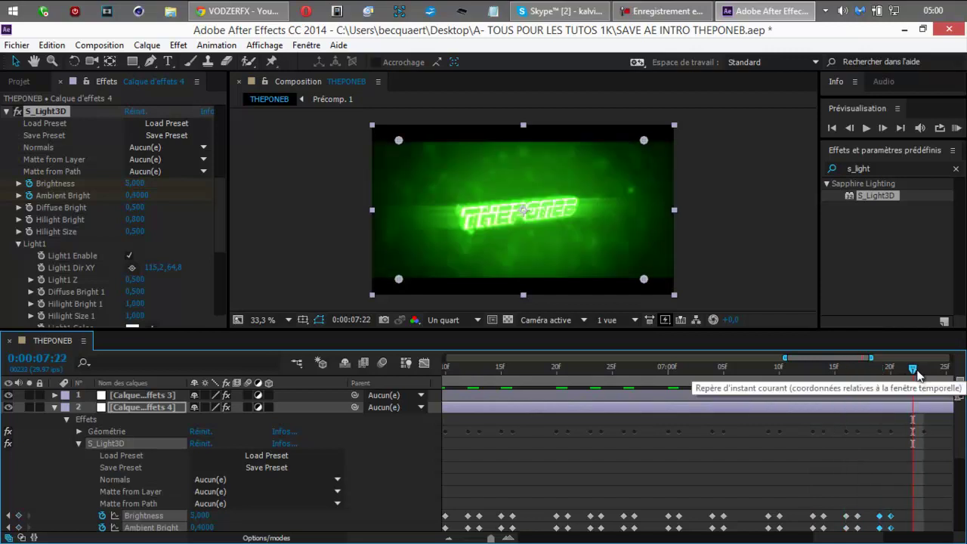
key("ctrl+v")
- Paste the S_Light3D brightness keyframe pair on Calque d'effets 4 at 0:00:07:27, 08:00 and 08:05
left_click_drag(866, 538, 917, 538)
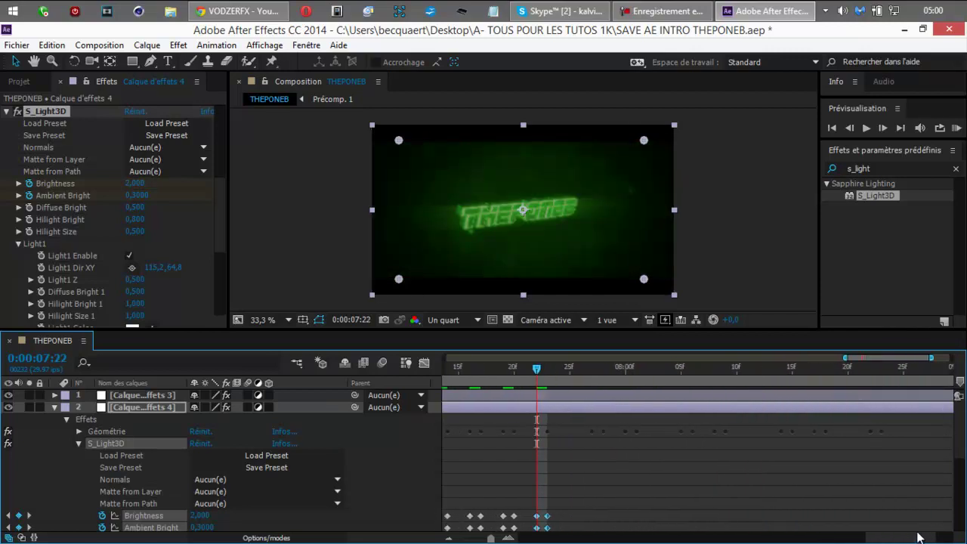
left_click(596, 366)
key("ctrl+v")
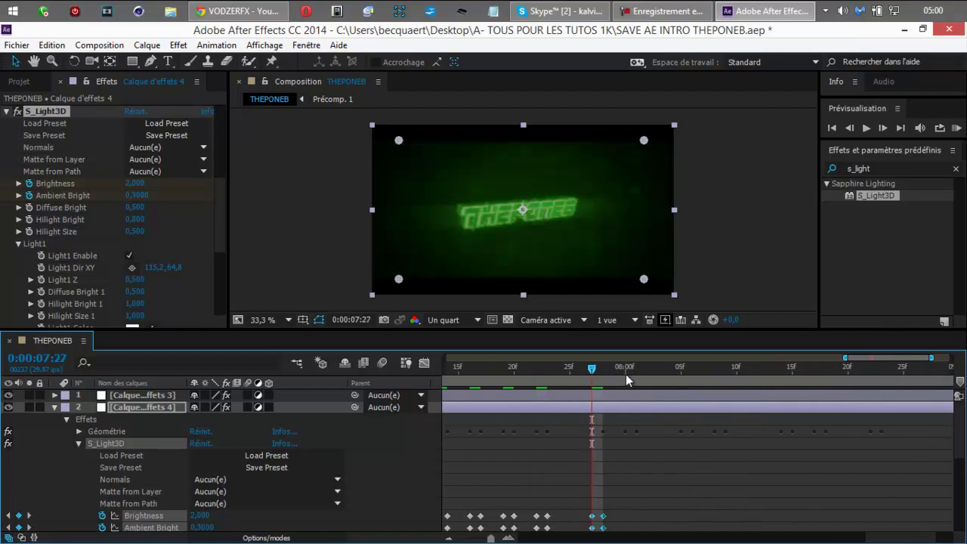
left_click(628, 367)
key("ctrl+v")
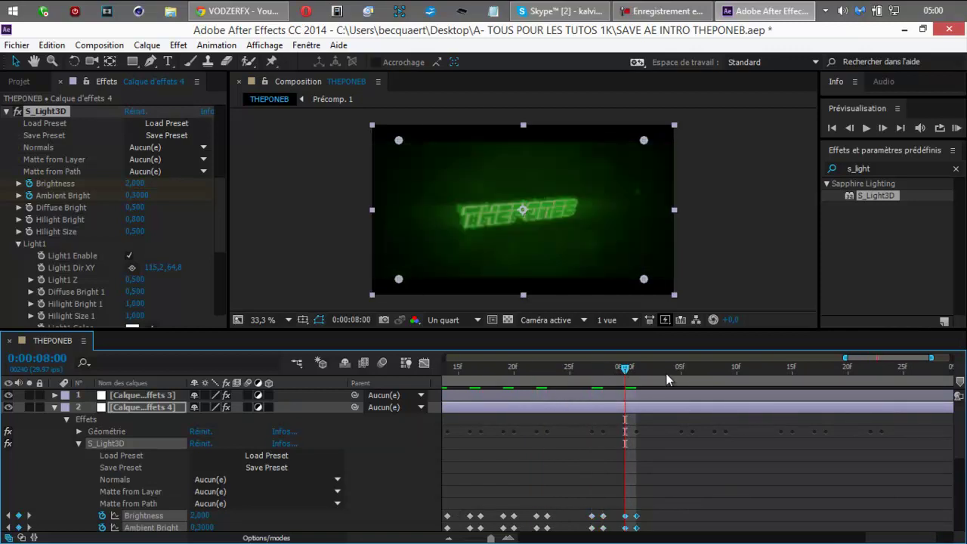
left_click(681, 370)
key("ctrl+v")
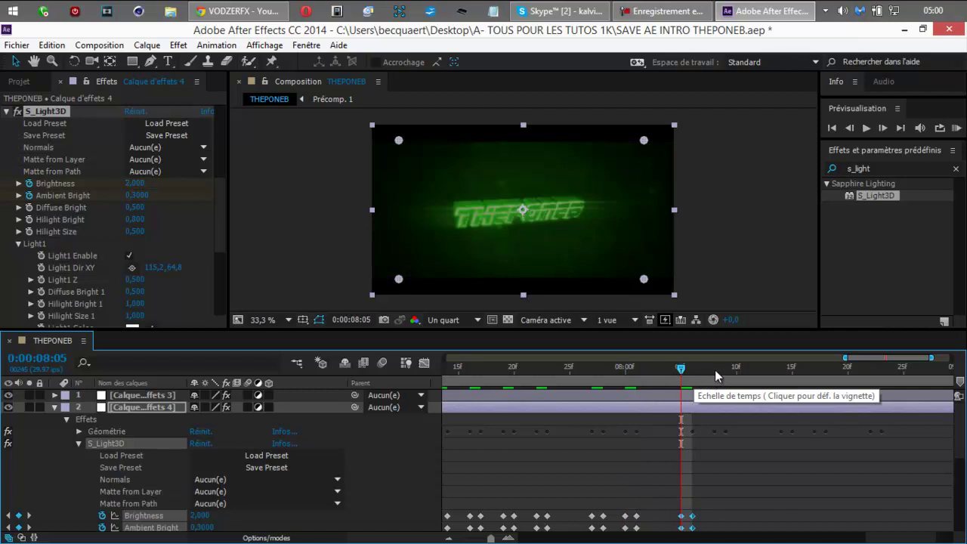
- Paste the S_Light3D brightness keyframe pair on Calque d'effets 4 at 0:00:08:08, 08:14, 08:17 and 08:22
left_click(715, 370)
key("ctrl+v")
left_click(781, 369)
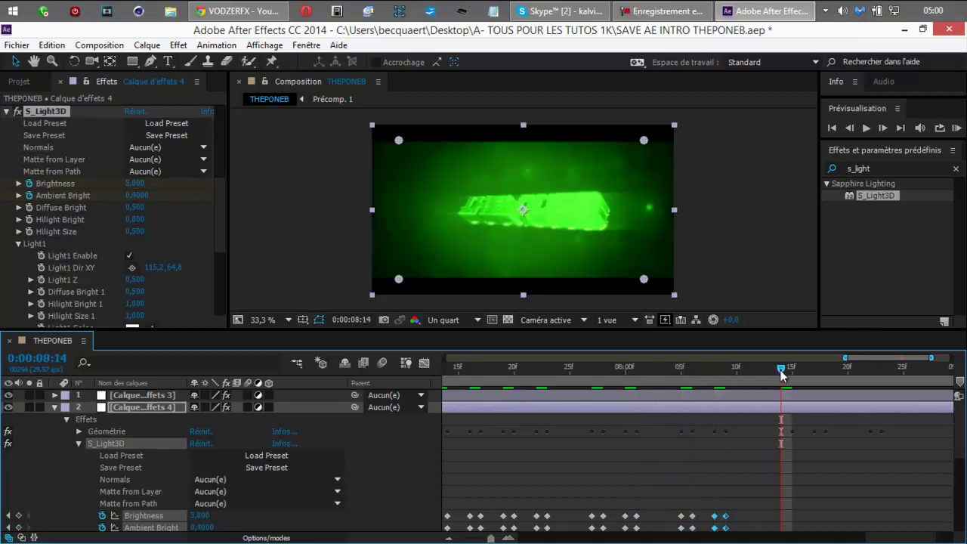
key("ctrl+v")
left_click(814, 369)
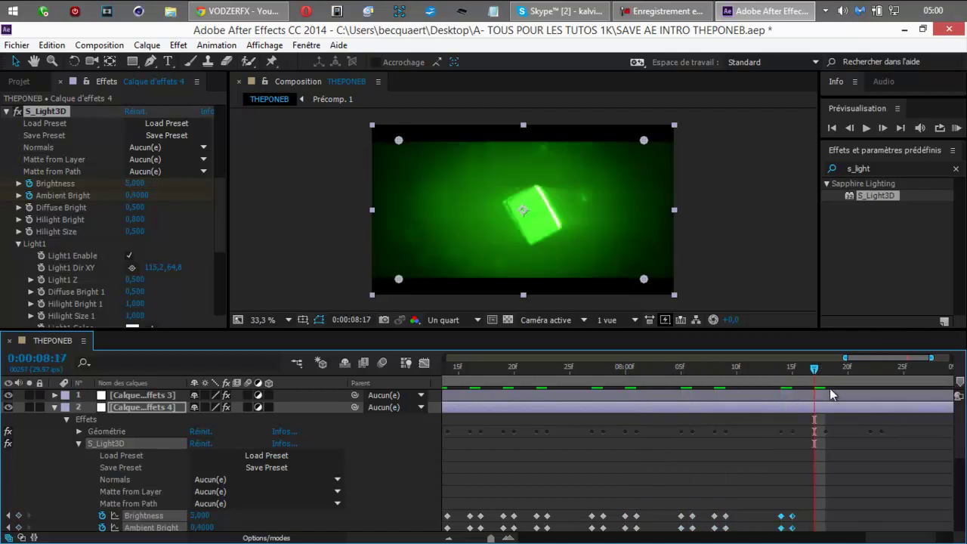
key("ctrl+v")
left_click(870, 367)
key("ctrl+v")
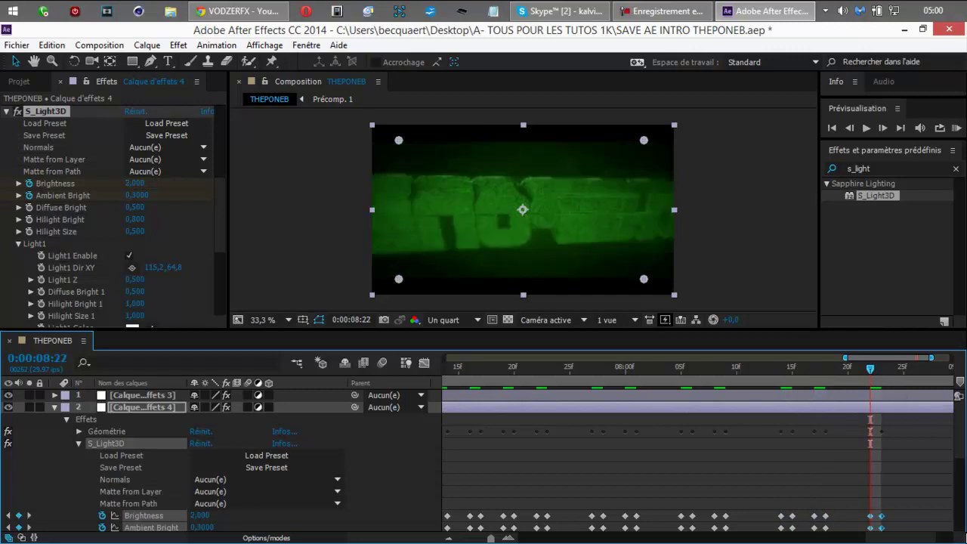
- Copy only the first Brightness and Ambient Bright keyframes at 0:00:08:22 and paste them at 0:00:09:09
left_click_drag(935, 537, 951, 537)
left_click_drag(913, 369, 937, 369)
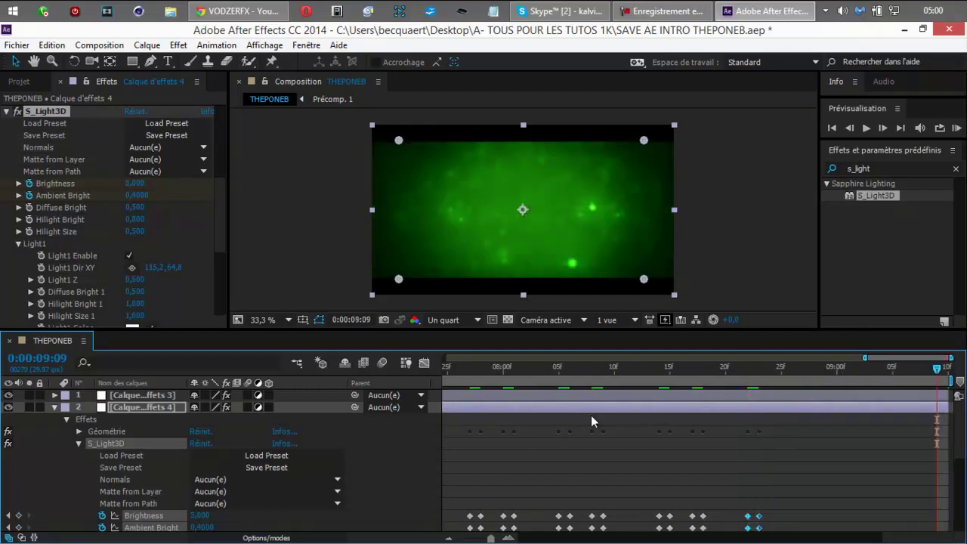
left_click(843, 502)
left_click_drag(733, 506, 751, 527)
key("ctrl+c")
key("ctrl+v")
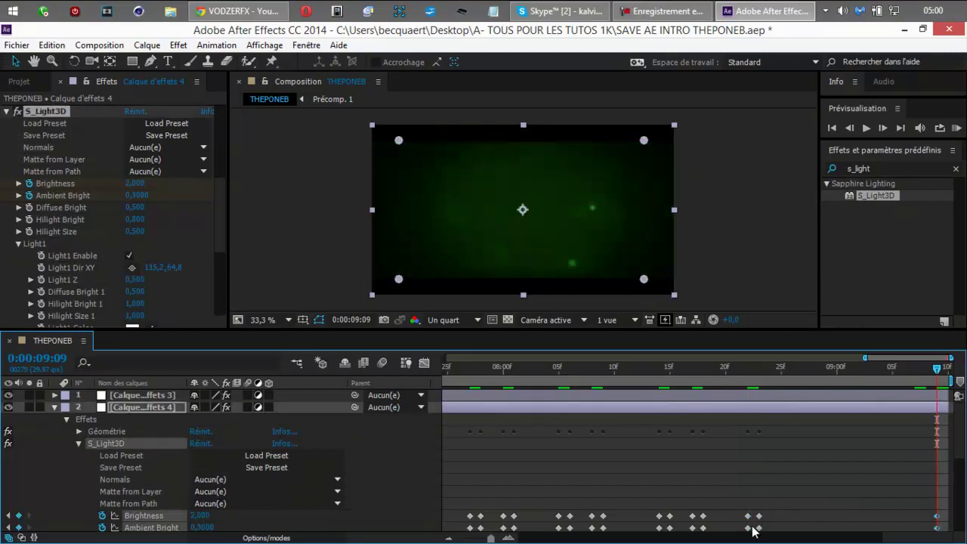
- Collapse the S_Light3D properties and play a RAM preview of the THEPONEB composition
left_click(78, 444)
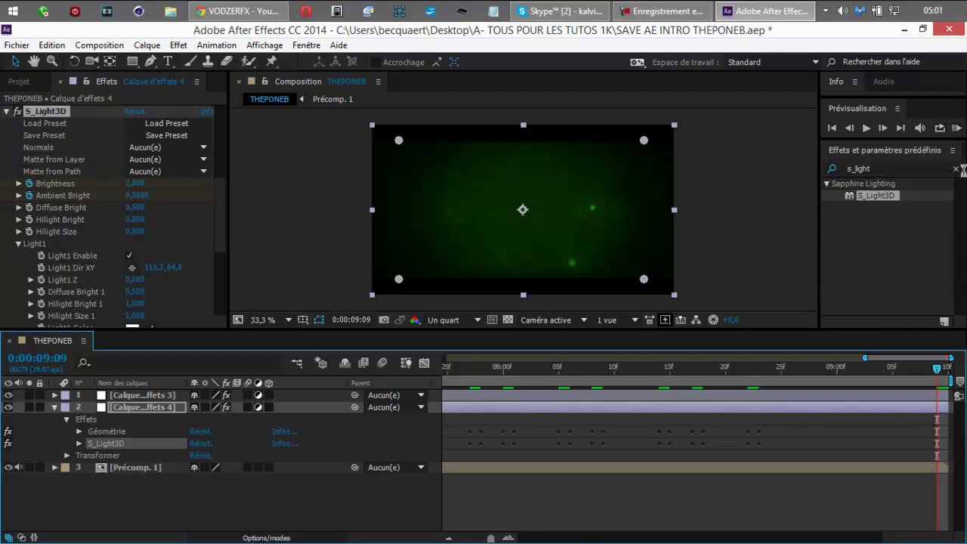
left_click(956, 128)
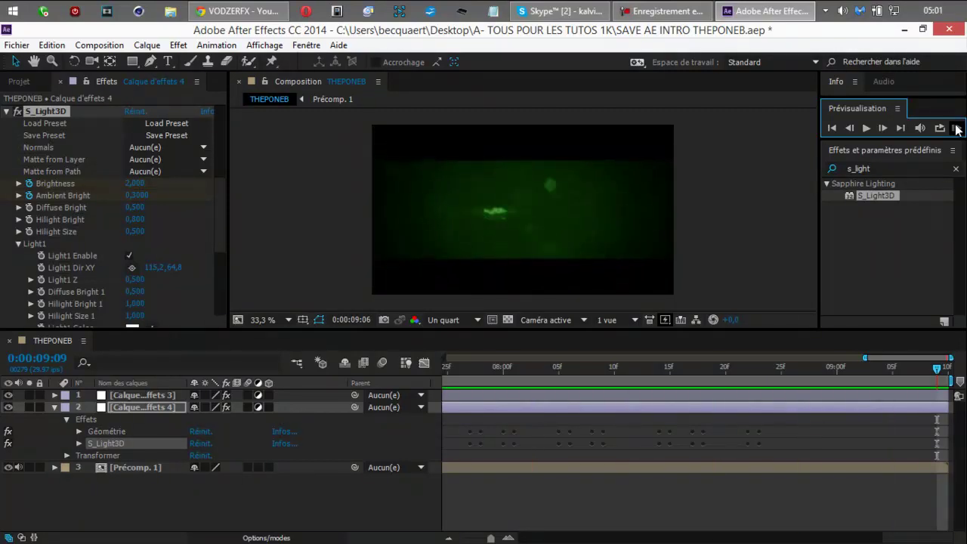
left_click(957, 130)
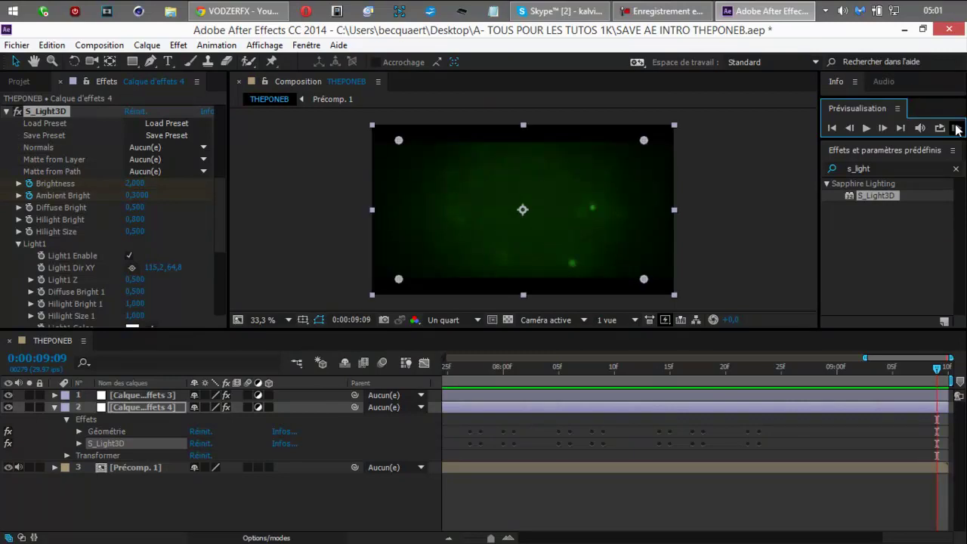
- Search the effects for s_shake and apply S_Shake to Calque d'effets 4 below S_Light3D
left_click_drag(886, 166, 853, 169)
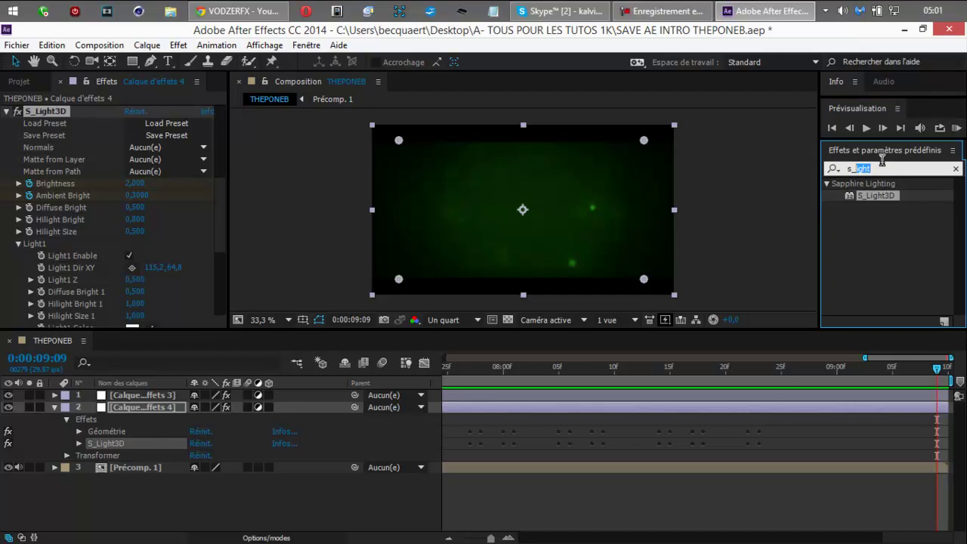
type("shake")
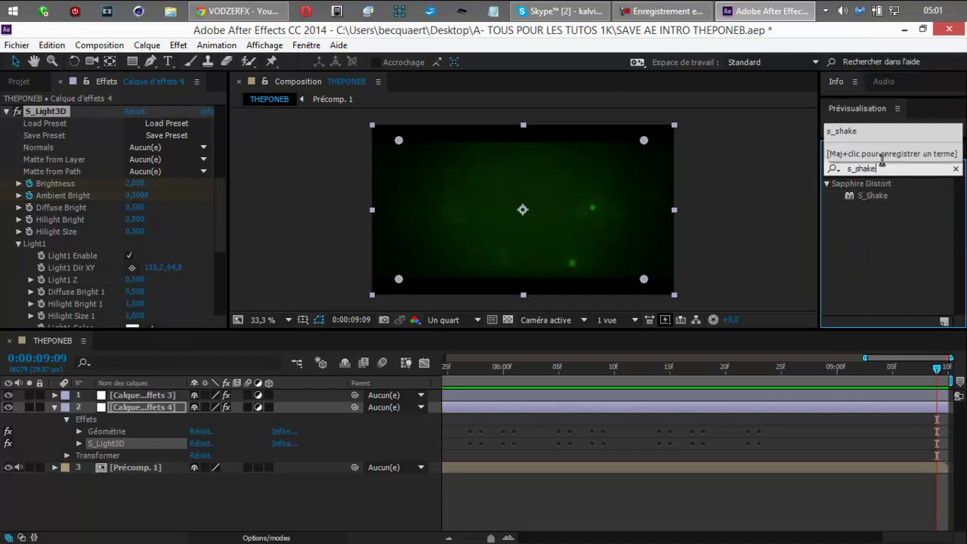
left_click_drag(861, 198, 113, 445)
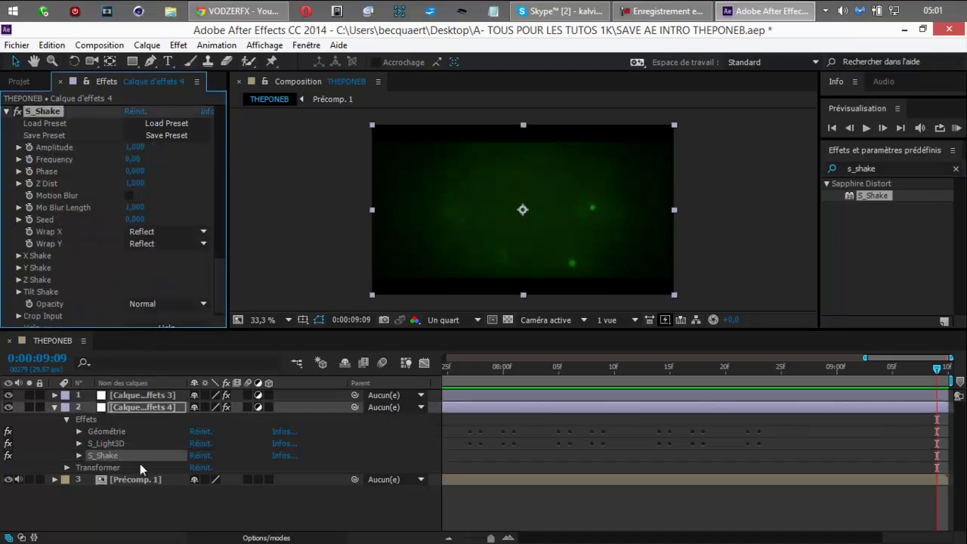
- Save the project under its existing file name
left_click_drag(925, 539, 551, 540)
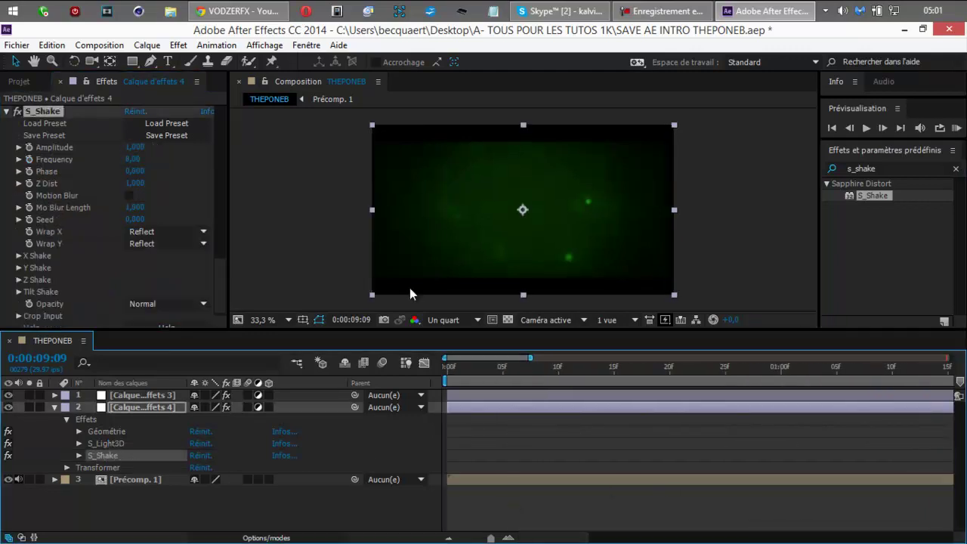
left_click(38, 46)
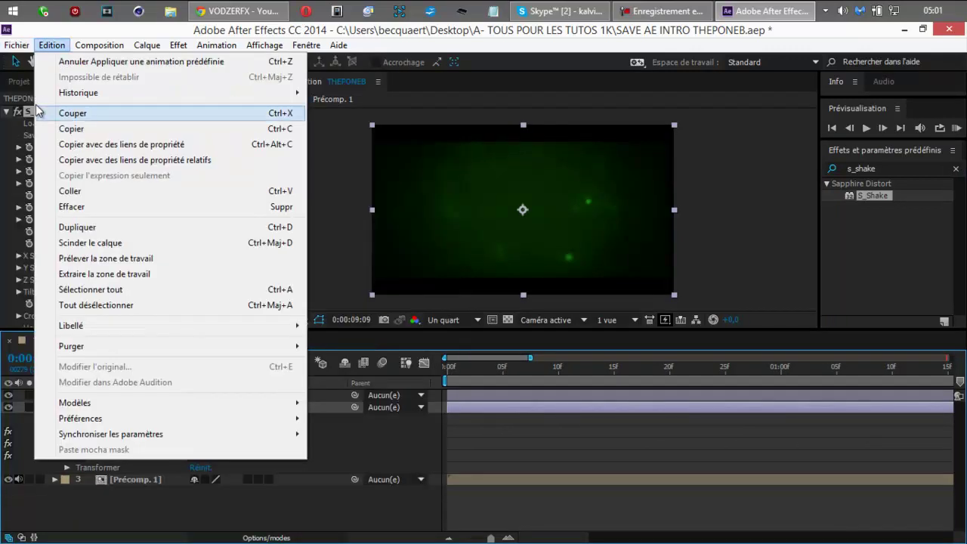
mouse_move(12, 50)
left_click(38, 146)
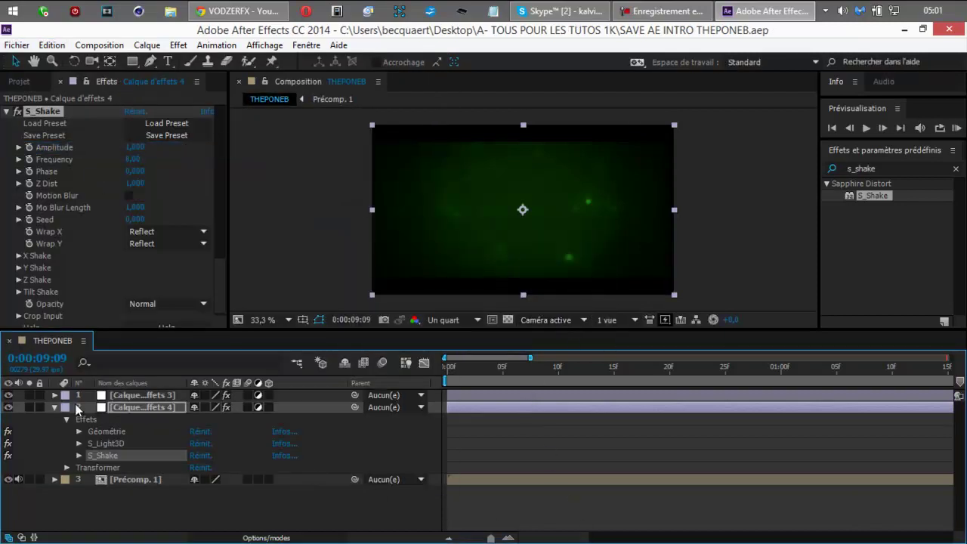
- Expand the S_Shake properties, set the composition view to 25 %, and enlarge the timeline area
left_click(79, 456)
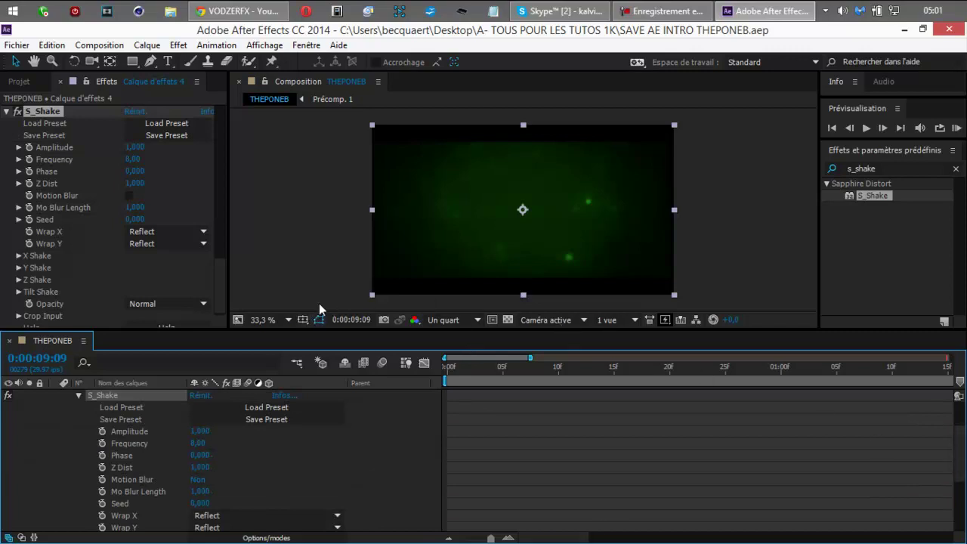
left_click(280, 320)
left_click(284, 182)
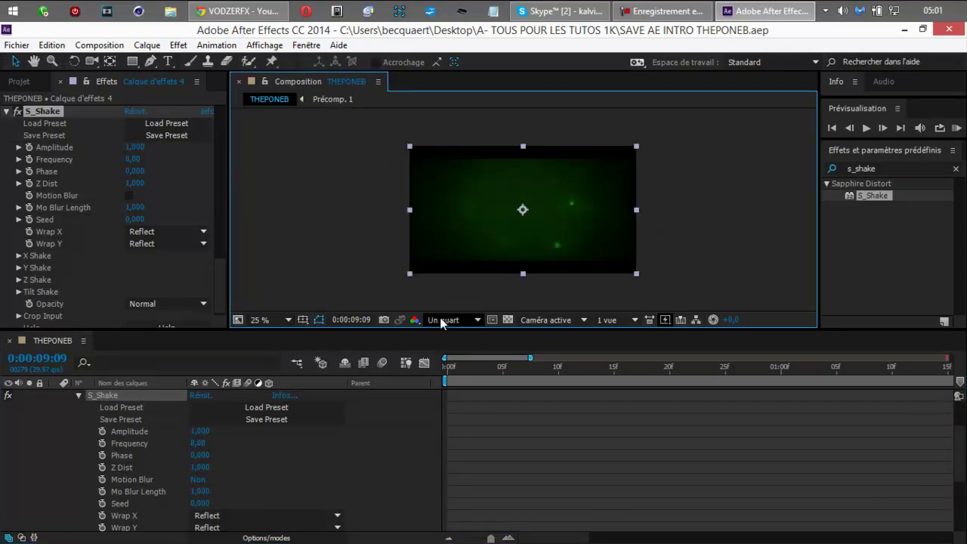
left_click_drag(455, 331, 470, 260)
scroll(953, 451, "down", 4)
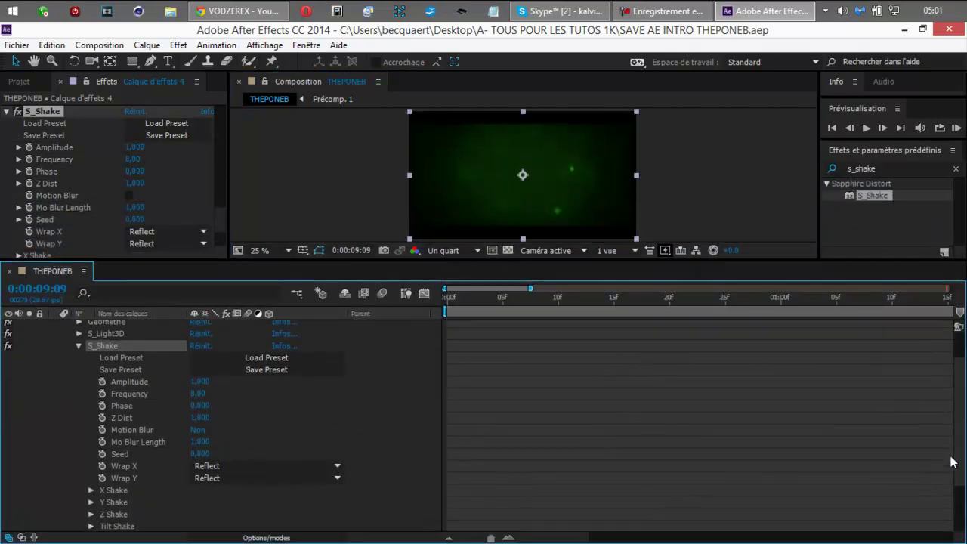
scroll(942, 445, "up", 4)
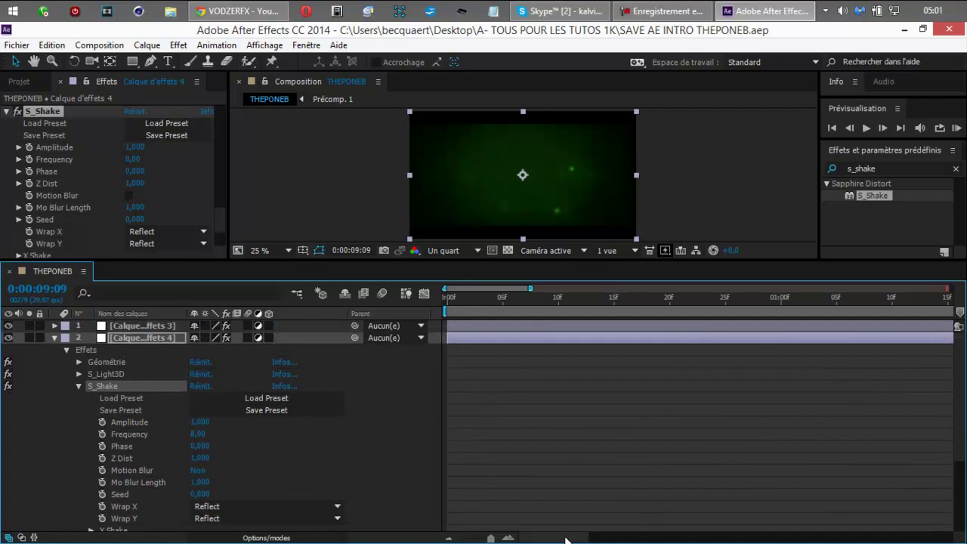
- Enable keyframing for S_Shake's Amplitude and Frequency at 0:00:02:20
left_click_drag(566, 539, 647, 536)
left_click(676, 301)
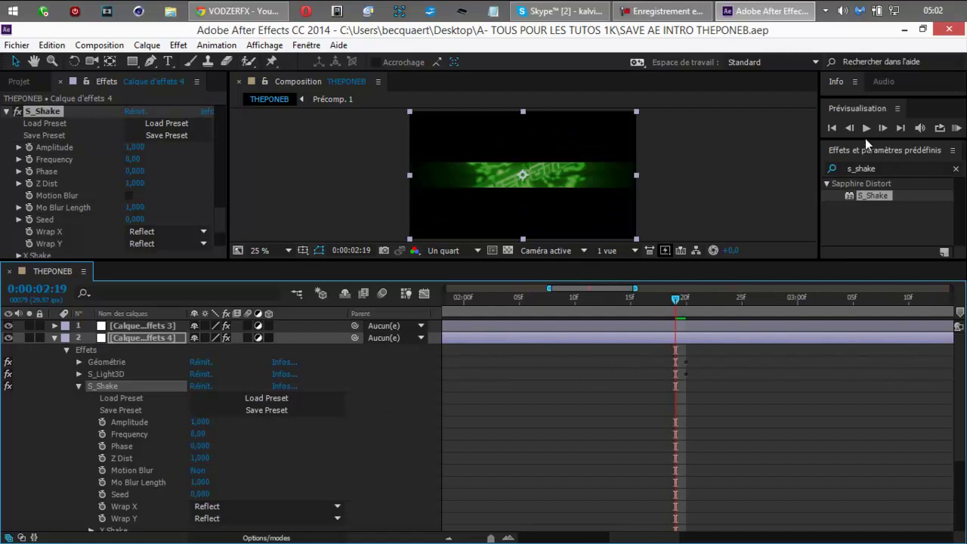
left_click(882, 128)
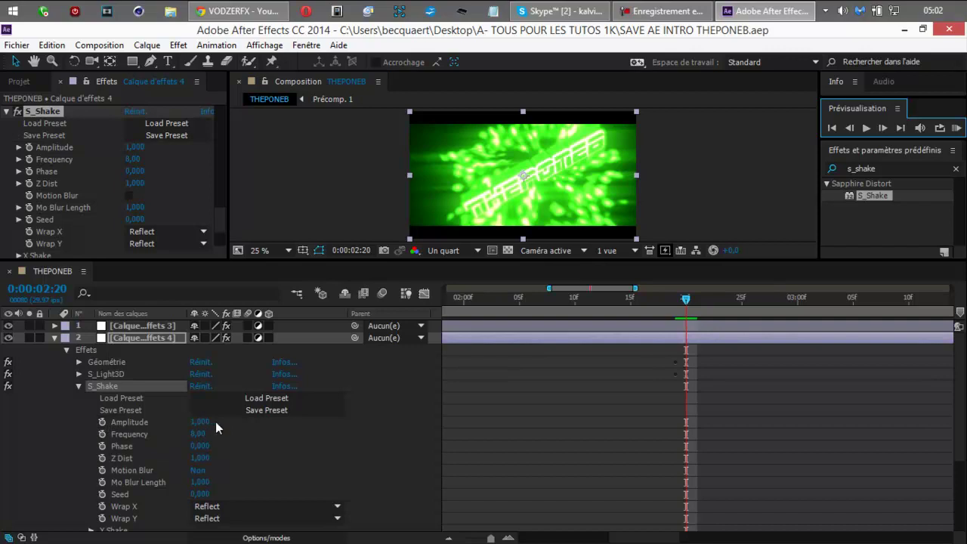
left_click(102, 423)
left_click(102, 434)
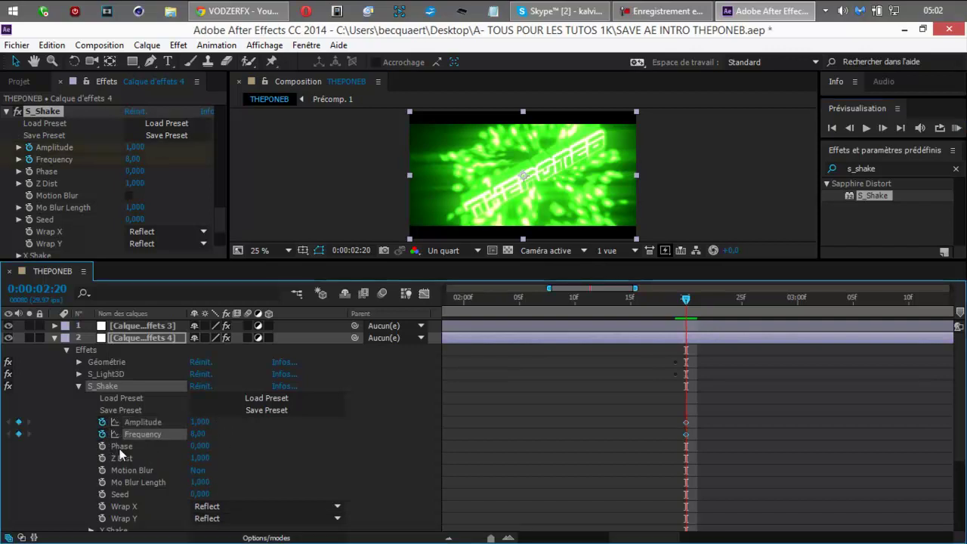
- Set S_Shake's Amplitude to 0 one frame earlier, at 0:00:02:19
left_click(850, 128)
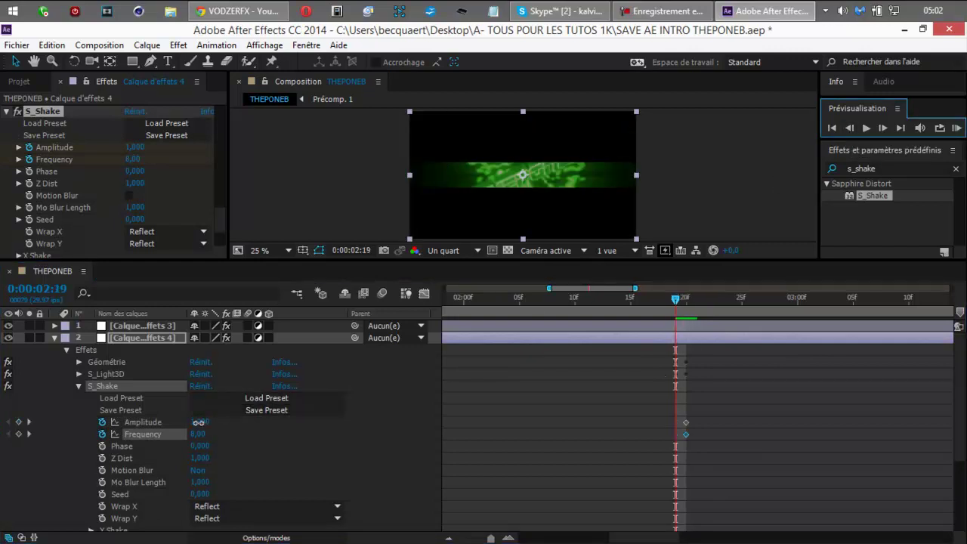
left_click(199, 422)
type("0")
key("Return")
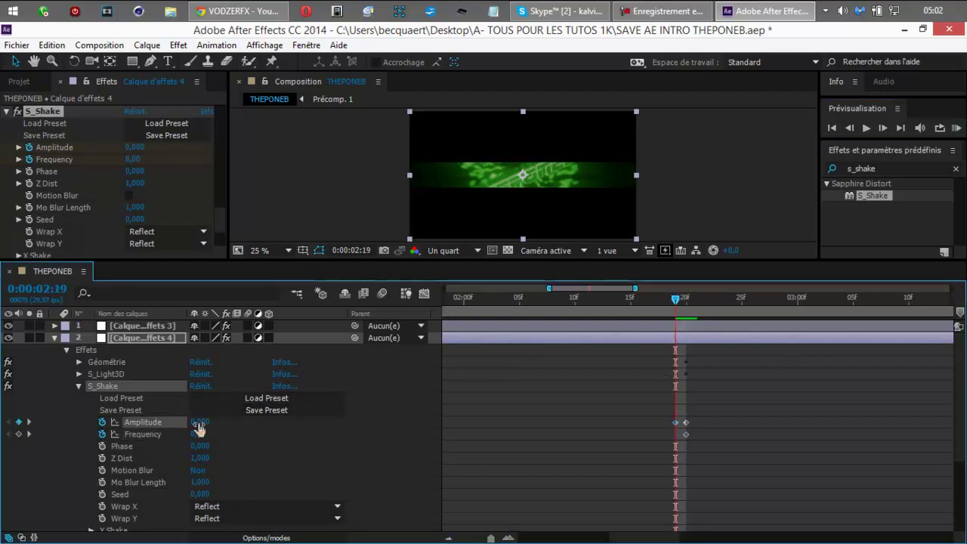
- Set S_Shake's Amplitude to 1,5 at 0:00:02:20
left_click(883, 129)
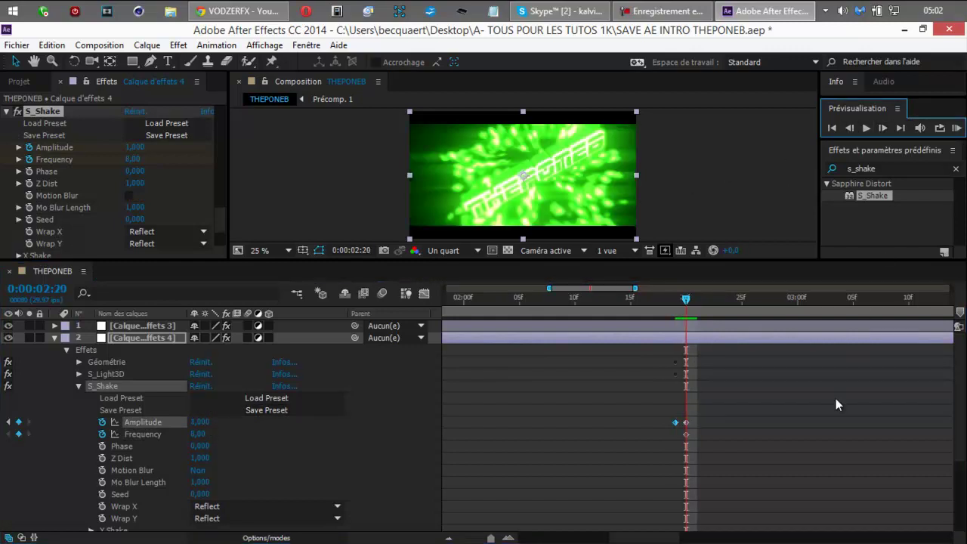
left_click(836, 401)
left_click(199, 421)
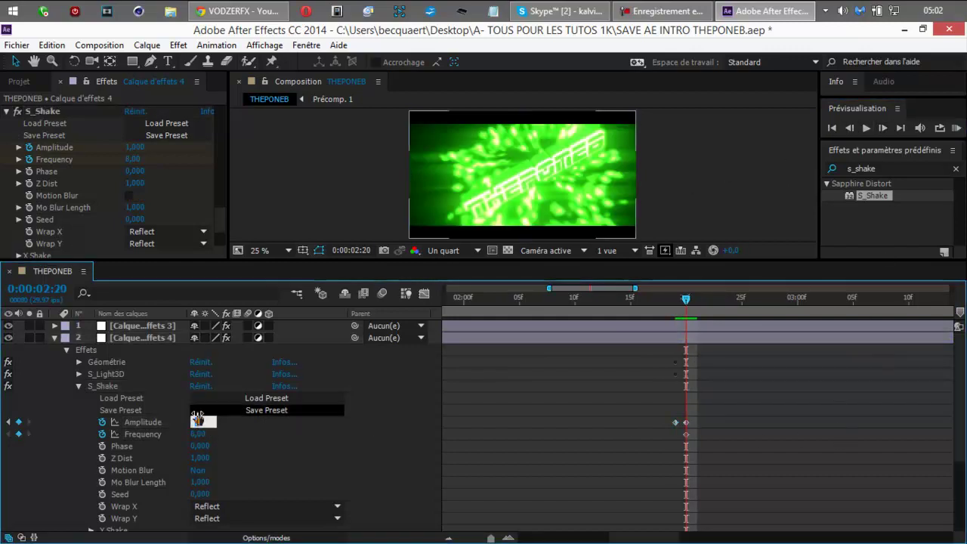
type("1,5")
key("Return")
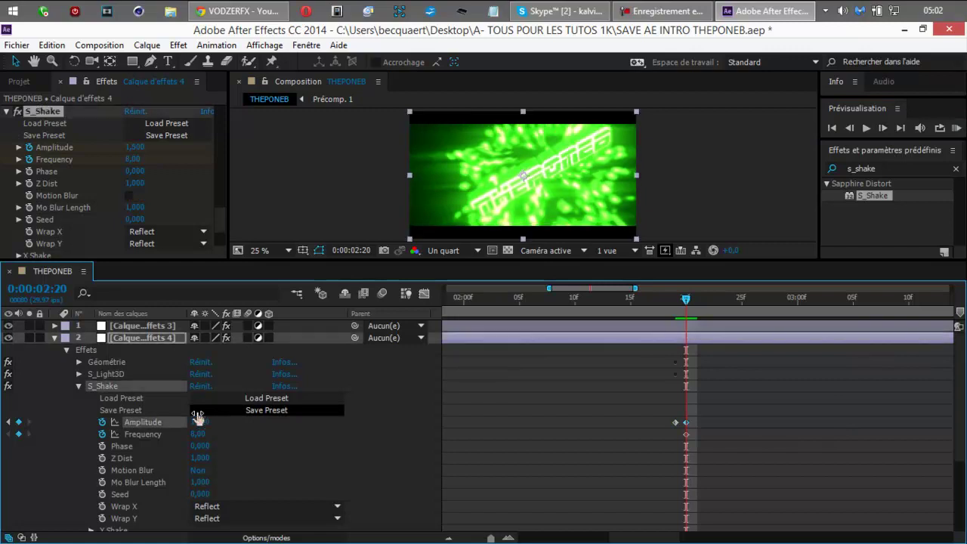
- Copy the S_Shake Amplitude and Frequency keyframes from 0:00:02:19–0:00:02:20 and paste them at 0:00:03:15 and 0:00:03:21
left_click_drag(672, 409, 702, 442)
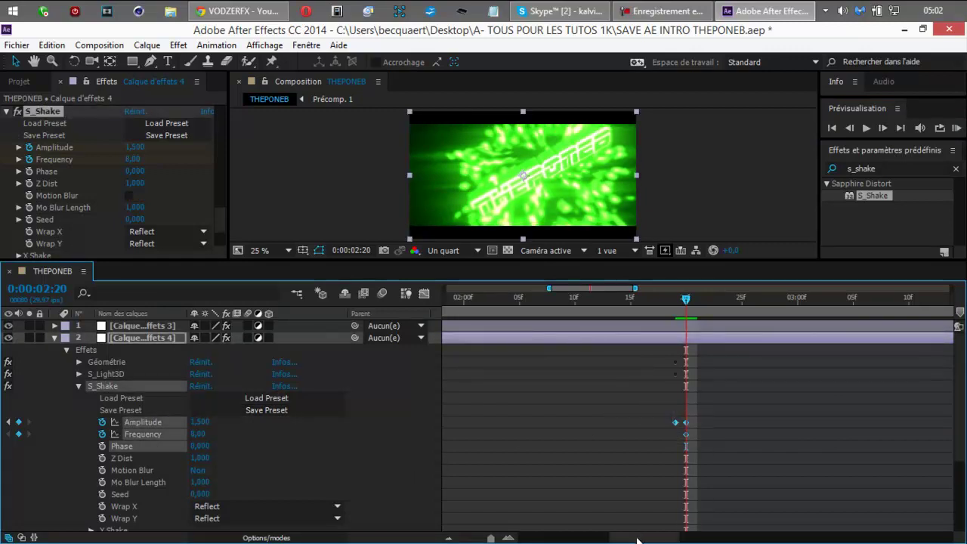
left_click_drag(641, 536, 702, 538)
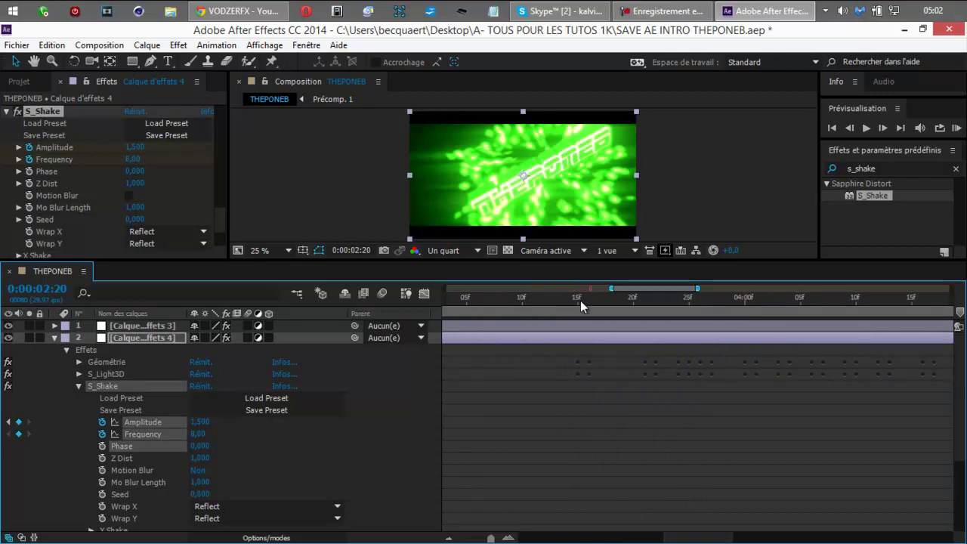
left_click(579, 300)
key("ctrl+v")
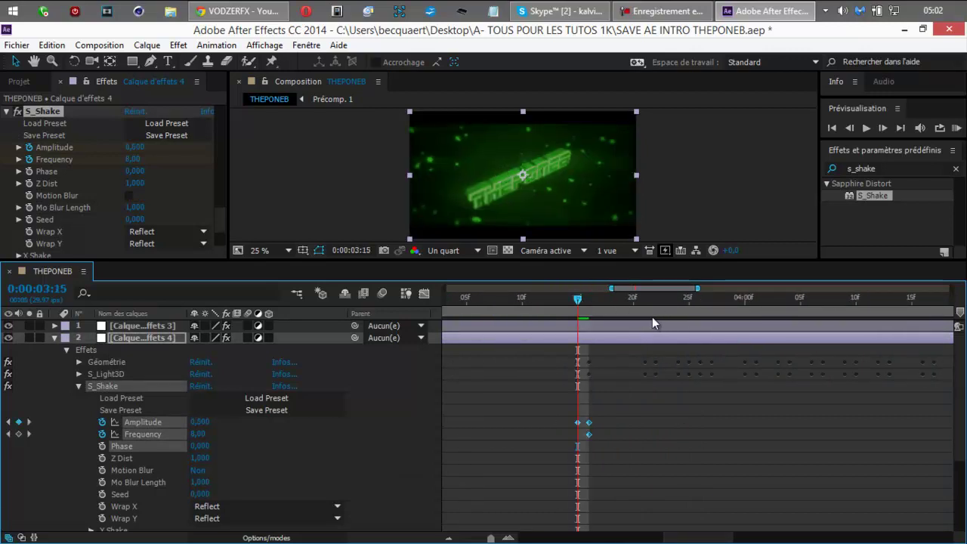
left_click(647, 298)
key("ctrl+v")
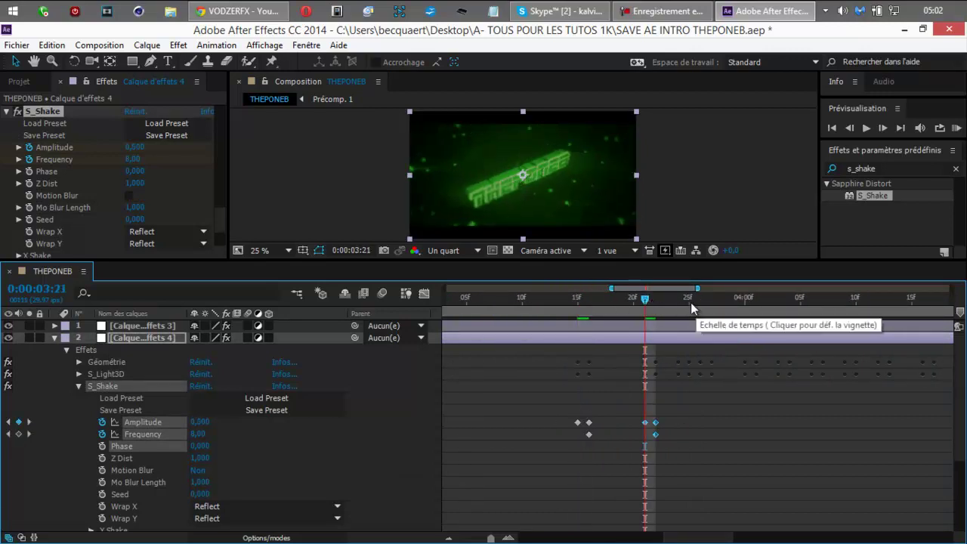
- Paste the copied S_Shake keyframes at 0:00:03:24, 0:00:03:26 and 0:00:04:00
left_click(676, 298)
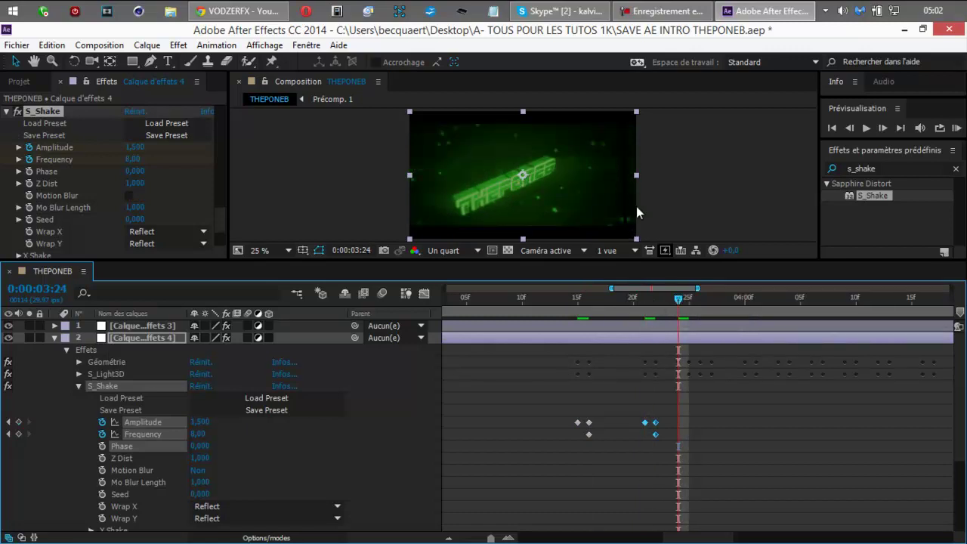
key("ctrl+v")
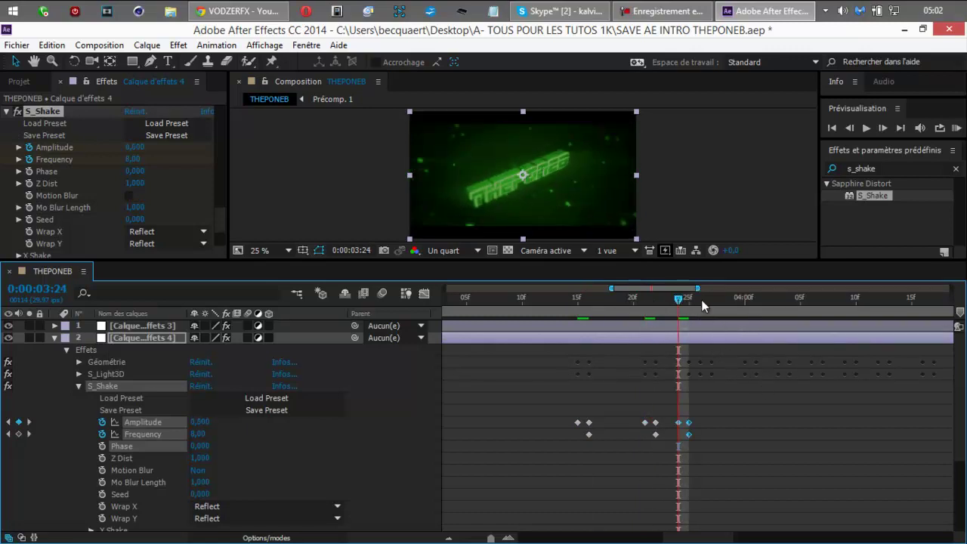
left_click(700, 298)
key("ctrl+v")
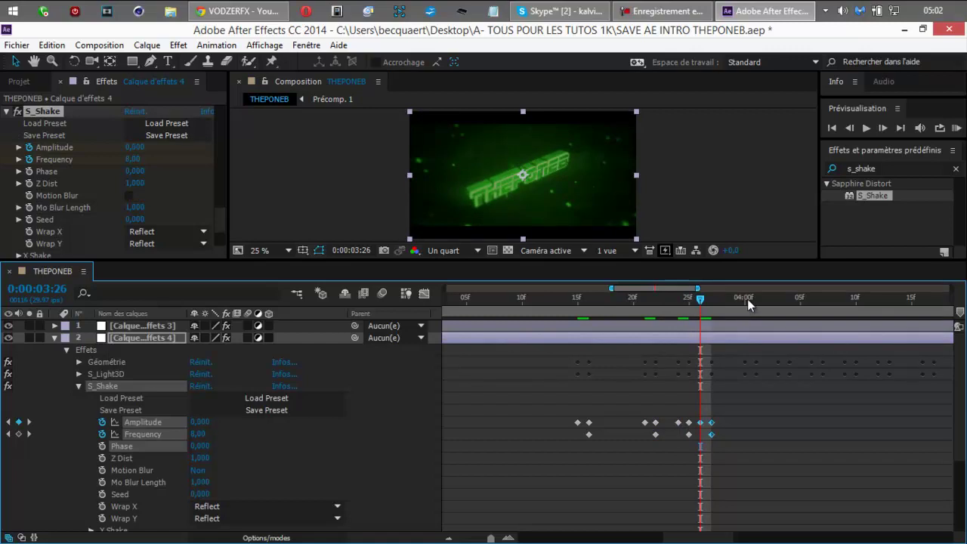
left_click(746, 298)
key("ctrl+v")
- Paste the copied S_Shake keyframes at 0:00:04:03, 0:00:04:06 and 0:00:04:09
left_click(779, 303)
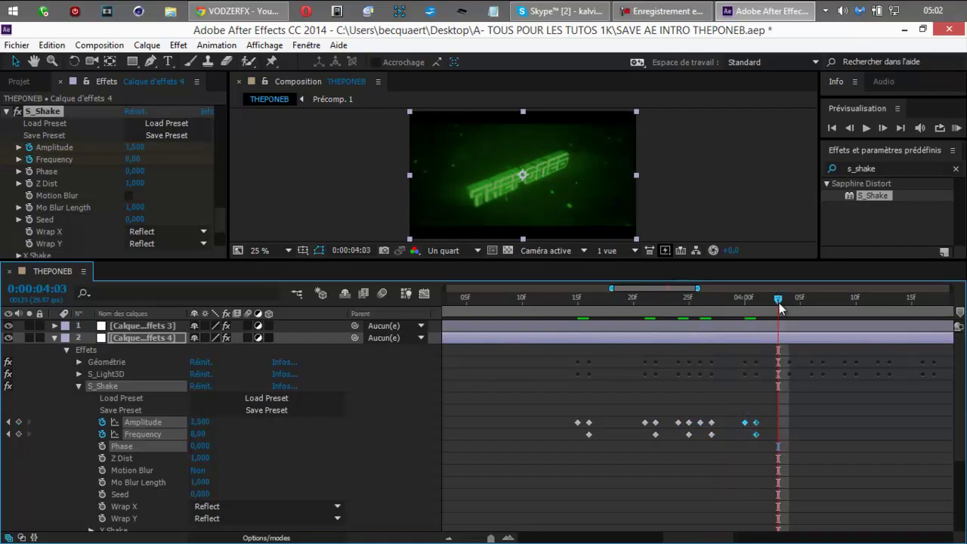
key("ctrl+v")
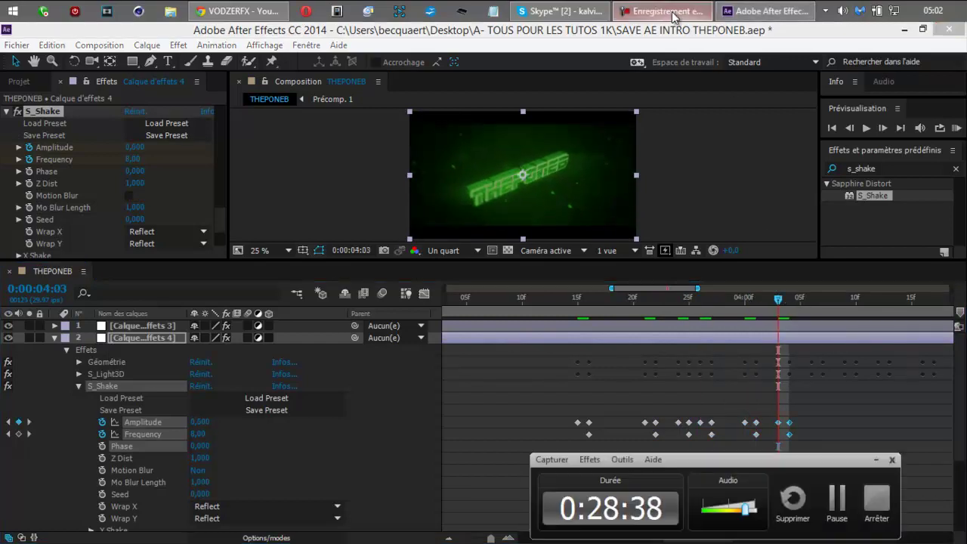
left_click(814, 303)
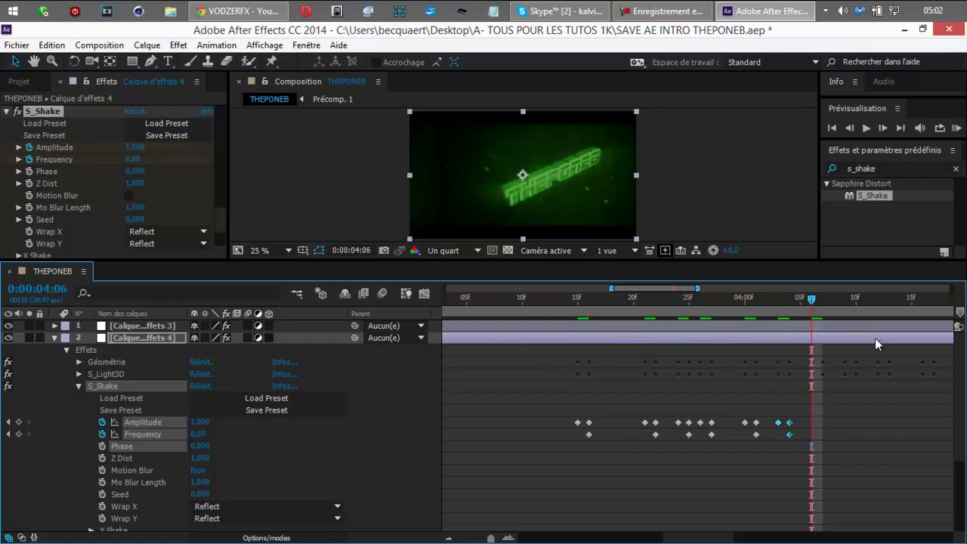
key("ctrl+v")
left_click(845, 304)
key("ctrl+v")
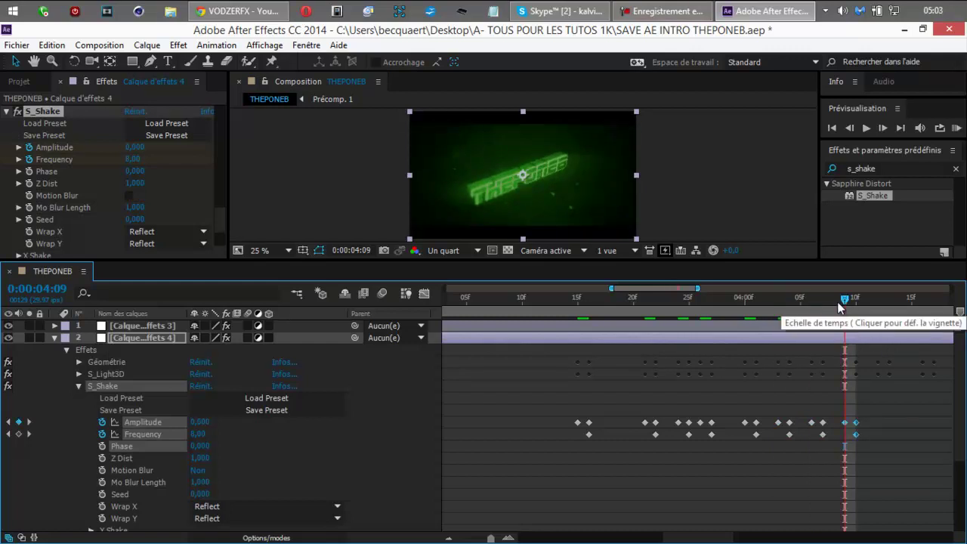
- Paste the copied S_Shake keyframes at 0:00:04:12, 0:00:04:16 and 0:00:04:19
left_click(880, 304)
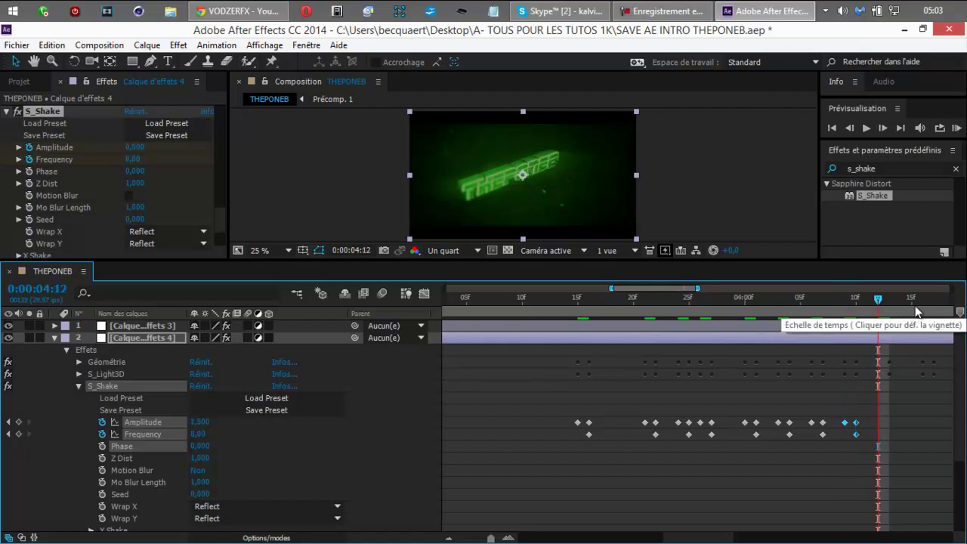
key("ctrl+v")
left_click(924, 301)
key("ctrl+v")
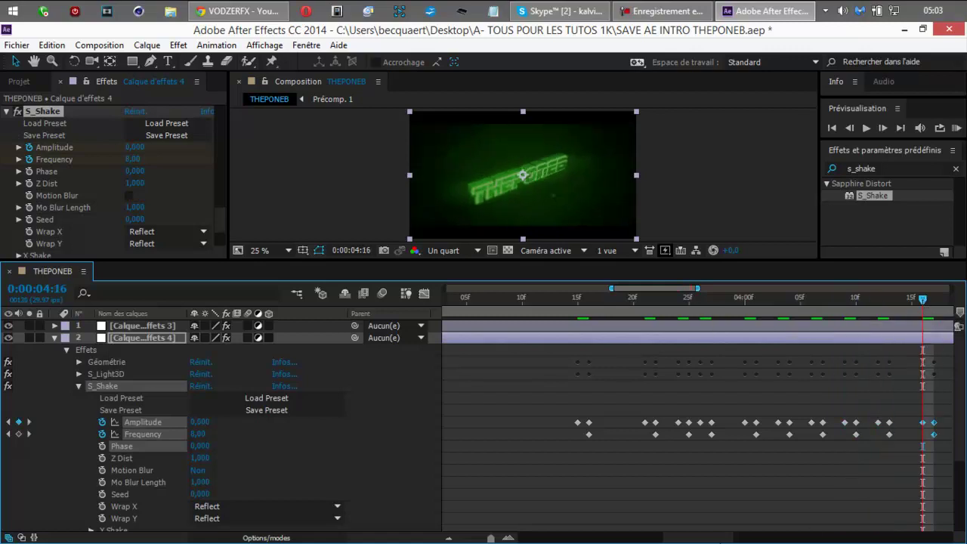
left_click_drag(714, 539, 741, 539)
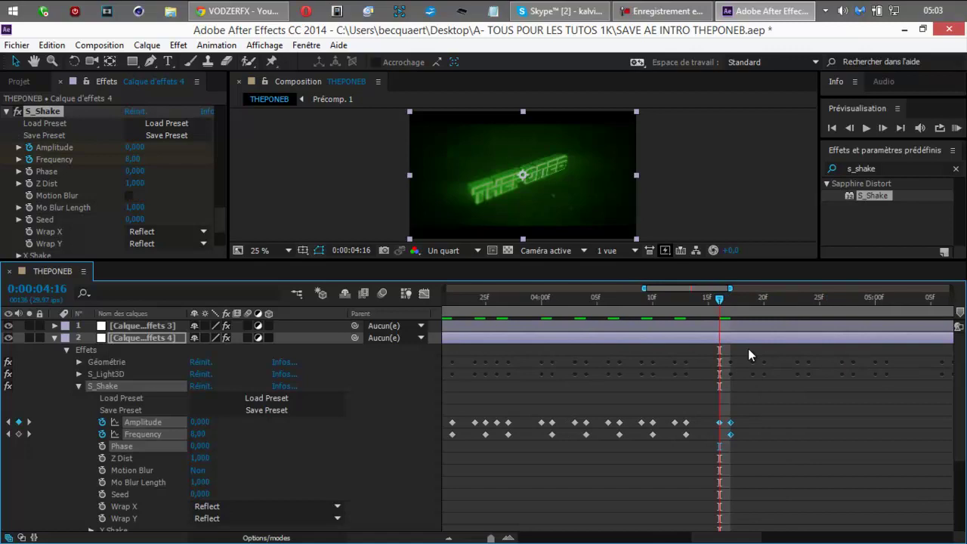
left_click(751, 303)
- Paste the copied S_Shake keyframes at 0:00:04:23, 0:00:04:27 and 0:00:05:00
left_click(808, 302)
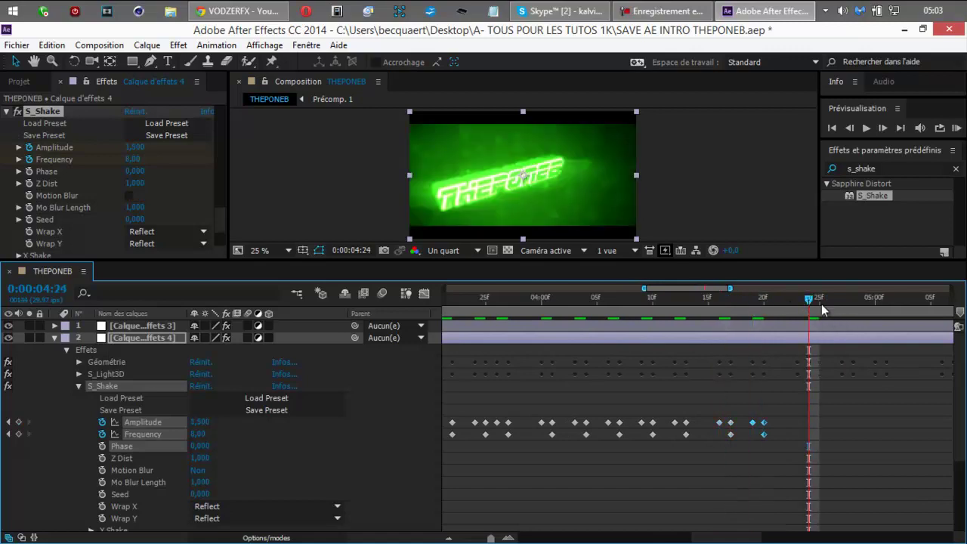
left_click(800, 298)
key("ctrl+v")
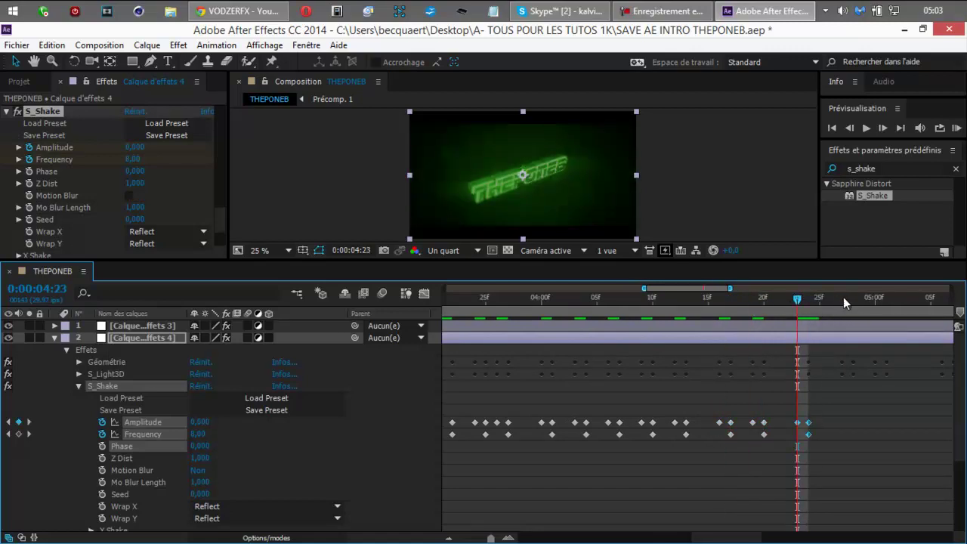
left_click(842, 299)
key("ctrl+v")
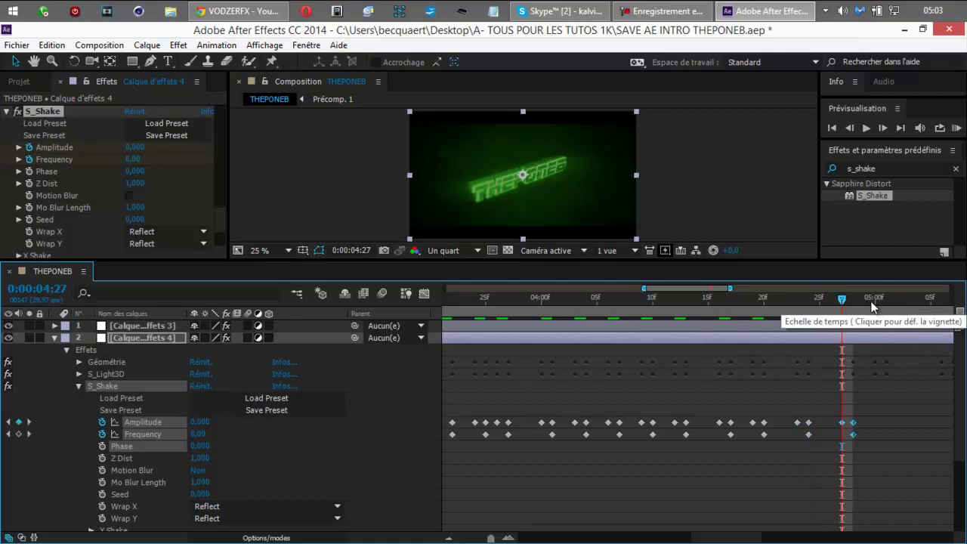
left_click(875, 299)
key("ctrl+v")
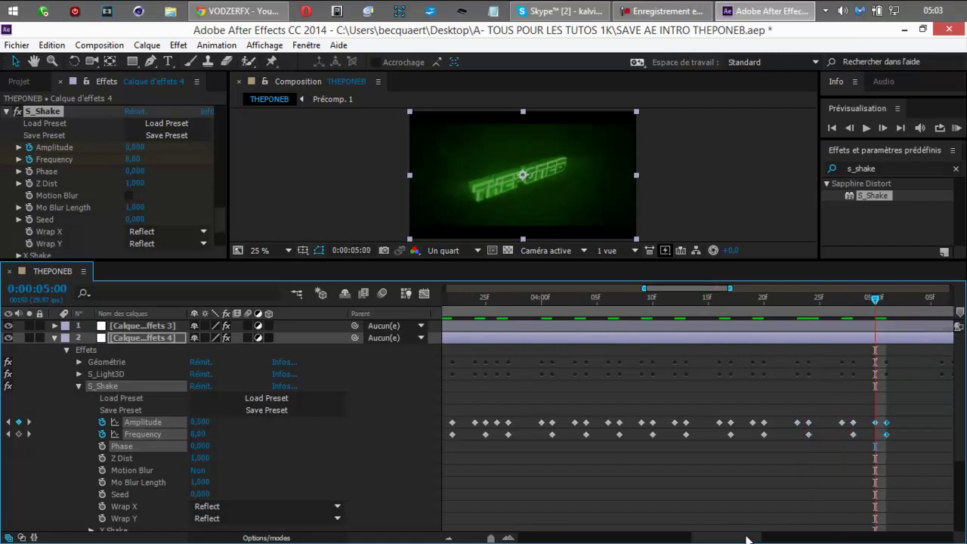
- Paste the copied S_Shake keyframes at 0:00:05:06, 0:00:05:09 and 0:00:05:11
left_click_drag(738, 538, 770, 537)
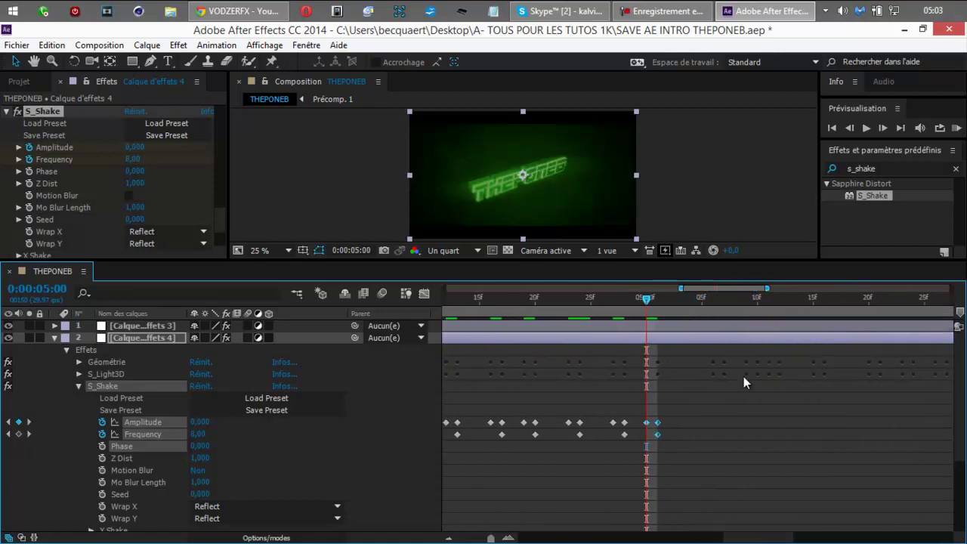
left_click(713, 301)
key("ctrl+v")
left_click(747, 302)
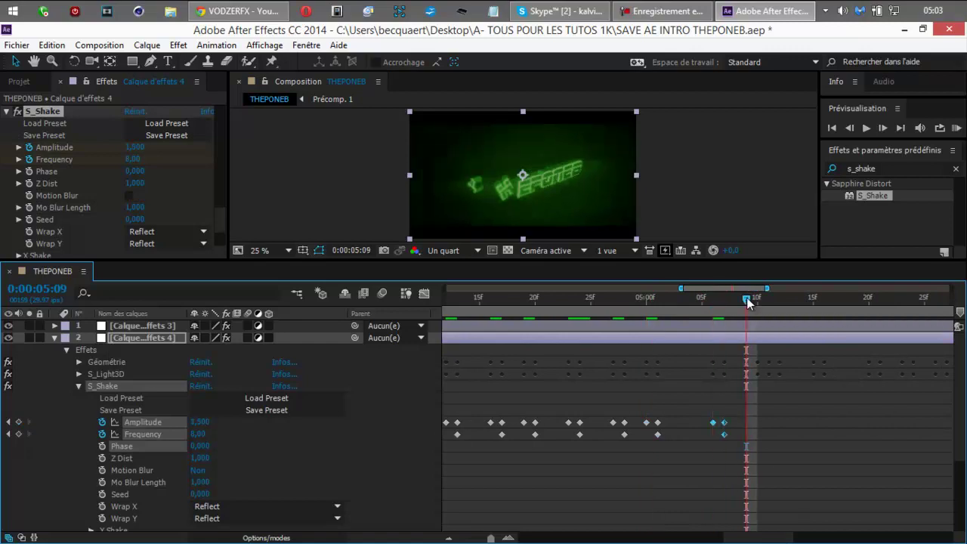
key("ctrl+v")
left_click(769, 301)
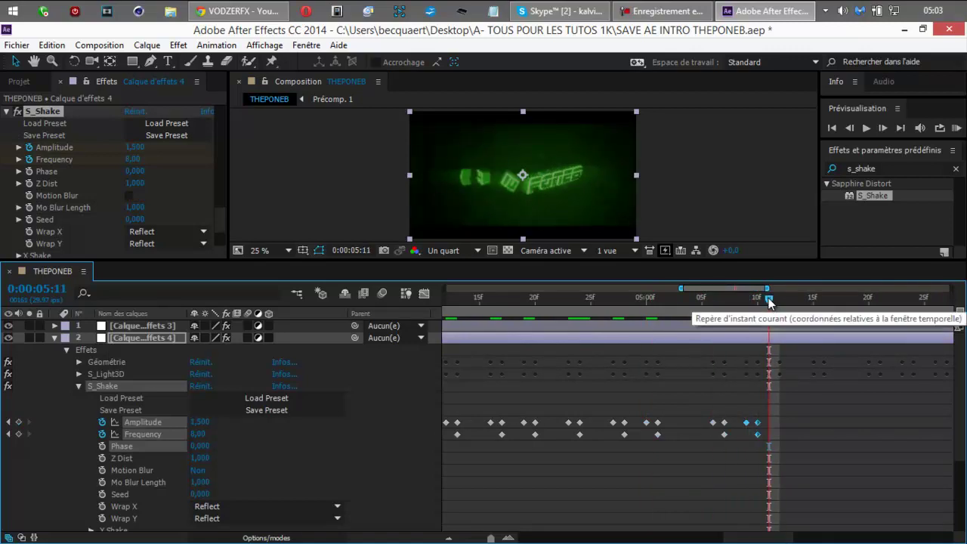
key("ctrl+v")
- Paste the copied S_Shake keyframes at 0:00:05:15, 0:00:05:20, 0:00:05:23 and 0:00:05:26
left_click(814, 300)
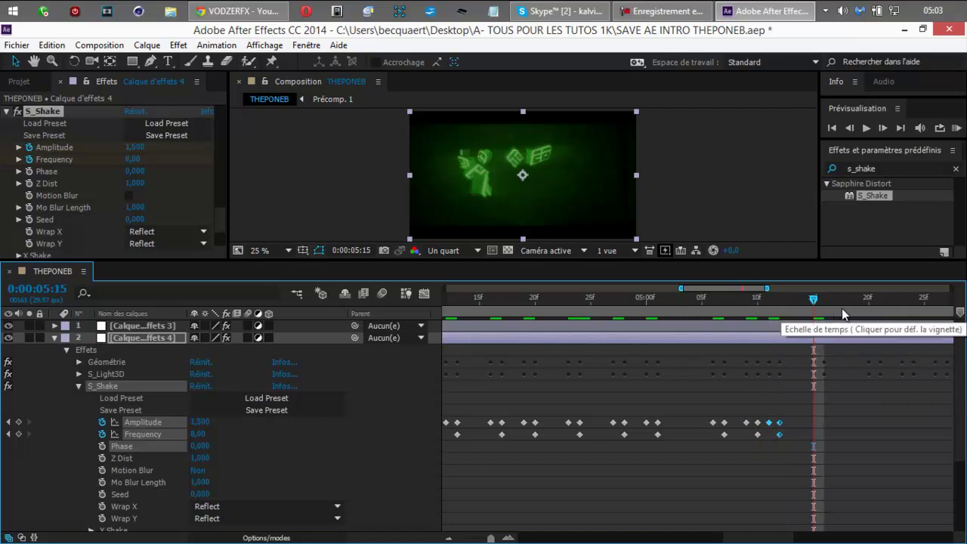
key("ctrl+v")
left_click(868, 301)
key("ctrl+v")
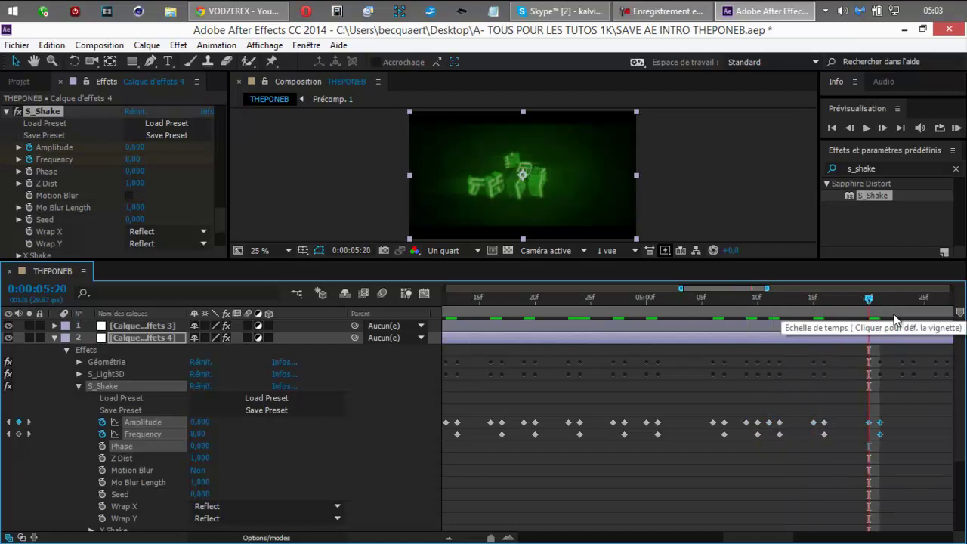
left_click(902, 300)
key("ctrl+v")
left_click(935, 300)
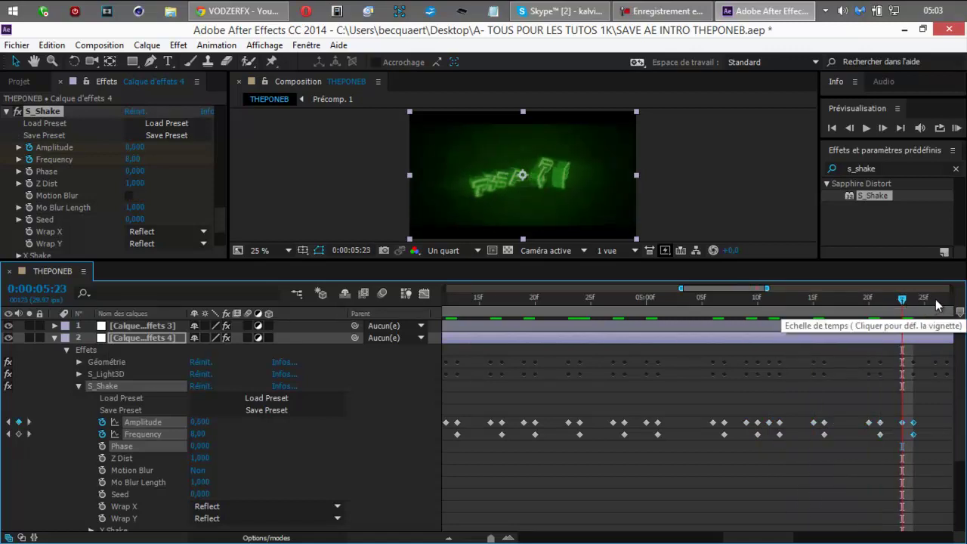
key("ctrl+v")
- Paste the copied S_Shake keyframes at 0:00:06:00, 0:00:06:04 and 0:00:06:09
left_click_drag(777, 537, 820, 530)
left_click(698, 300)
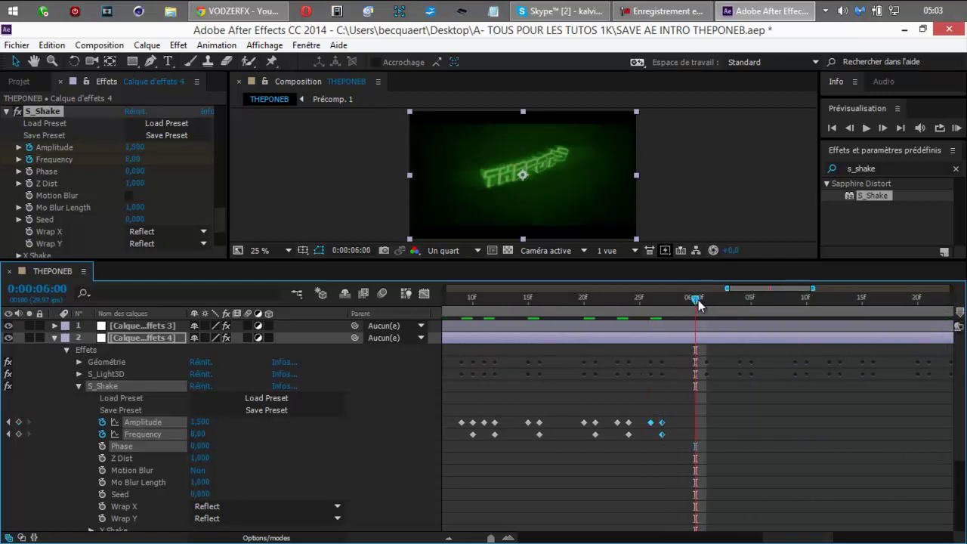
key("ctrl+v")
left_click(741, 301)
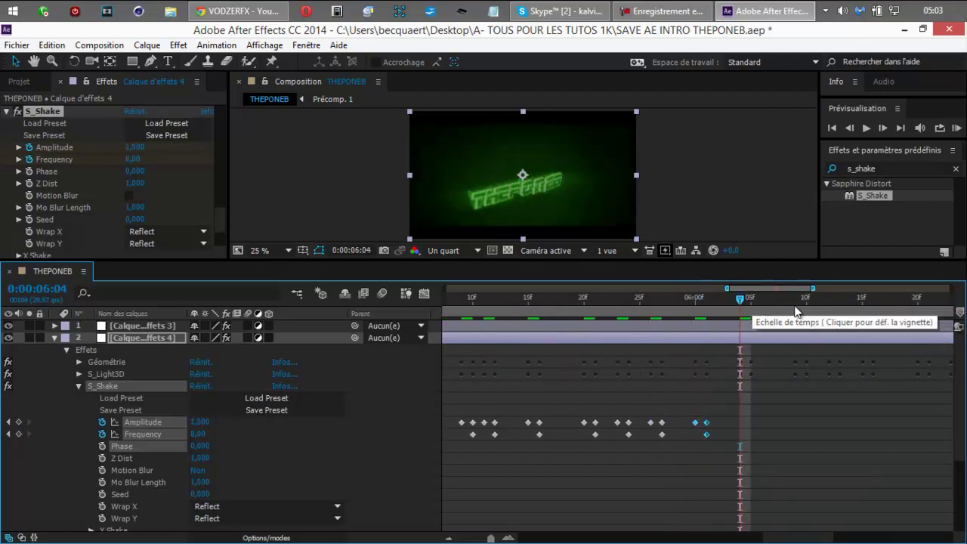
key("ctrl+v")
left_click(795, 301)
key("ctrl+v")
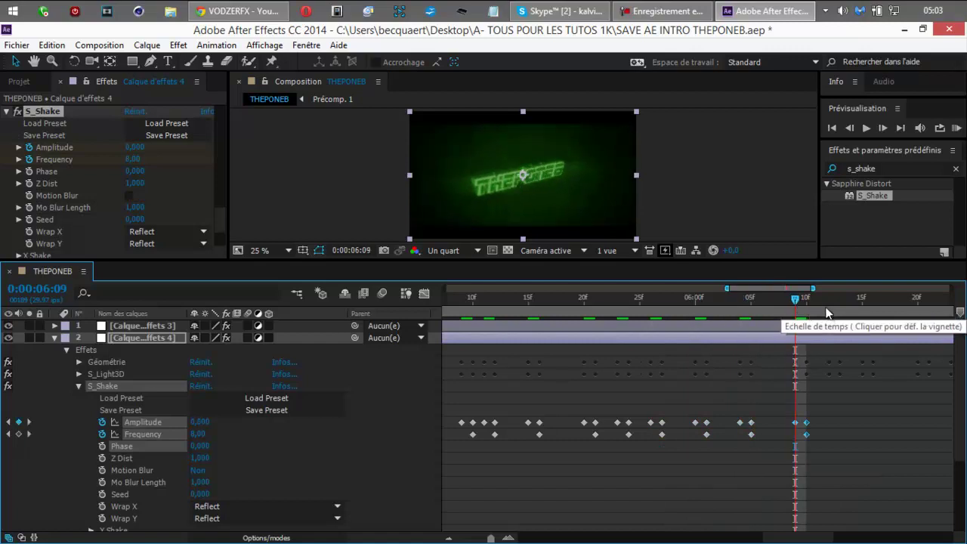
- Paste the copied S_Shake keyframes at 0:00:06:12, 0:00:06:15 and 0:00:06:20
left_click(828, 300)
key("ctrl+v")
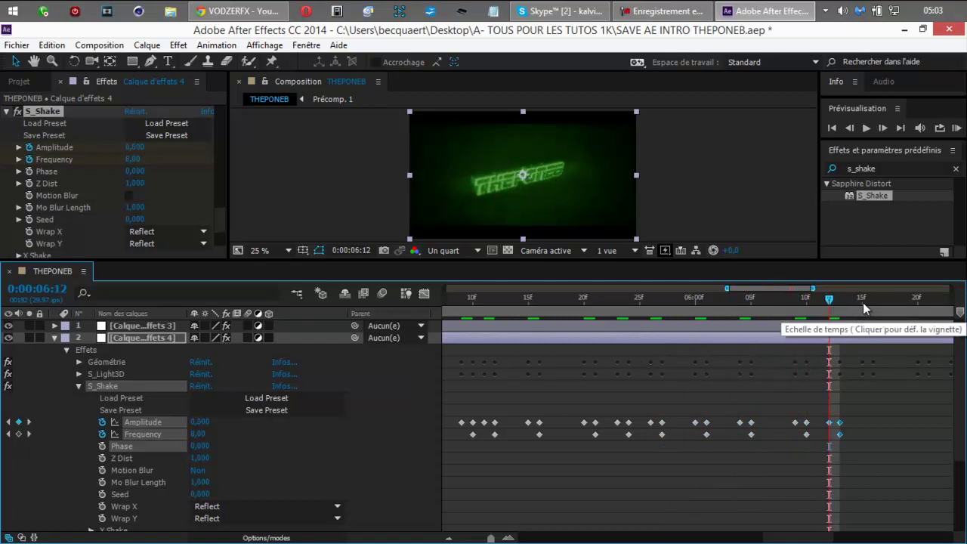
left_click(862, 302)
key("ctrl+v")
left_click(918, 302)
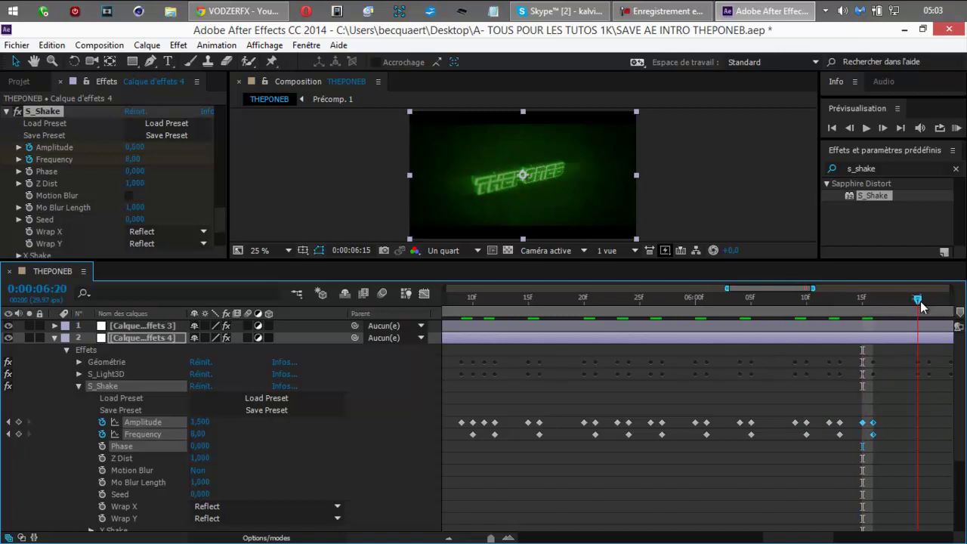
key("ctrl+v")
- Paste the copied S_Shake keyframes at 0:00:06:23, 0:00:06:26 and 0:00:07:00
left_click_drag(775, 538, 811, 539)
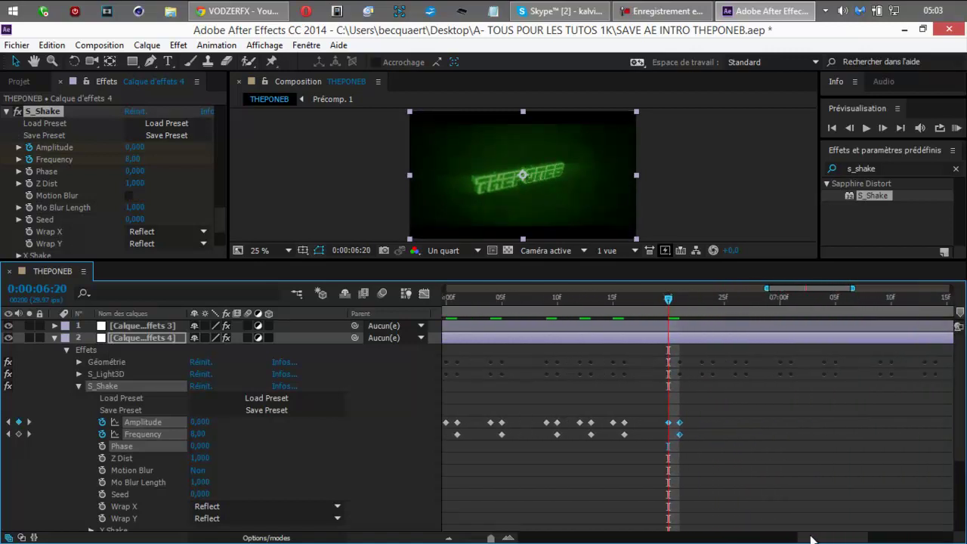
left_click(703, 299)
key("ctrl+v")
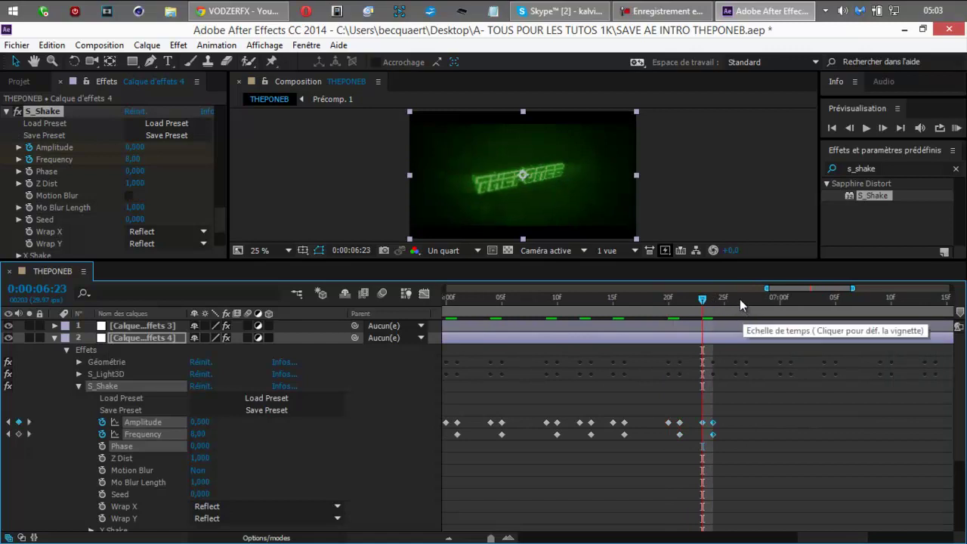
left_click(736, 301)
key("ctrl+v")
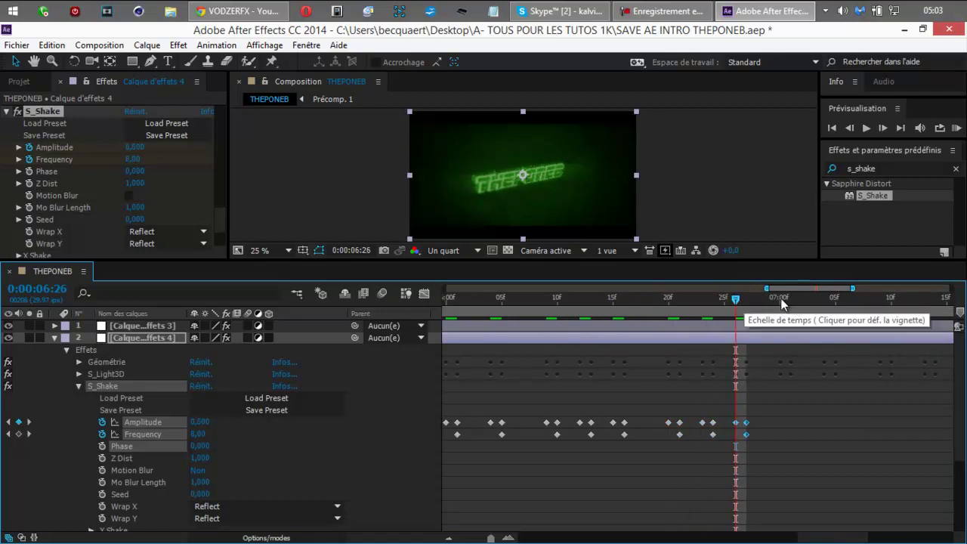
left_click(783, 302)
key("ctrl+v")
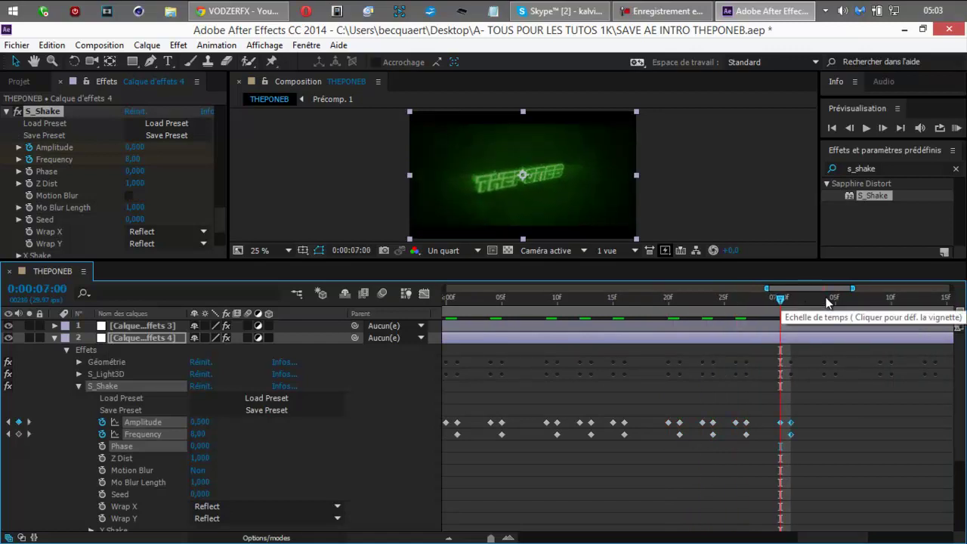
- Paste the copied S_Shake keyframes at 0:00:07:04, 0:00:07:09 and 0:00:07:13
left_click(825, 300)
key("ctrl+v")
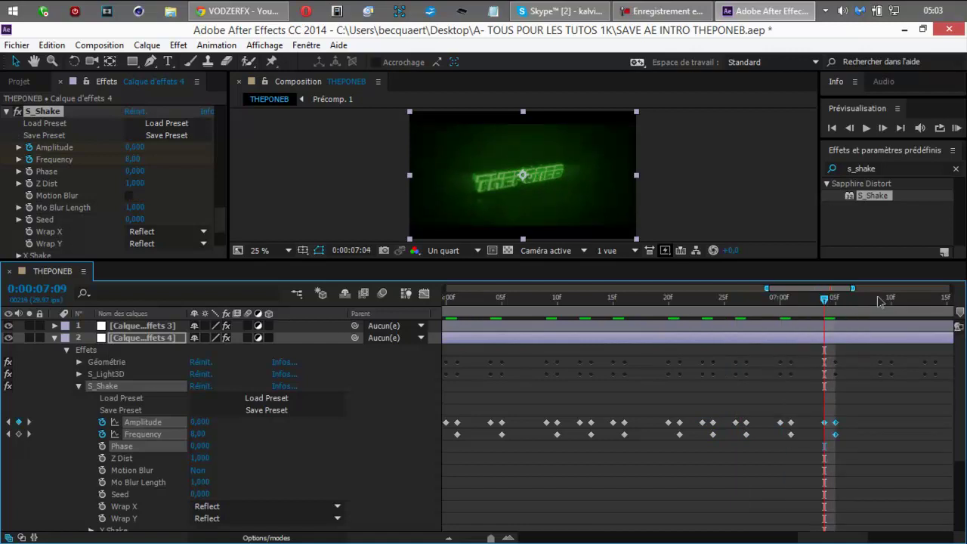
left_click(880, 299)
key("ctrl+v")
left_click(924, 301)
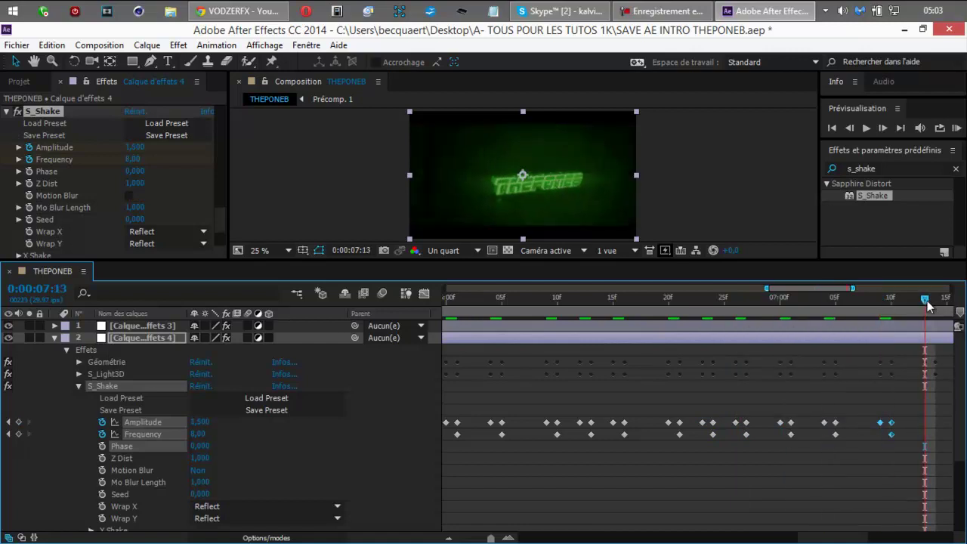
key("ctrl+v")
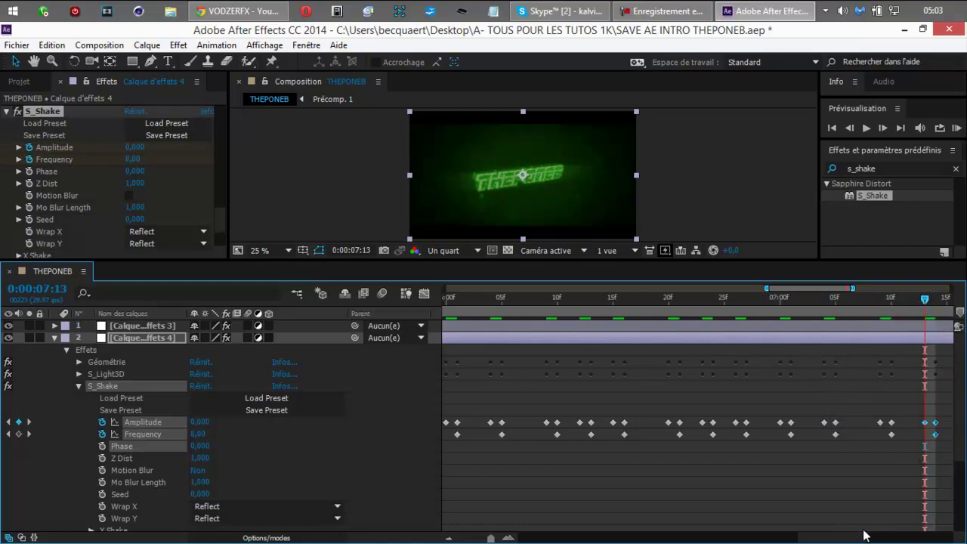
- Paste the copied S_Shake keyframes at 0:00:07:16, 0:00:07:19 and 0:00:07:22
left_click_drag(863, 537, 896, 538)
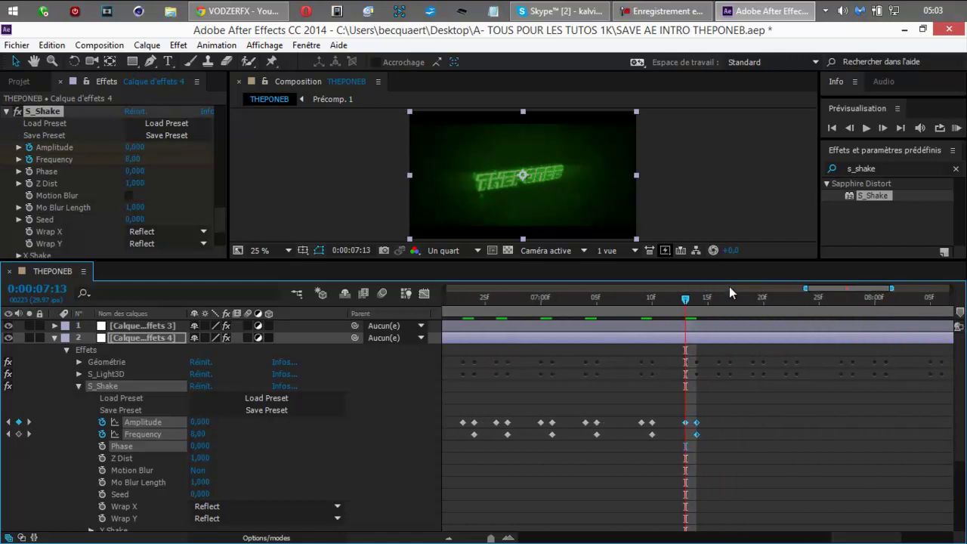
key("ctrl+v")
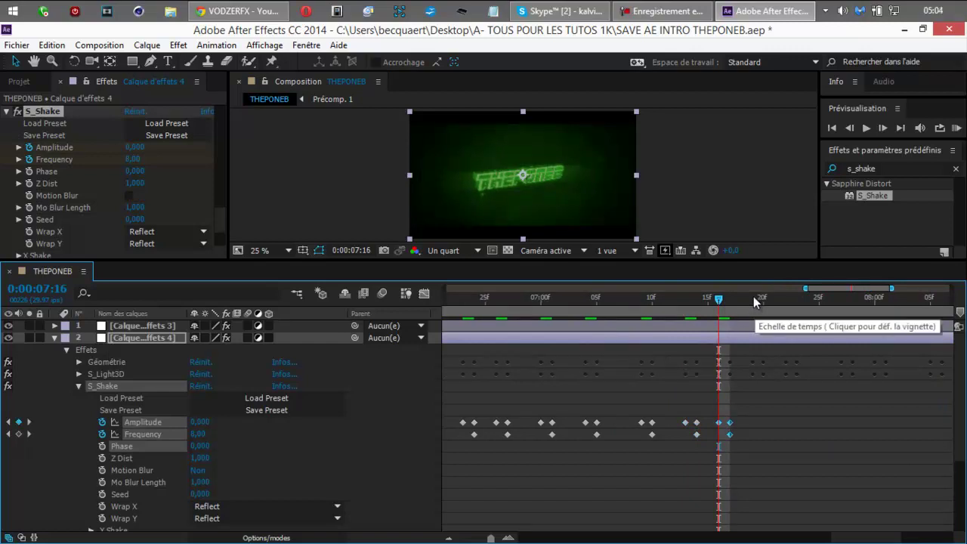
left_click(754, 300)
key("ctrl+v")
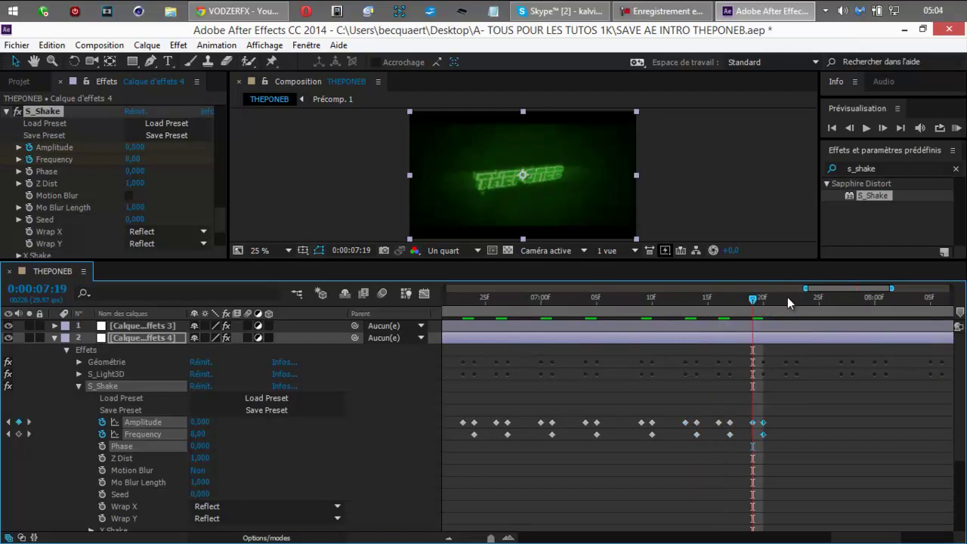
left_click(788, 301)
key("ctrl+v")
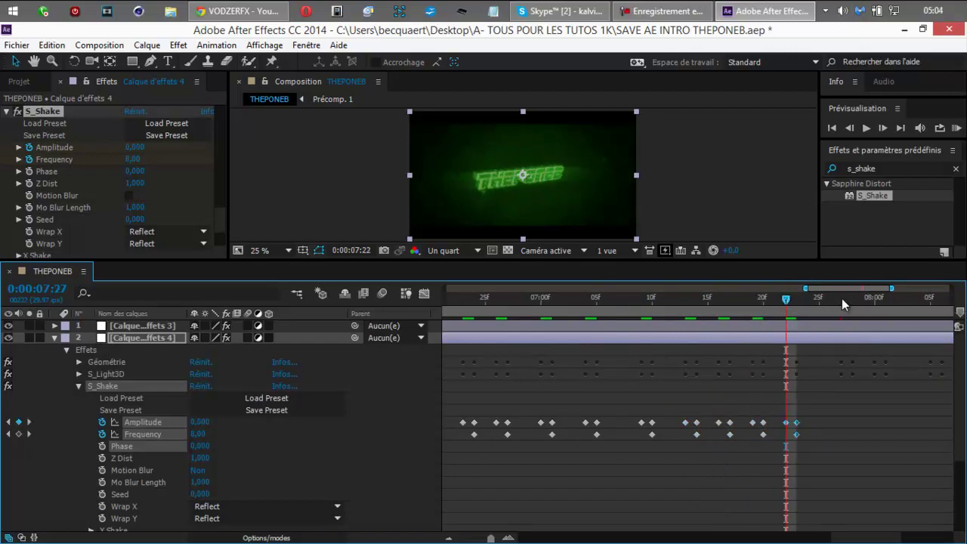
- Paste the copied S_Shake keyframes at 0:00:07:27, 0:00:08:00 and 0:00:08:05
left_click(841, 301)
key("ctrl+v")
left_click(877, 301)
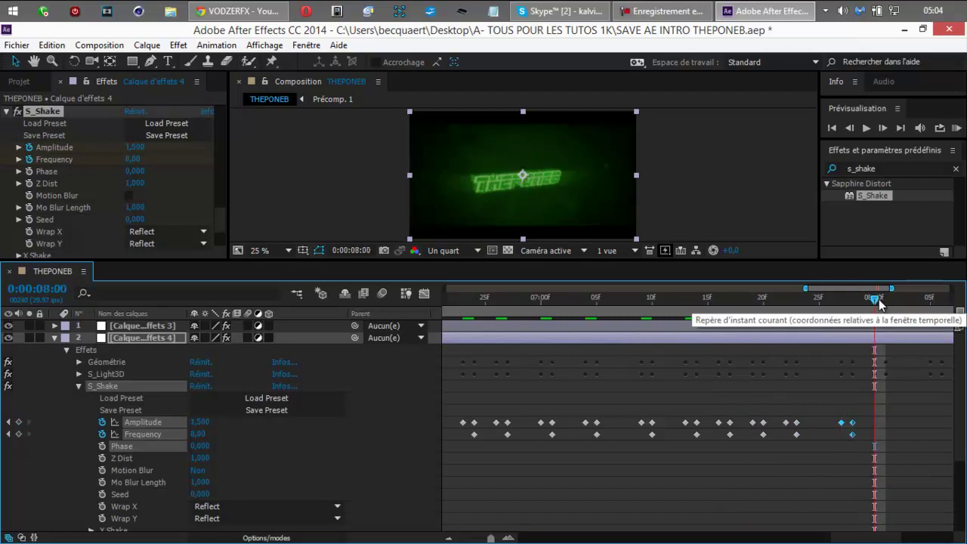
key("ctrl+v")
left_click(932, 299)
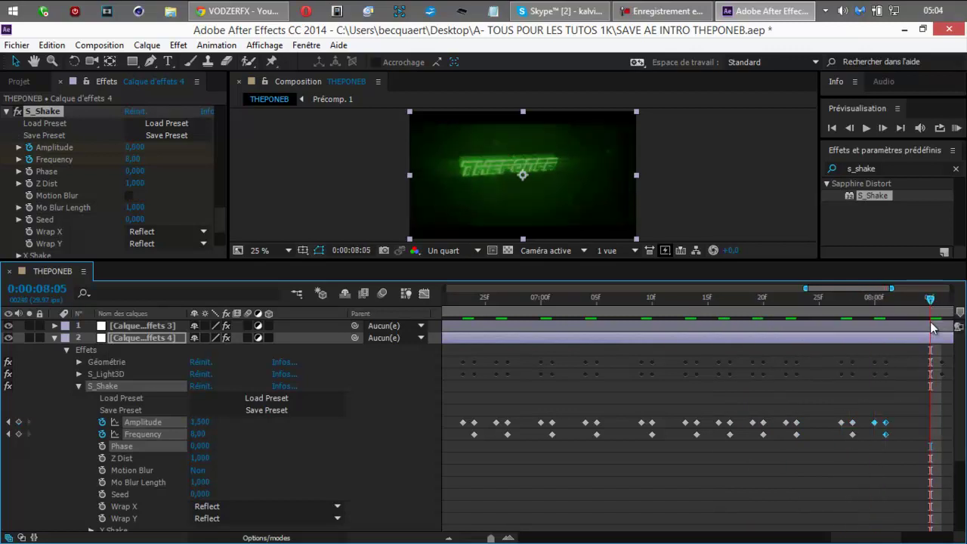
key("ctrl+v")
- Paste the copied S_Shake keyframes at 0:00:08:08 and 0:00:08:14
left_click_drag(882, 538, 944, 538)
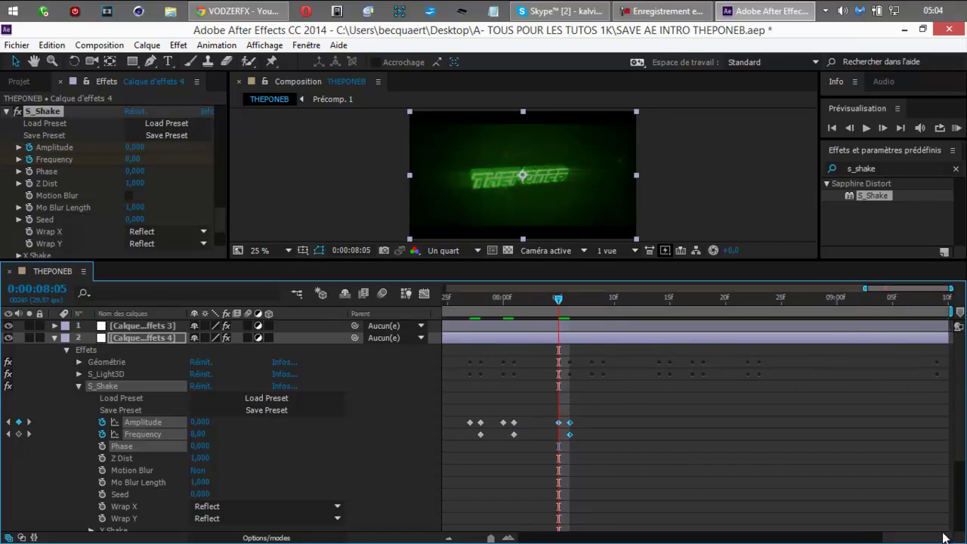
left_click(592, 300)
key("ctrl+v")
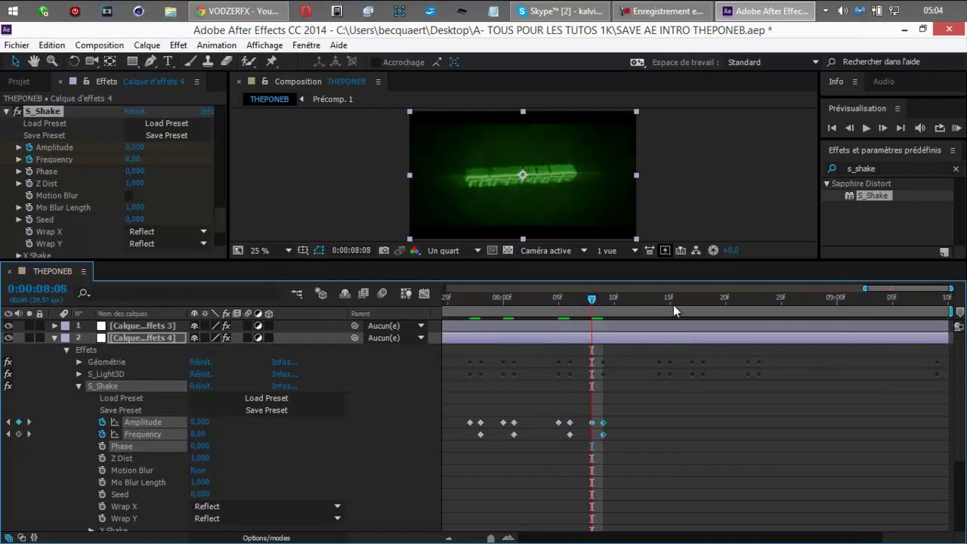
left_click(659, 300)
key("ctrl+v")
- Paste the copied S_Shake keyframes at 0:00:08:17 and 0:00:08:22, and collapse the S_Shake properties
left_click(691, 302)
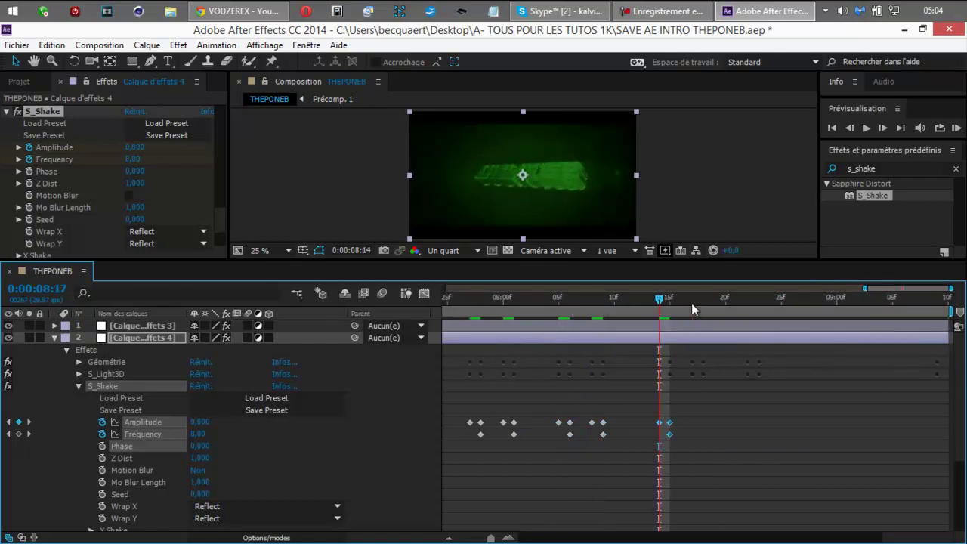
key("ctrl+v")
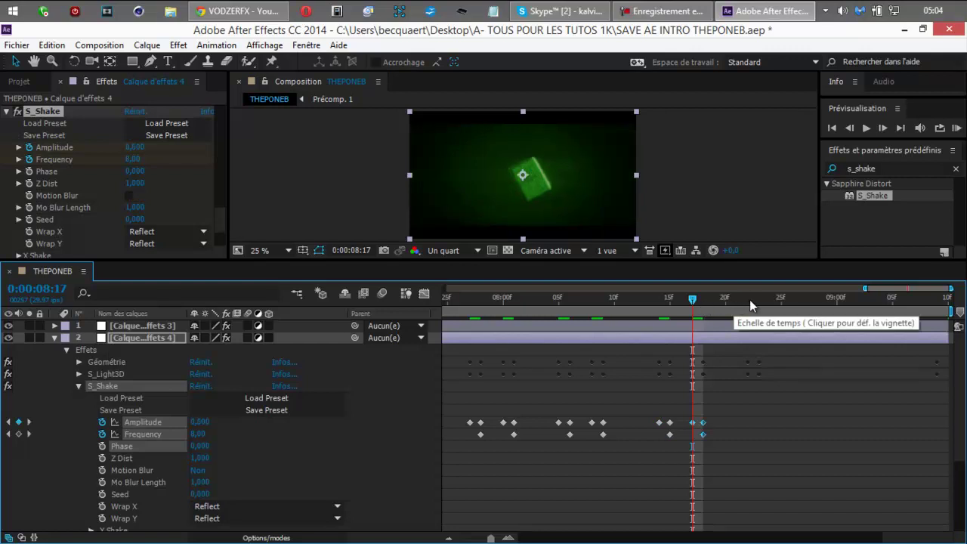
left_click(748, 300)
key("ctrl+v")
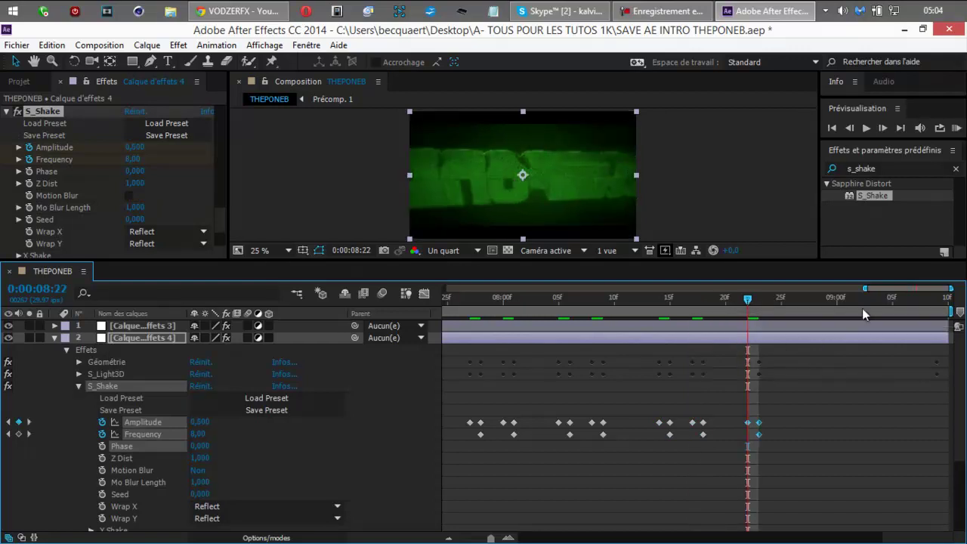
left_click(78, 386)
- Play a RAM preview of the intro's shake and light effects, enlarging the composition view to 33,3 % in a taller panel
left_click(956, 127)
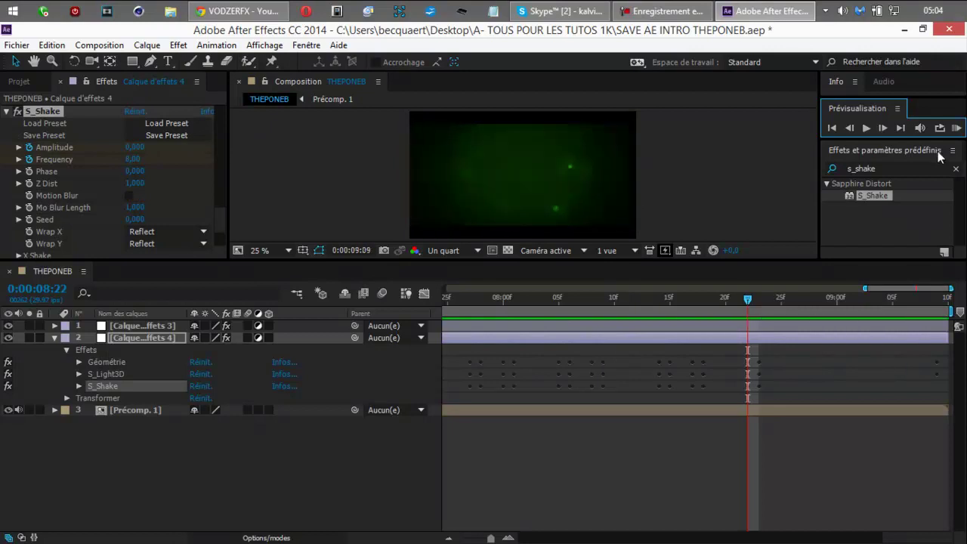
left_click(956, 129)
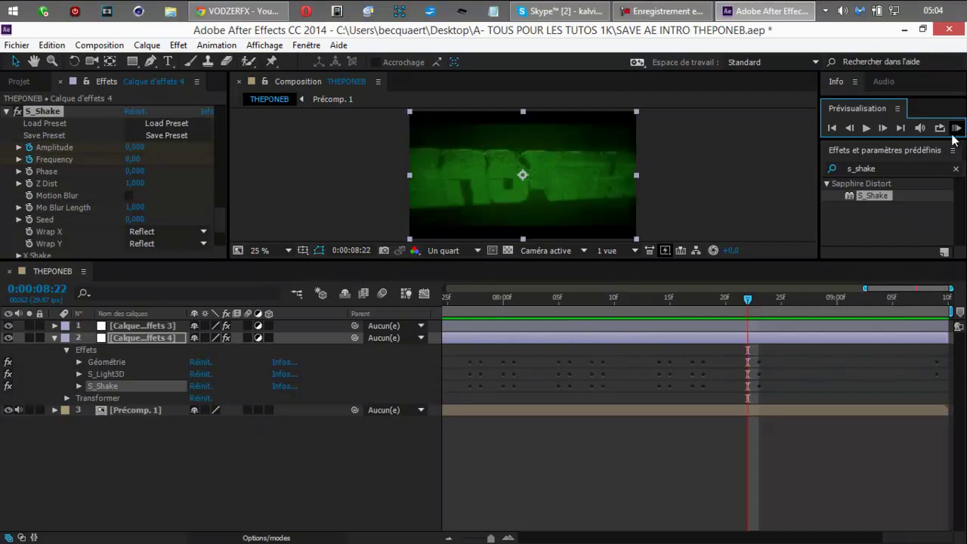
left_click(277, 251)
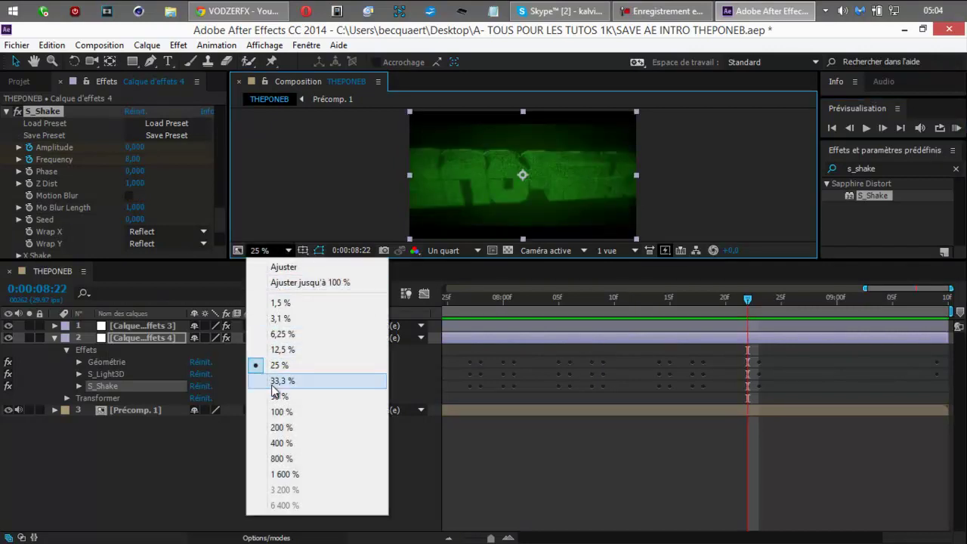
left_click(281, 380)
left_click_drag(482, 260, 481, 370)
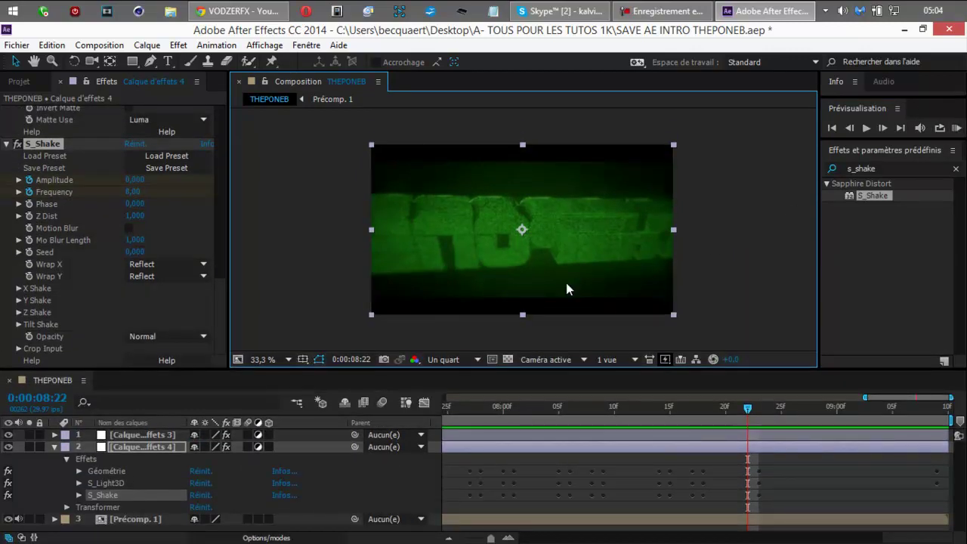
left_click(957, 130)
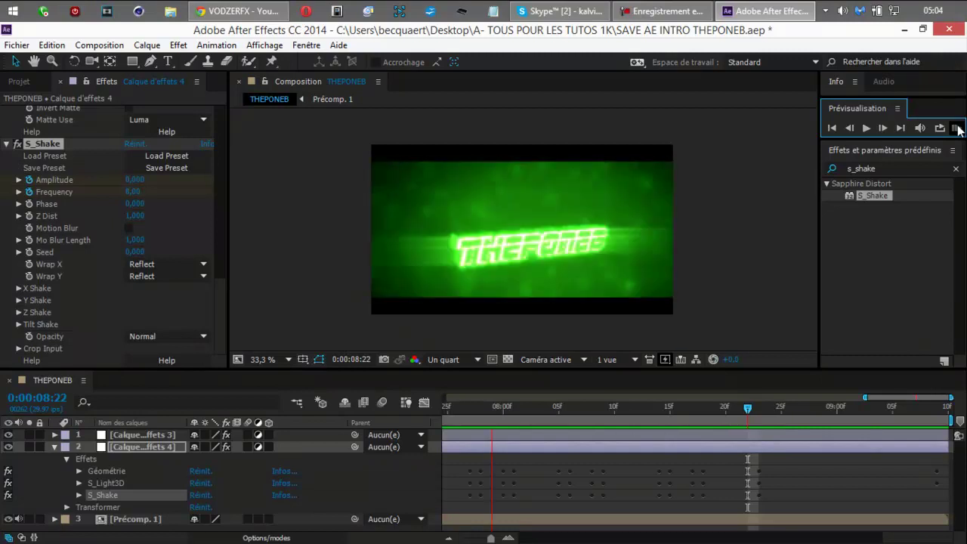
left_click(959, 130)
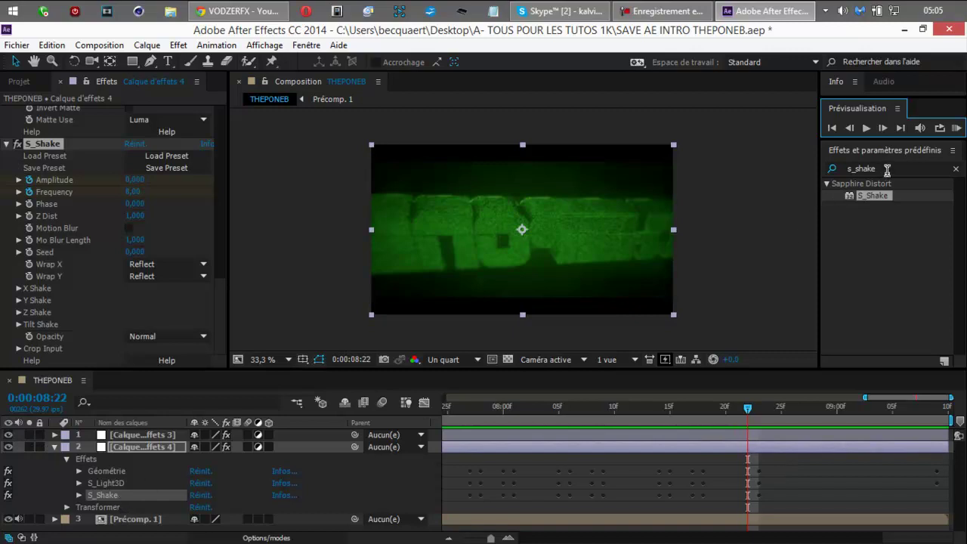
- Find the Flou radial effect with the search "flou rad" and apply it to Calque d'effets 4 after S_Shake
left_click_drag(887, 169, 846, 179)
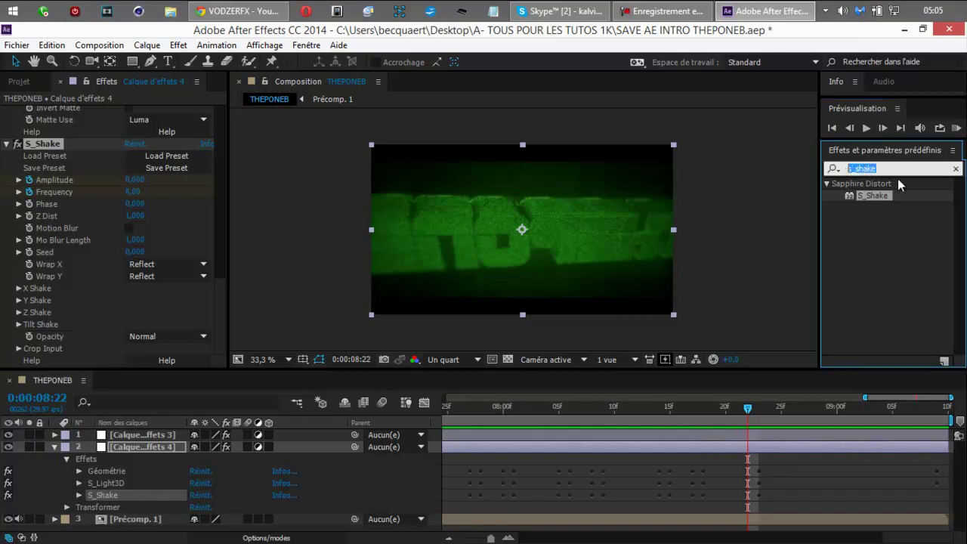
type("fl")
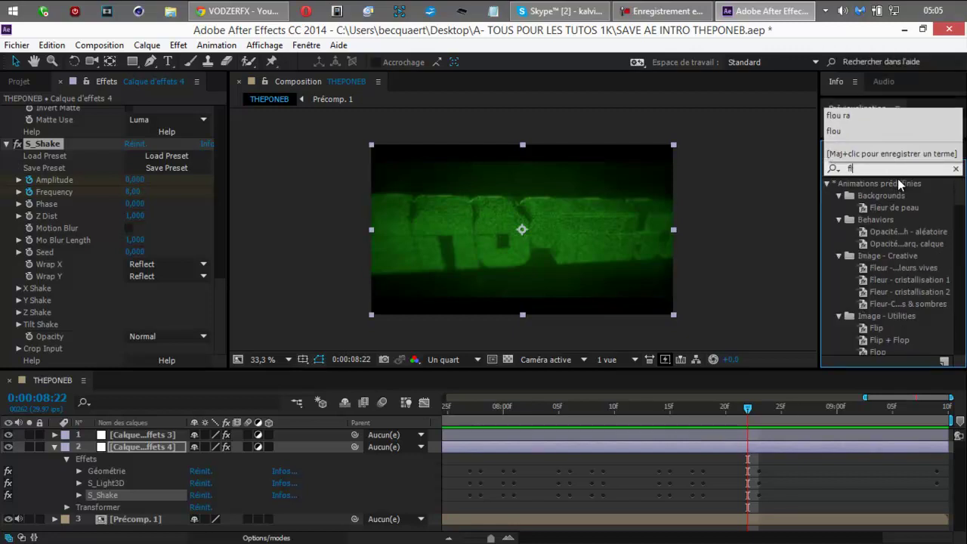
type("ou rad")
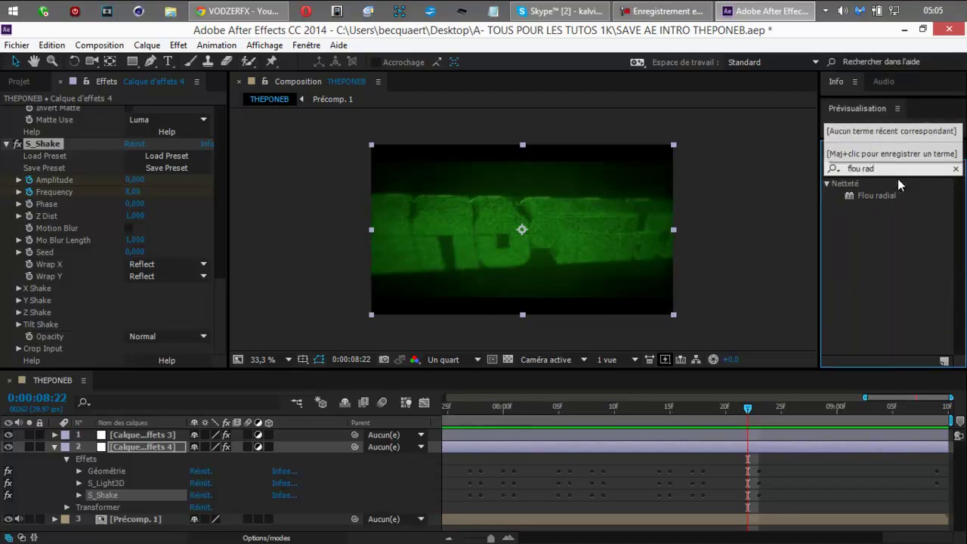
left_click(886, 189)
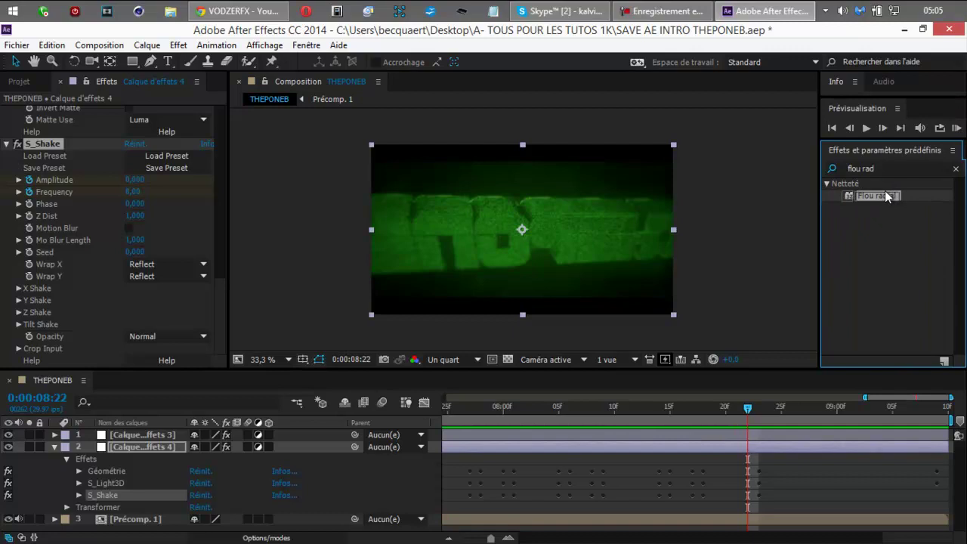
left_click_drag(871, 208, 112, 499)
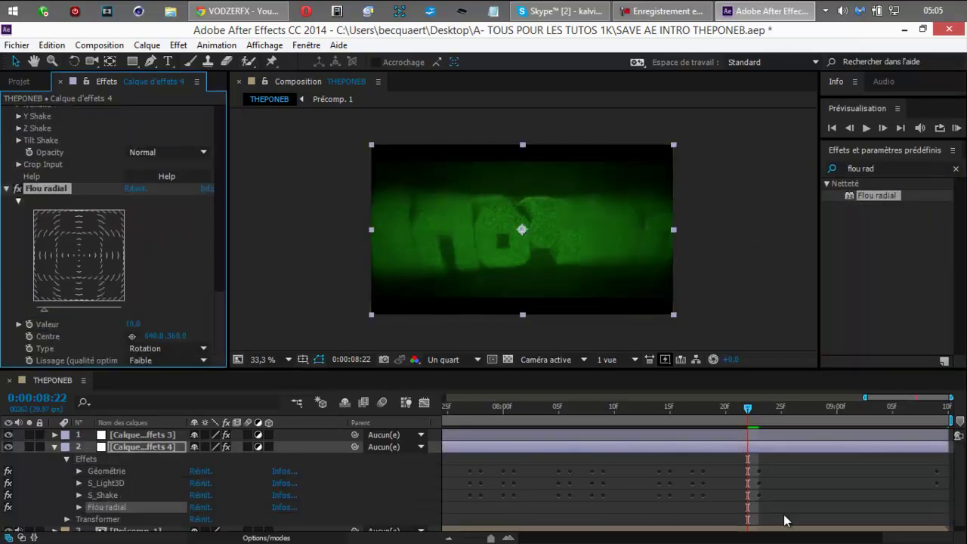
- Set the Flou radial Valeur to 0 at 0:00:02:19 and start keyframing it there
left_click_drag(919, 538, 651, 538)
left_click(655, 409)
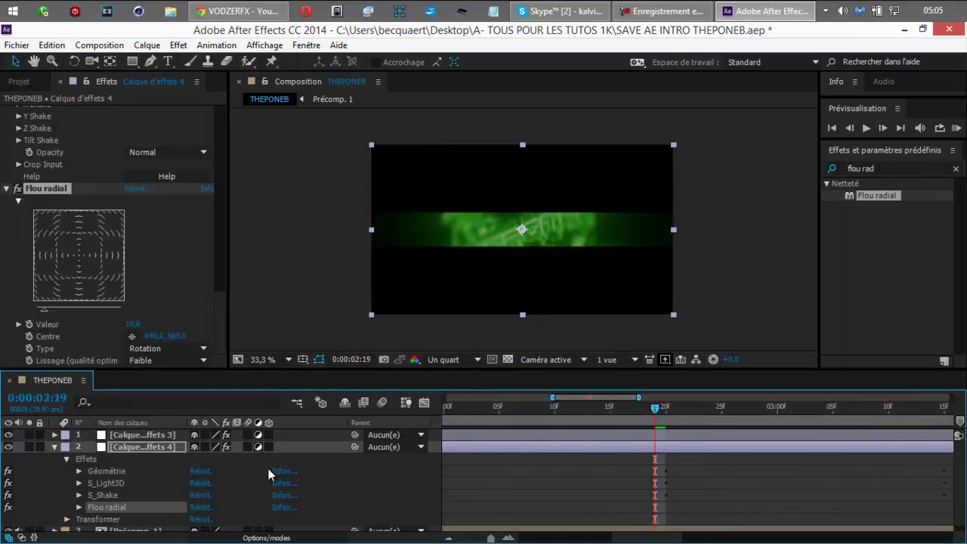
left_click(78, 508)
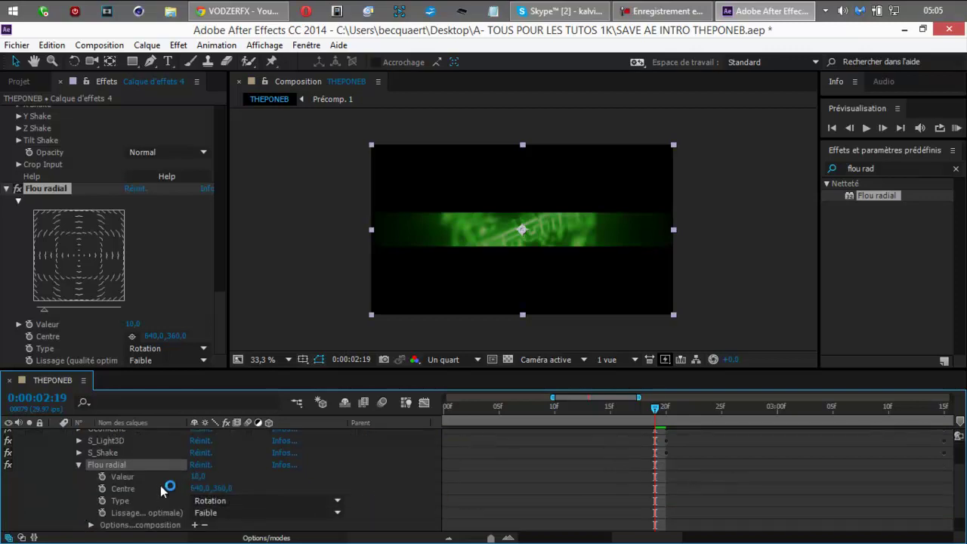
left_click(195, 477)
type("0")
key("Return")
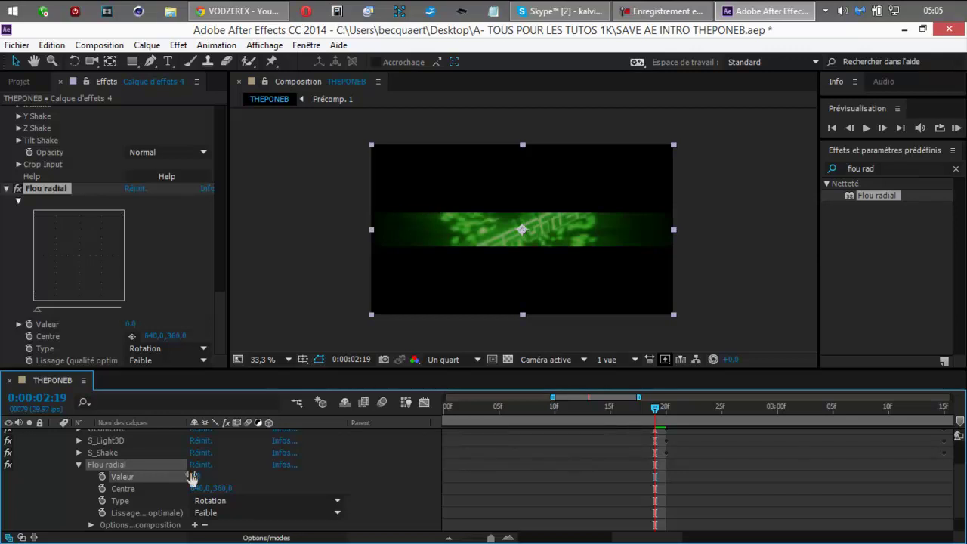
left_click(102, 477)
- Add a Flou radial Valeur keyframe of 10 one frame further on, at 0:00:02:20
left_click(882, 128)
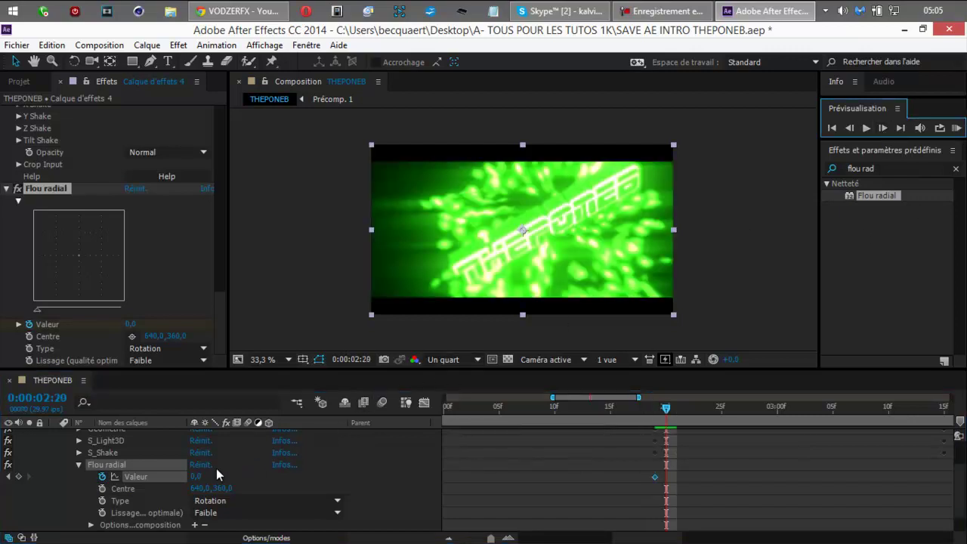
left_click(195, 477)
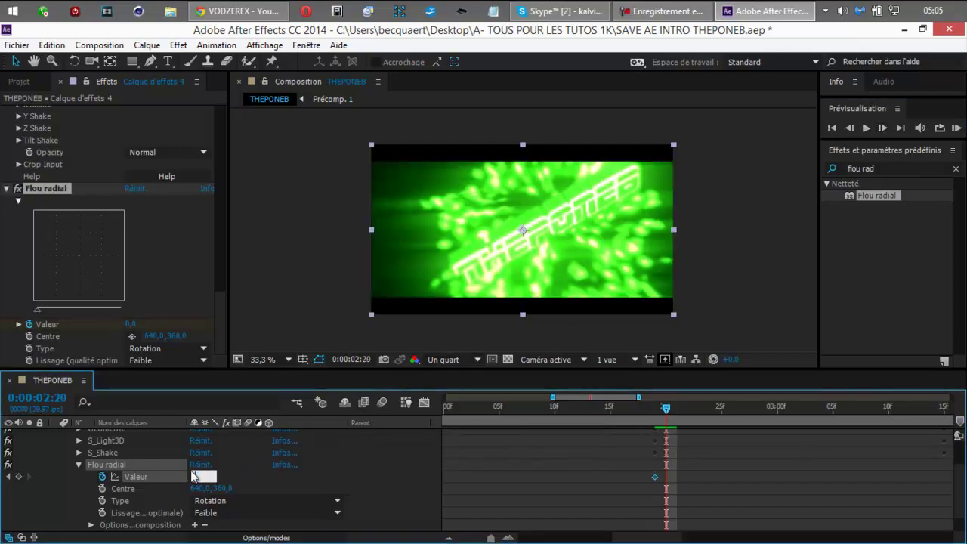
type("10")
key("Return")
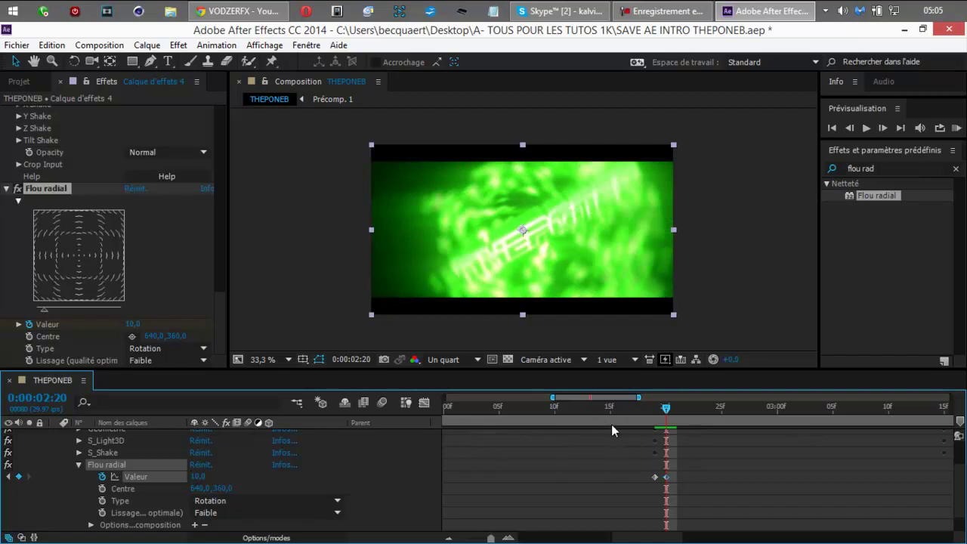
- Add a Flou radial Valeur keyframe of 0 at 0:00:03:16 and collapse the effect's properties
left_click_drag(645, 539, 676, 540)
left_click(736, 408)
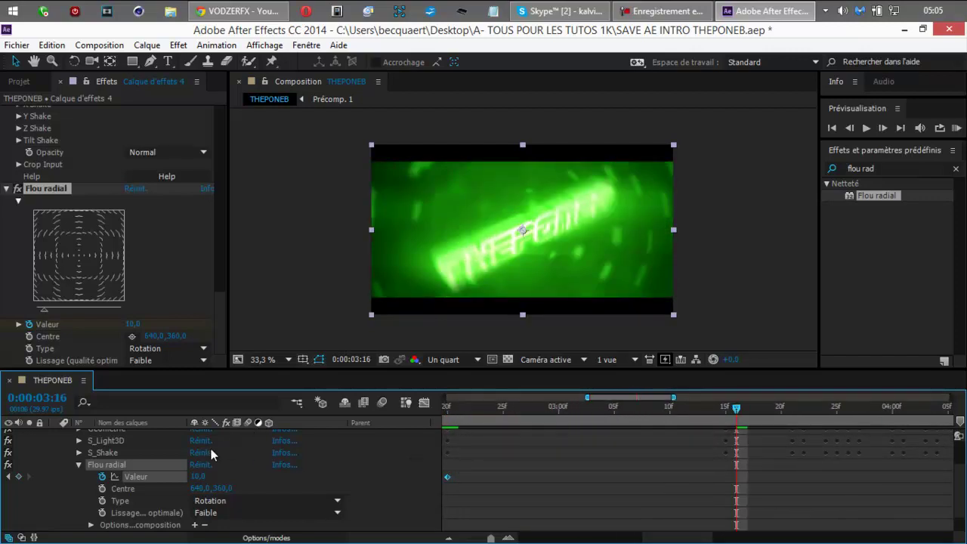
left_click(198, 477)
type("0")
key("Return")
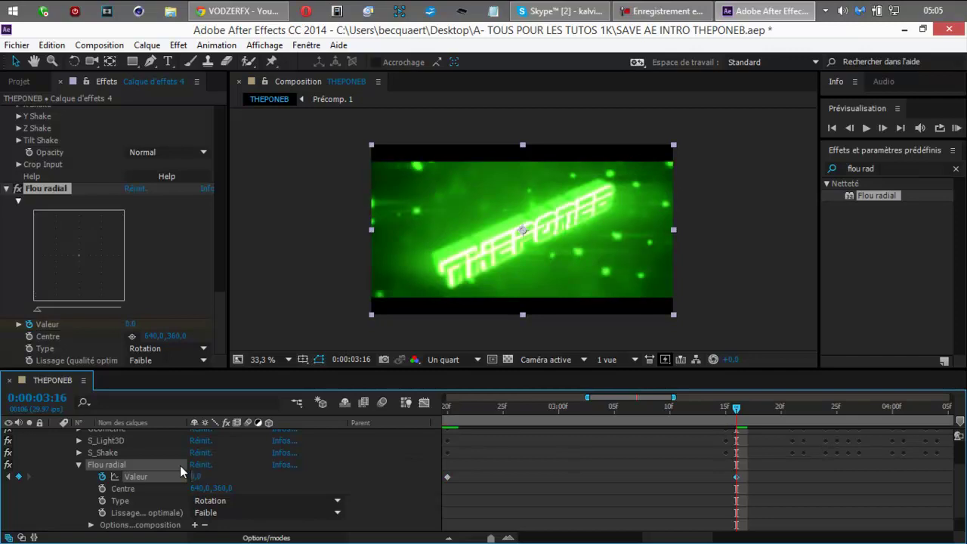
left_click(79, 465)
- Find the Compensation optique effect with the search "compe" and apply it to Calque d'effets 4 after Flou radial
left_click(880, 169)
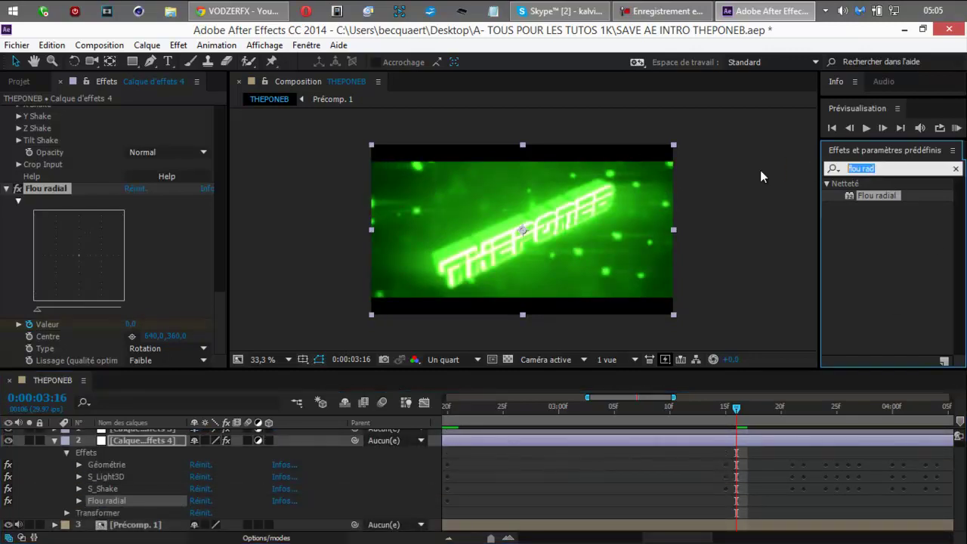
type("compe")
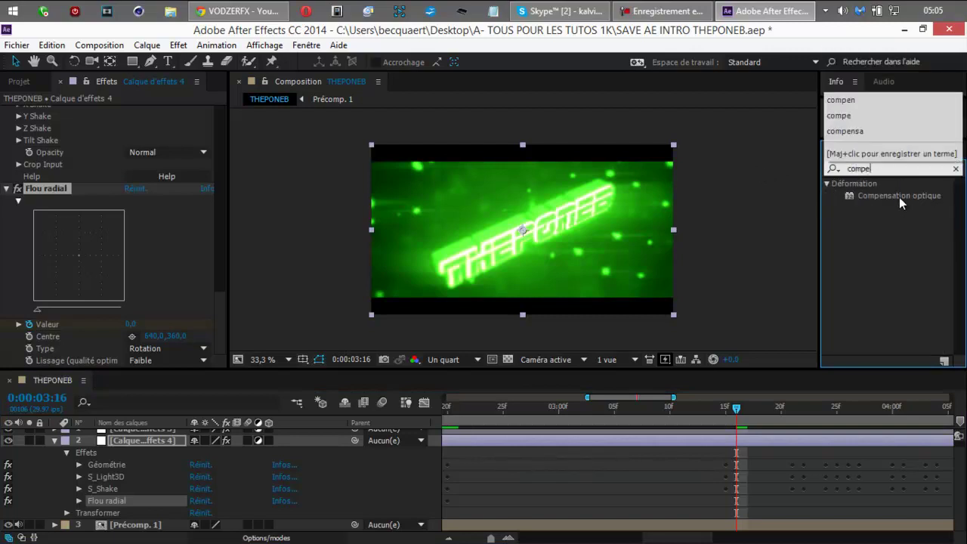
left_click_drag(899, 197, 139, 502)
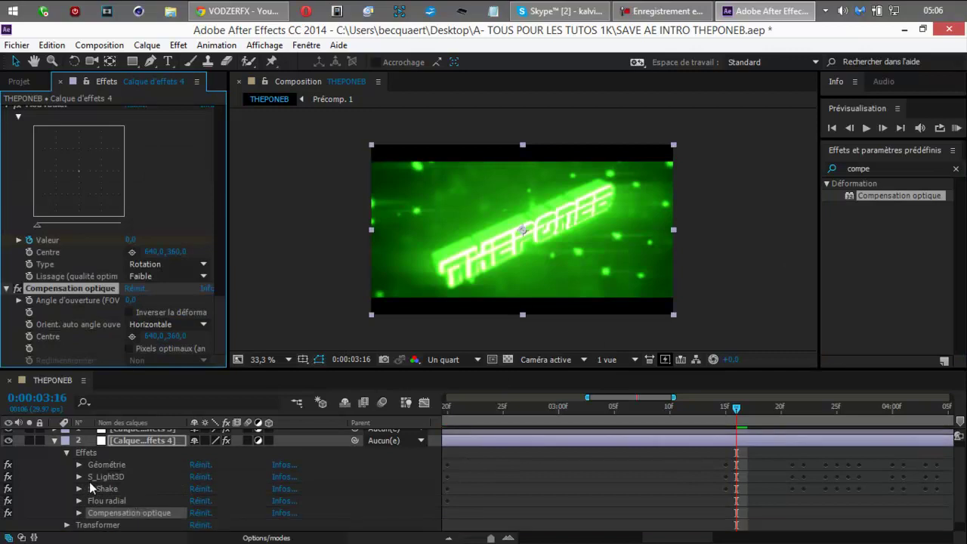
- Go to 0:00:02:07, turn on the inverted lens distortion of Compensation optique and set its opening-angle orientation to Diagonale
left_click_drag(680, 536, 649, 537)
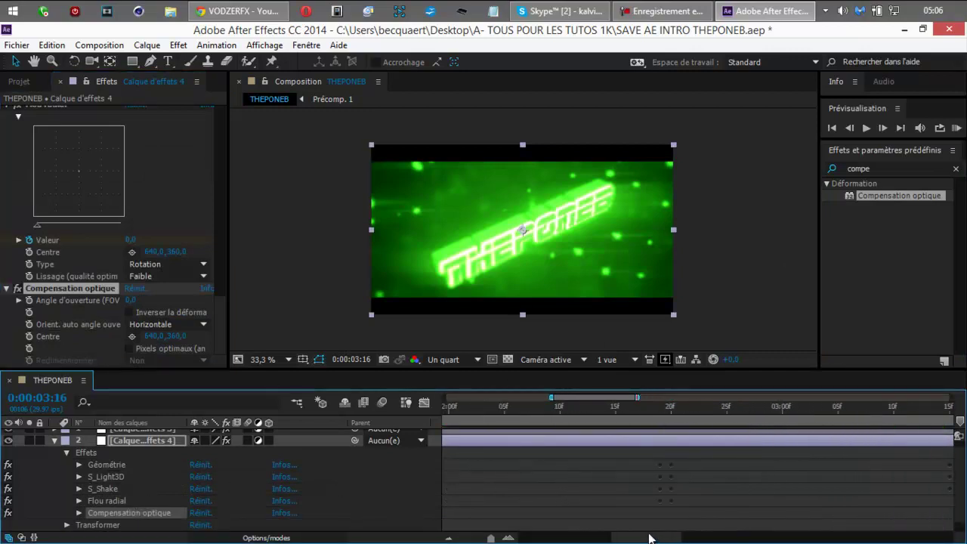
left_click(666, 408)
left_click_drag(959, 470, 957, 491)
left_click(79, 501)
left_click(559, 410)
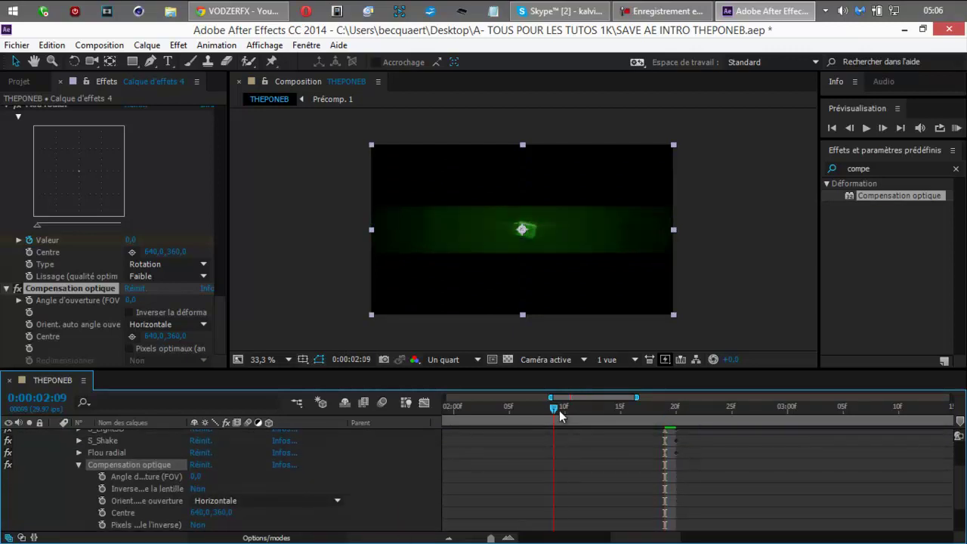
left_click_drag(555, 409, 532, 411)
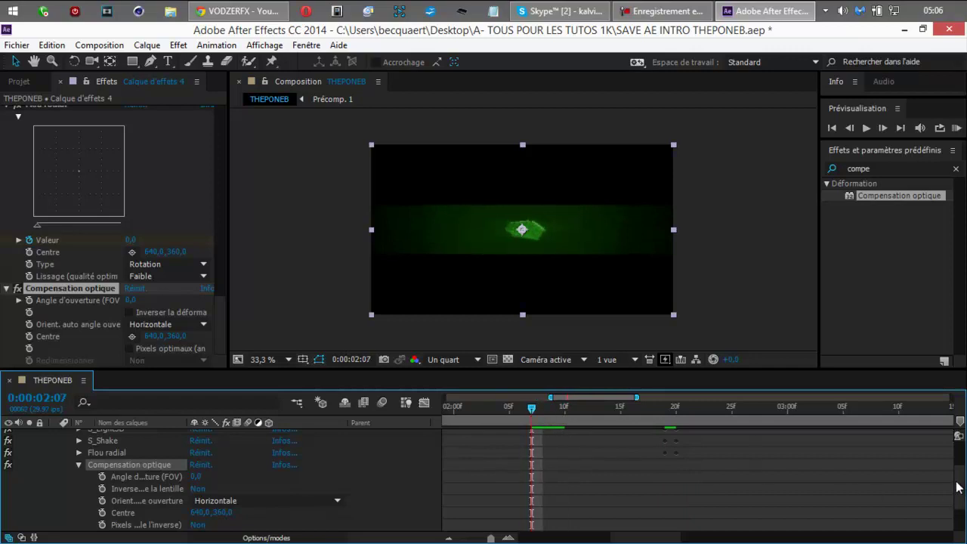
left_click_drag(956, 482, 953, 495)
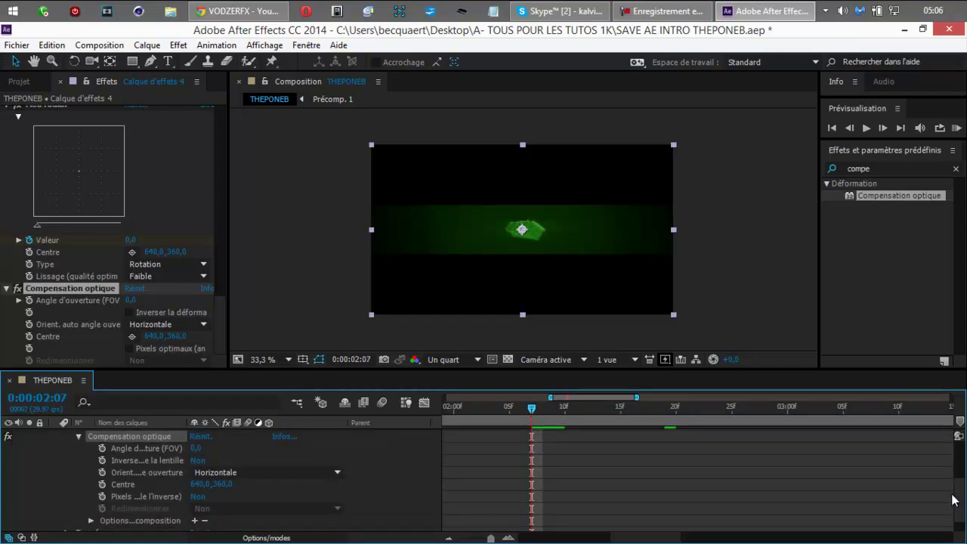
left_click(196, 462)
left_click(220, 472)
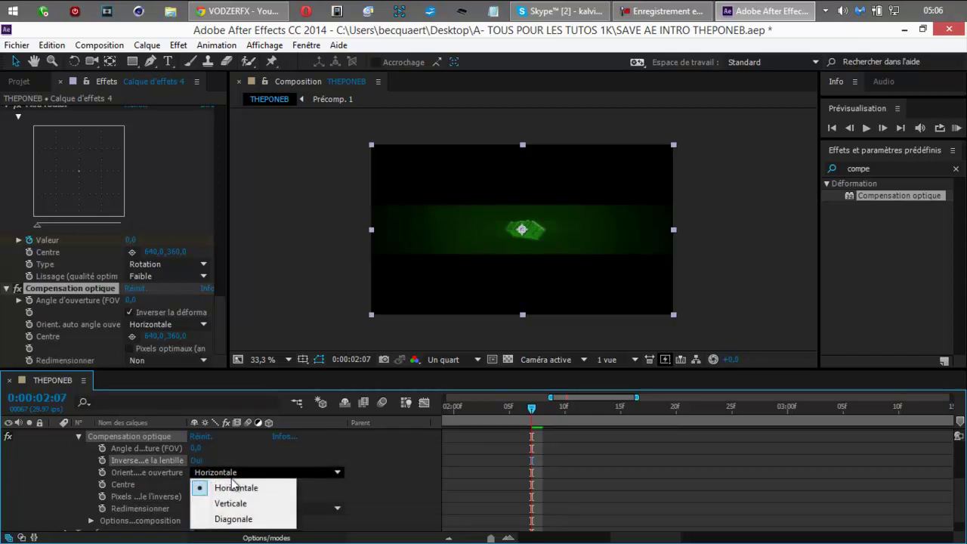
left_click(242, 518)
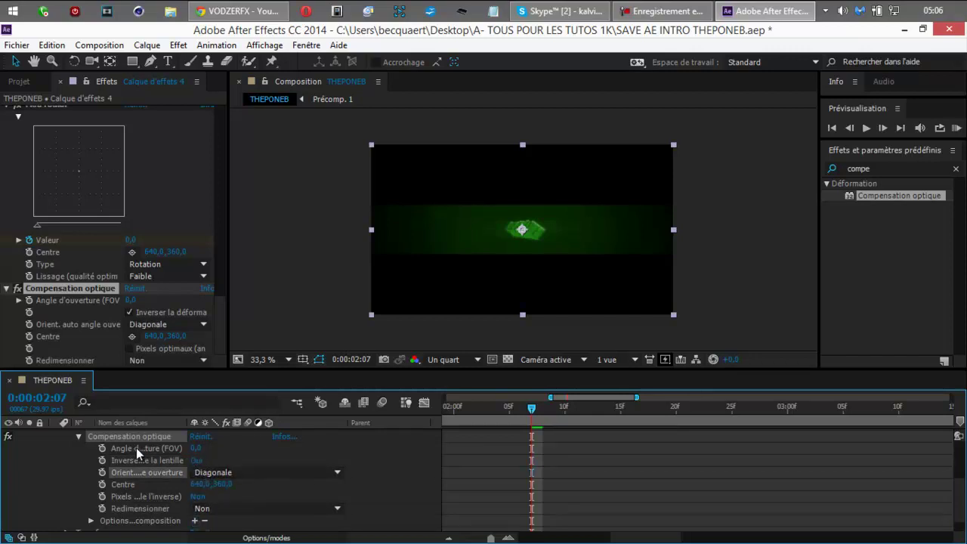
- Start keyframing the Compensation optique Angle d'ouverture (FOV) at 0 at 0:00:02:07 and add a keyframe of 178 at 0:00:02:19
left_click(102, 448)
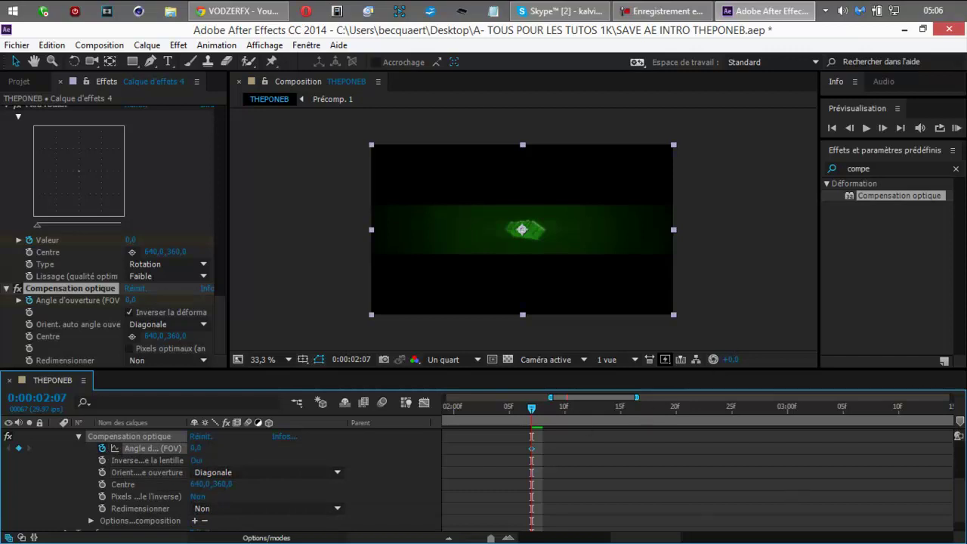
left_click_drag(957, 488, 951, 458)
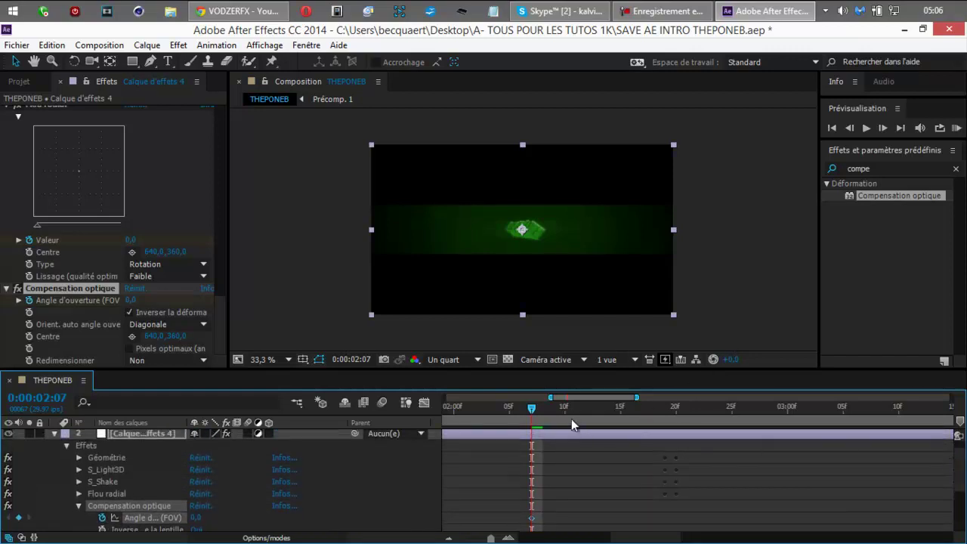
left_click(666, 407)
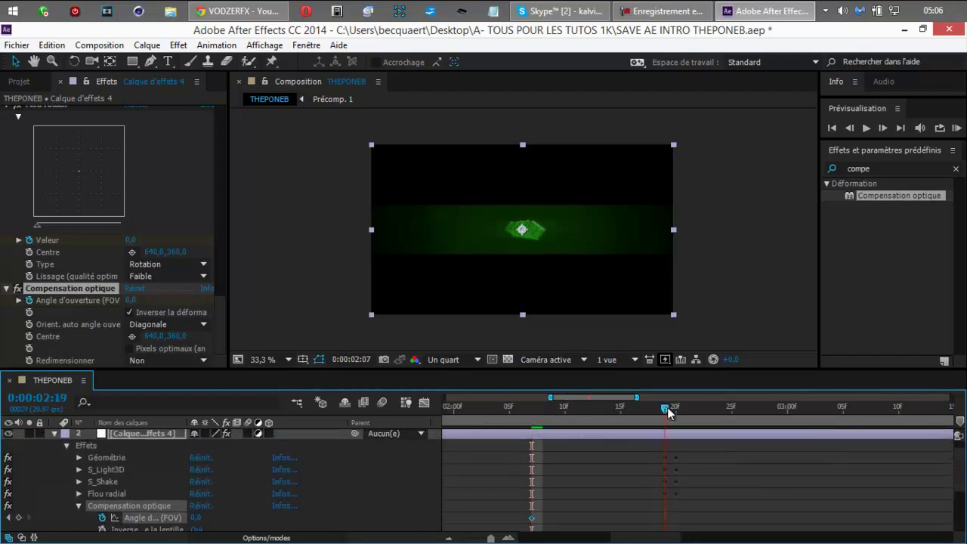
left_click(195, 518)
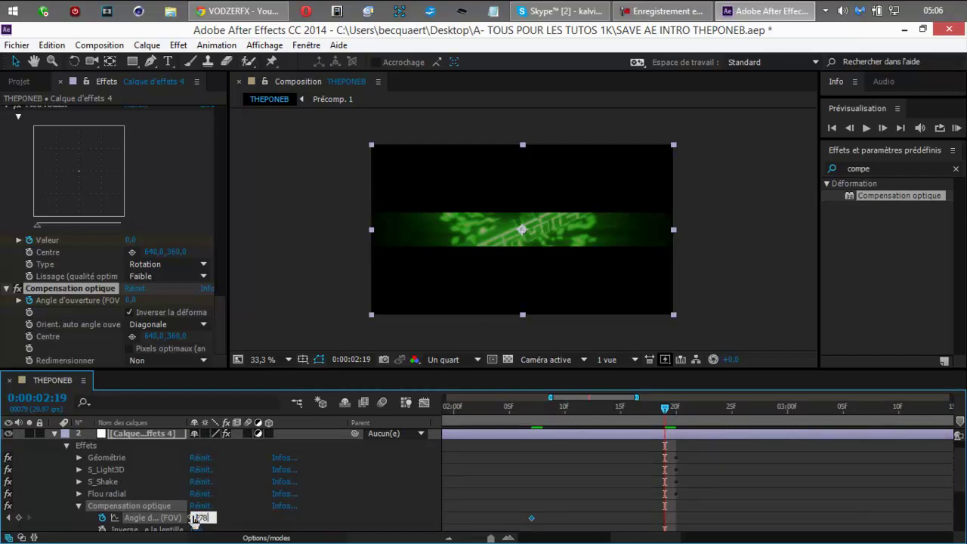
key("Return")
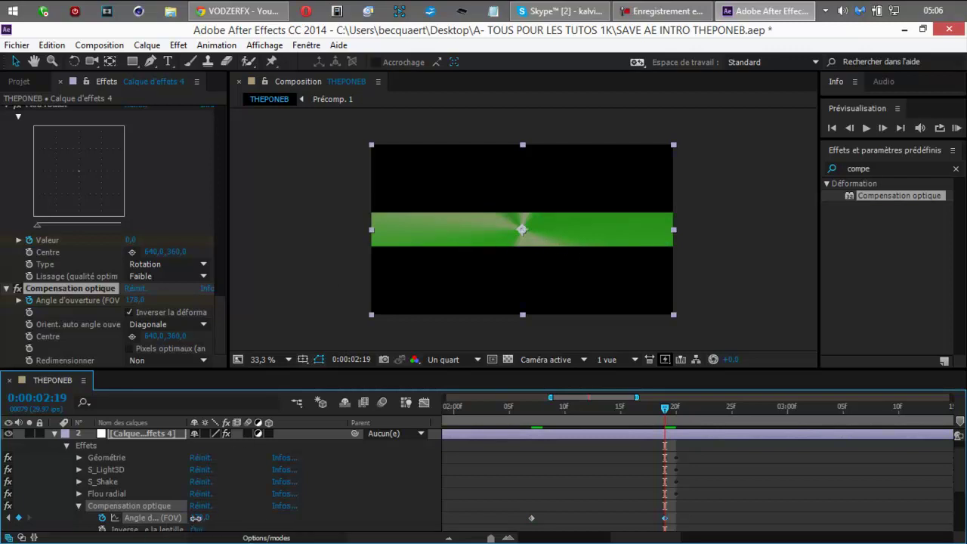
left_click_drag(196, 518, 151, 537)
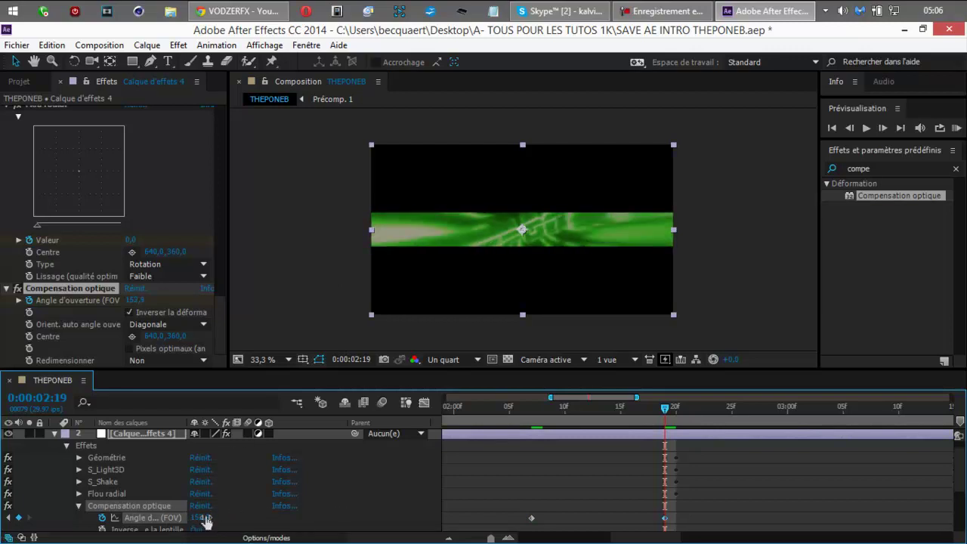
left_click(202, 519)
type("178")
key("Return")
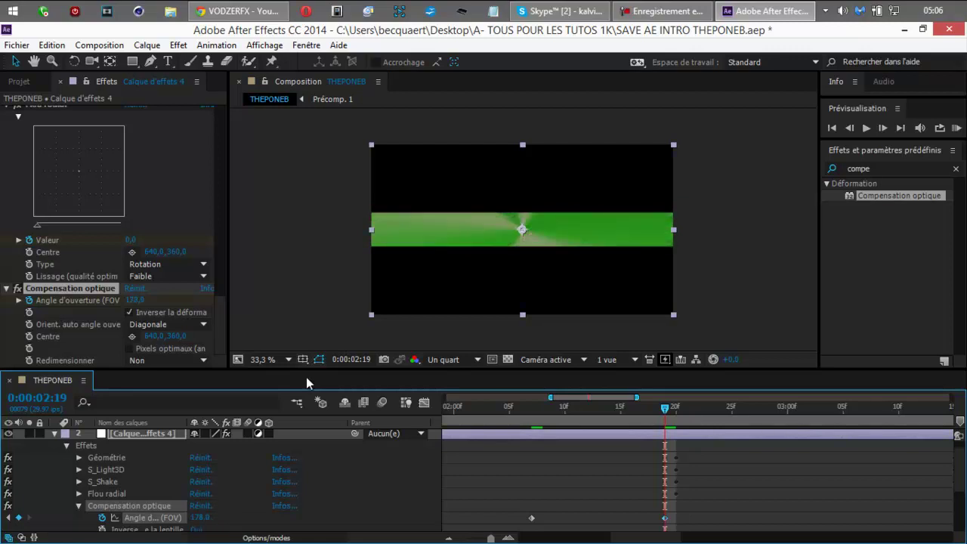
- Add an Angle d'ouverture (FOV) keyframe of 0 one frame further on, at 0:00:02:20, and collapse Compensation optique
left_click(882, 128)
left_click(202, 518)
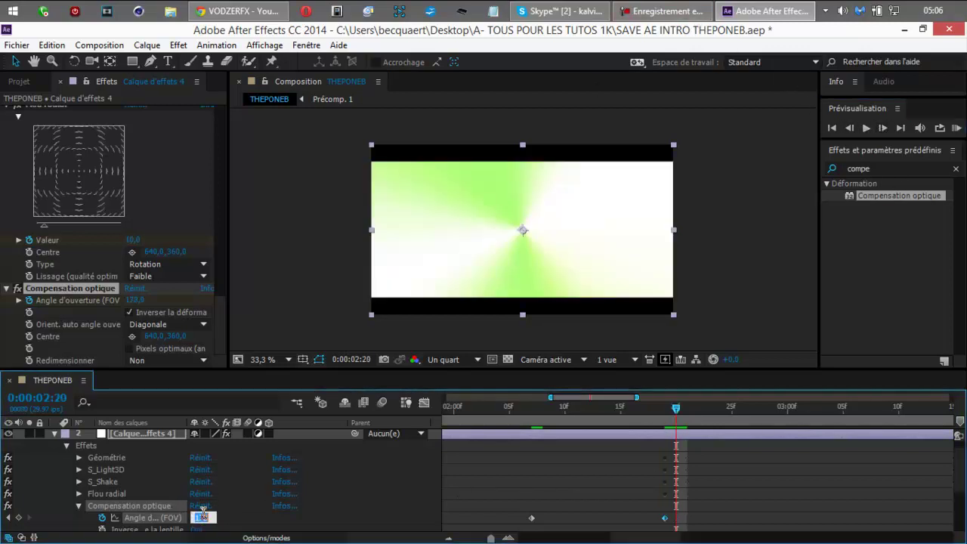
type("0")
key("Return")
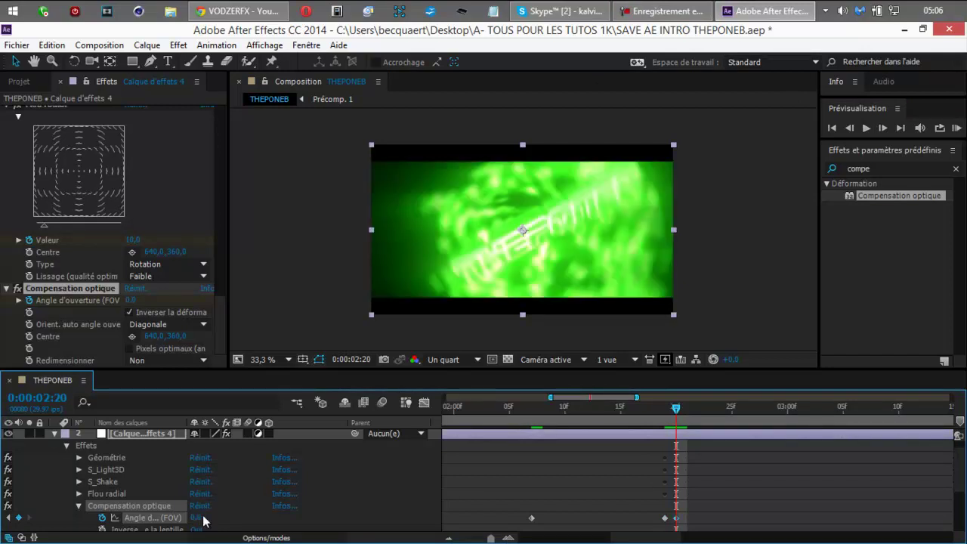
left_click(79, 506)
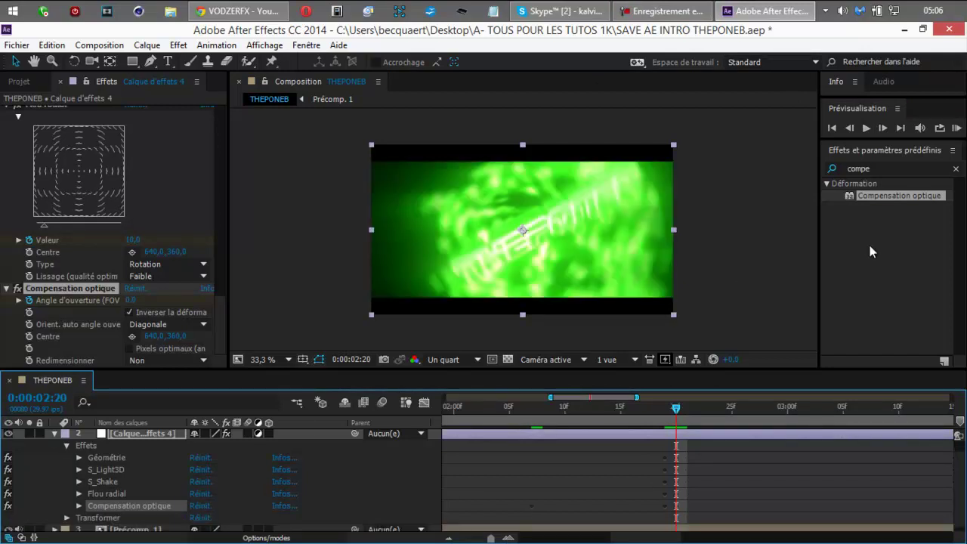
- Play a rendered preview of THEPONEB to check the new optics compensation, and stop it
left_click(955, 128)
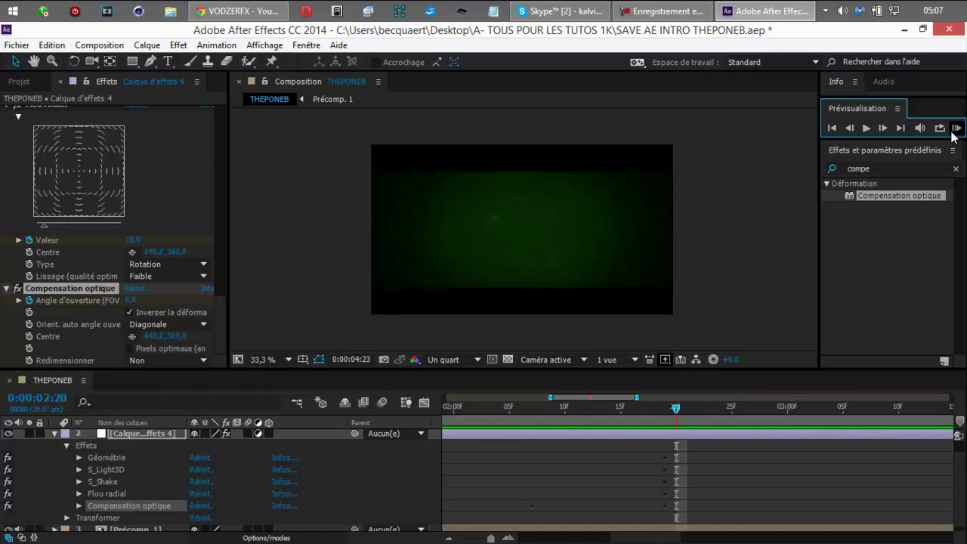
left_click(953, 132)
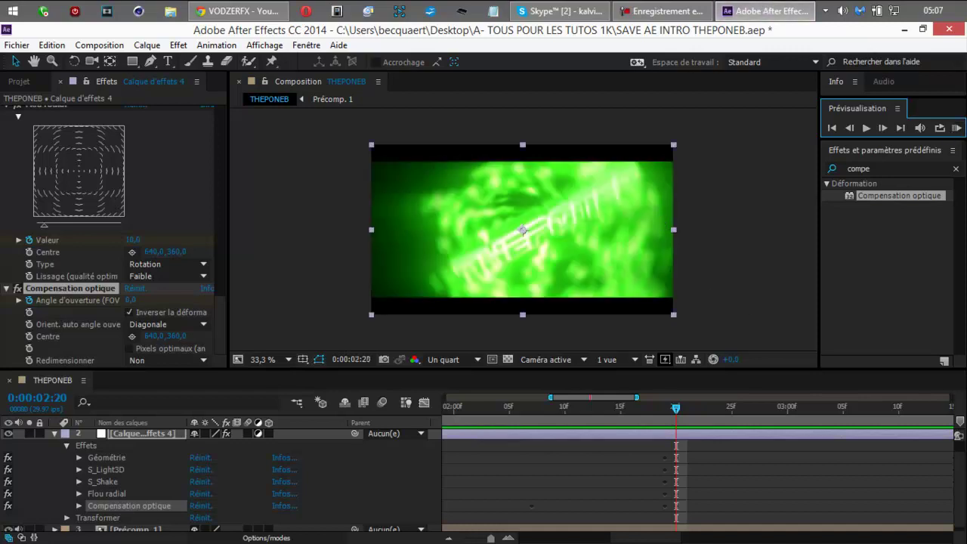
scroll(961, 516, "down", 1)
left_click_drag(961, 521, 961, 512)
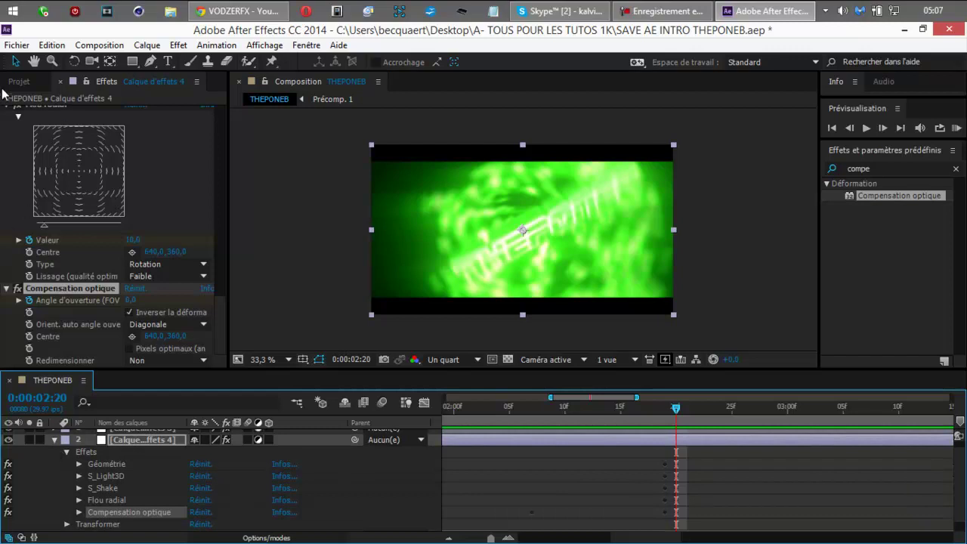
left_click(15, 82)
left_click(106, 81)
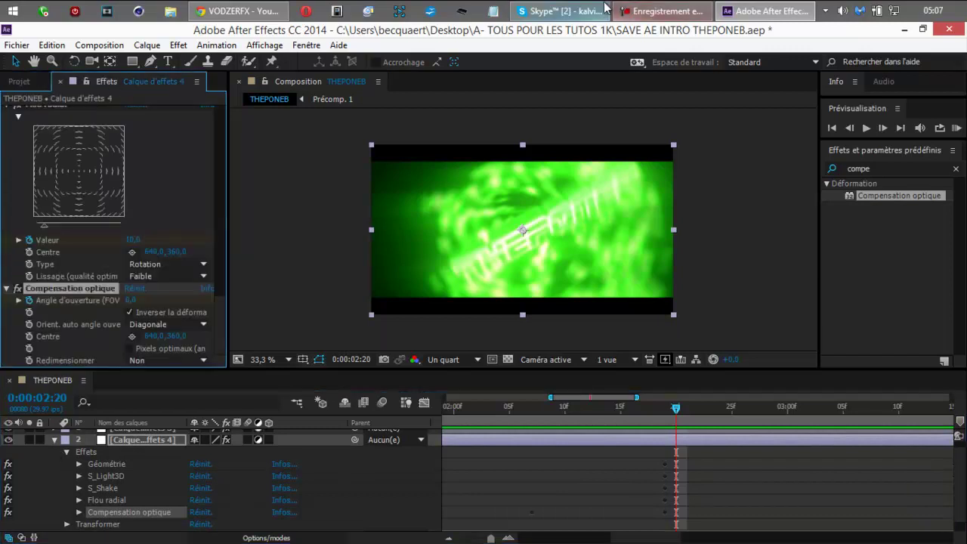
left_click(636, 11)
left_click(636, 11)
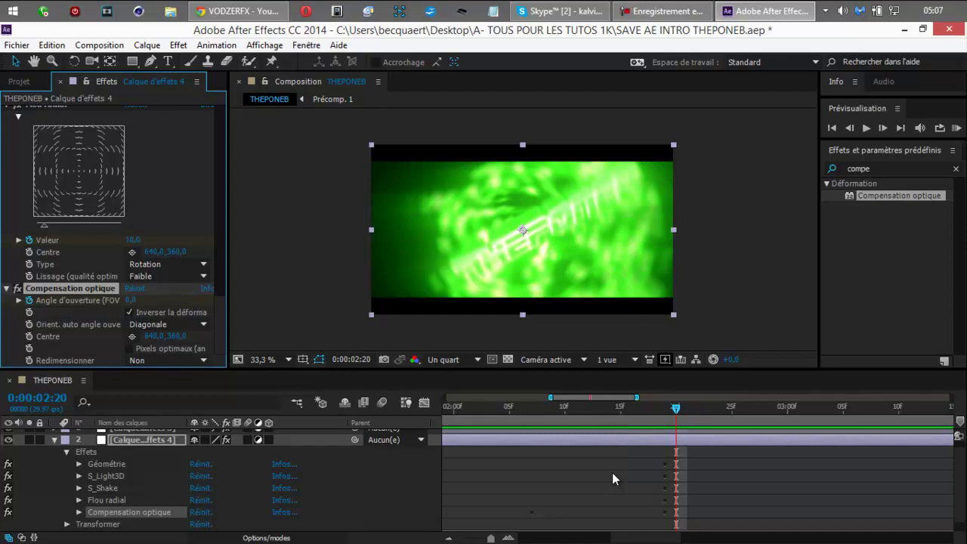
- Preview the composition again through the end of the intro to review the combined effects, and stop playback
left_click(655, 537)
left_click_drag(655, 539, 664, 538)
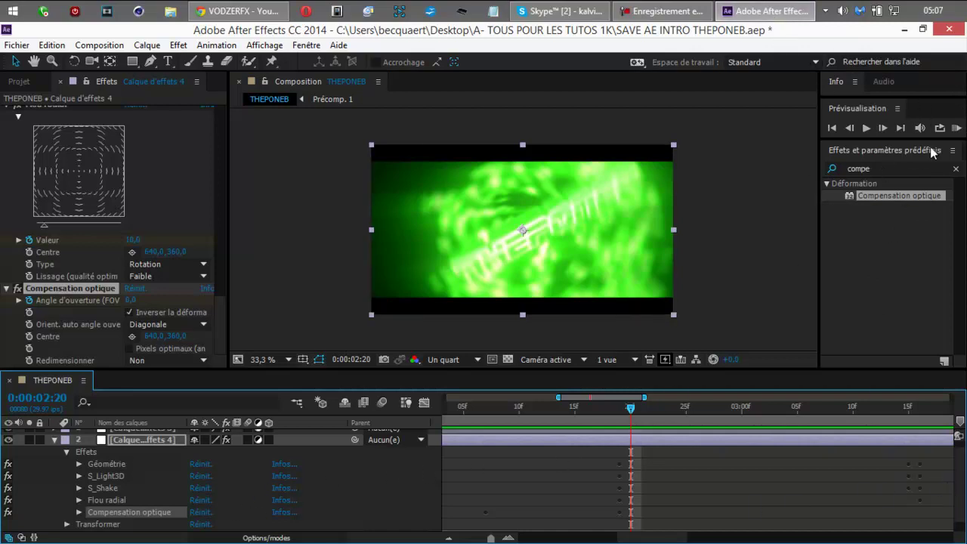
left_click(955, 128)
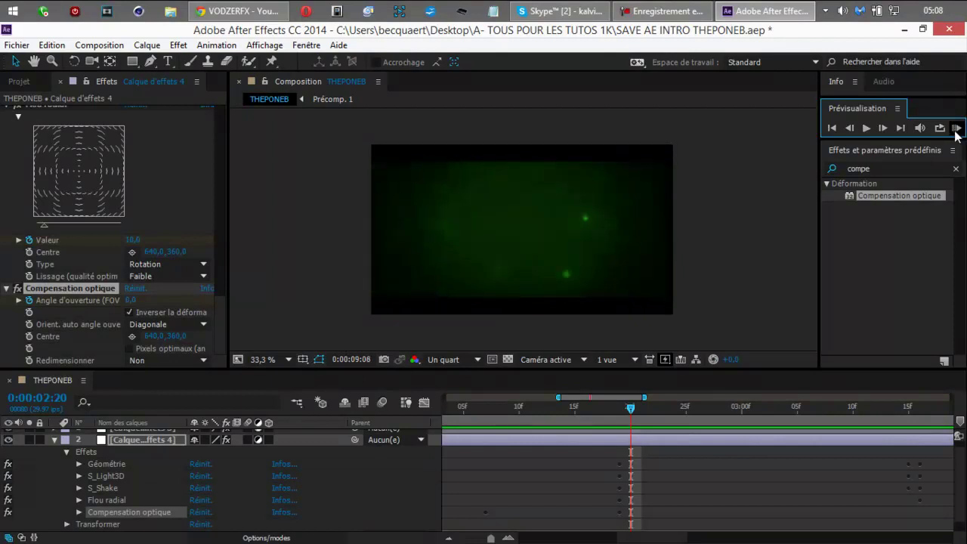
left_click(955, 135)
- Enlarge the timeline area and show the keyframes of Calque d'effets 4 from about 5 to 9 seconds
left_click(676, 539)
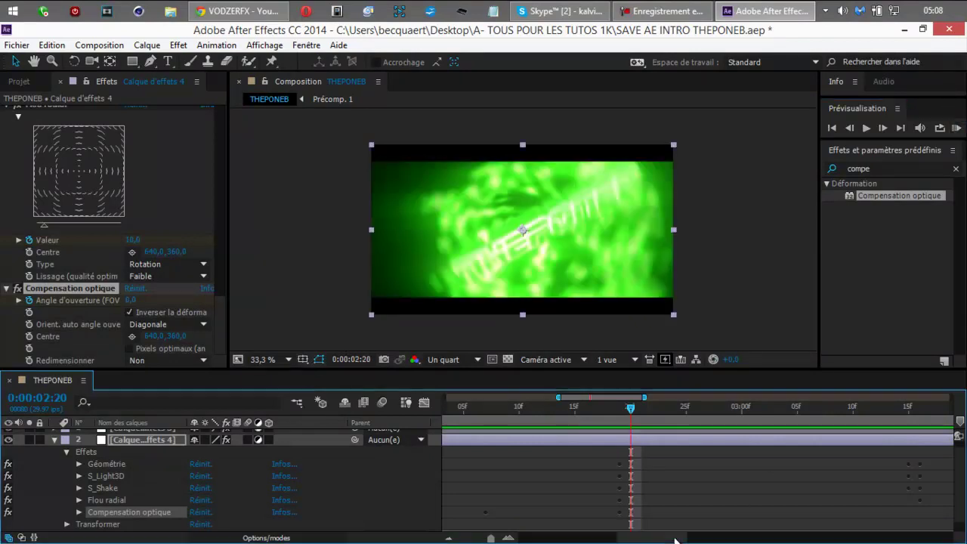
left_click_drag(676, 539, 888, 539)
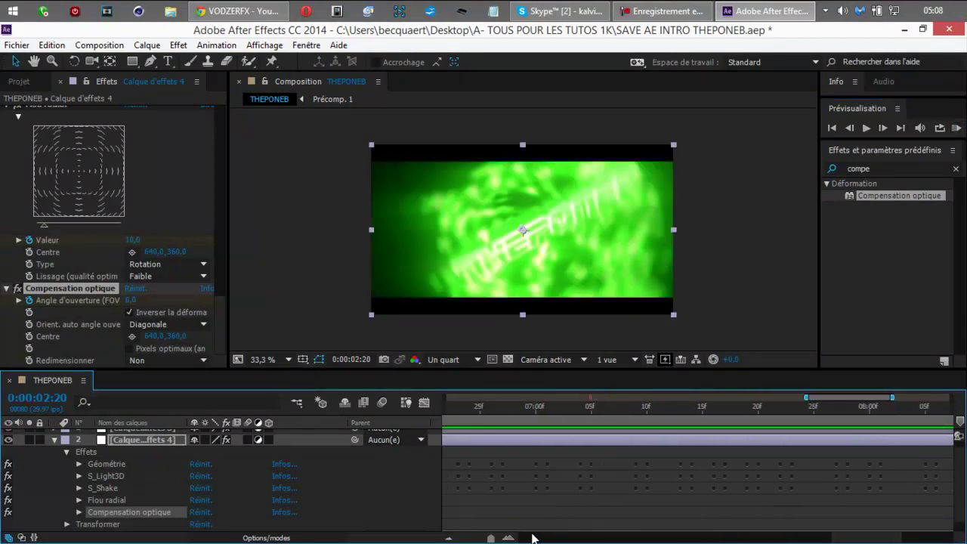
left_click_drag(491, 538, 478, 539)
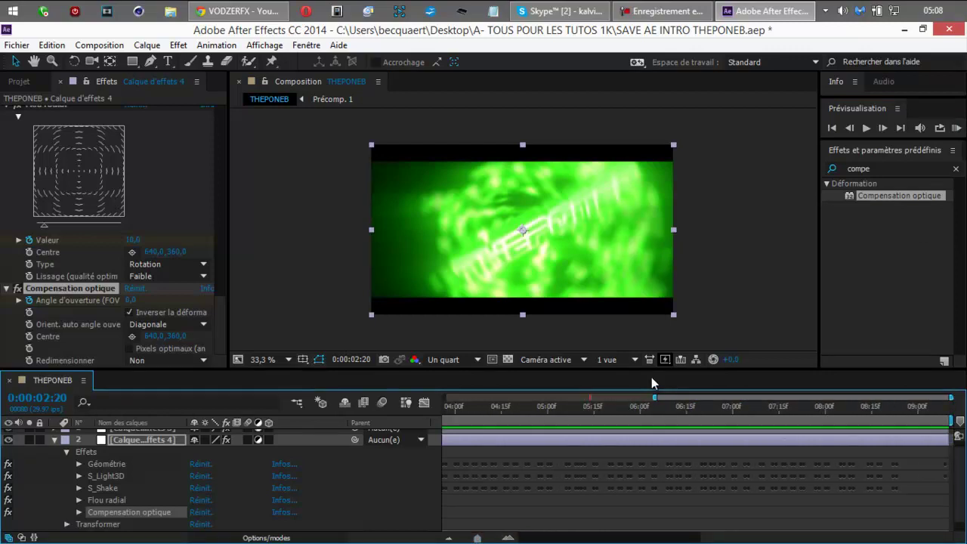
left_click_drag(648, 368, 646, 283)
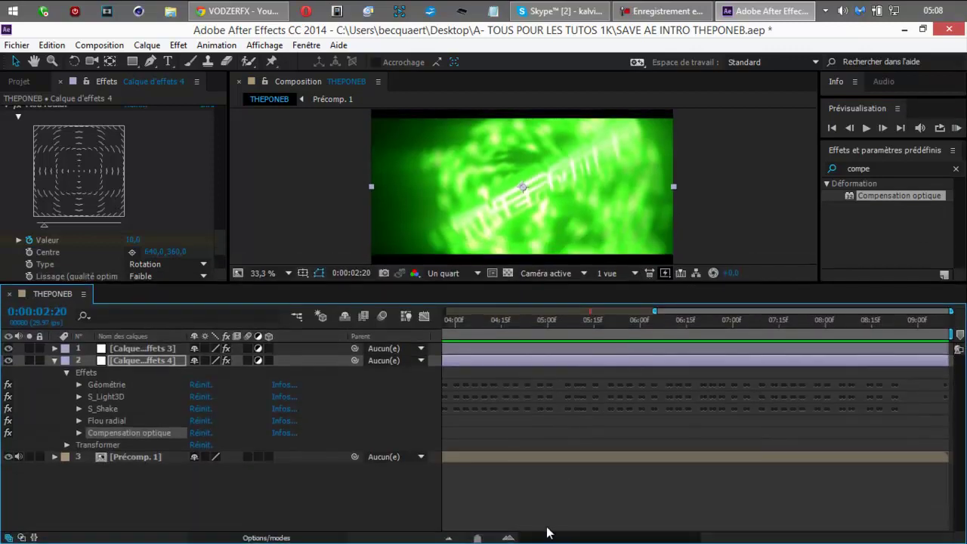
left_click_drag(481, 538, 484, 539)
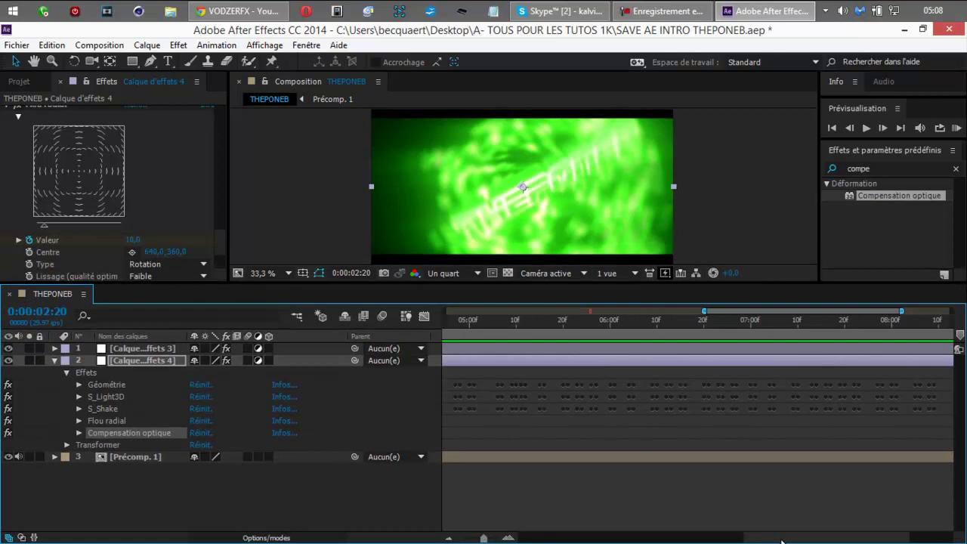
left_click_drag(782, 540, 806, 536)
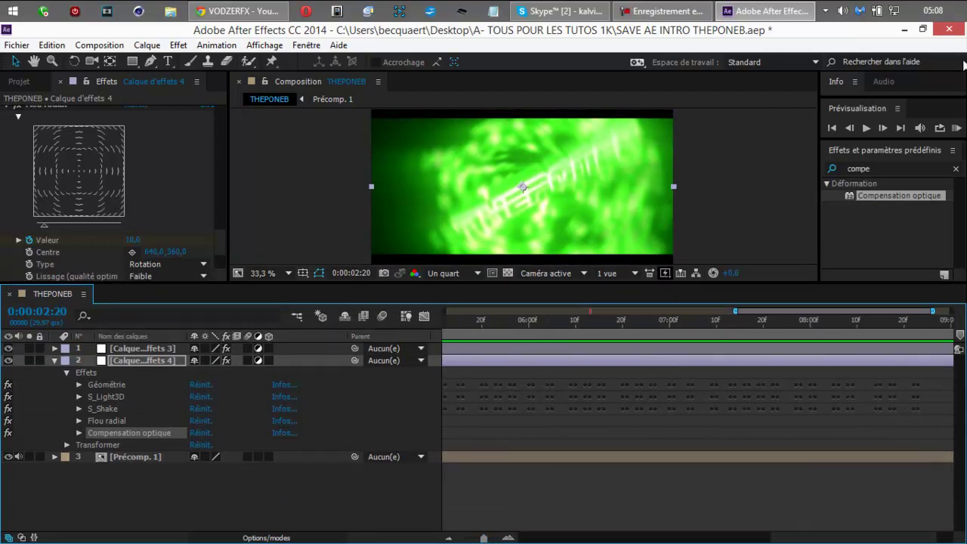
- Play the rendered preview to find the next effect moment and place the current time at 0:00:07:27
left_click(956, 129)
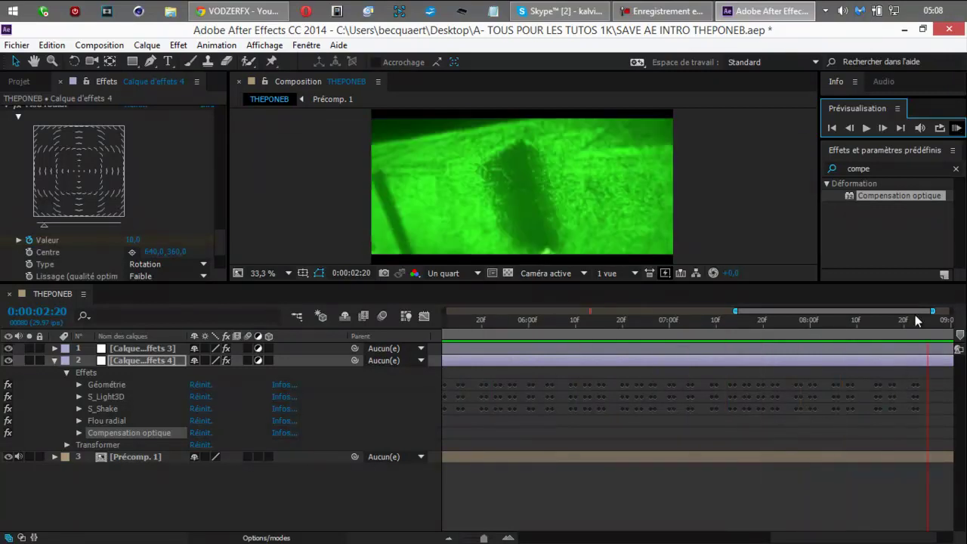
left_click(950, 132)
left_click(805, 322)
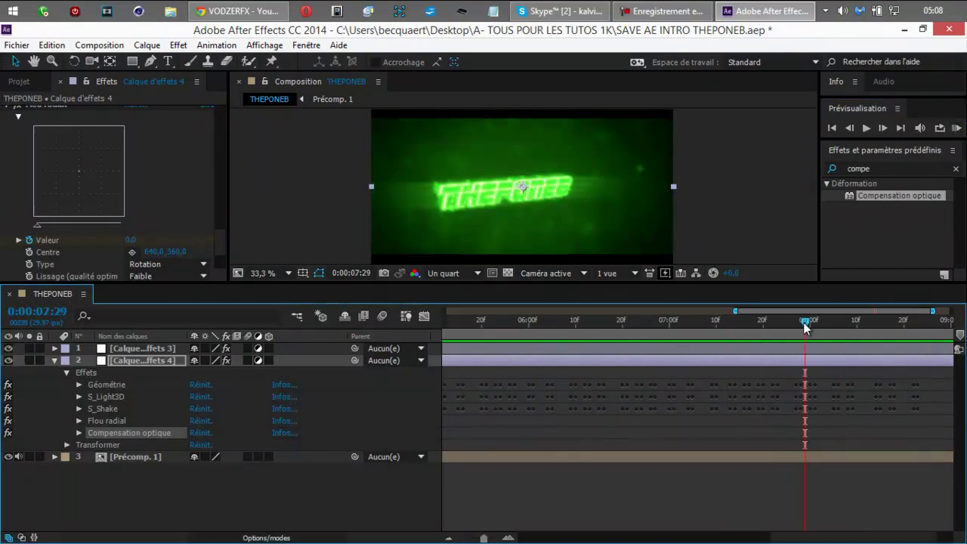
left_click_drag(805, 323, 795, 325)
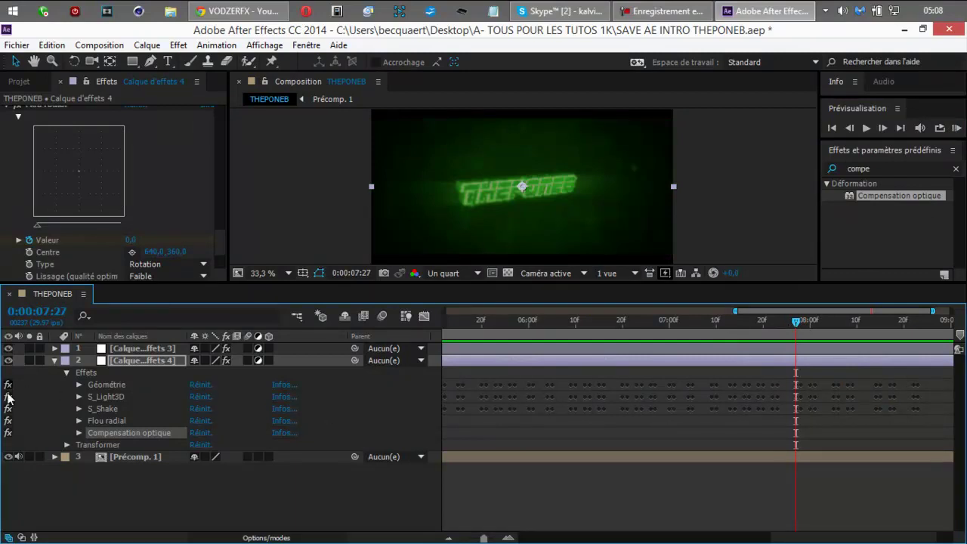
- Find the Tourbillon distortion effect by searching for "tourbill" and apply it to Calque d'effets 4 after Compensation optique
left_click(158, 510)
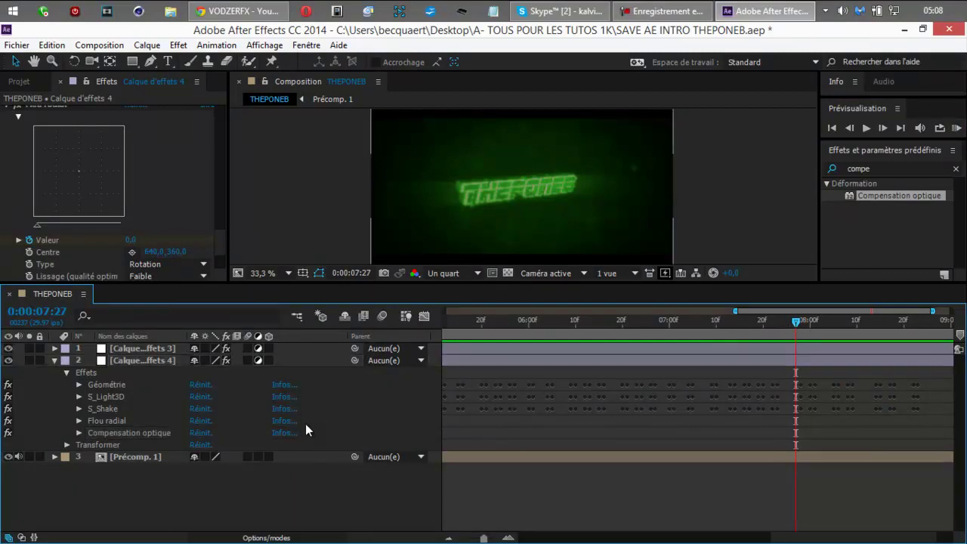
left_click(885, 167)
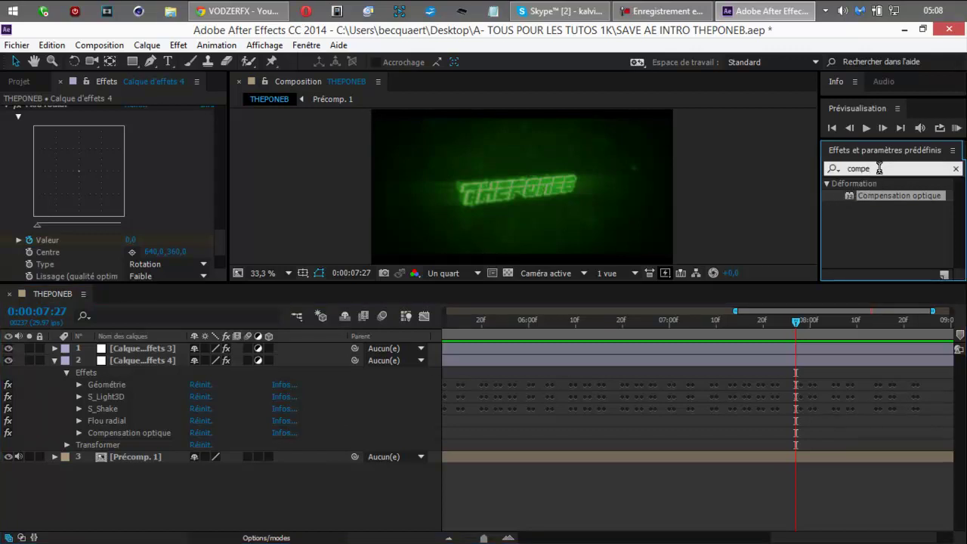
left_click_drag(876, 169, 833, 171)
key("BackSpace")
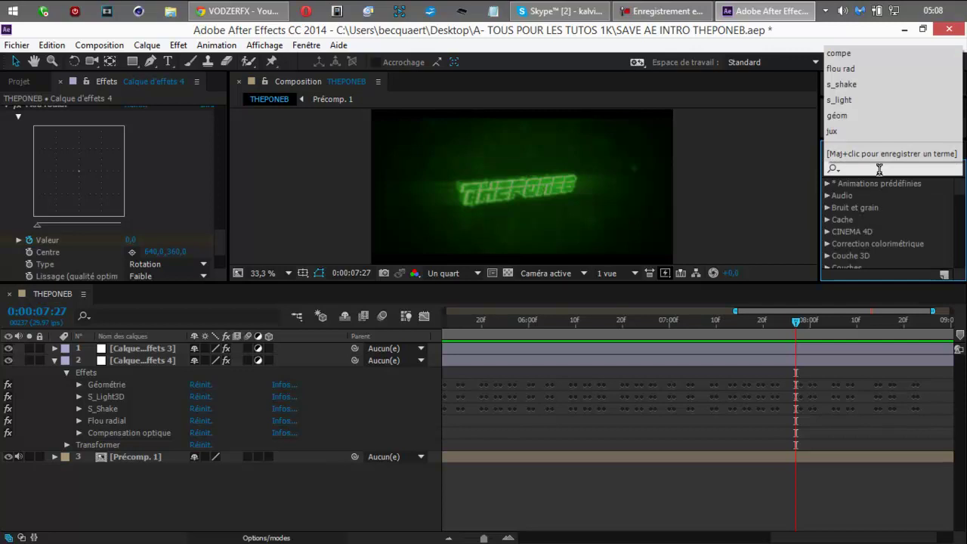
type("tourn")
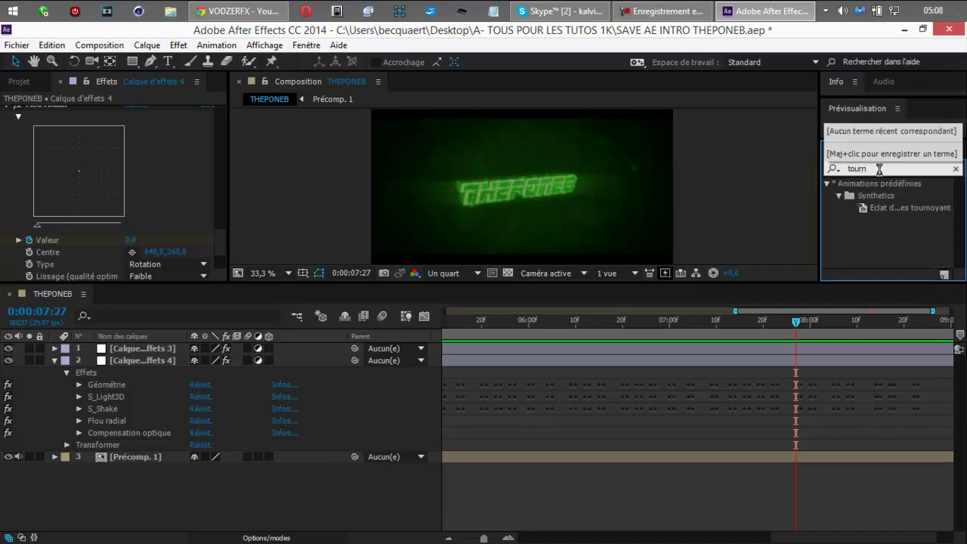
key("BackSpace")
type("bill")
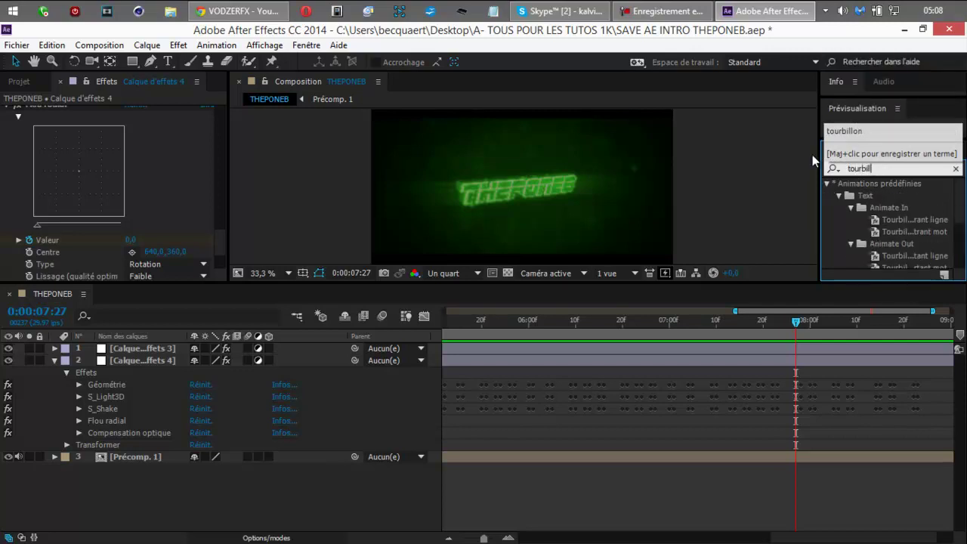
left_click_drag(959, 217, 957, 266)
left_click_drag(890, 261, 135, 434)
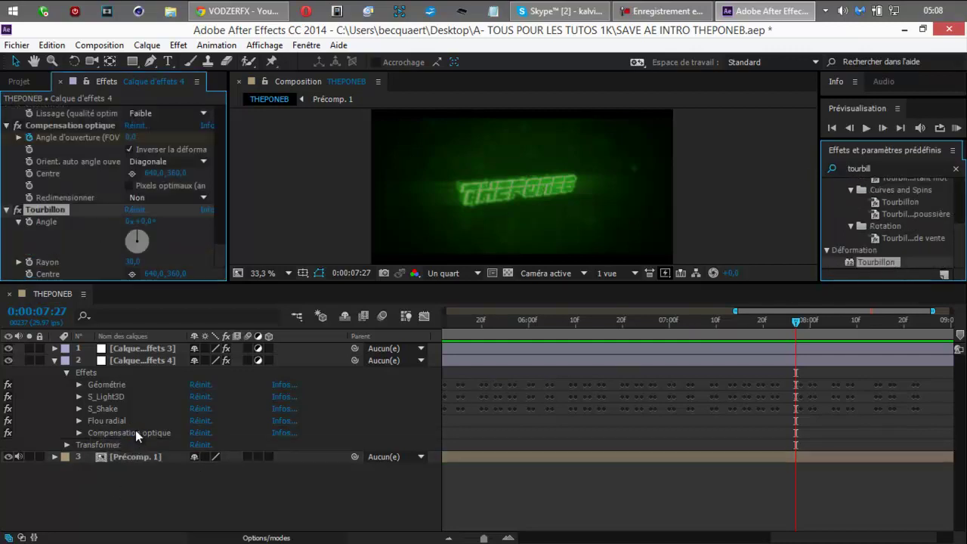
- Start keyframing Tourbillon's Angle with 0° at 0:00:07:27 and advance one frame to 0:00:07:28
left_click(79, 445)
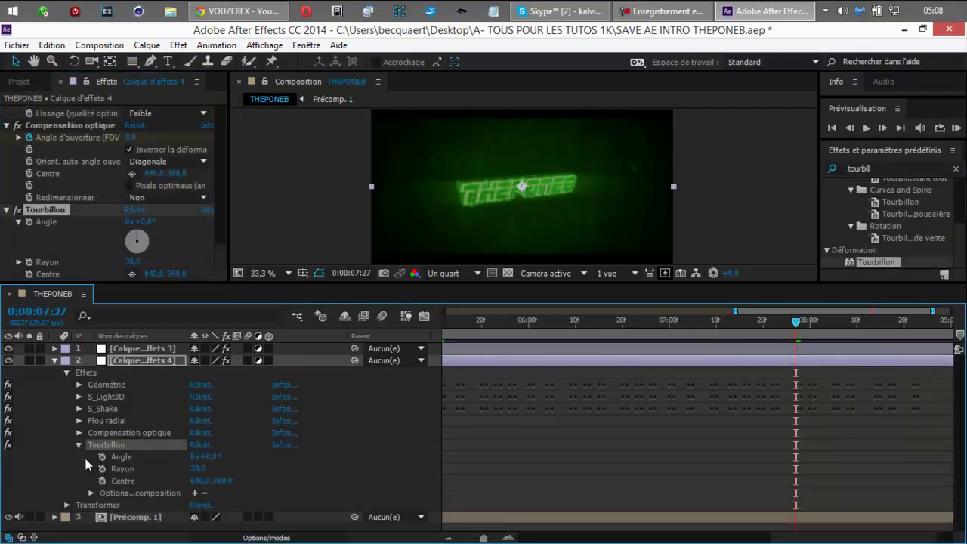
left_click(103, 456)
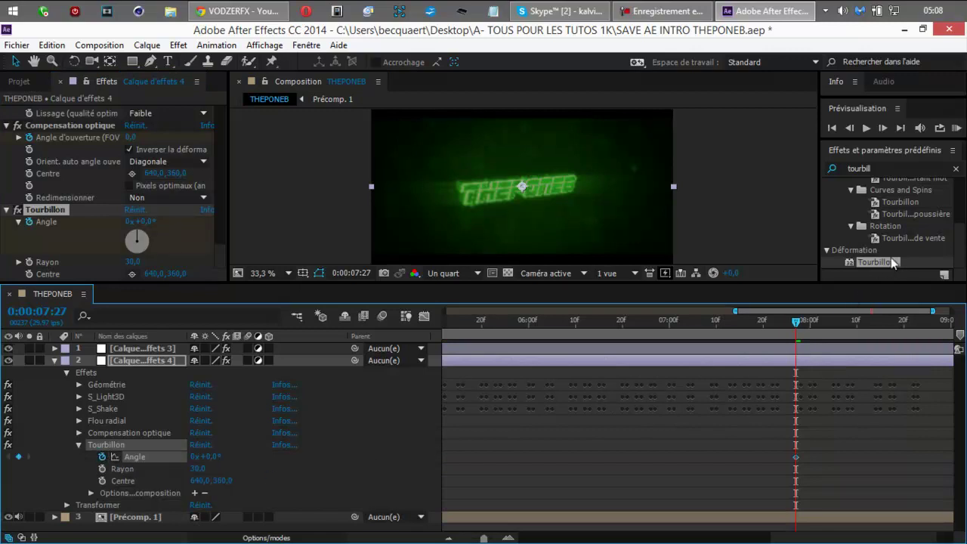
left_click(881, 130)
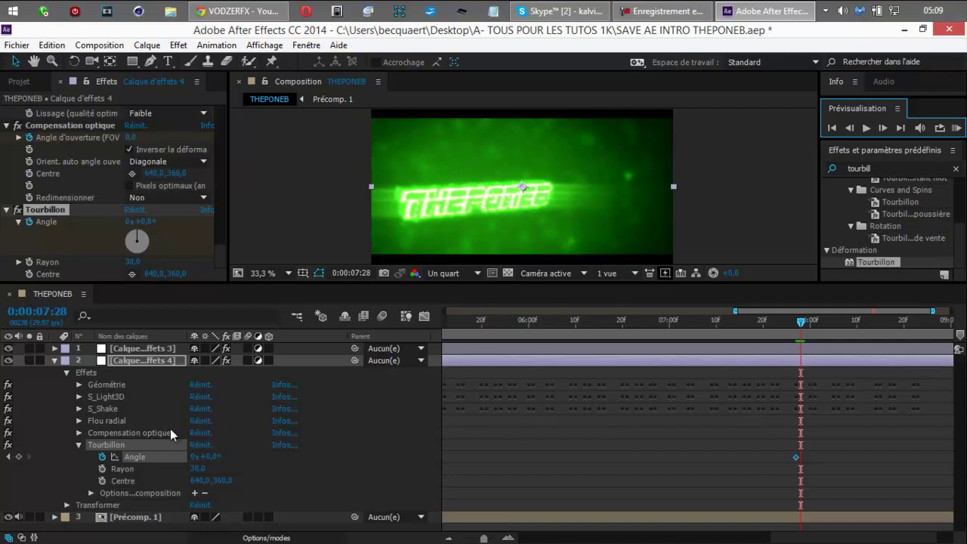
- Switch off the Tourbillon effect, play the rendered preview of the intro without it, and stop playback
left_click(8, 445)
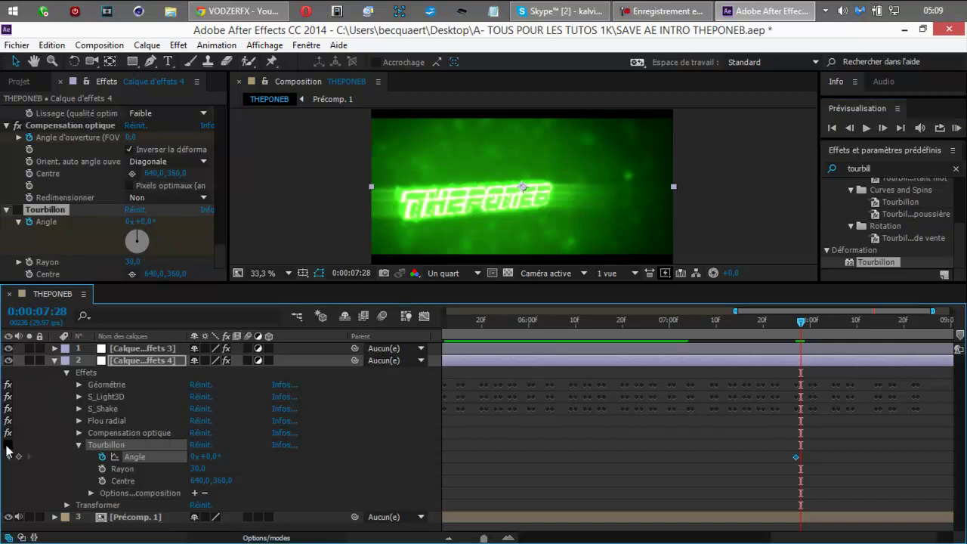
left_click(956, 128)
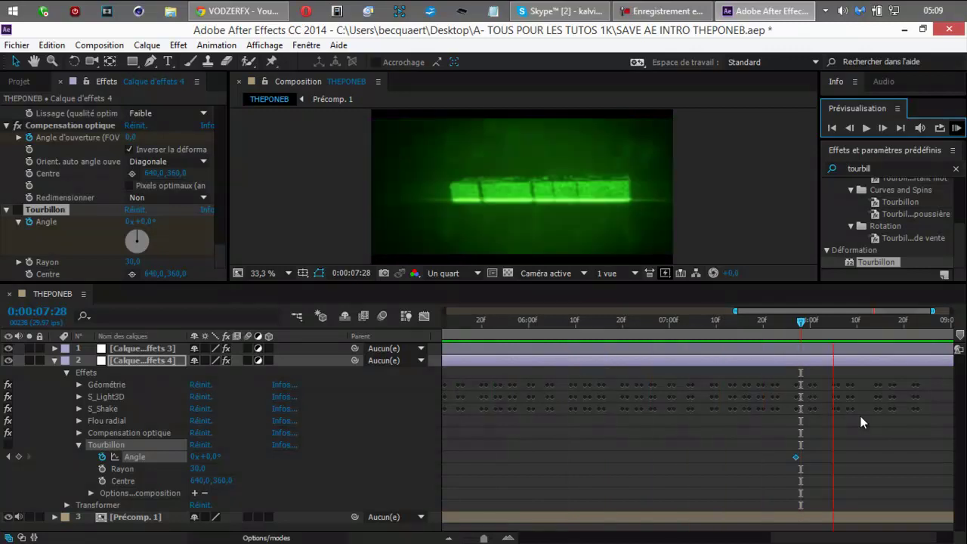
left_click(956, 128)
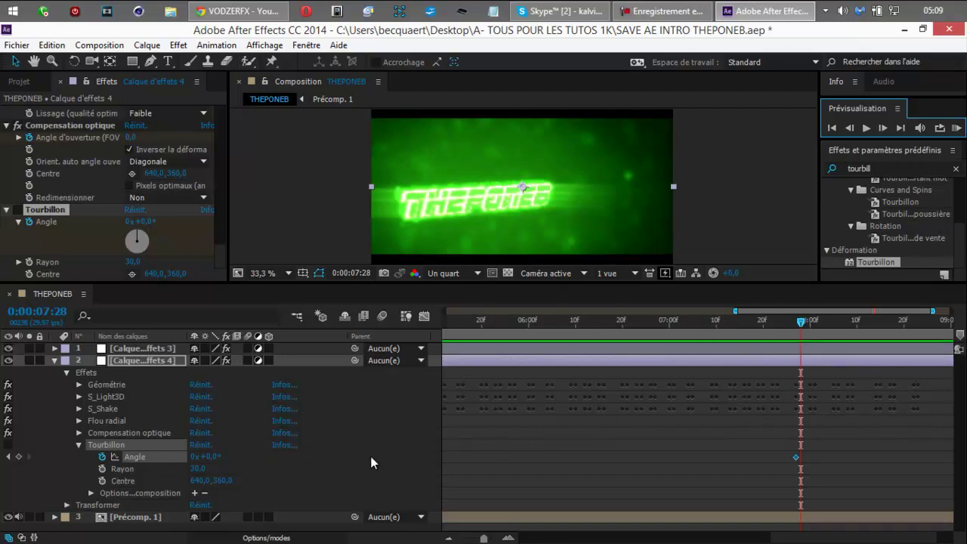
- Re-enable Tourbillon and keyframe its Angle at 49° at 0:00:07:28
left_click_drag(216, 463, 280, 457)
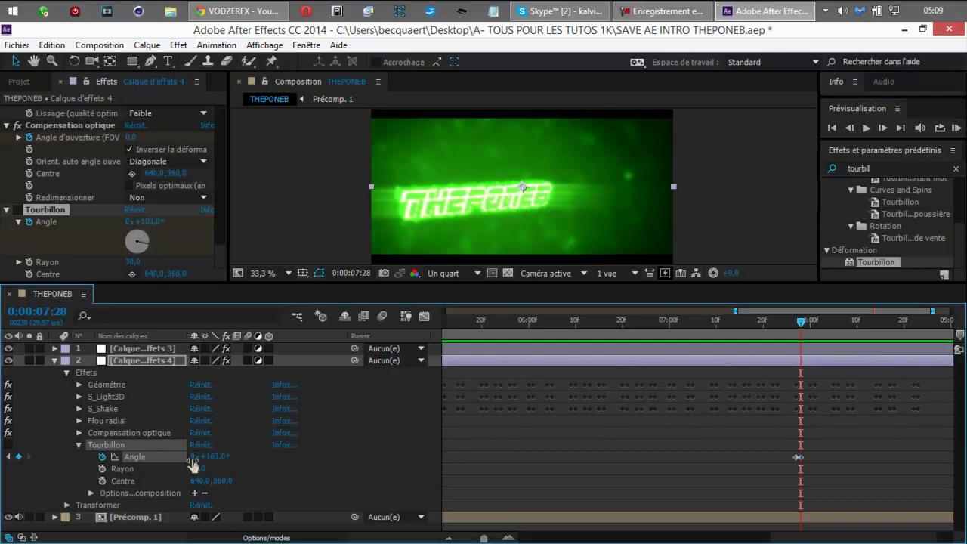
left_click(8, 444)
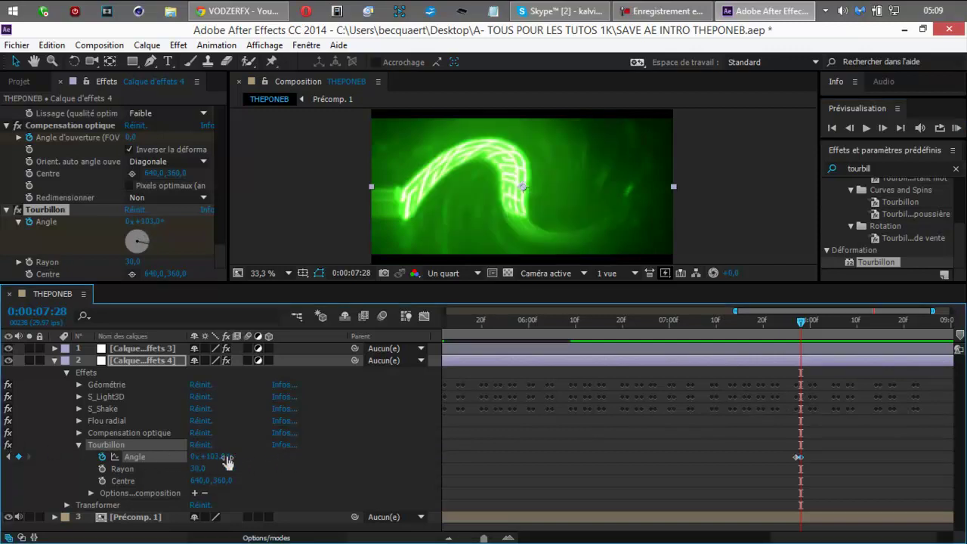
left_click_drag(225, 457, 184, 457)
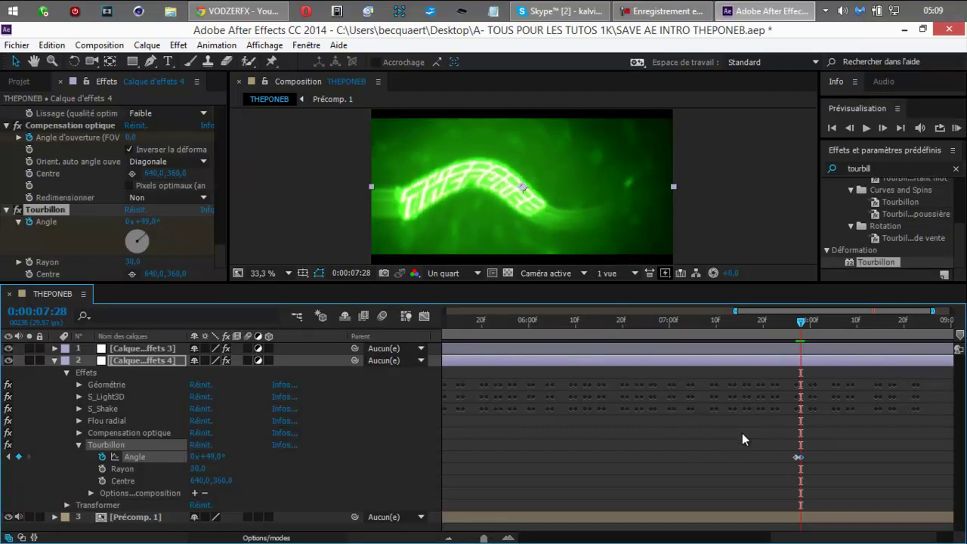
- Keyframe Tourbillon's Angle at -63° at 0:00:08:00 and back to 0° at 0:00:08:01
left_click_drag(809, 322, 811, 323)
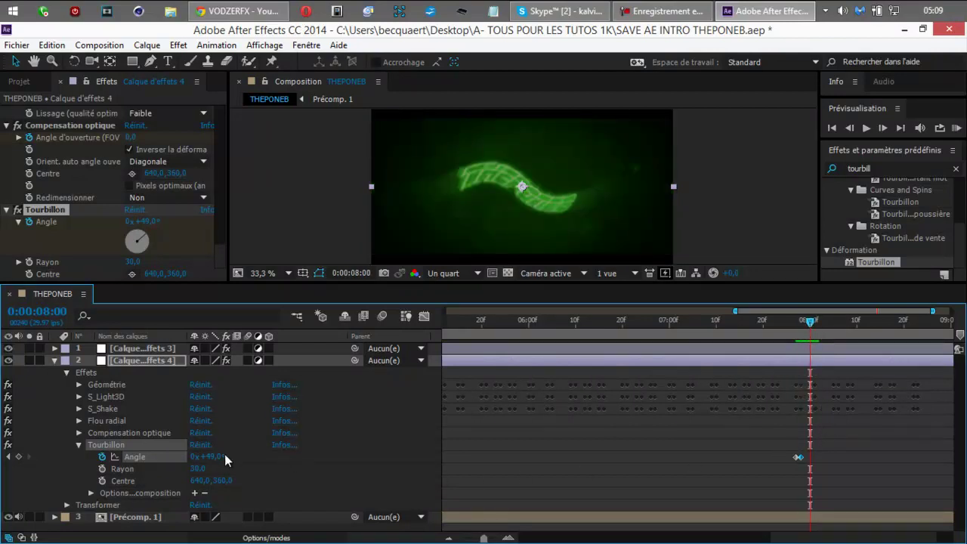
left_click_drag(218, 458, 147, 467)
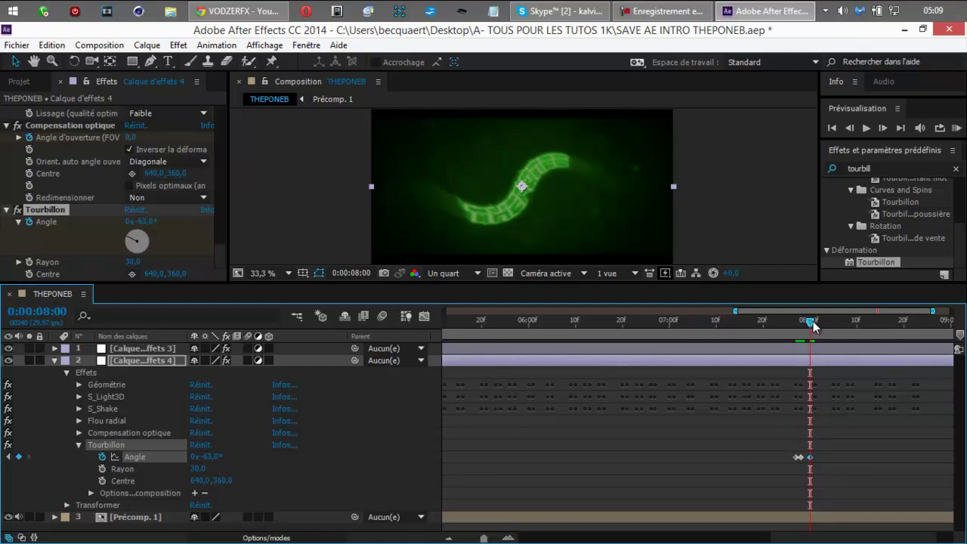
left_click_drag(814, 325, 818, 325)
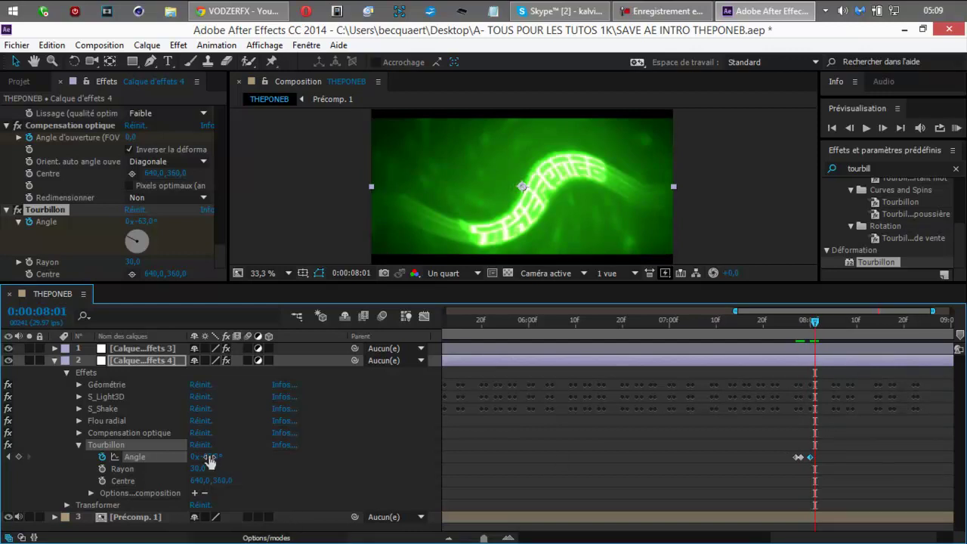
left_click(210, 459)
type("0x")
key("Return")
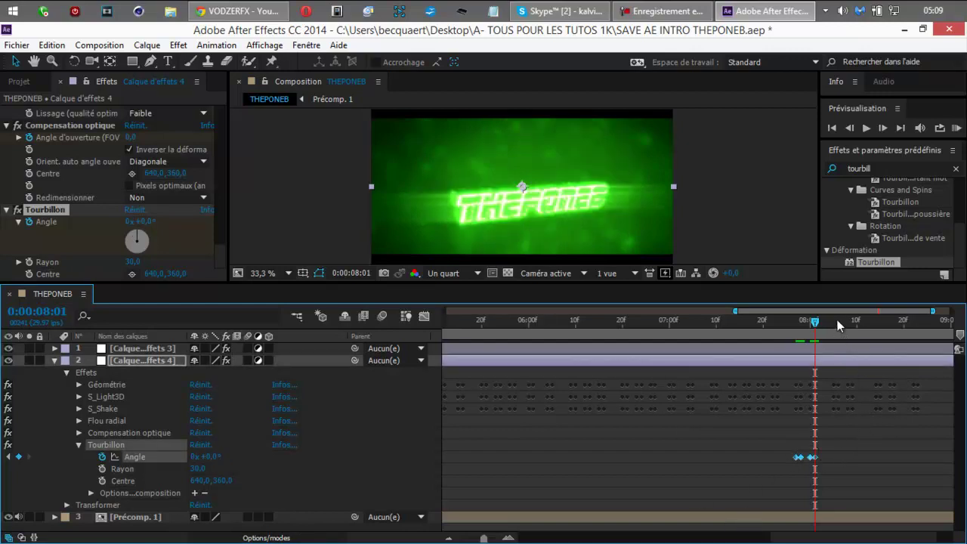
- Paste copies of the four Tourbillon Angle keyframes starting at about 0:00:08:05 and again at about 0:00:08:14
mouse_move(837, 319)
left_mouse_down()
mouse_move(897, 323)
mouse_move(846, 325)
left_mouse_up()
key("ctrl+v")
left_click(876, 321)
key("ctrl+v")
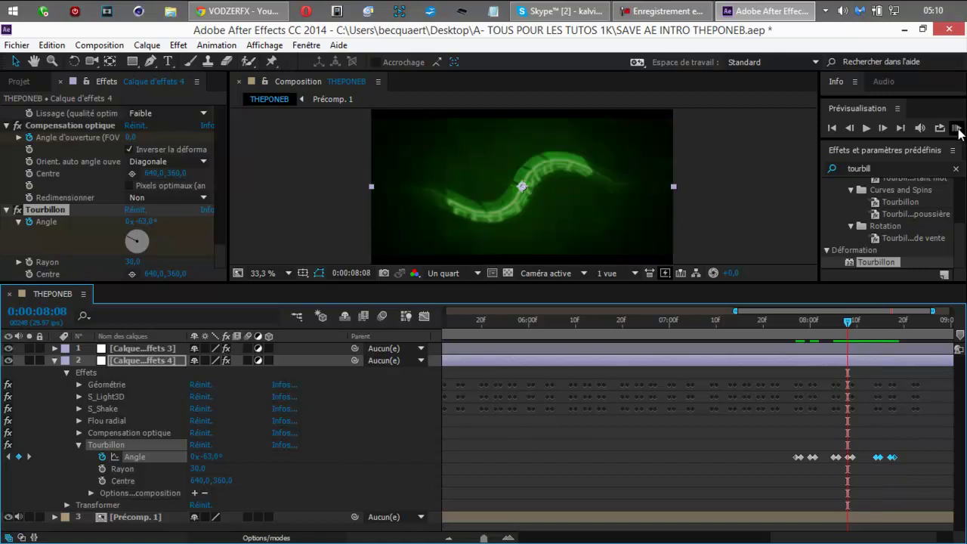
- Play the rendered preview of THEPONEB to check the swirl animation, and stop it
left_click(957, 130)
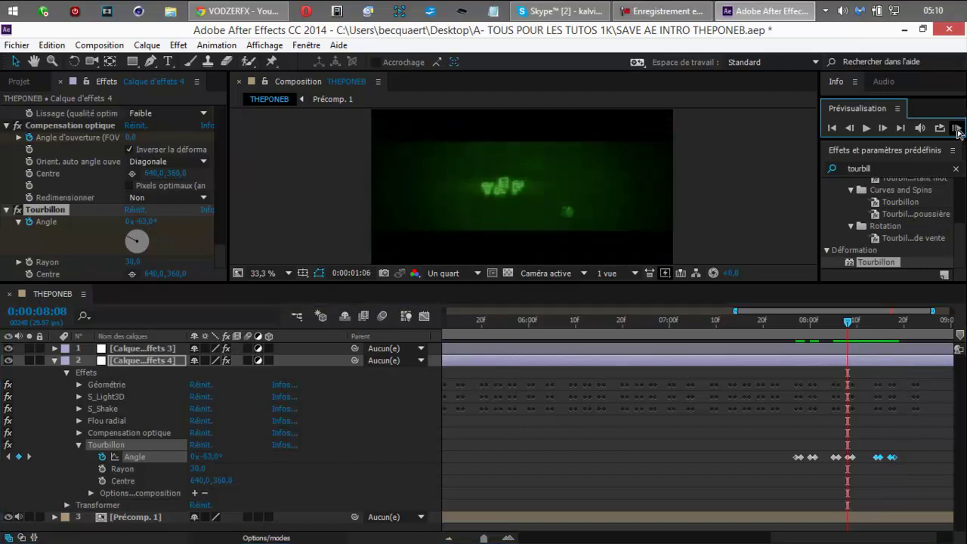
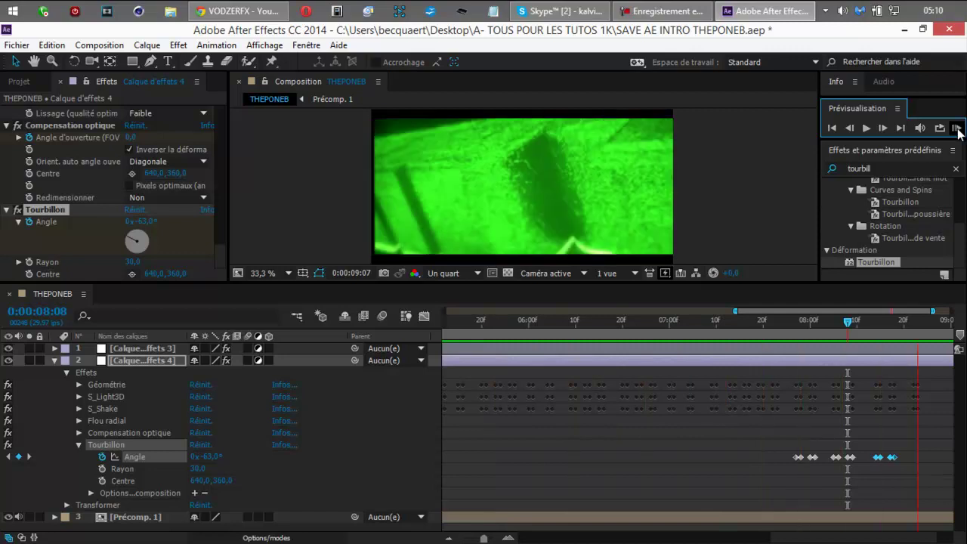
left_click(958, 130)
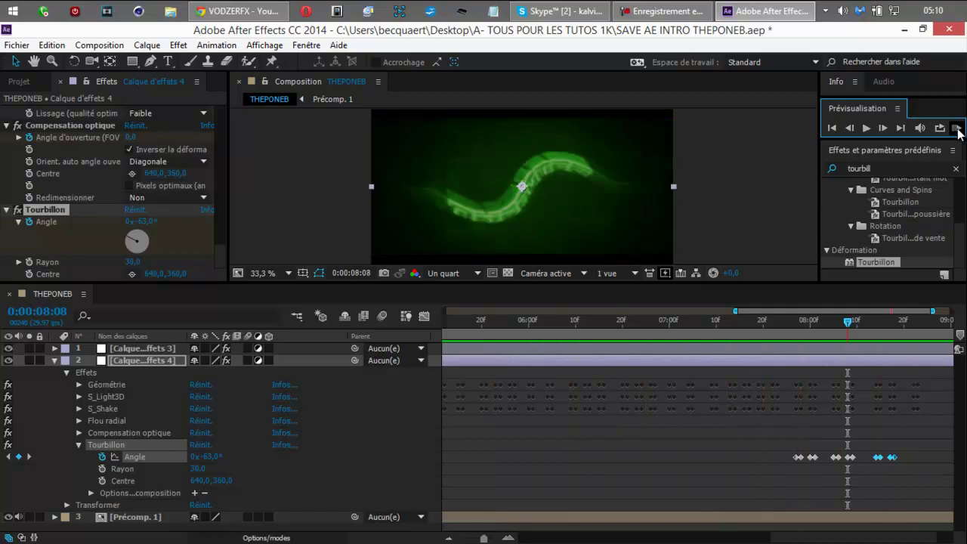
- Replace the Tourbillon Angle keyframe at 0:00:08:00 with a copy of the 49° keyframe from 0:00:07:28
left_click(811, 323)
left_click(825, 451)
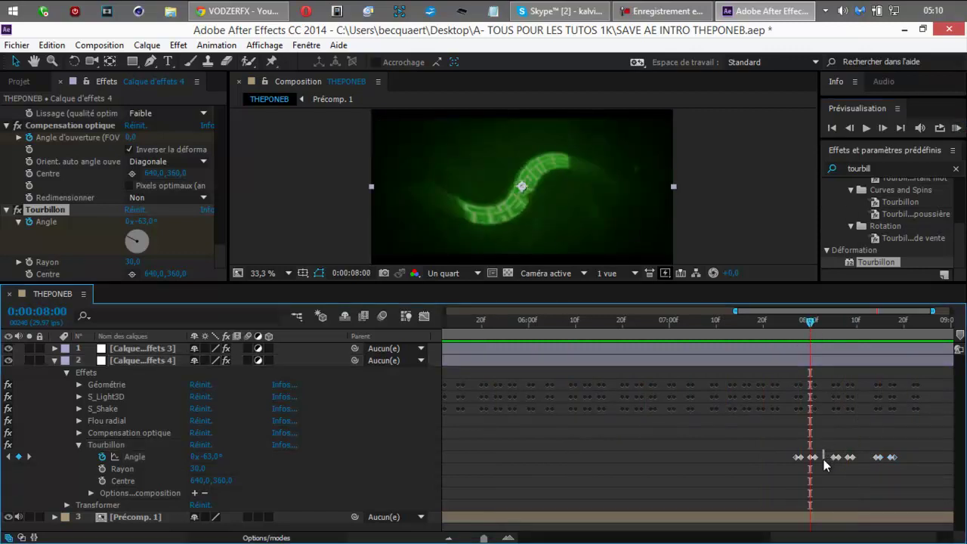
left_click(813, 458)
left_click_drag(811, 465, 806, 467)
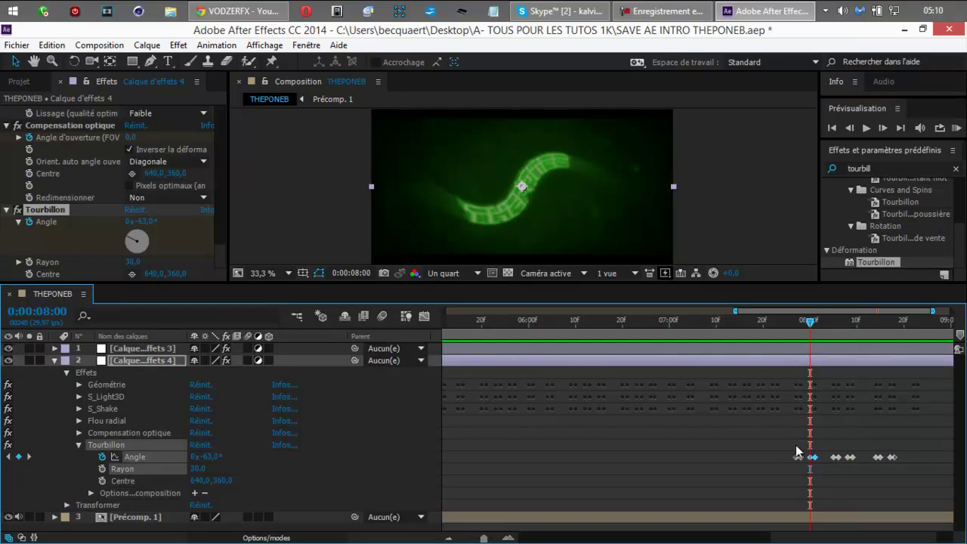
left_click(808, 451)
left_click(810, 457)
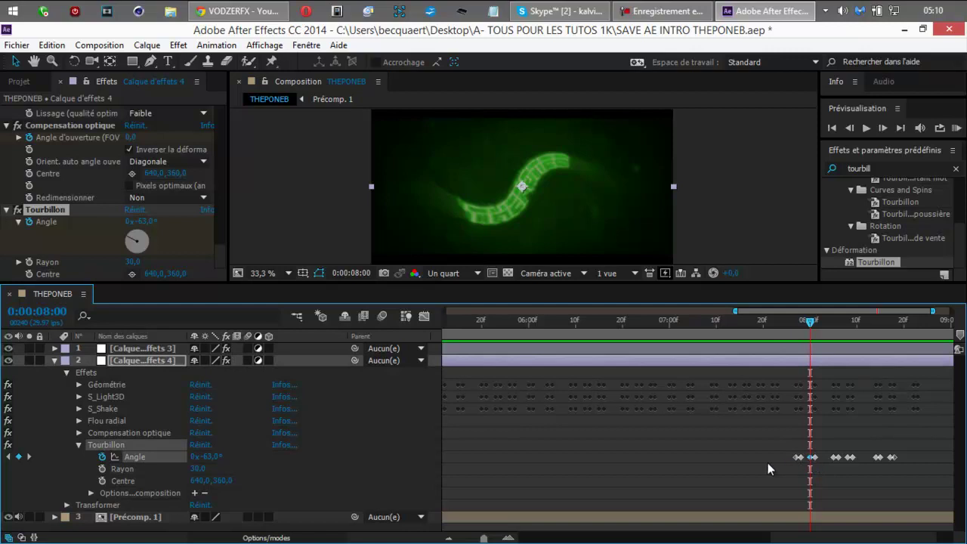
key("Delete")
left_click(801, 457)
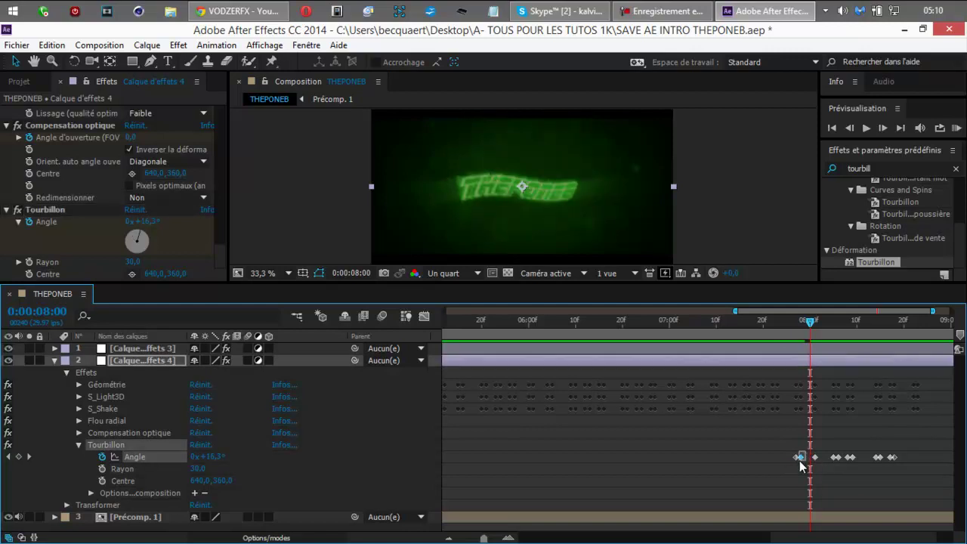
key("ctrl+c")
key("ctrl+v")
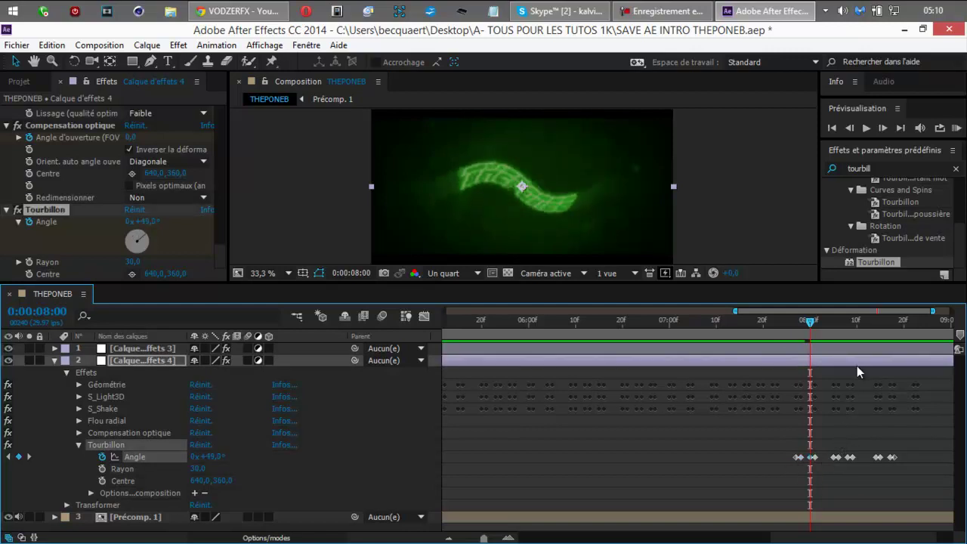
- Replace the Tourbillon Angle keyframe at 0:00:08:06 with a copy of the -63° keyframe from 0:00:08:08
left_click(842, 325)
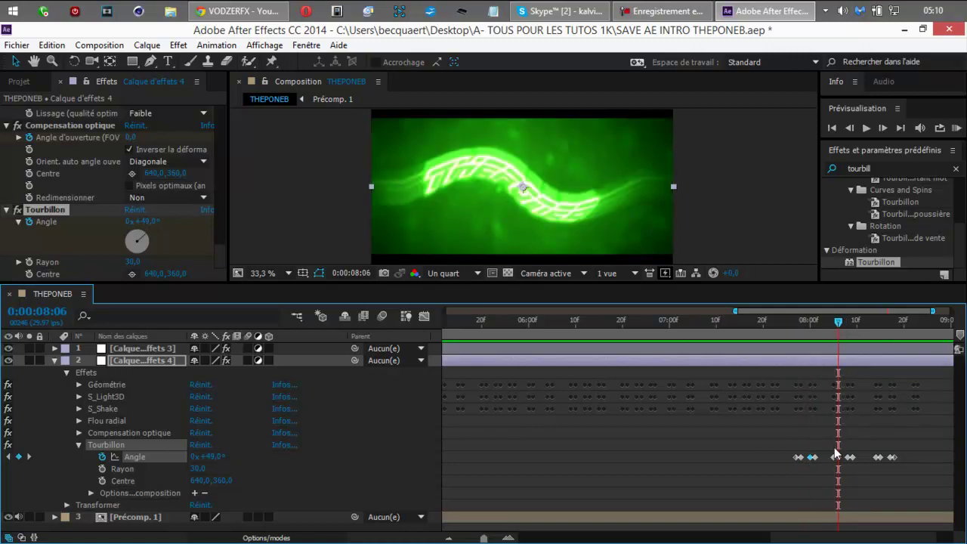
key("ctrl+v")
key("Delete")
left_click_drag(844, 447, 849, 462)
key("ctrl+c")
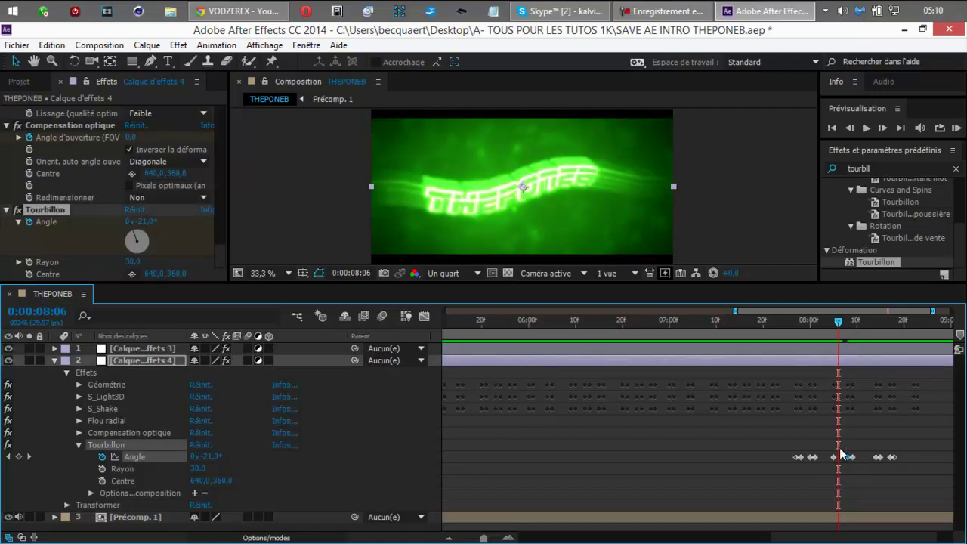
key("ctrl+v")
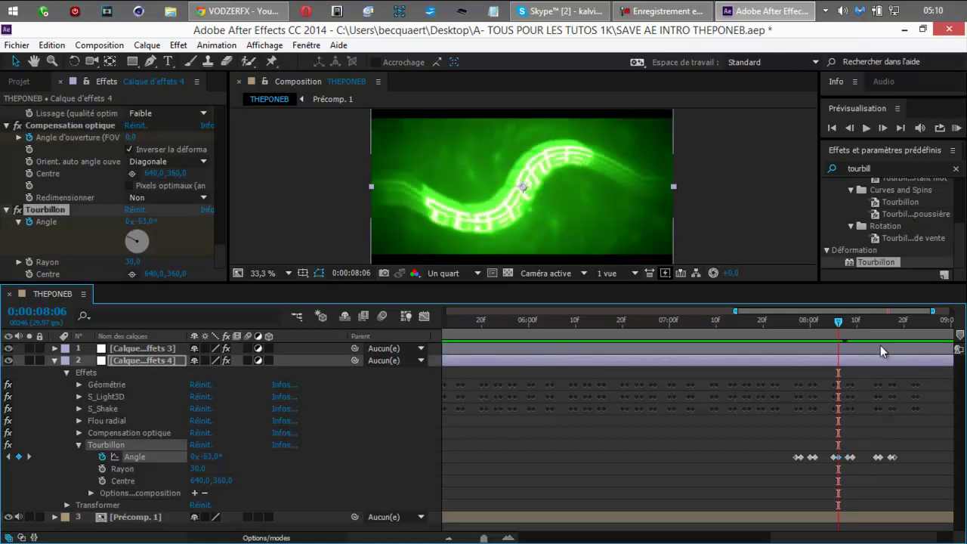
- Delete the -63° Tourbillon Angle keyframe just after 0:00:08:16 in the third keyframe group
left_click(820, 324)
left_click(813, 330)
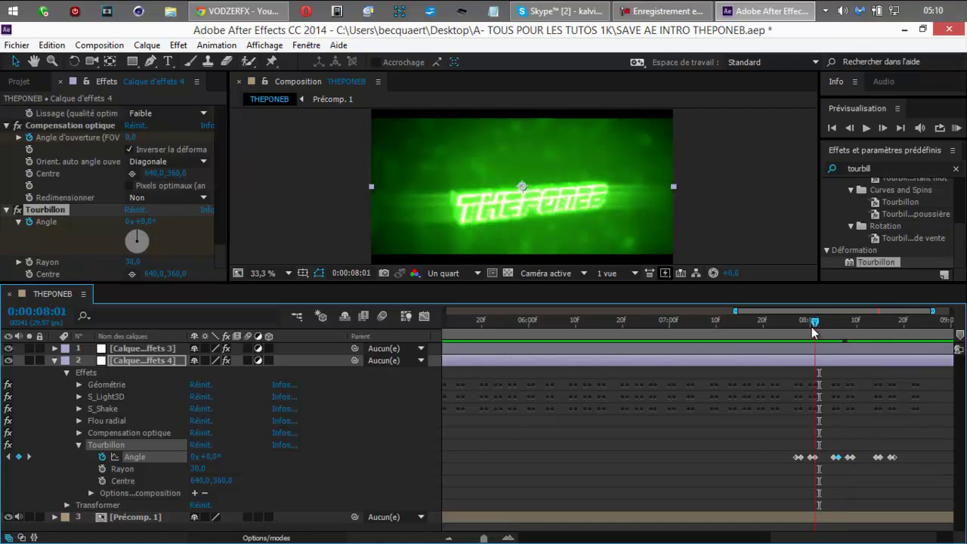
left_click(807, 331)
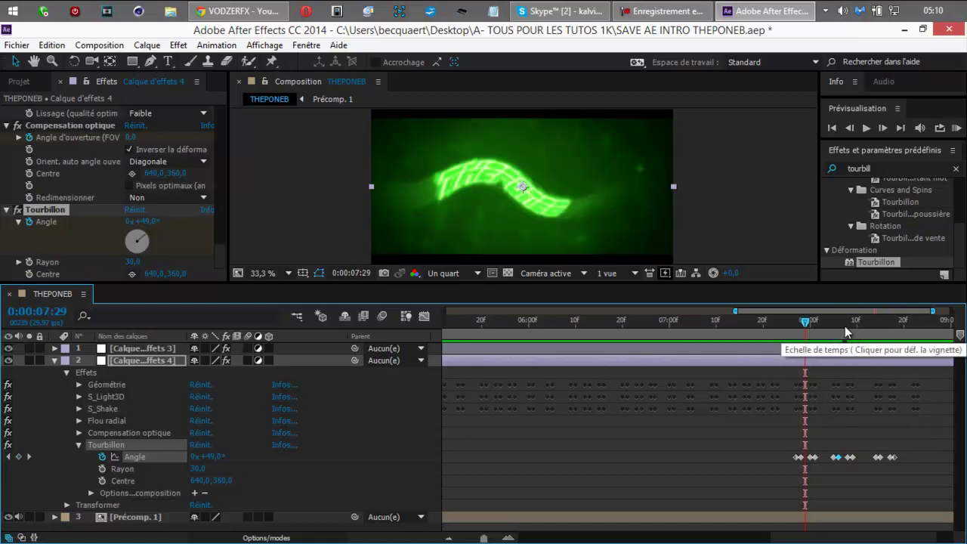
left_click(842, 331)
left_click(882, 335)
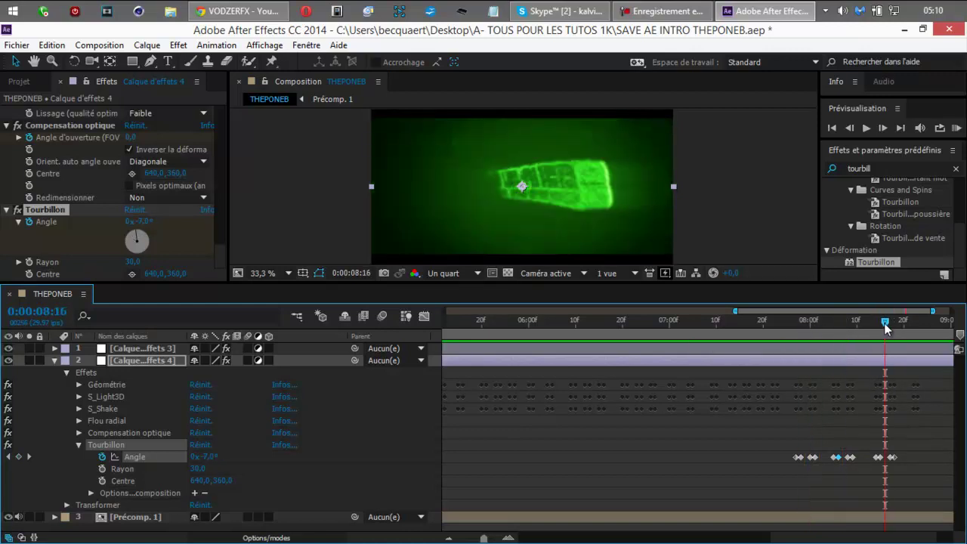
left_click(880, 461)
left_click(879, 457)
left_click(889, 447)
mouse_move(889, 446)
left_mouse_down()
mouse_move(894, 467)
mouse_move(886, 469)
left_mouse_up()
key("Delete")
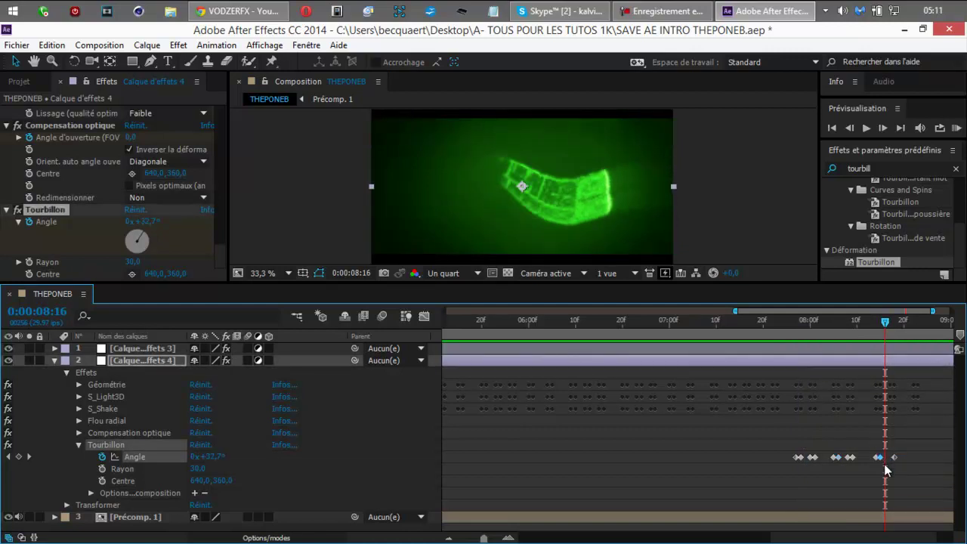
- Paste the 49° Tourbillon Angle keyframe at 0:00:08:17 and preview the swirl animation, stopping at 0:00:08:07
left_click(887, 323)
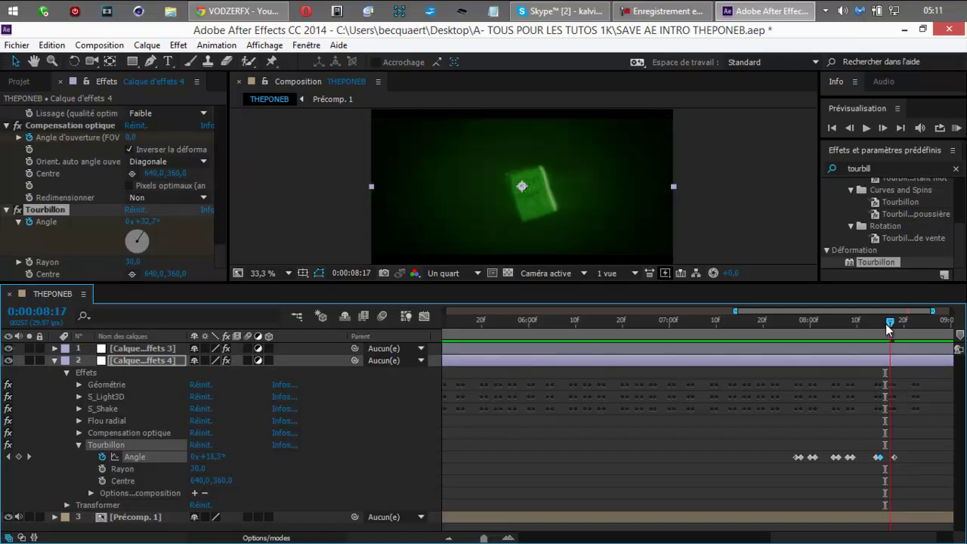
key("ctrl+v")
left_click(955, 131)
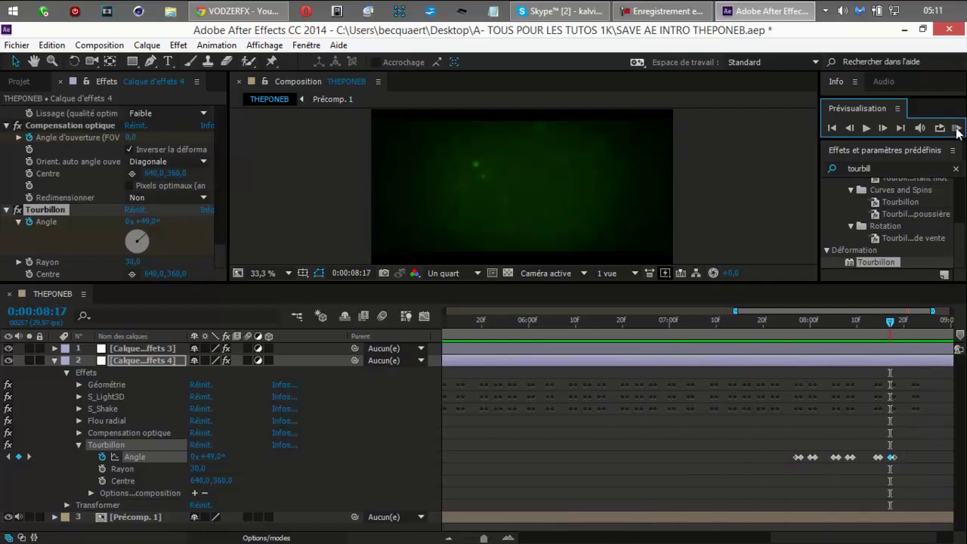
left_click(956, 129)
left_click_drag(890, 323, 844, 475)
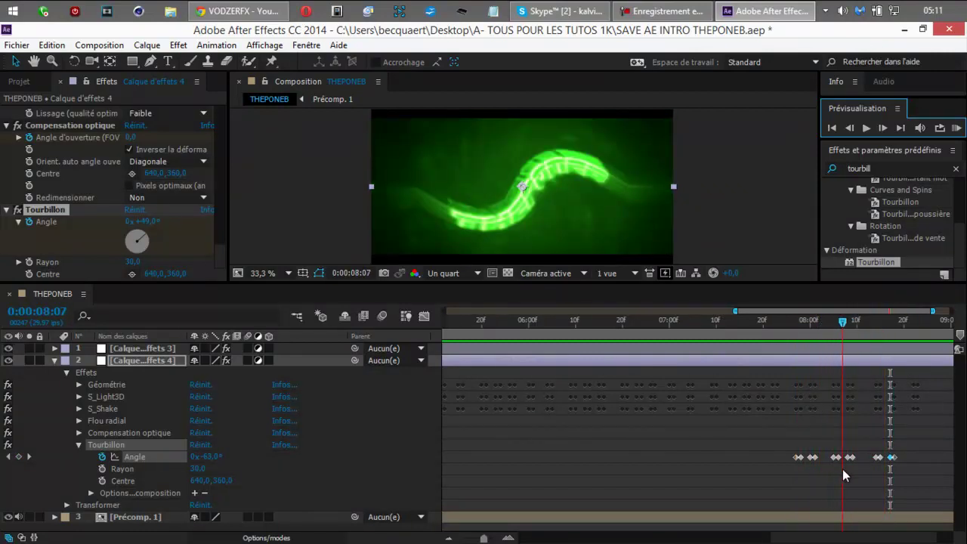
- Collapse the Tourbillon properties, show the whole composition in the timeline, and play and stop a preview of the intro
left_click(76, 444)
left_click(78, 445)
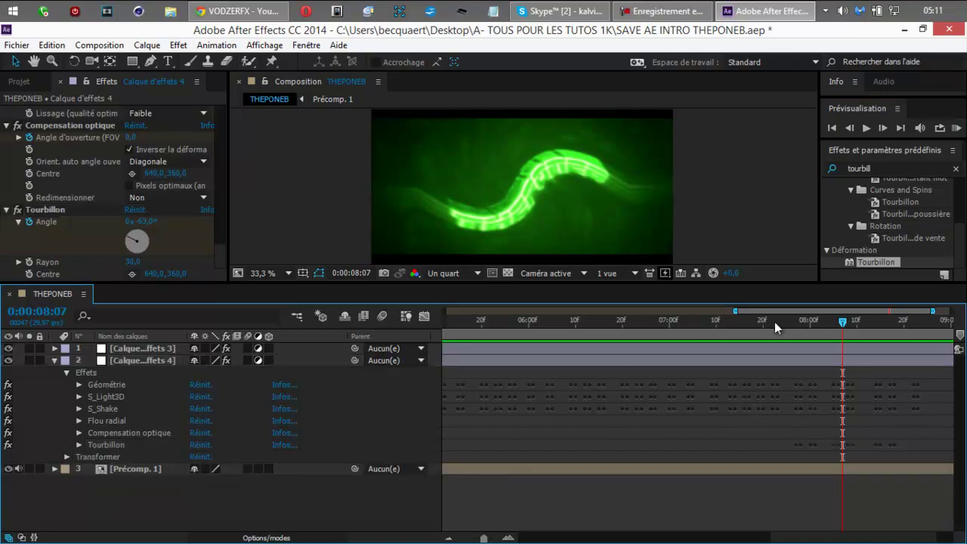
left_click_drag(800, 325, 621, 383)
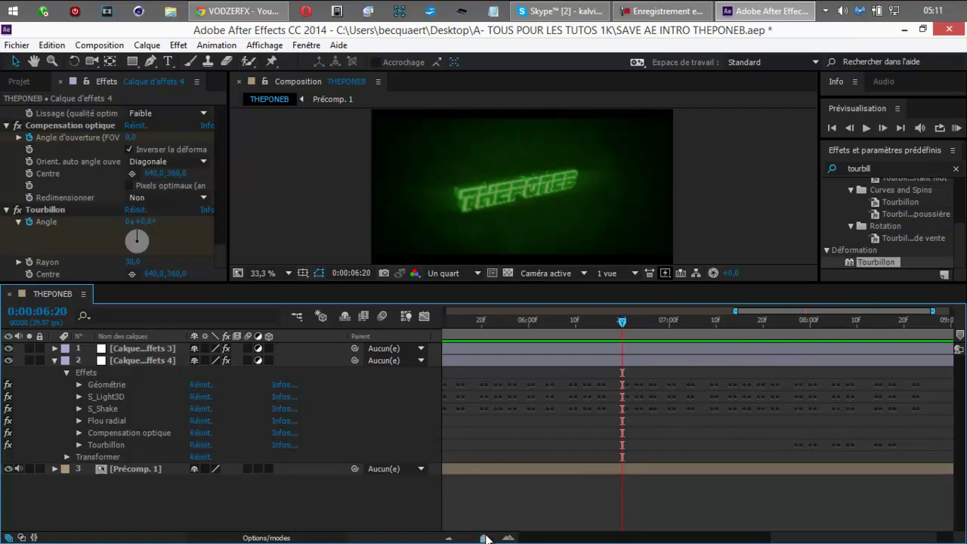
left_click_drag(485, 538, 464, 537)
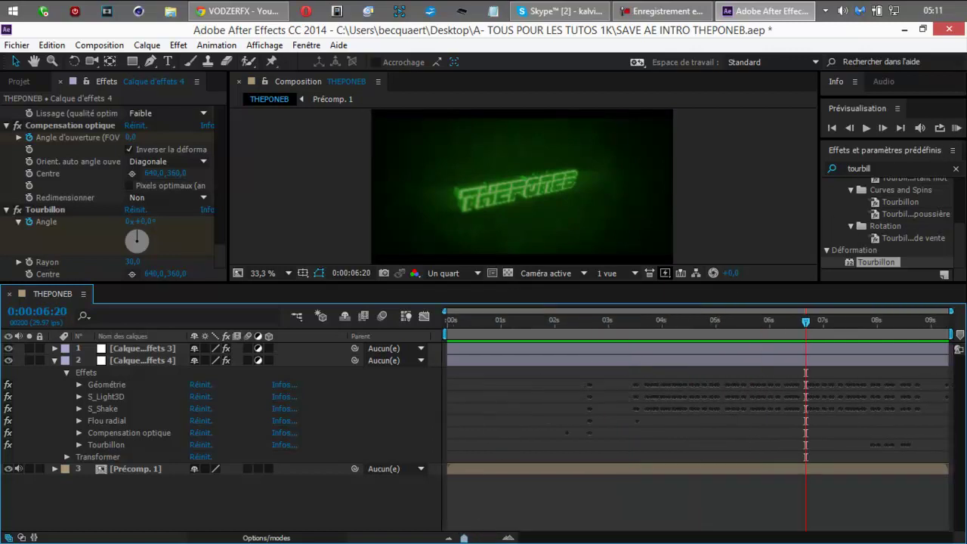
left_click(956, 129)
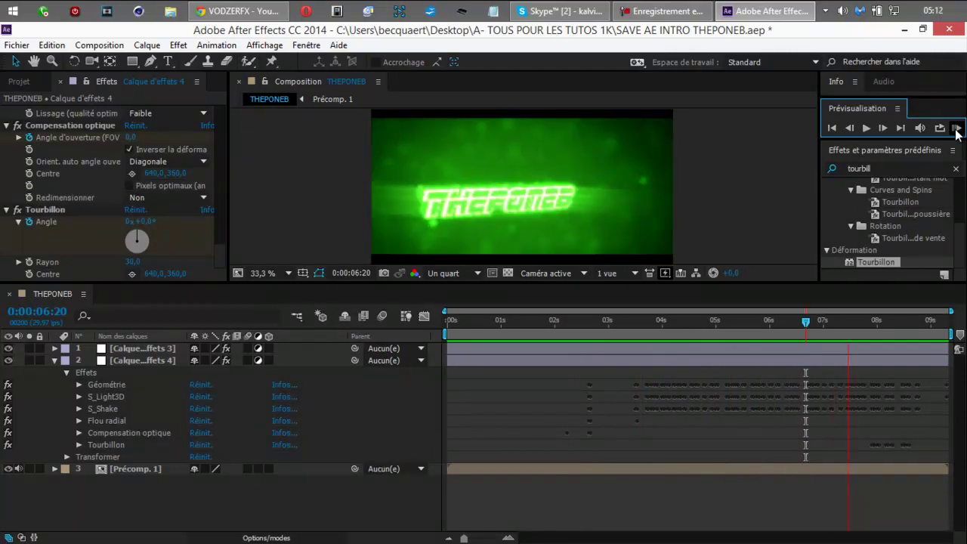
left_click(956, 130)
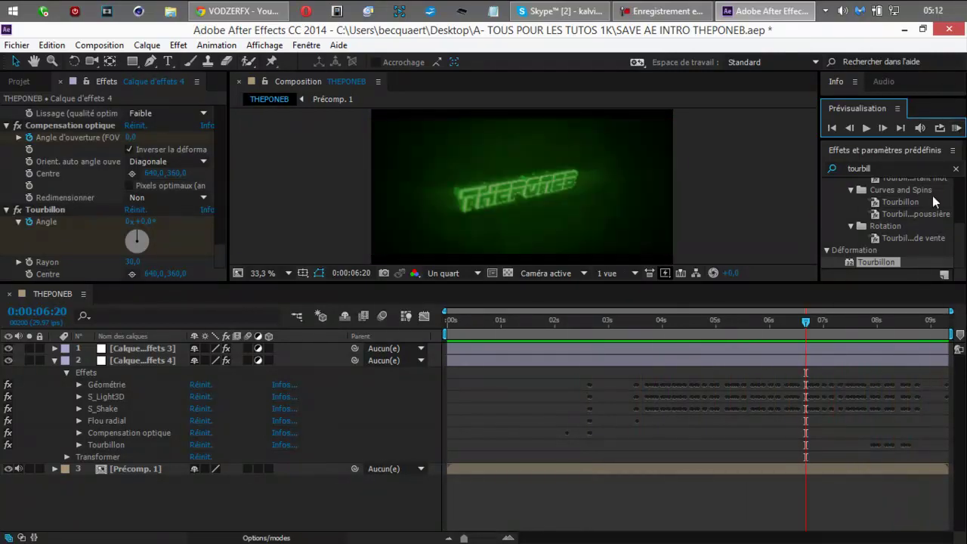
- At 0:00:07:27, start keyframing Juxtaposition en largeur and Juxtaposition en hauteur of Juxtaposition directionnelle on Calque d'effets 3
left_click(870, 326)
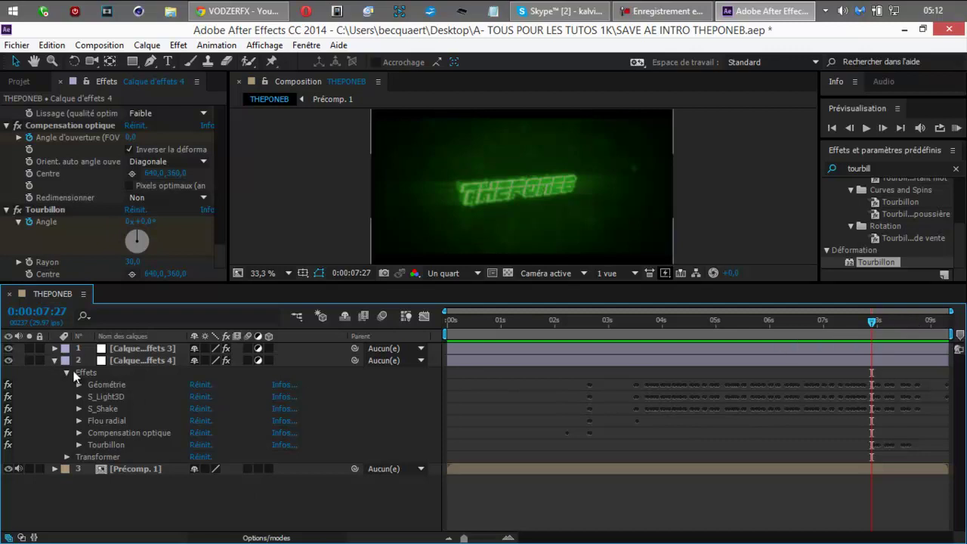
left_click_drag(466, 539, 484, 539)
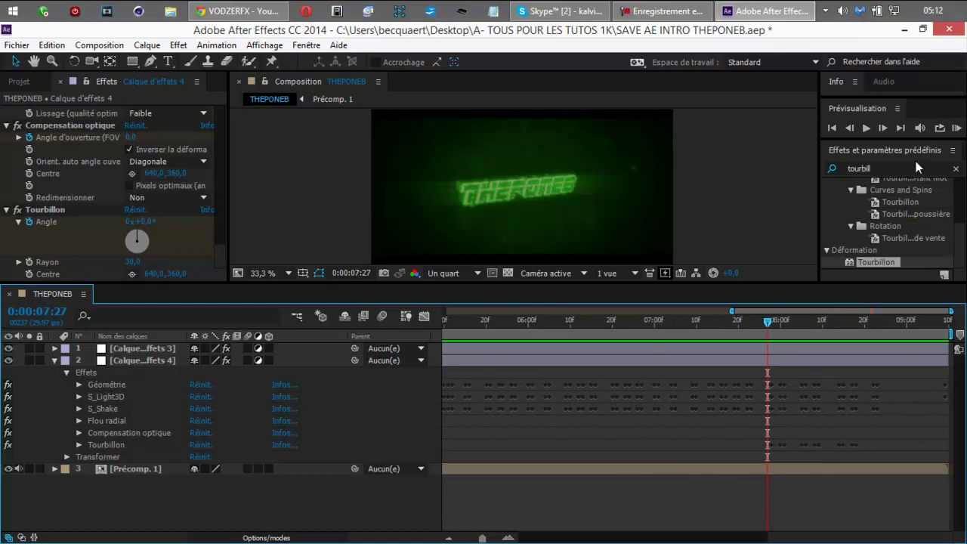
left_click(882, 128)
left_click(849, 129)
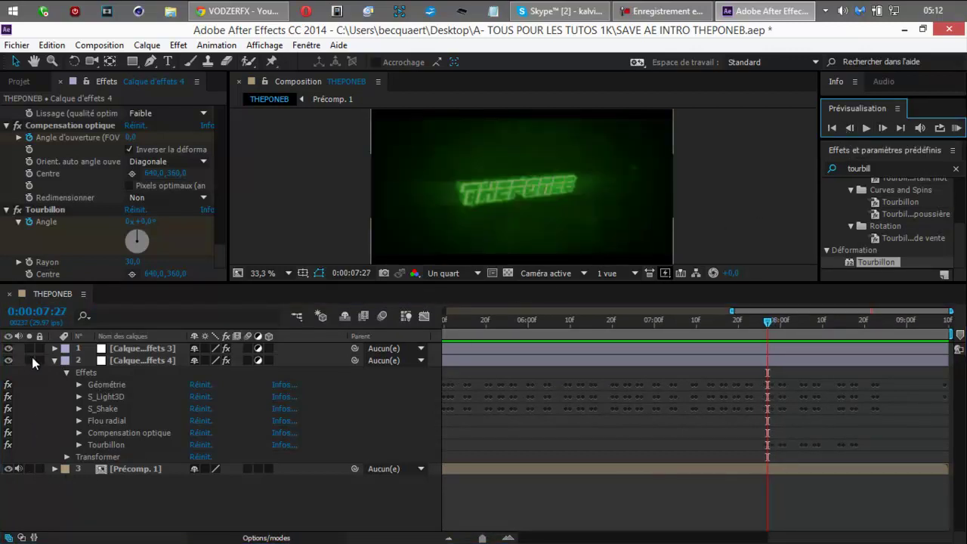
left_click(55, 348)
left_click(651, 9)
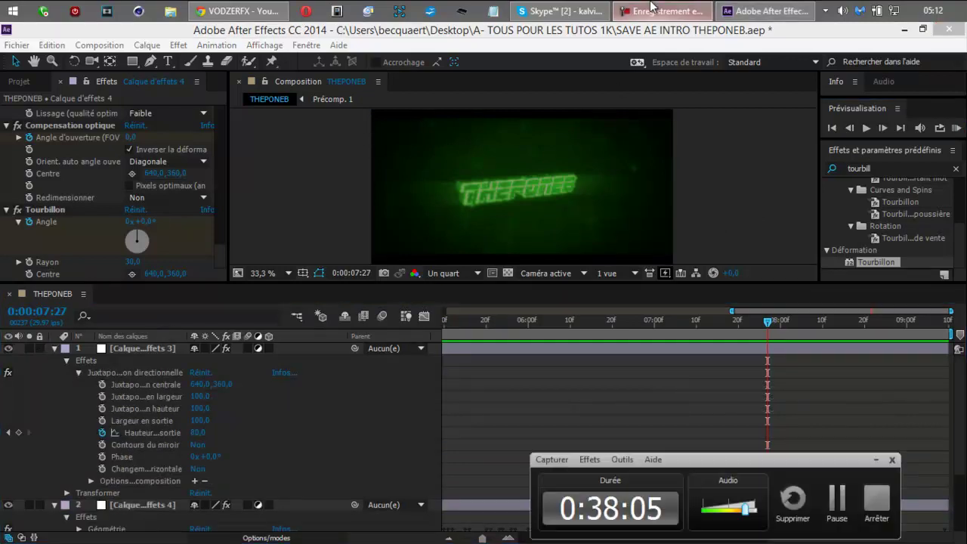
left_click(651, 9)
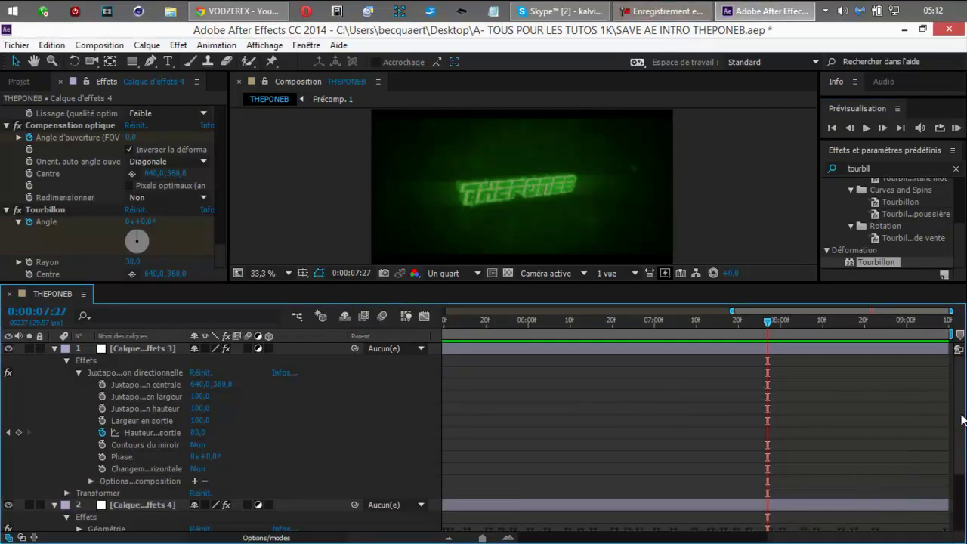
mouse_move(960, 415)
left_mouse_down()
mouse_move(961, 464)
mouse_move(961, 403)
left_mouse_up()
left_click(101, 396)
left_click(101, 408)
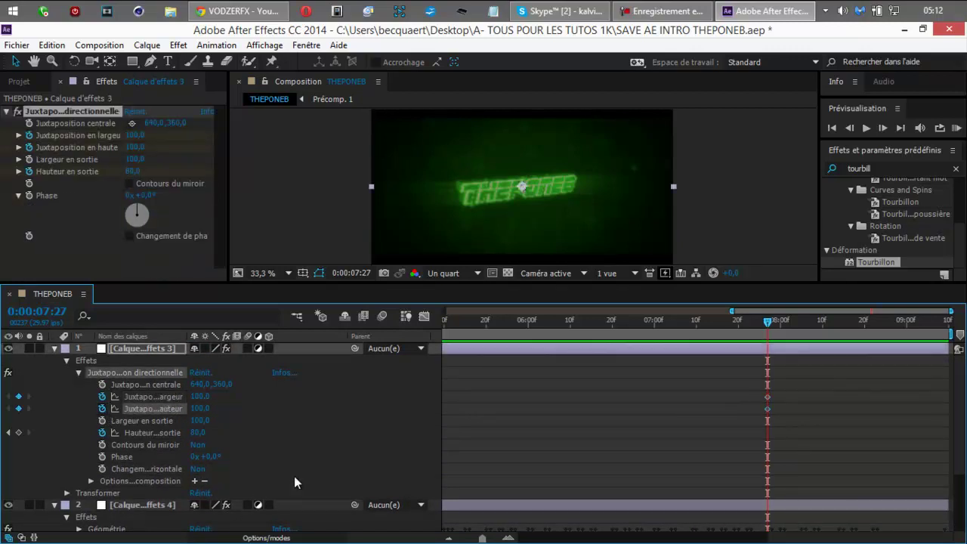
- Advance one frame to 0:00:07:28 and keyframe Juxtaposition en hauteur at 40
left_click(882, 128)
left_click(199, 408)
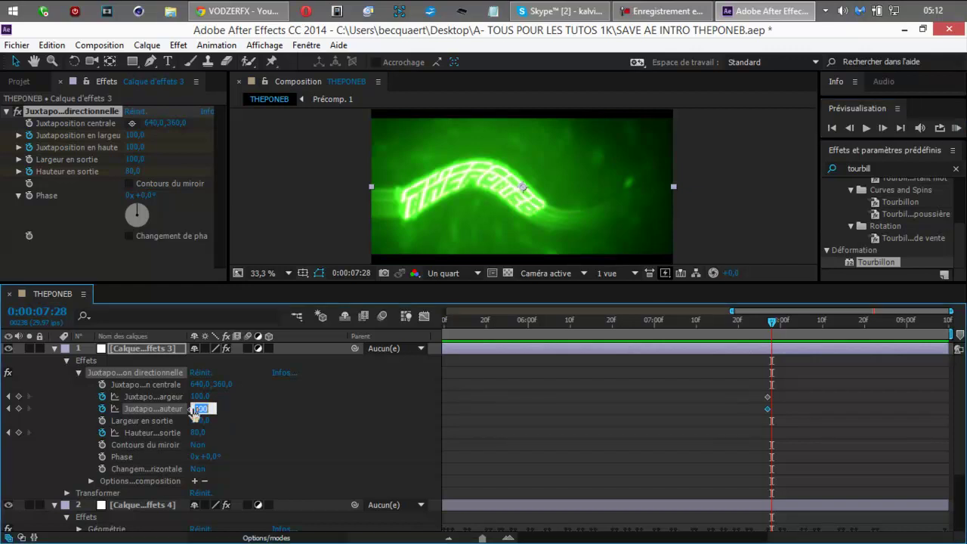
key("BackSpace")
type("40")
key("Return")
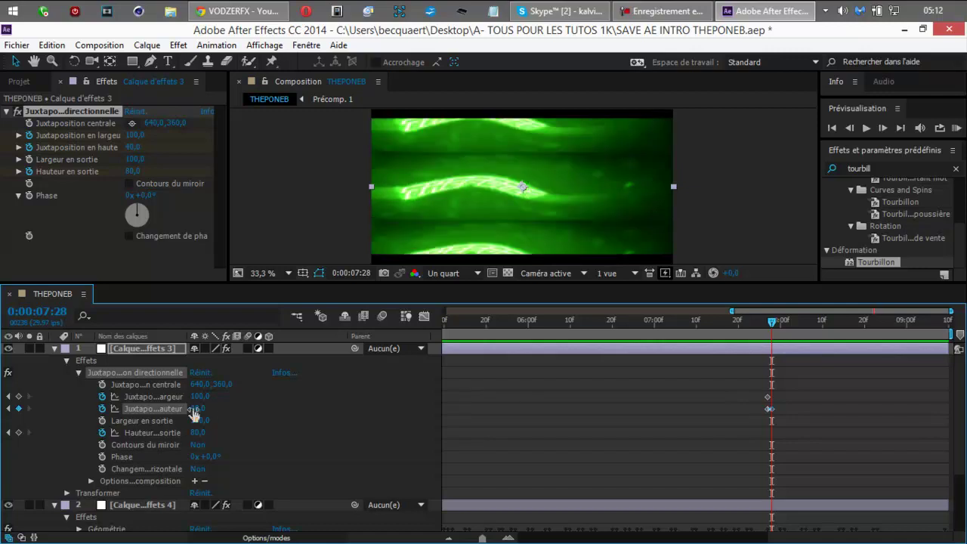
- At 0:00:07:28, set Juxtaposition en hauteur to 60 and Juxtaposition en largeur to 45
left_click(201, 396)
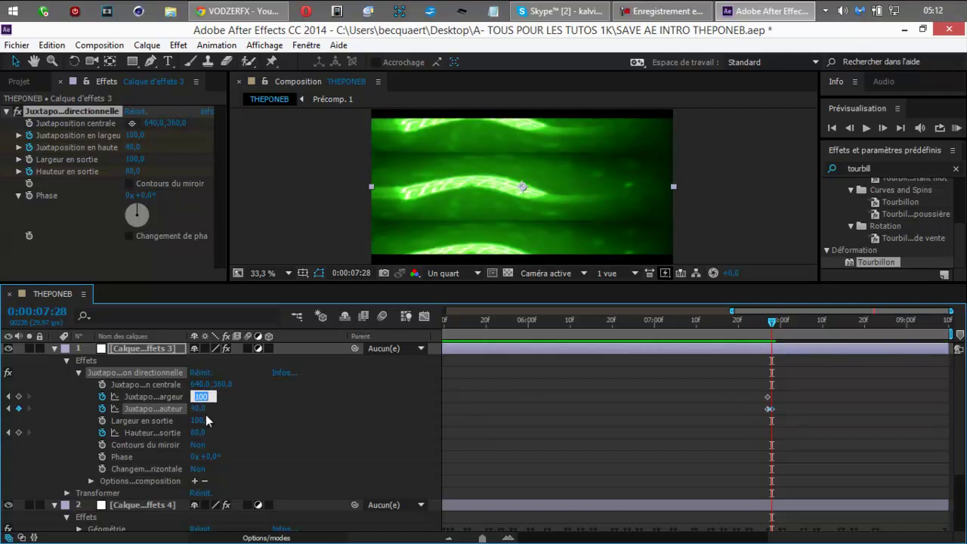
left_click(194, 408)
type("60")
key("Return")
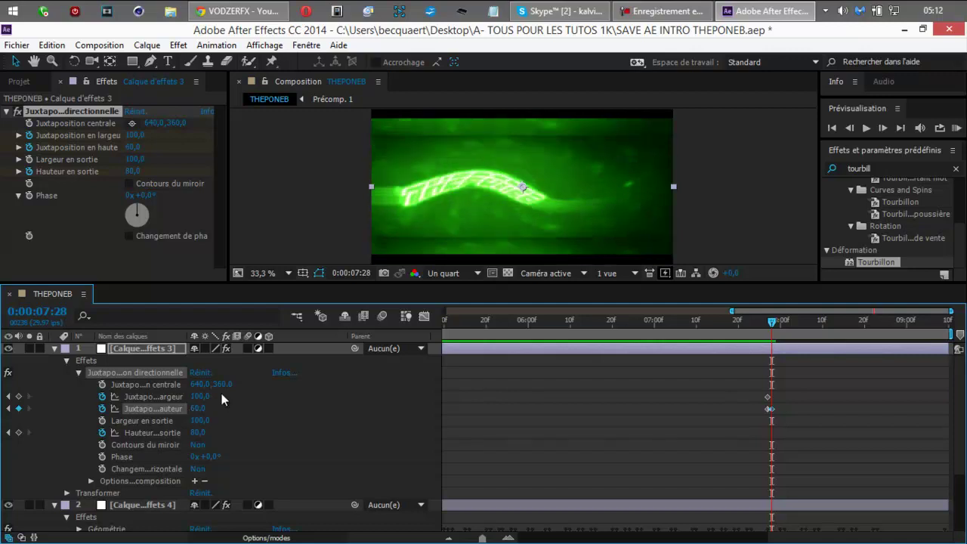
left_click(198, 396)
type("45")
key("Return")
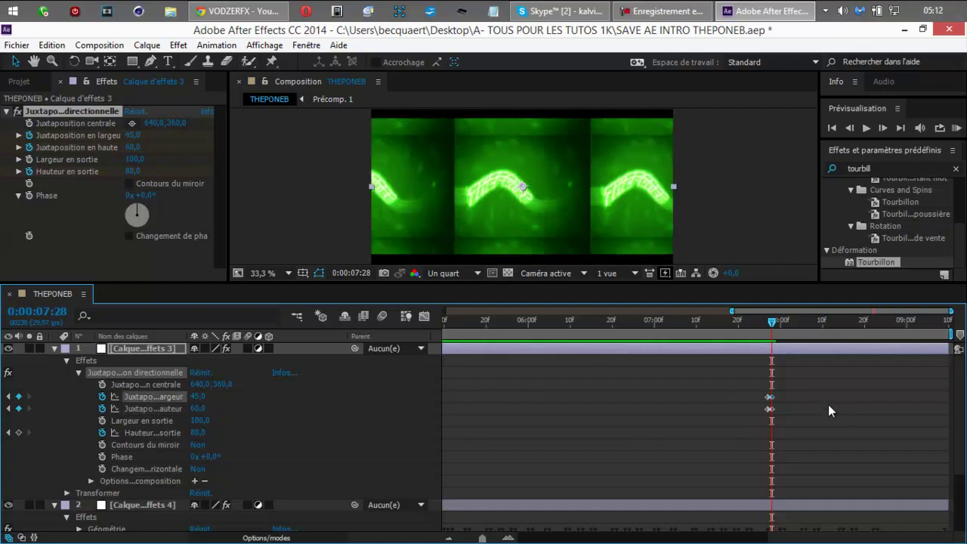
- Move the second pair of Juxtaposition width and height keyframes to 0:00:08:01
scroll(956, 400, "down", 2)
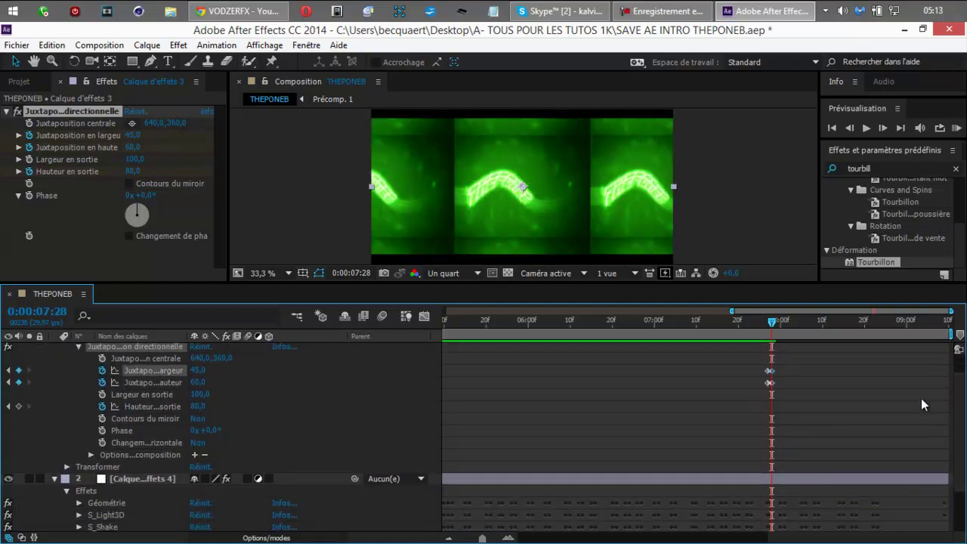
left_click_drag(774, 323, 785, 326)
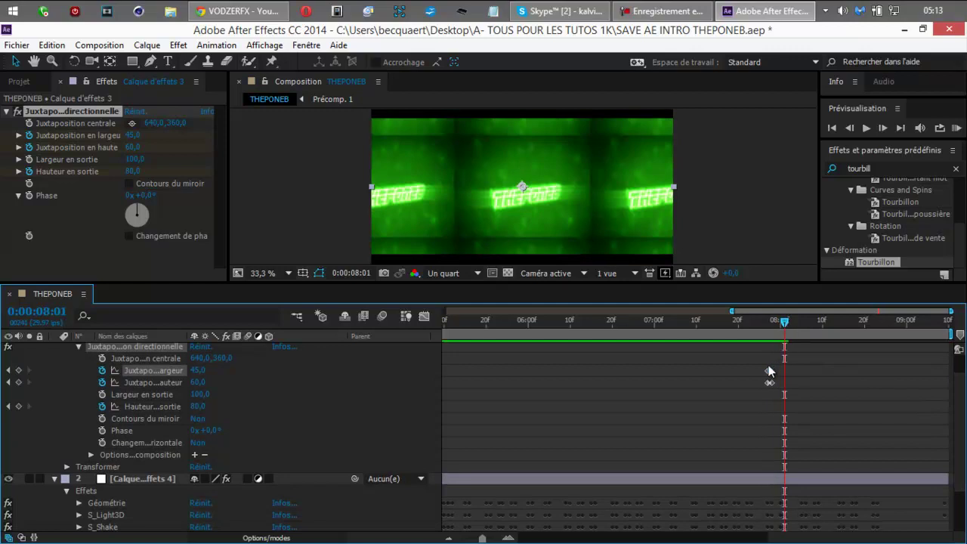
left_click_drag(752, 362, 784, 393)
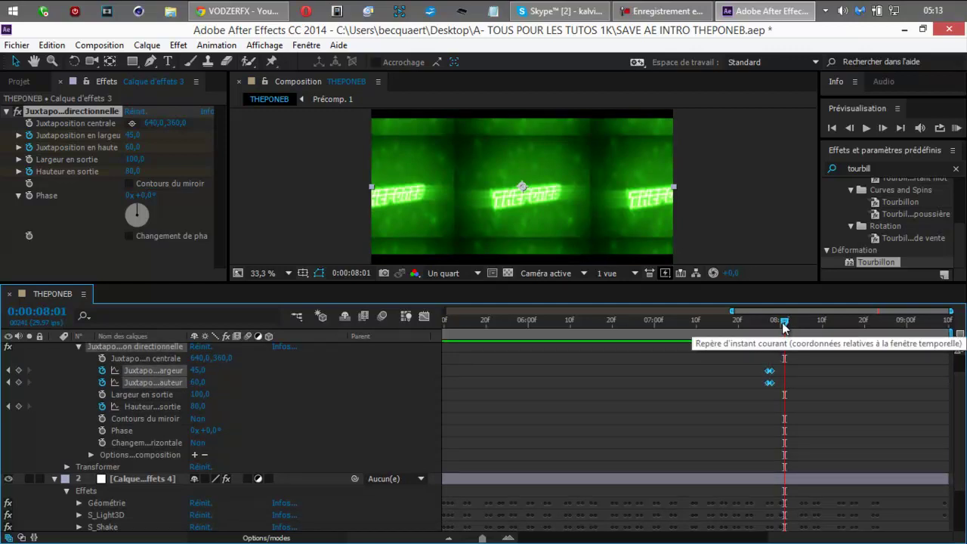
left_click(795, 362)
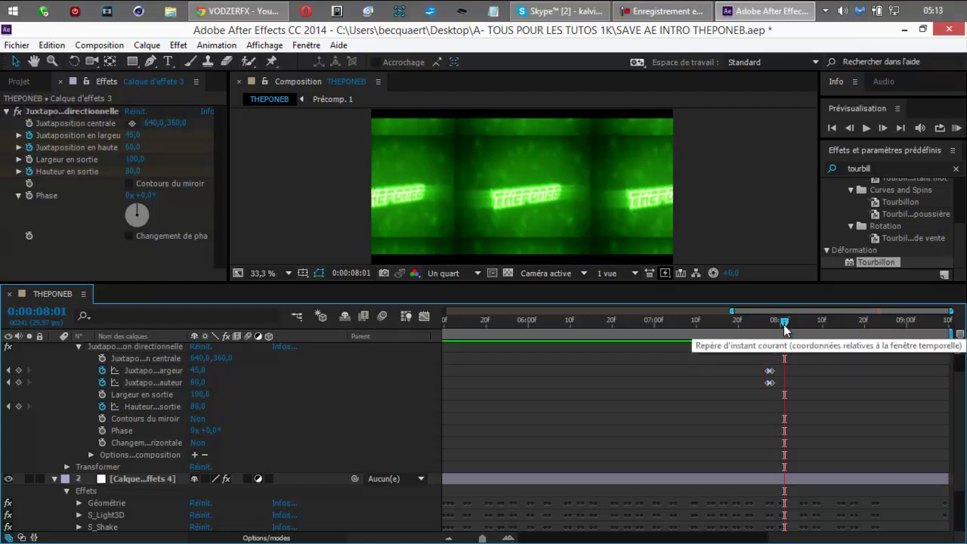
left_click_drag(785, 329, 785, 331)
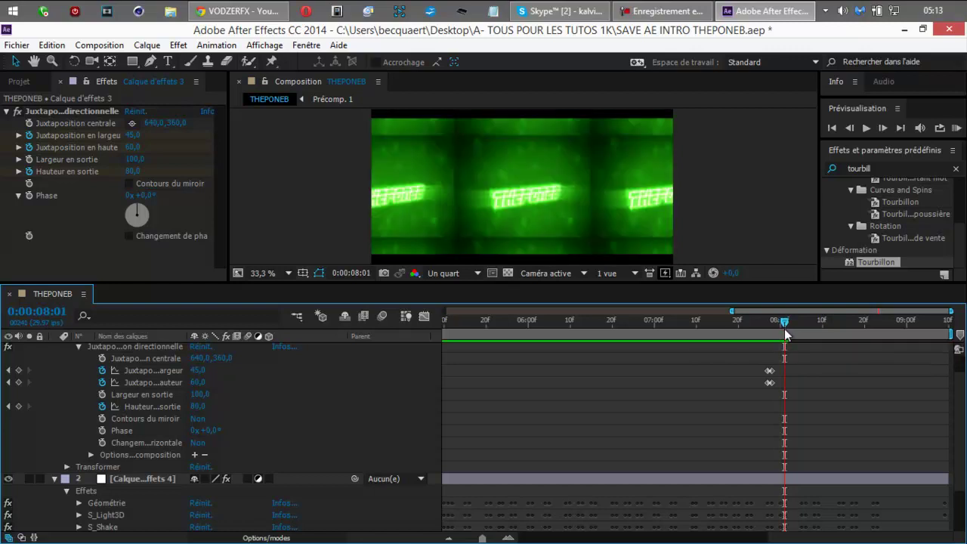
left_click_drag(774, 394, 782, 366)
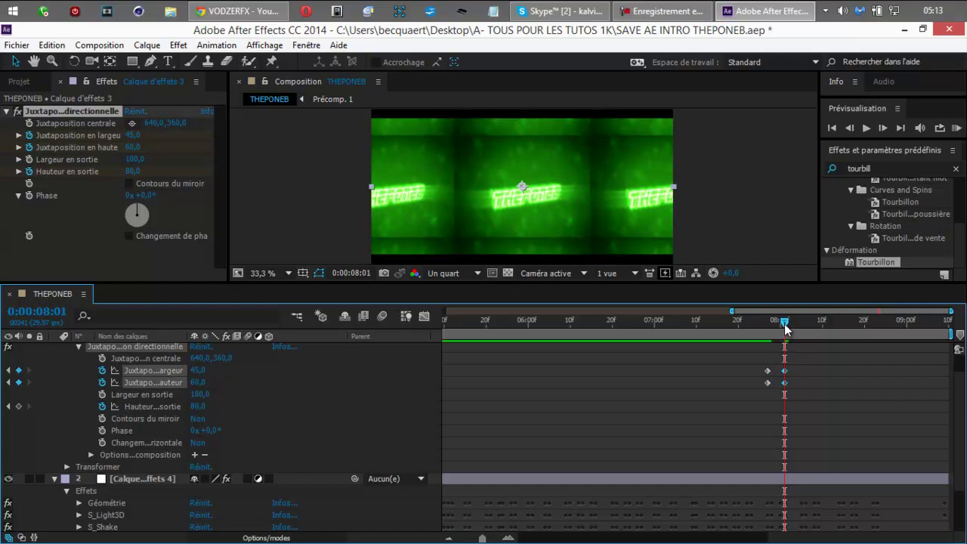
- Copy both pairs of Juxtaposition width and height keyframes and paste them starting at 0:00:08:05
left_click_drag(785, 327, 794, 388)
key("ctrl+c")
key("ctrl+v")
left_click_drag(798, 326, 818, 330)
left_click(834, 375)
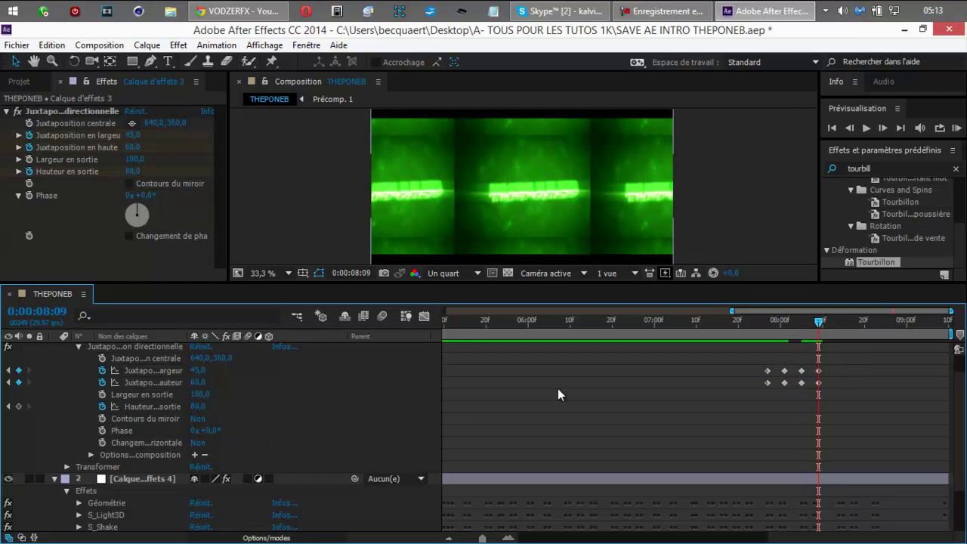
- Delete the keyframe pairs at 0:00:08:05 and 0:00:08:09, and paste a copy of the 45 and 60 pair at 0:00:08:05
left_click(798, 318)
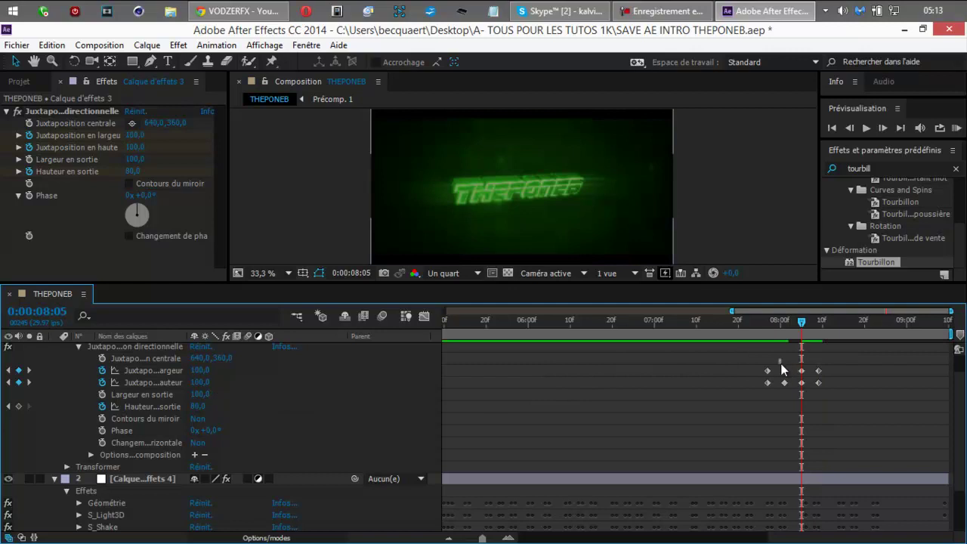
left_click_drag(827, 364, 793, 398)
key("Delete")
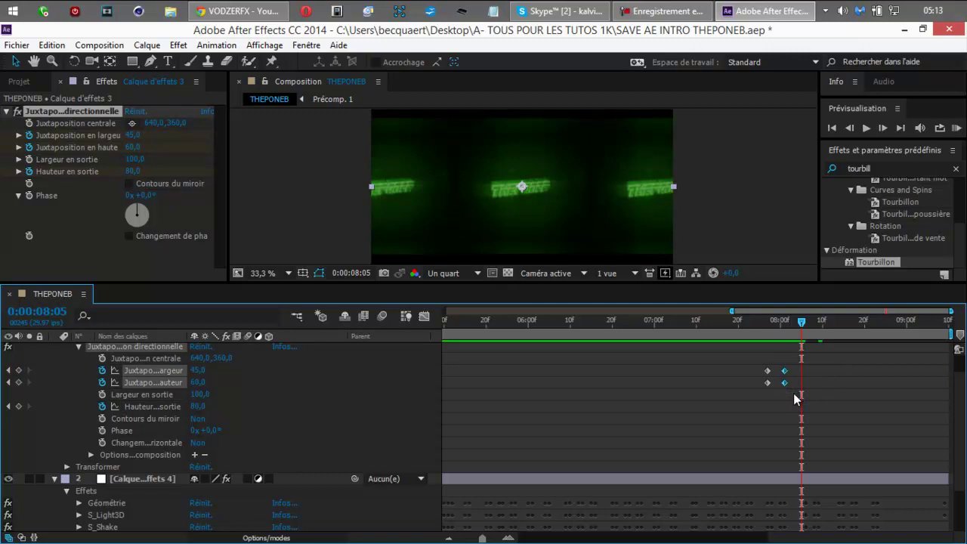
key("ctrl+v")
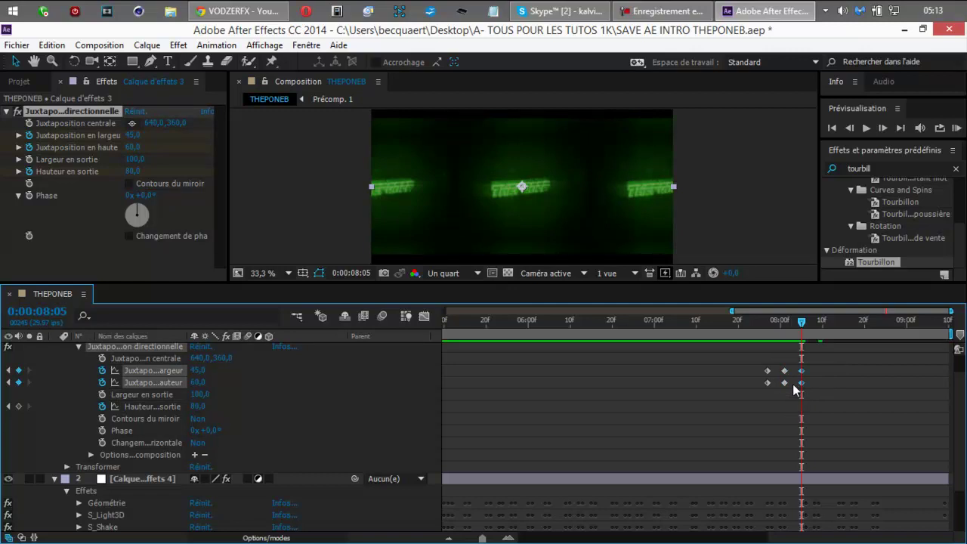
- Move the middle pair of Juxtaposition width and height keyframes to 0:00:07:28 and scrub over the result
left_click(774, 321)
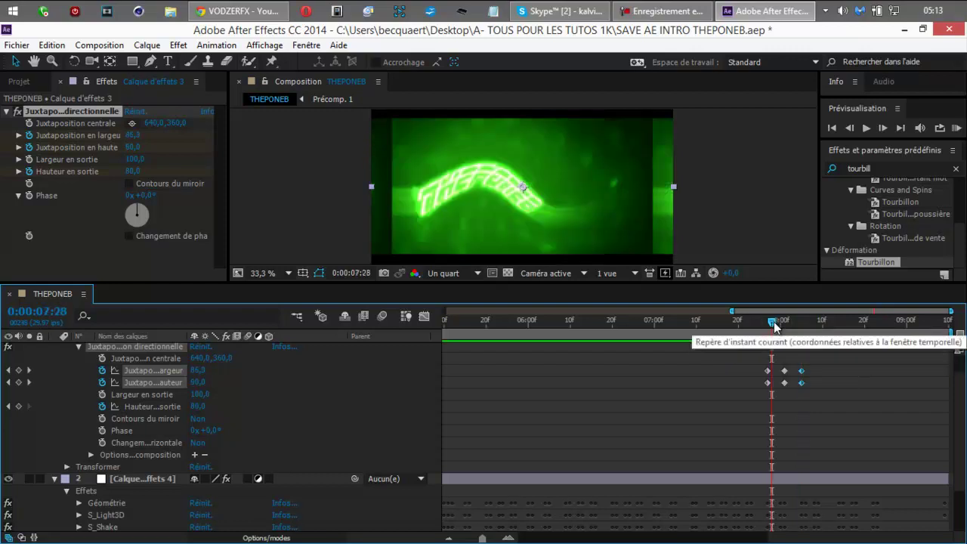
left_click_drag(797, 356, 772, 376)
left_click_drag(772, 325, 782, 331)
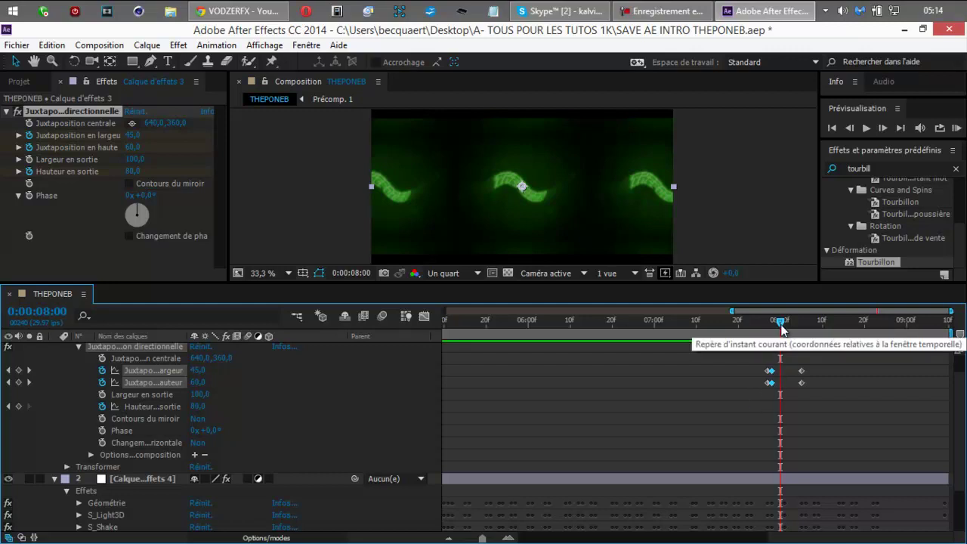
left_click_drag(781, 330, 773, 383)
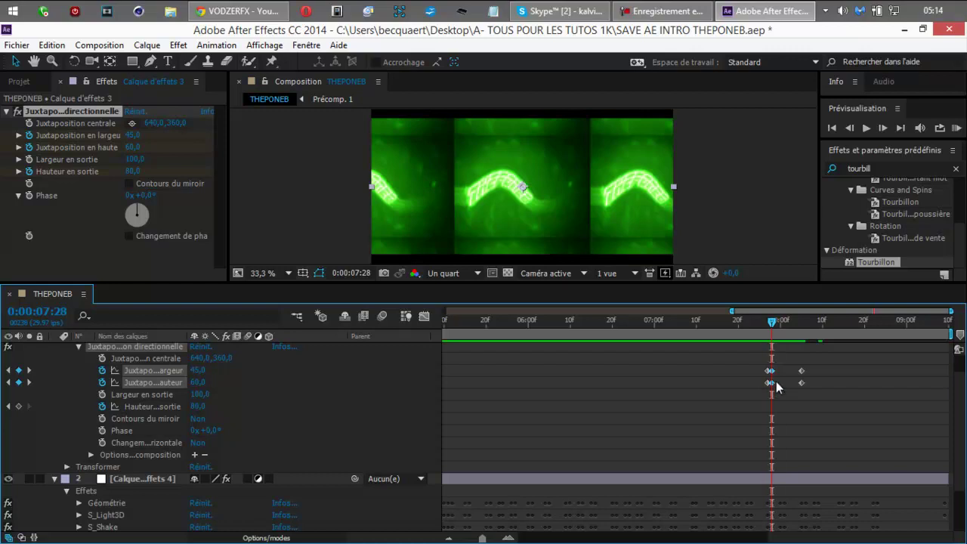
- Move the middle pair of Juxtaposition width and height keyframes to 0:00:08:02 and check the frame at 0:00:08:01
left_click(781, 375)
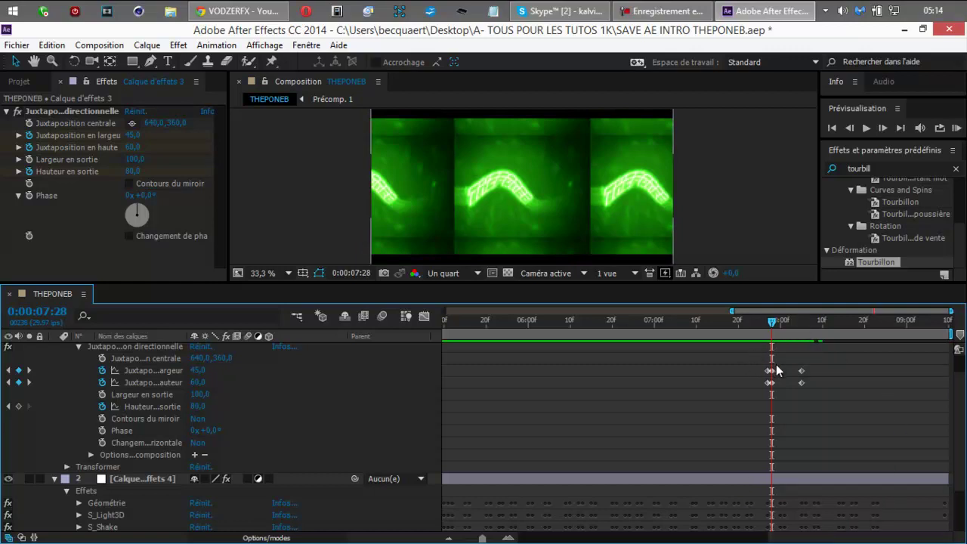
mouse_move(775, 364)
left_mouse_down()
mouse_move(770, 386)
mouse_move(786, 380)
left_mouse_up()
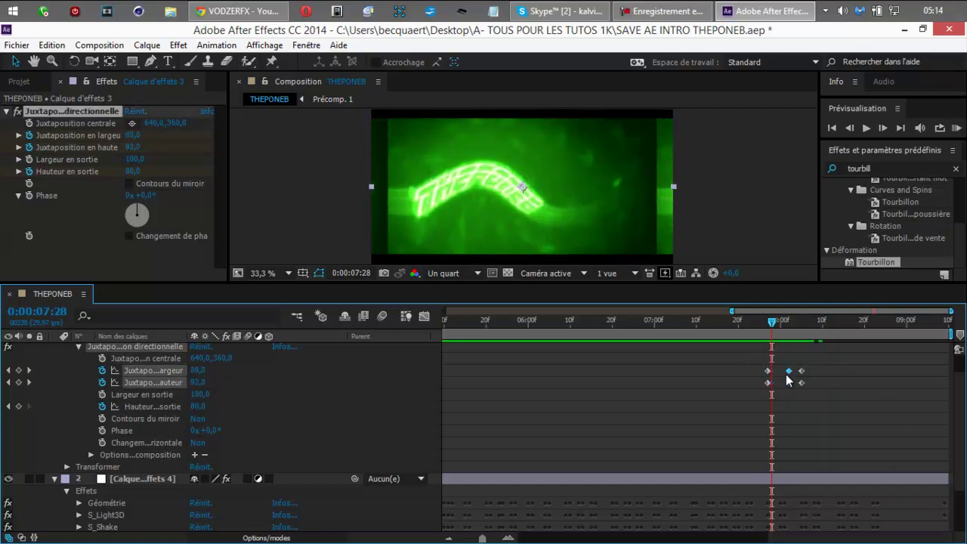
left_click(787, 325)
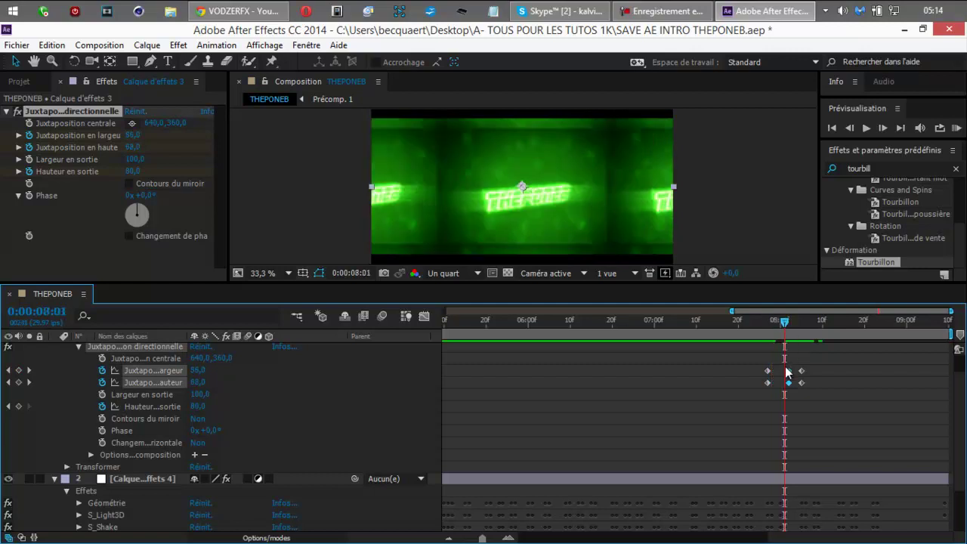
- Move the middle pair of Juxtaposition width and height keyframes to 0:00:07:28, checking the frame at 0:00:07:29
left_click_drag(798, 360, 775, 371)
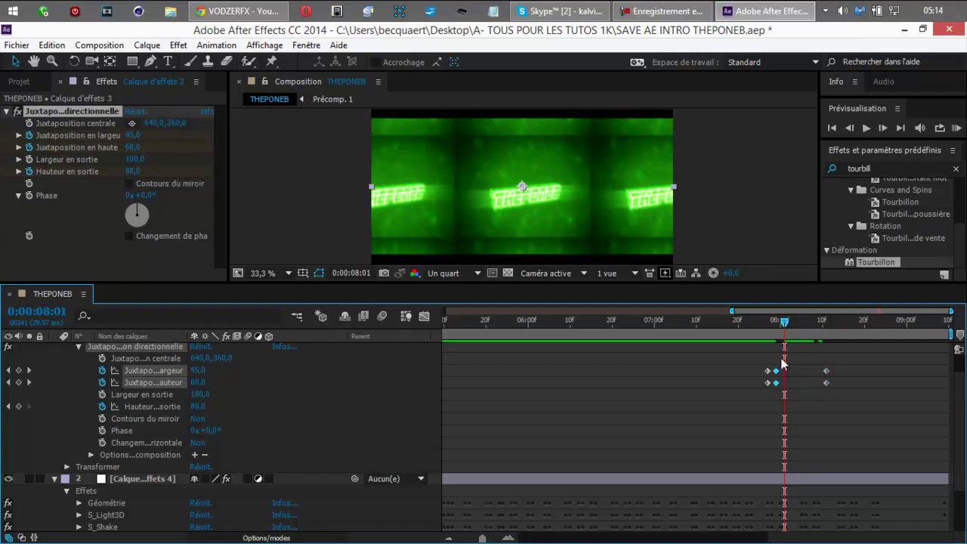
left_click_drag(784, 322, 775, 324)
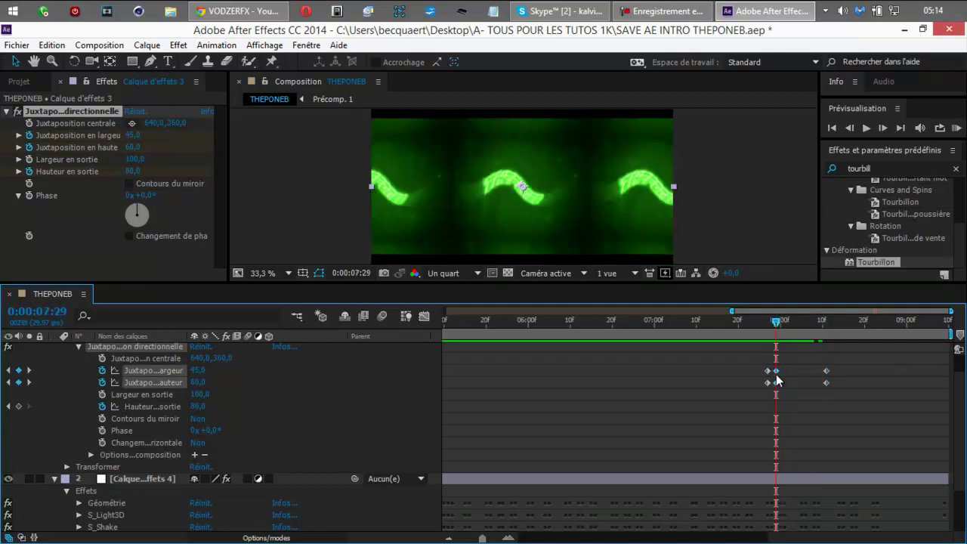
left_click_drag(776, 371, 771, 370)
- Paste the 45 and 60 Juxtaposition keyframe pair at 0:00:08:01 and 0:00:08:05, and delete the last pair after them
left_click_drag(776, 323, 783, 325)
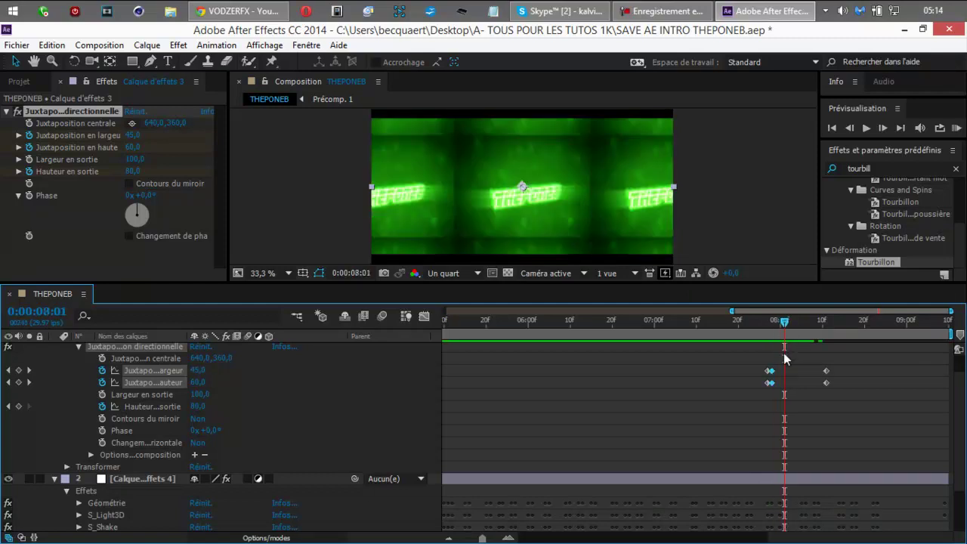
key("ctrl+v")
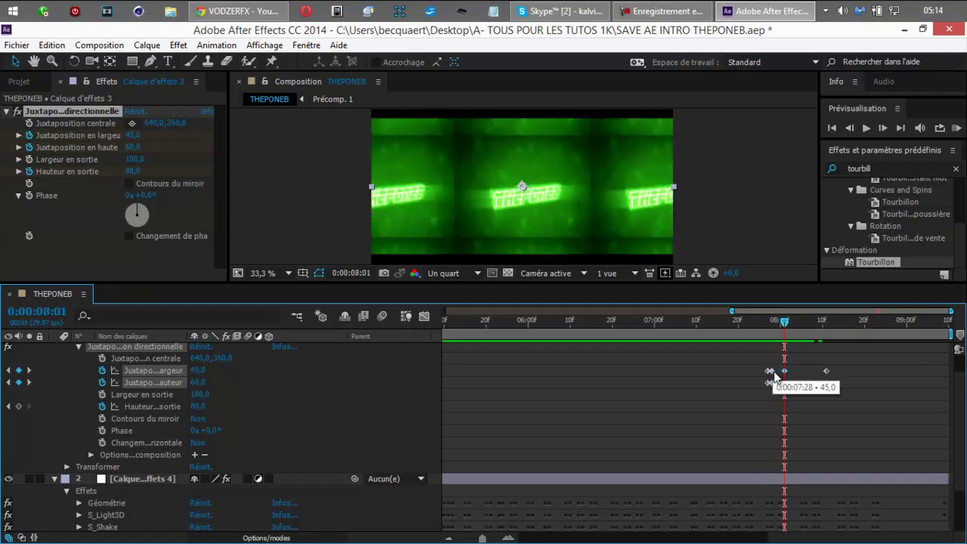
left_click(801, 322)
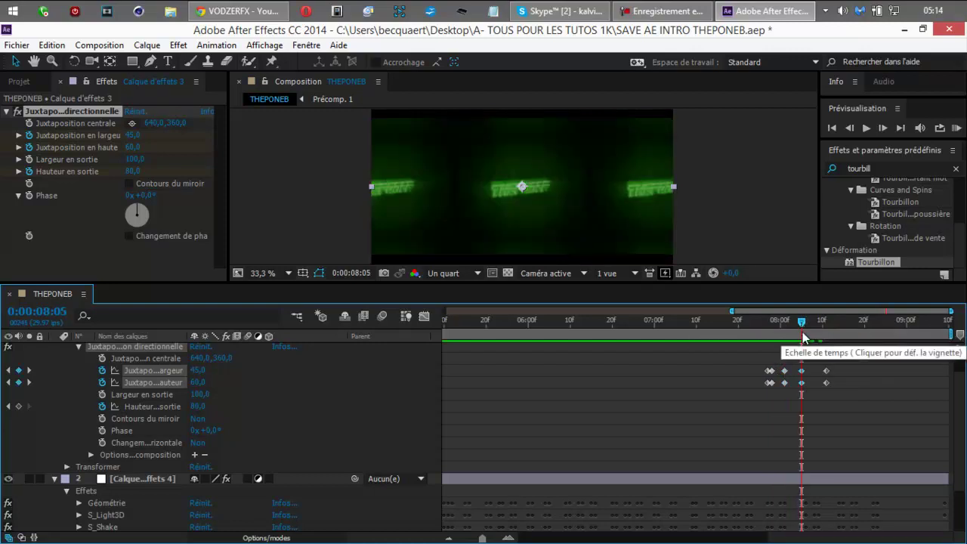
left_click_drag(837, 359, 823, 404)
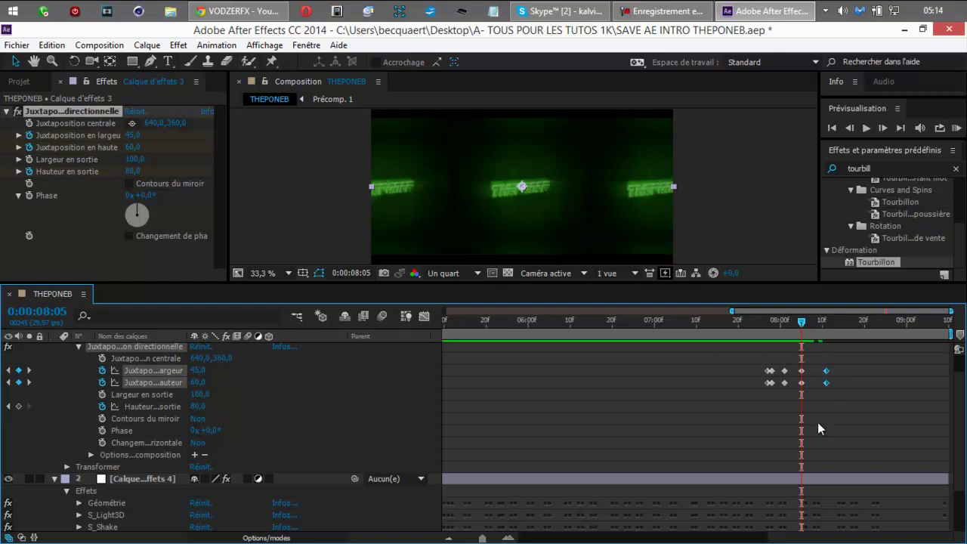
key("Delete")
- Keyframe the Juxtaposition width at 25 and height at 40 one frame further, at 0:00:08:06
left_click(882, 128)
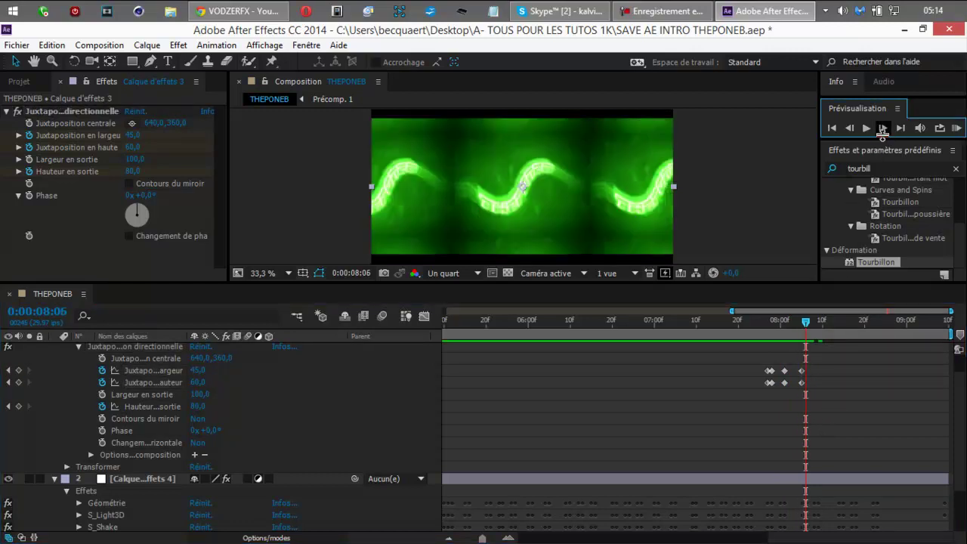
left_click(196, 370)
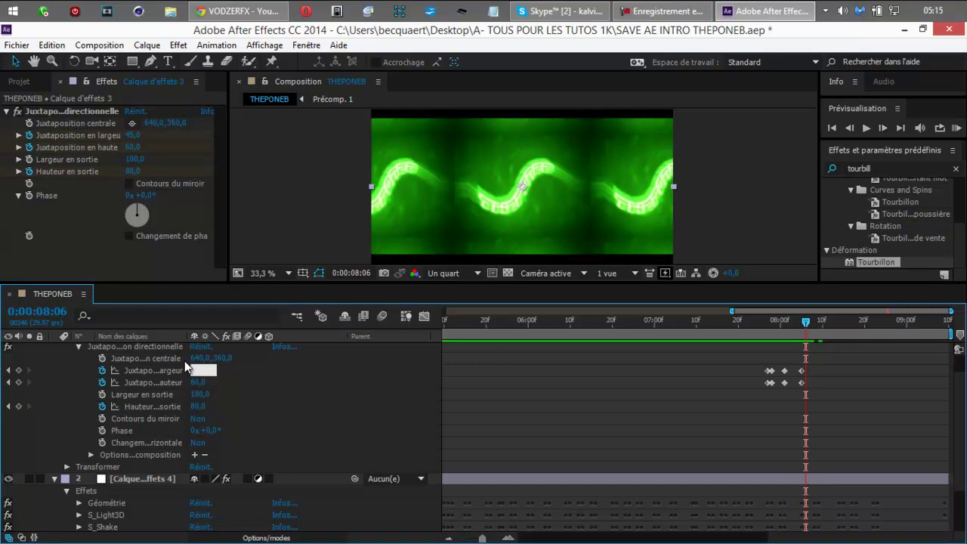
key("Tab")
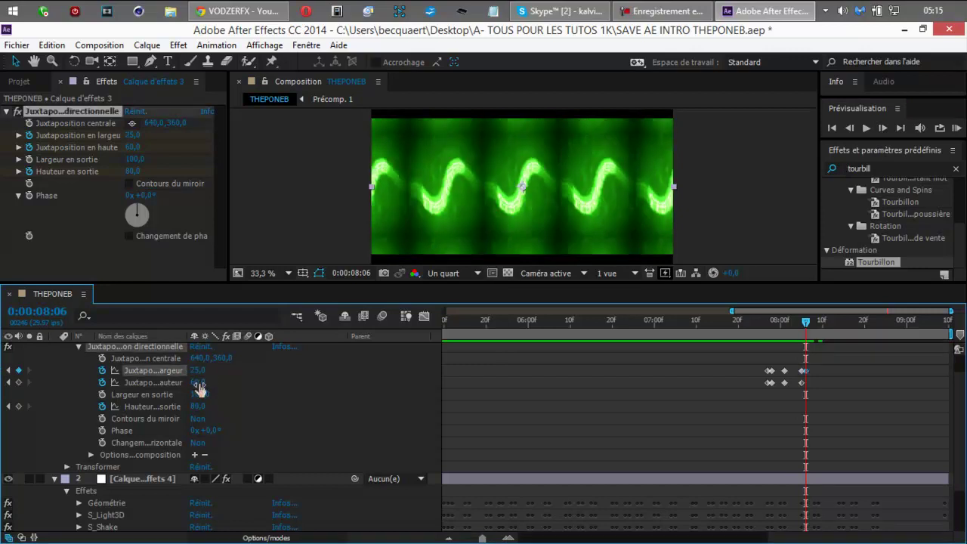
type("80")
key("Return")
- Copy the 25 and 40 Juxtaposition keyframe pair and paste it at about 0:00:08:09 and at 0:00:08:14
left_click_drag(826, 366, 805, 384)
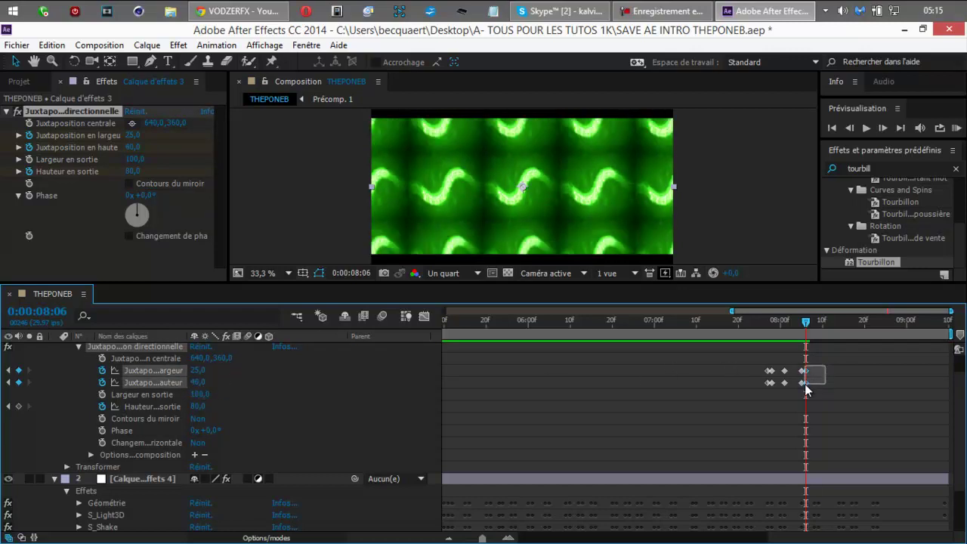
left_click_drag(805, 326, 844, 325)
key("ctrl+v")
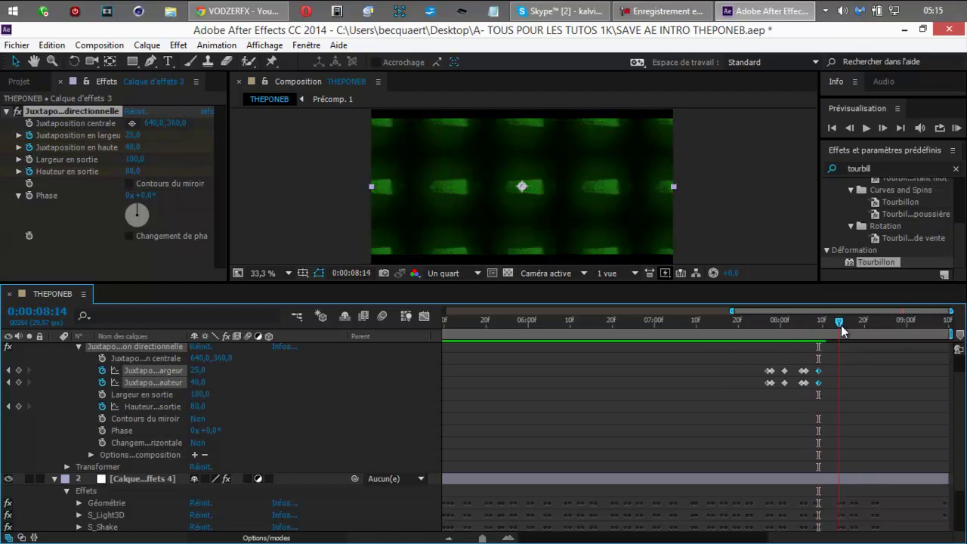
key("ctrl+v")
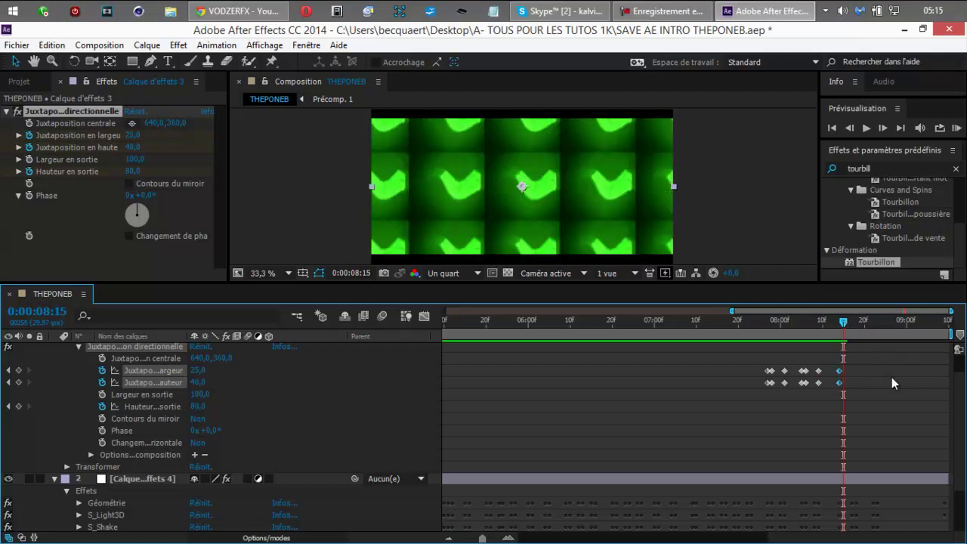
- Keyframe the Juxtaposition width at 10 and height at 20 at 0:00:08:15
left_click(342, 400)
left_click(194, 371)
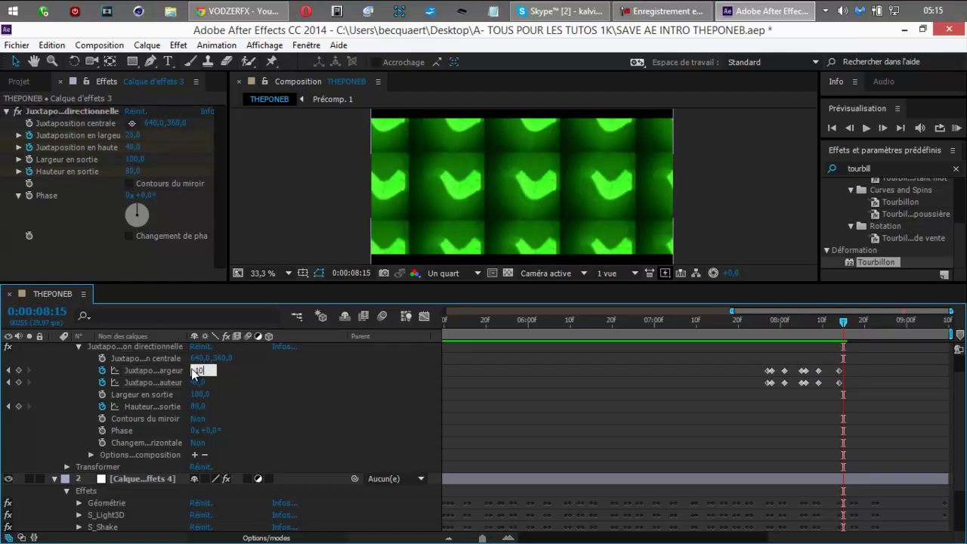
key("Return")
left_click(198, 382)
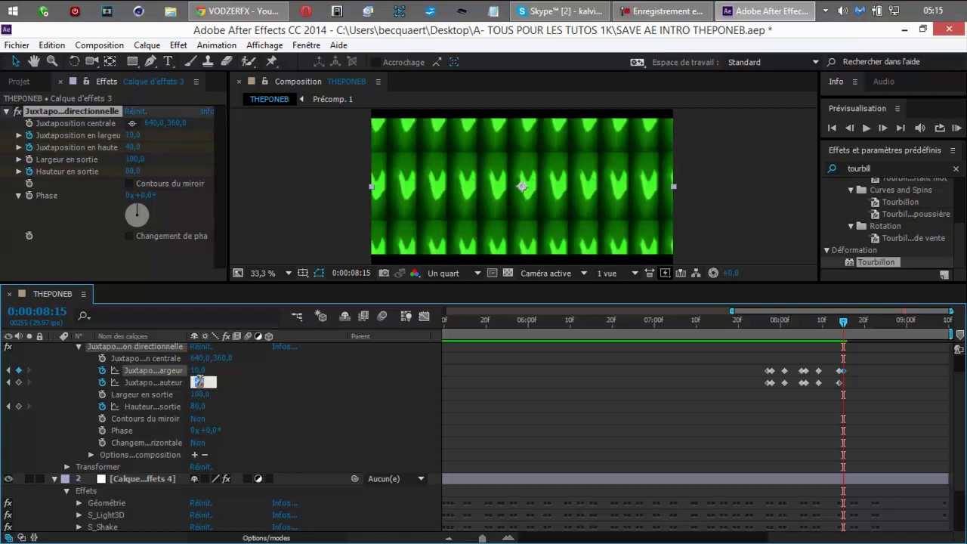
type("20")
key("Return")
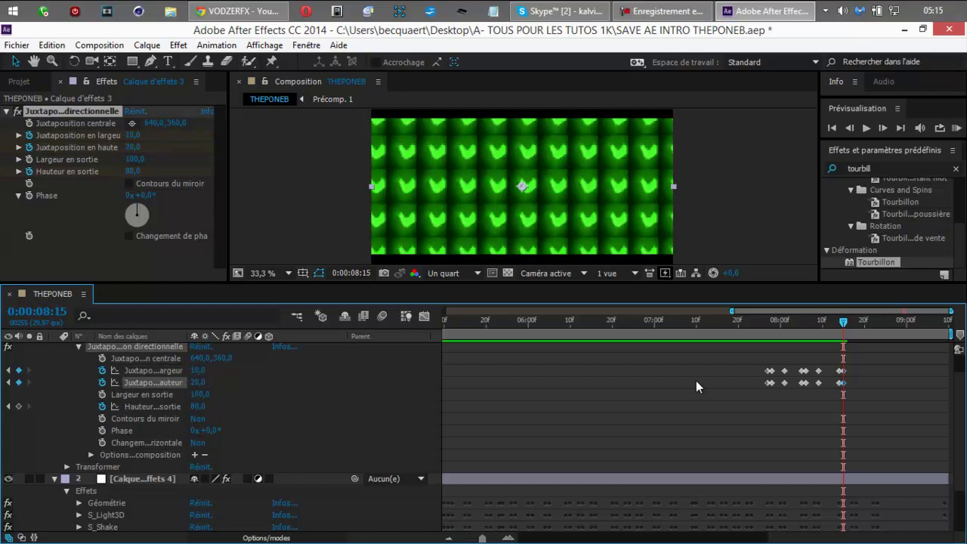
- Paste a copy of the 10 and 20 Juxtaposition keyframe pair at 0:00:08:18 and go to 0:00:08:22
left_click_drag(856, 363, 844, 386)
left_click_drag(846, 320, 855, 323)
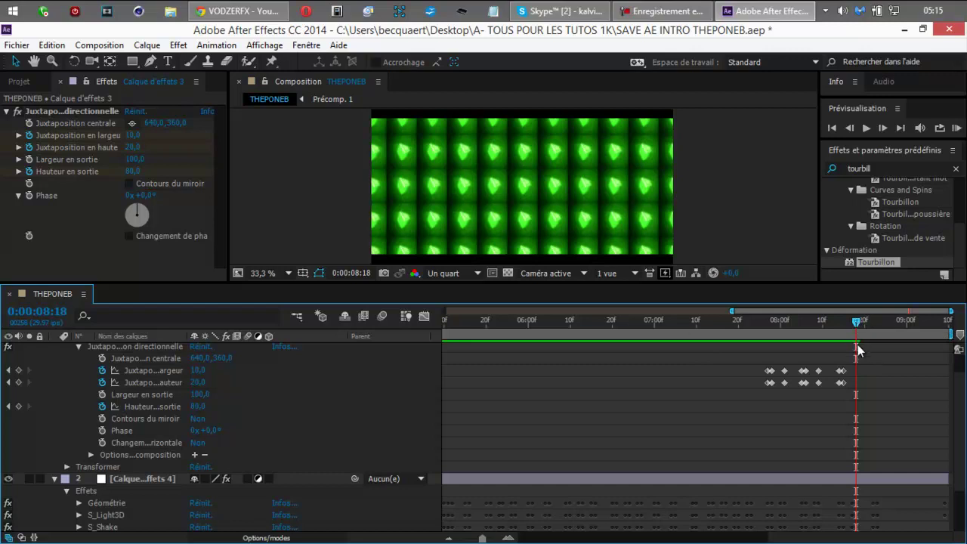
left_click_drag(848, 363, 841, 389)
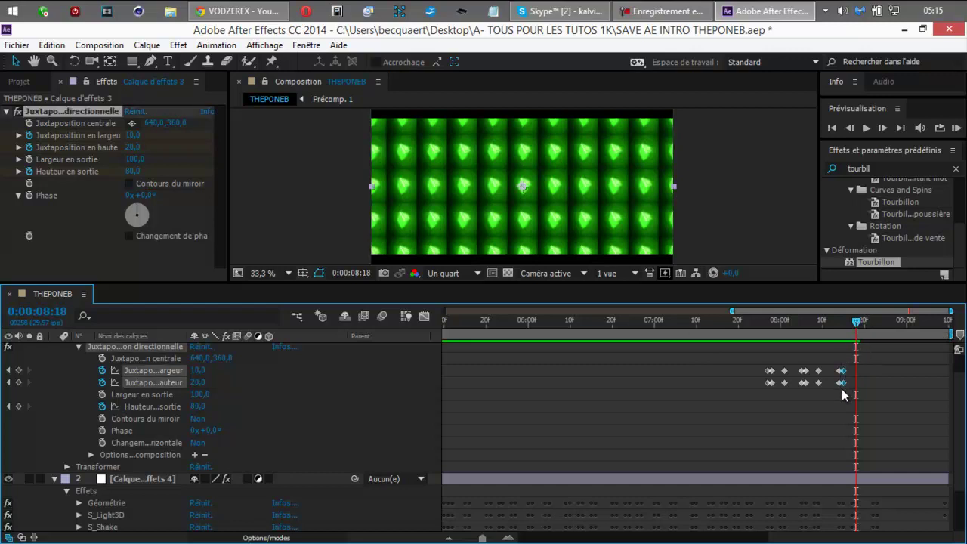
key("ctrl+c")
key("ctrl+v")
left_click_drag(856, 323, 874, 327)
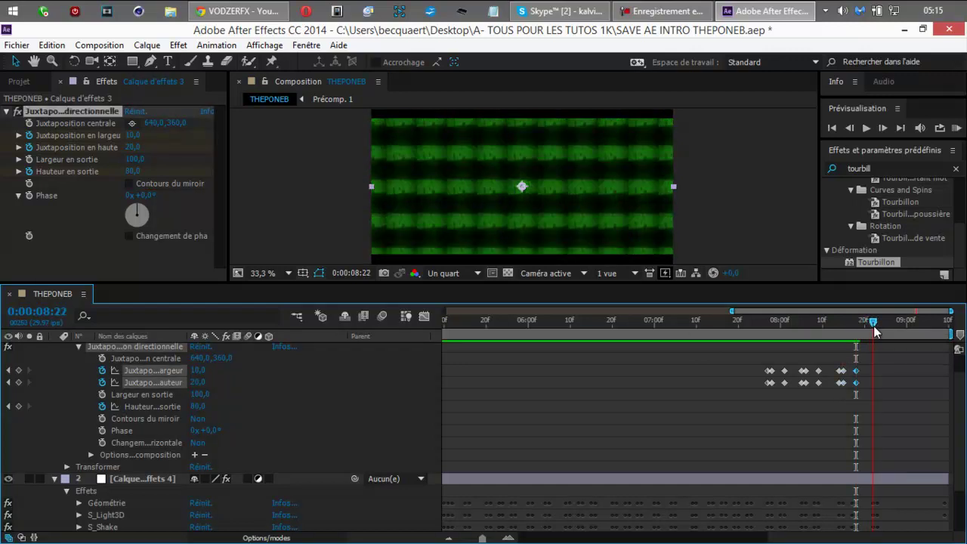
left_click(911, 400)
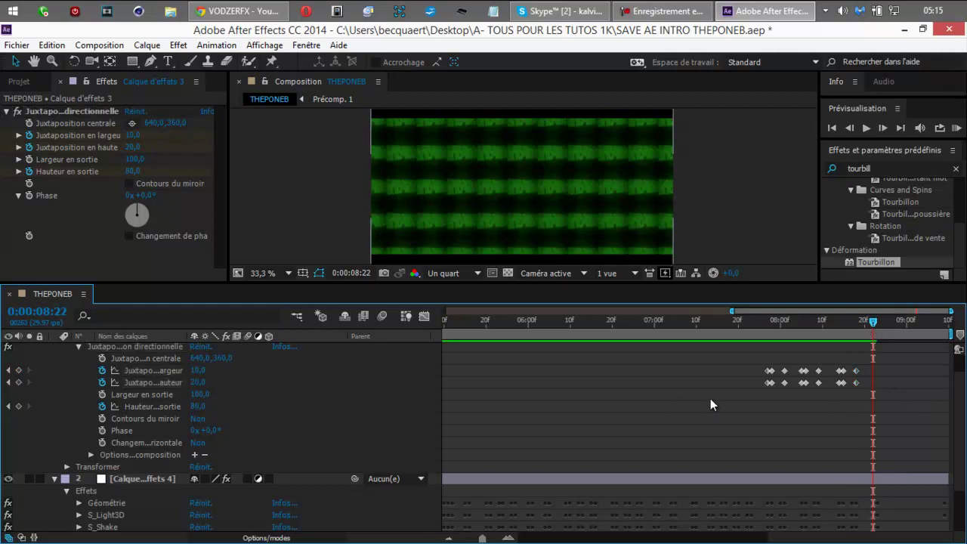
- Try a Juxtaposition width of 60 and height of 70 at 0:00:08:22
left_click(198, 371)
left_click(198, 373)
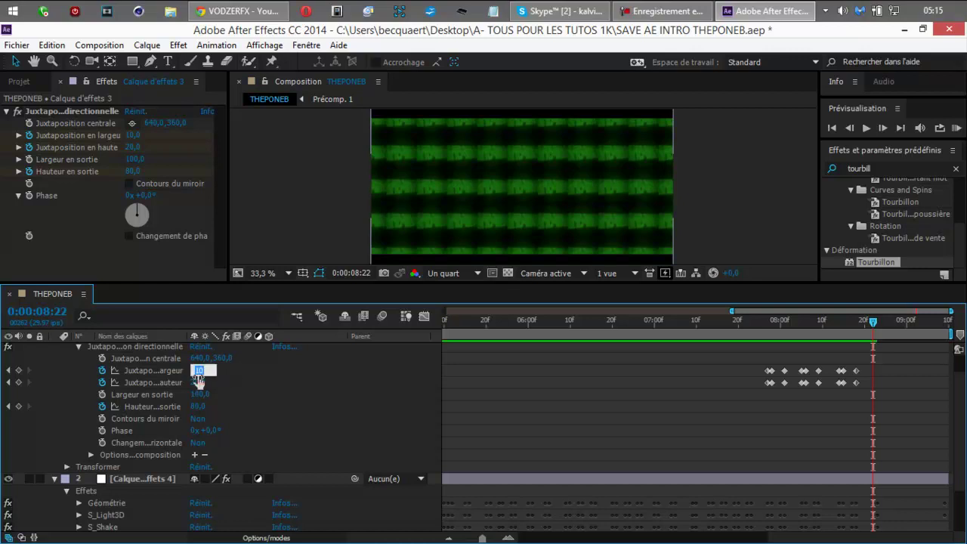
type("60")
key("Return")
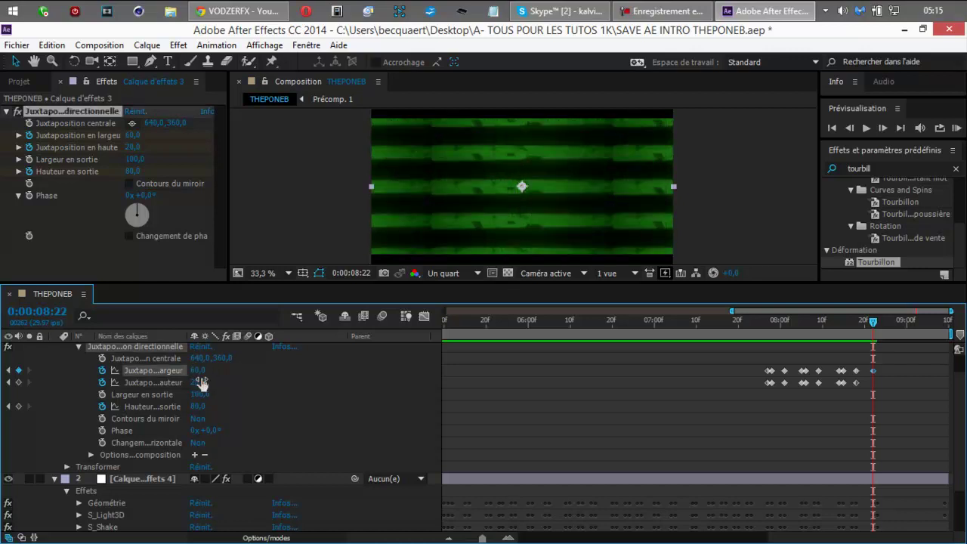
left_click(198, 382)
type("70")
key("Return")
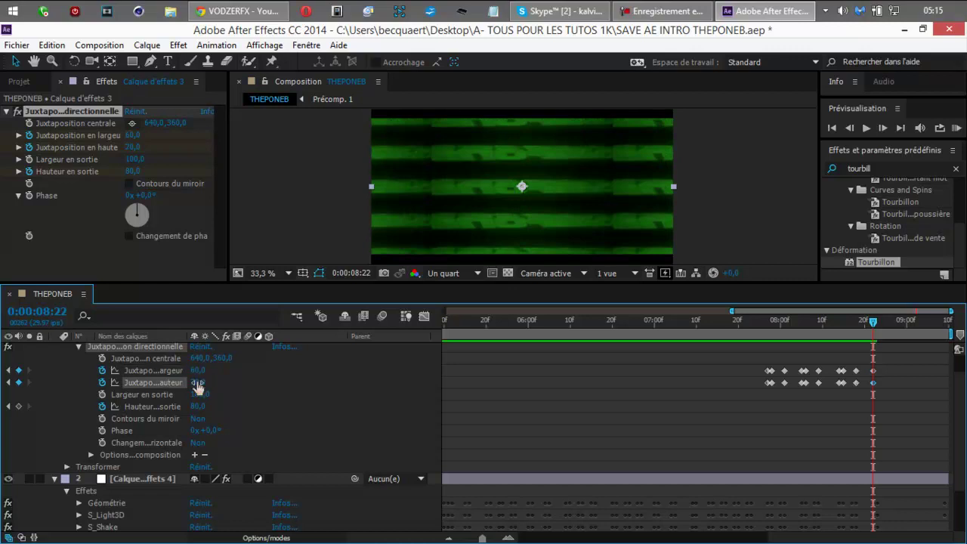
- Set the Juxtaposition width to 40 and height to 60 at 0:00:08:22
left_click(199, 370)
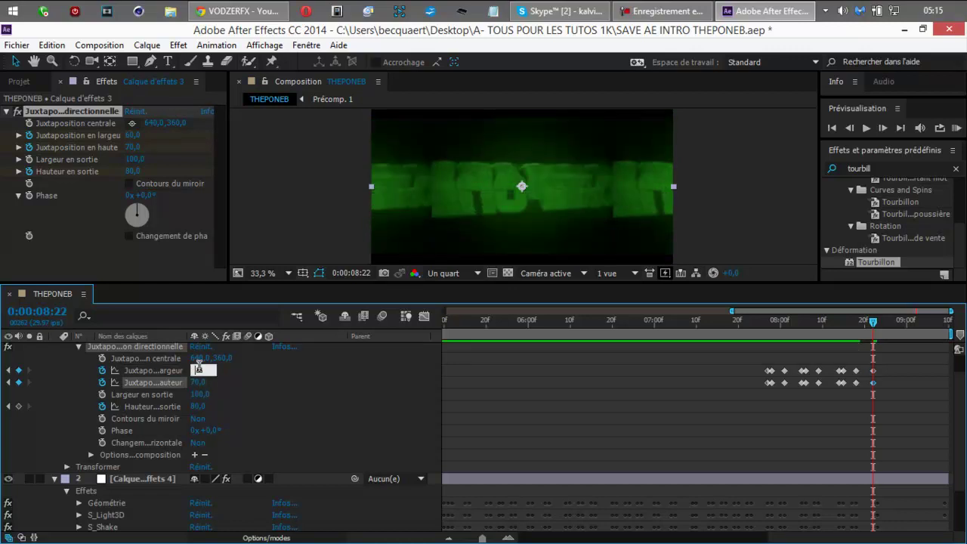
type("40")
key("Return")
left_click(197, 381)
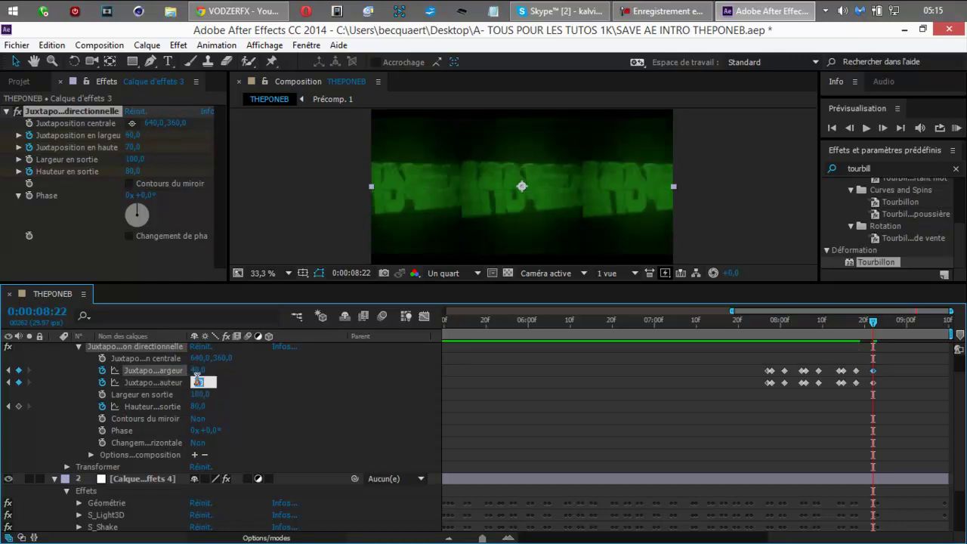
type("80")
key("Return")
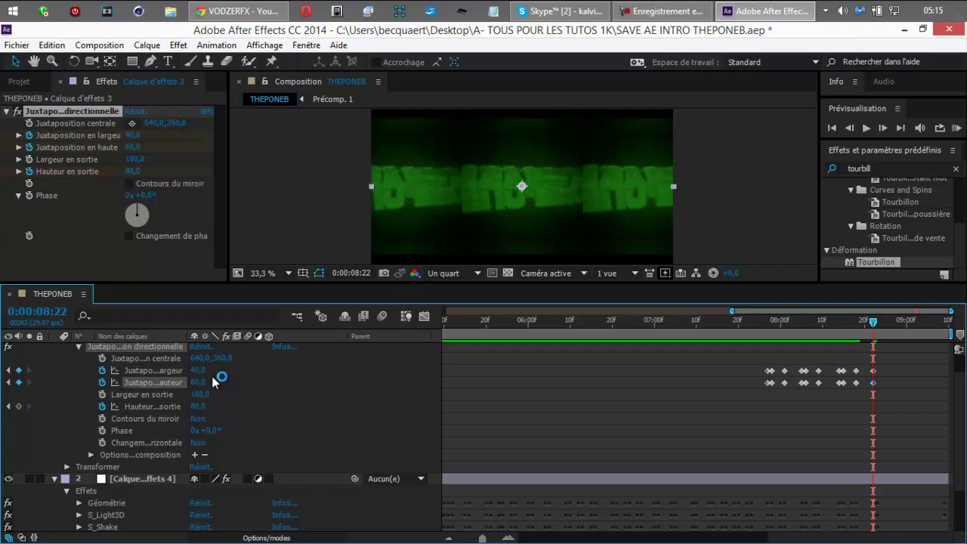
- Keyframe the Juxtaposition width and height both at 100 at 0:00:08:23, and play a preview of the animation
left_click_drag(872, 321, 877, 321)
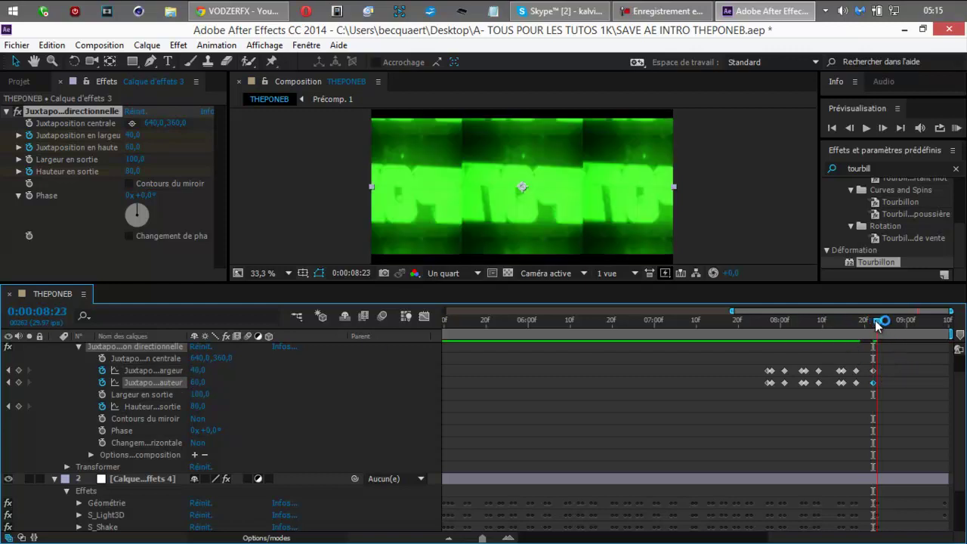
left_click(197, 370)
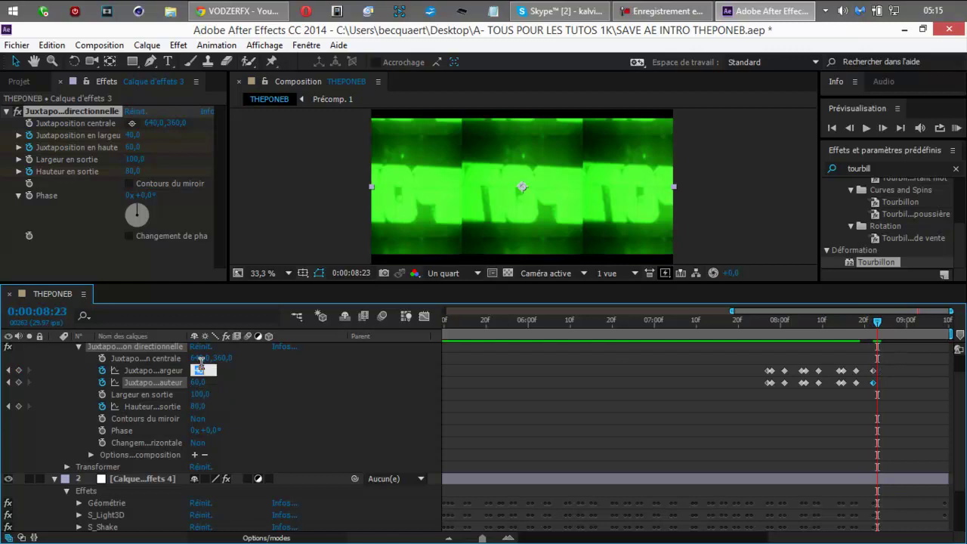
type("100")
key("Return")
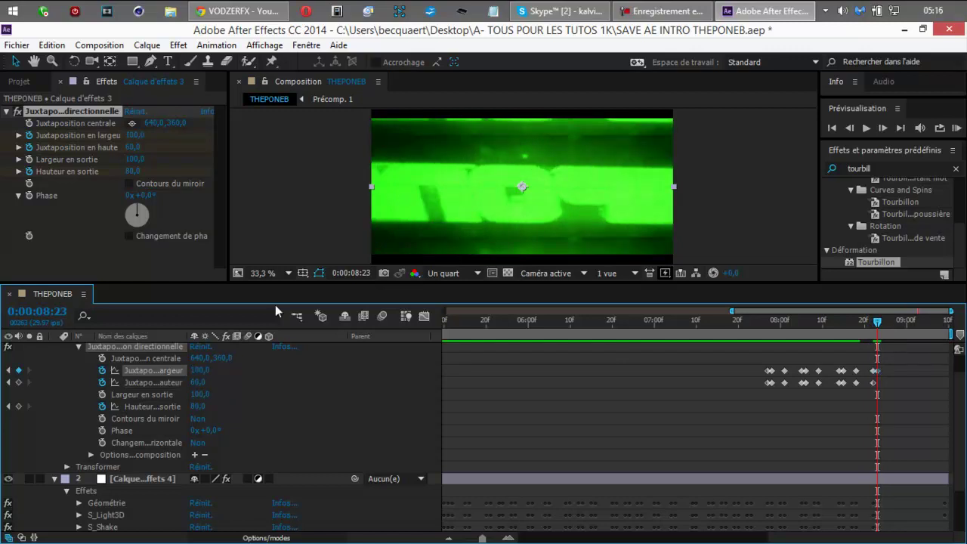
left_click(199, 382)
type("100")
key("Return")
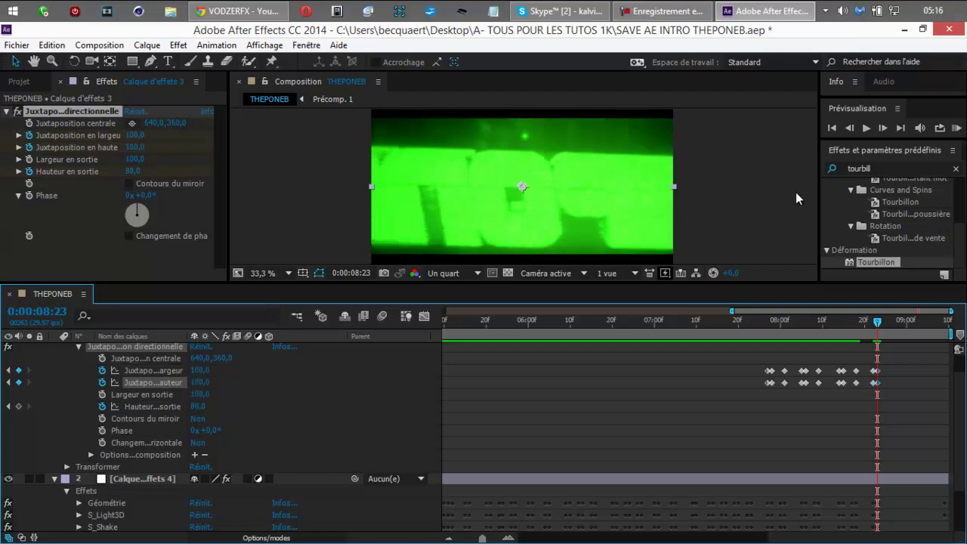
left_click(956, 128)
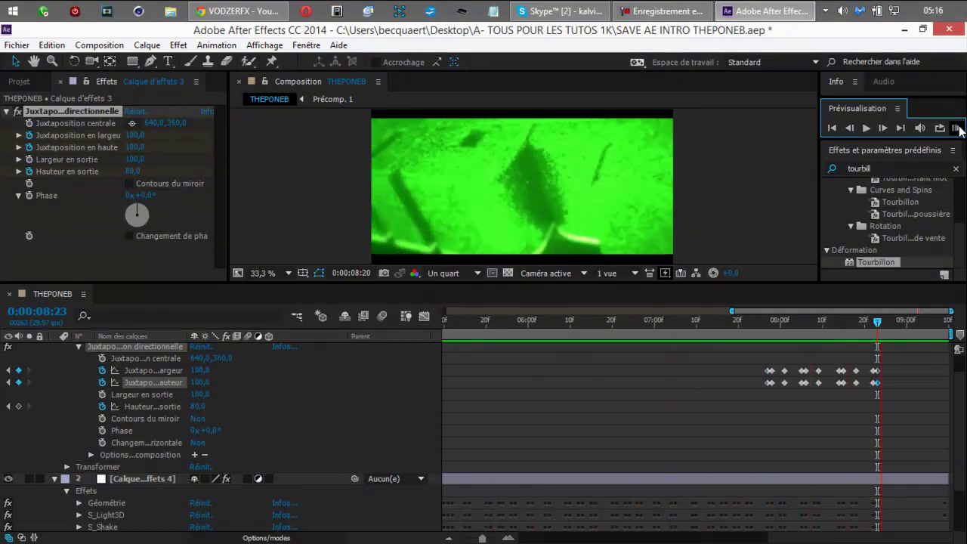
left_click(958, 126)
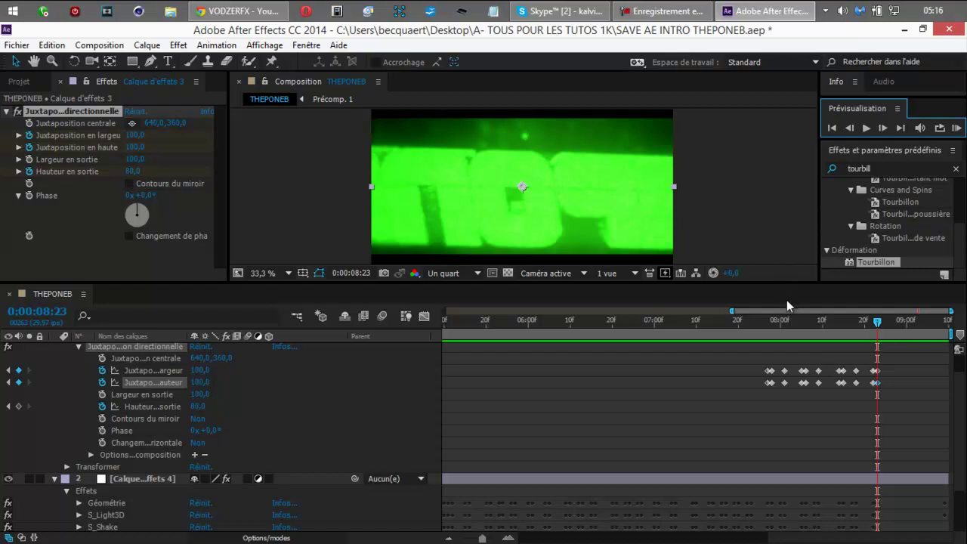
- Try an output height (Hauteur en sortie) of 120 at 0:00:08:23 and keyframe it at 80 instead
left_click(914, 386)
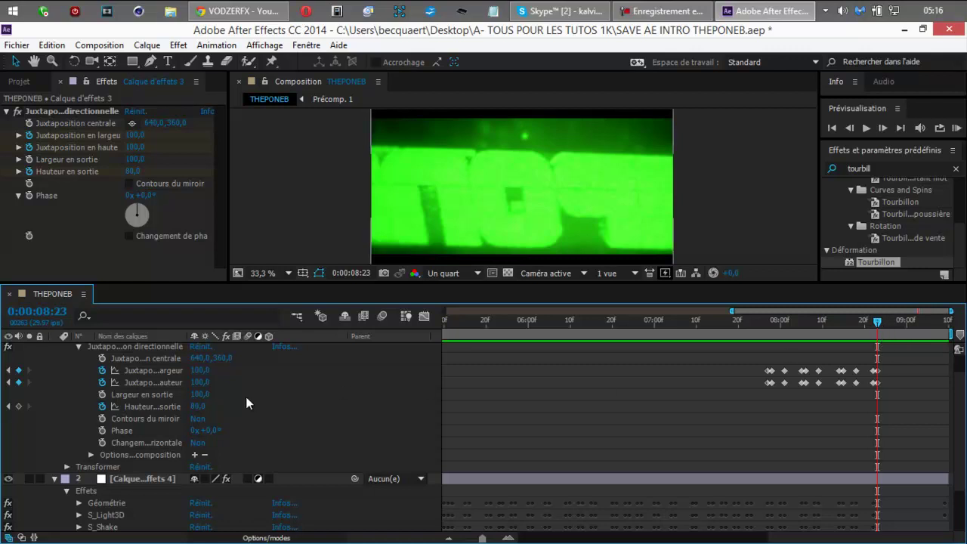
left_click(198, 409)
type("120")
key("Return")
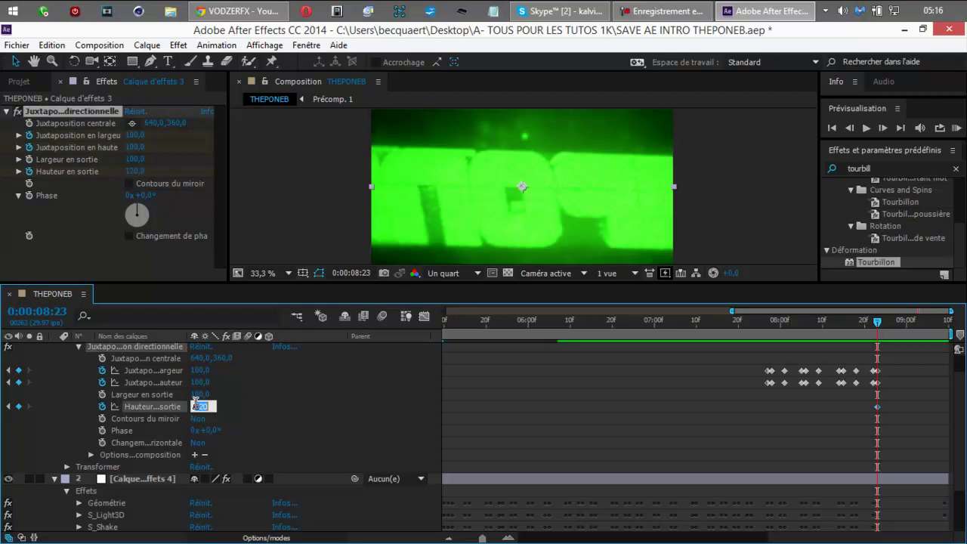
key("Return")
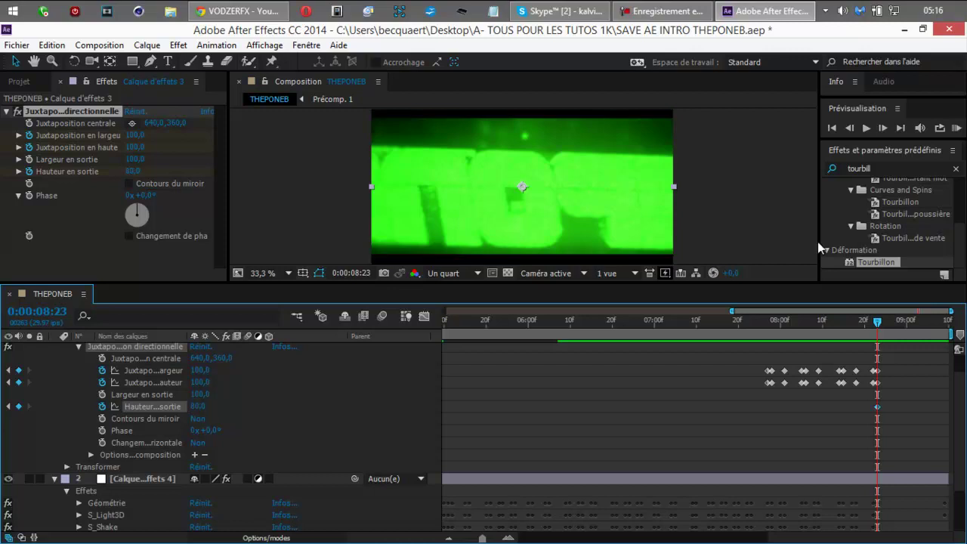
- Keyframe the Juxtaposition directionnelle output height (Hauteur en sortie) at 0 at 0:00:09:09
left_click_drag(876, 320, 955, 327)
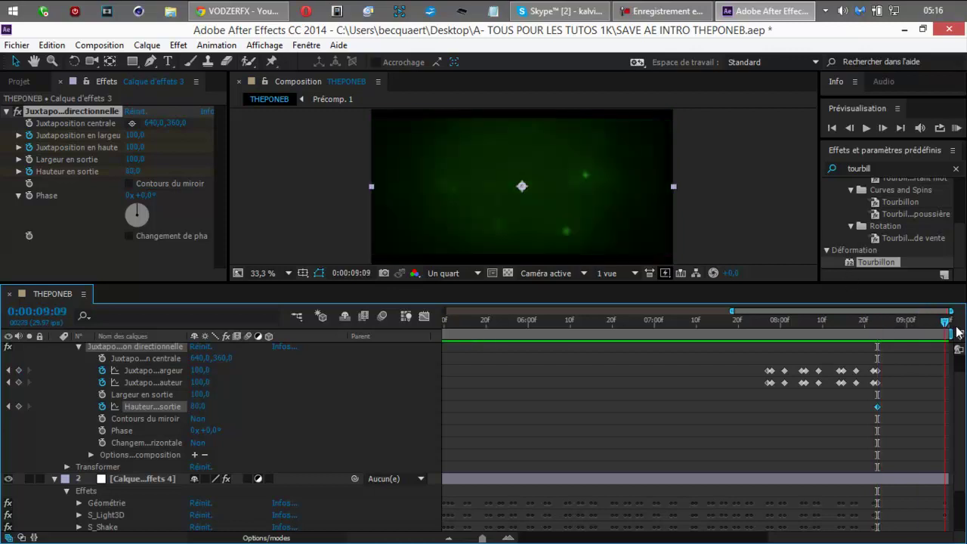
left_click(198, 406)
type("0")
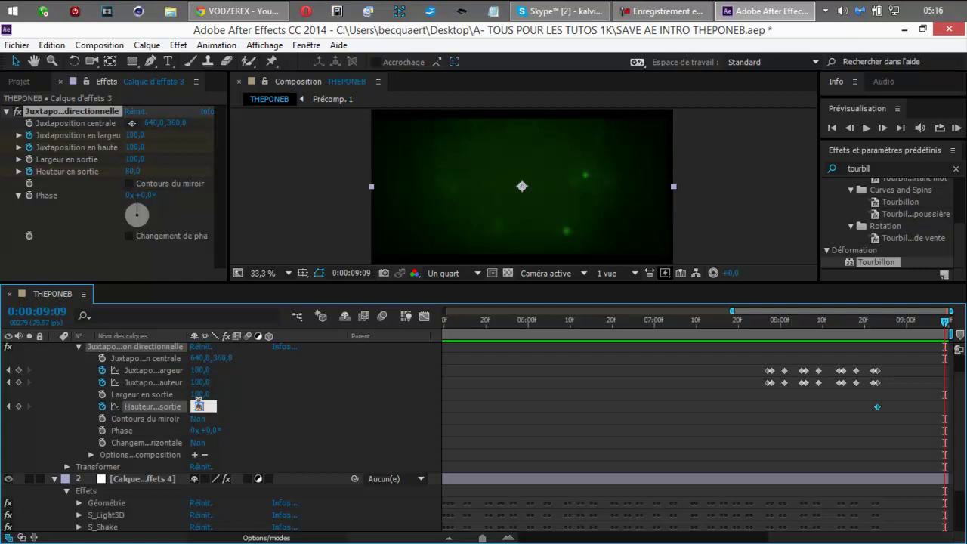
key("Return")
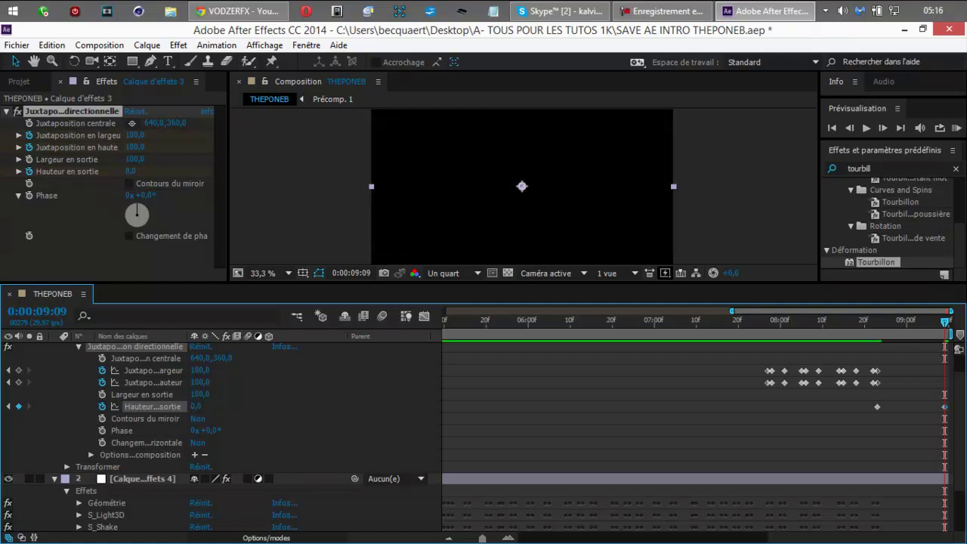
- Enlarge the composition view to 50 %, play a RAM preview of the closing animation, and scrub through it to 0:00:09:09
left_click(957, 129)
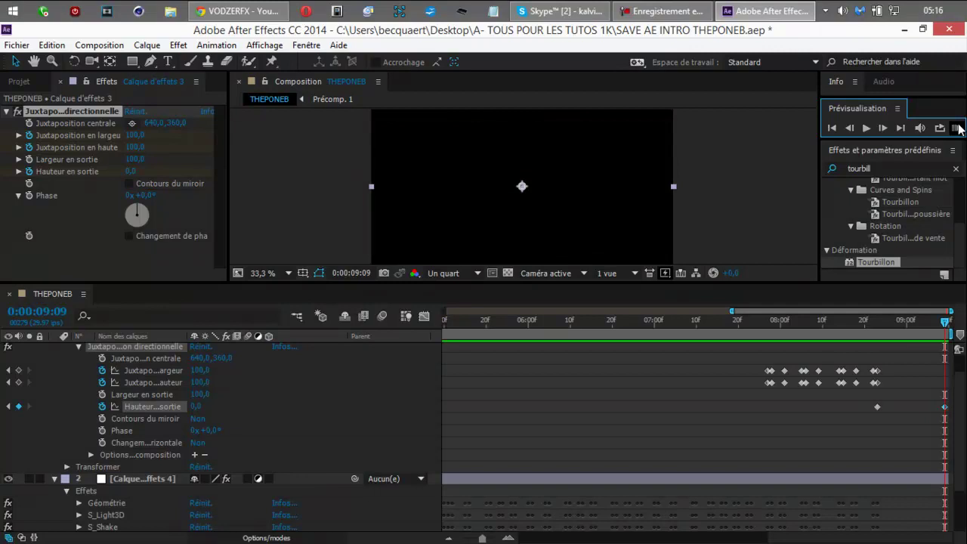
left_click_drag(760, 282, 303, 373)
left_click(276, 365)
left_click(305, 242)
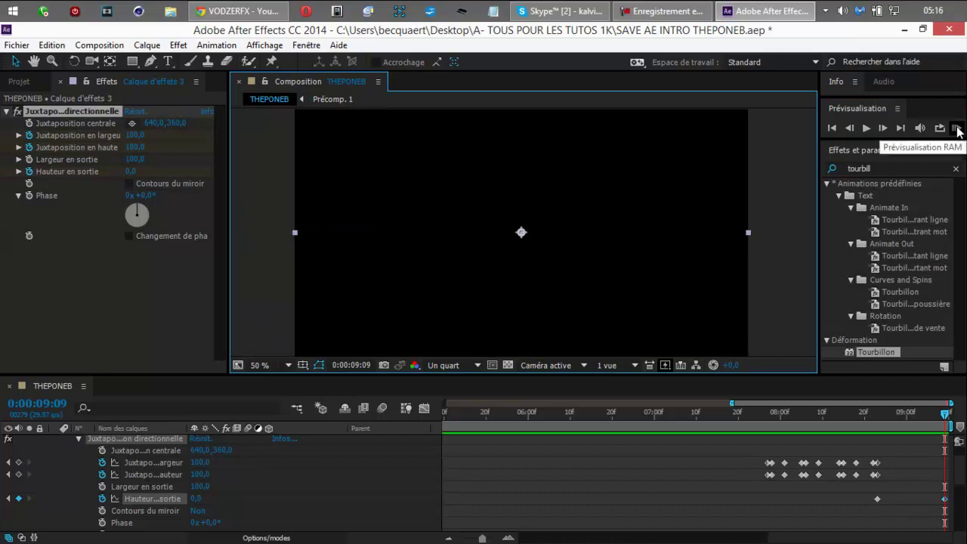
left_click_drag(733, 376, 740, 417)
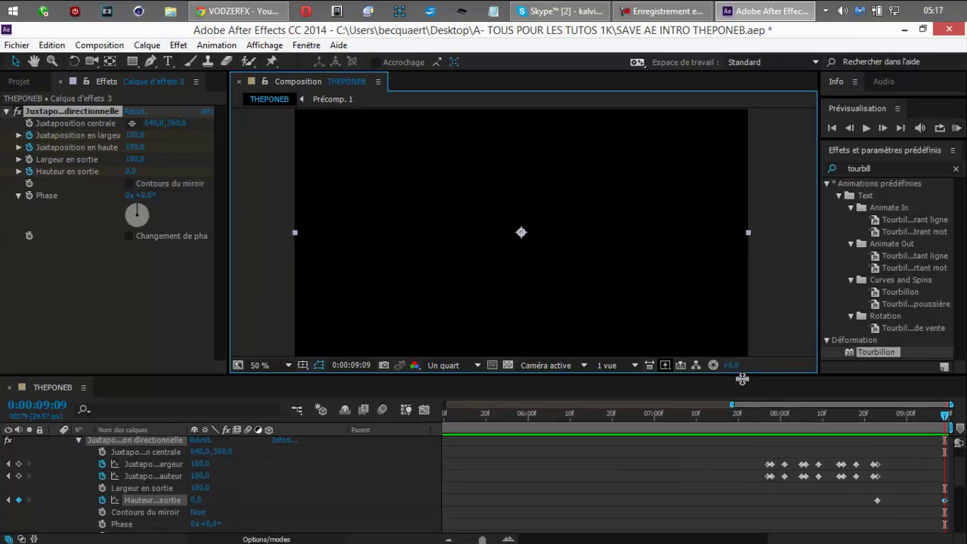
left_click(956, 128)
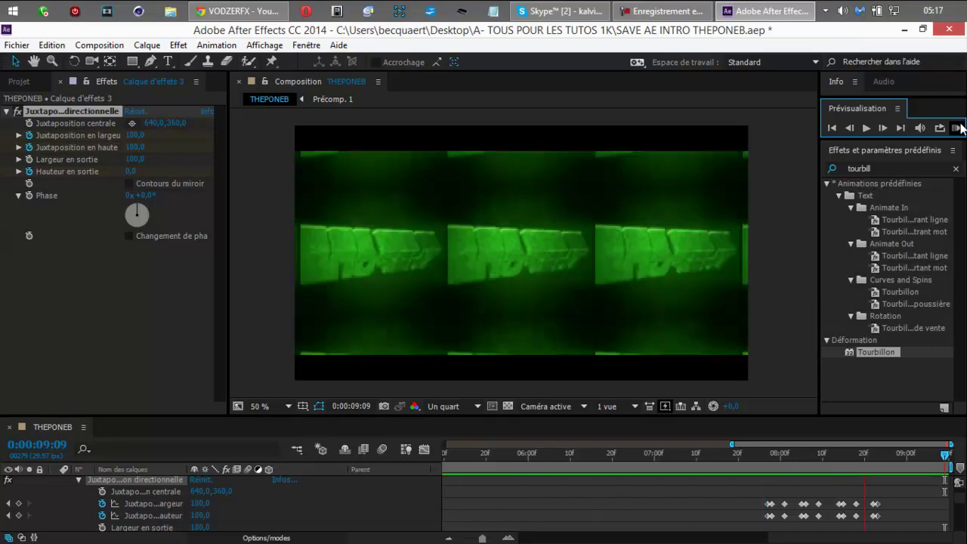
left_click(960, 129)
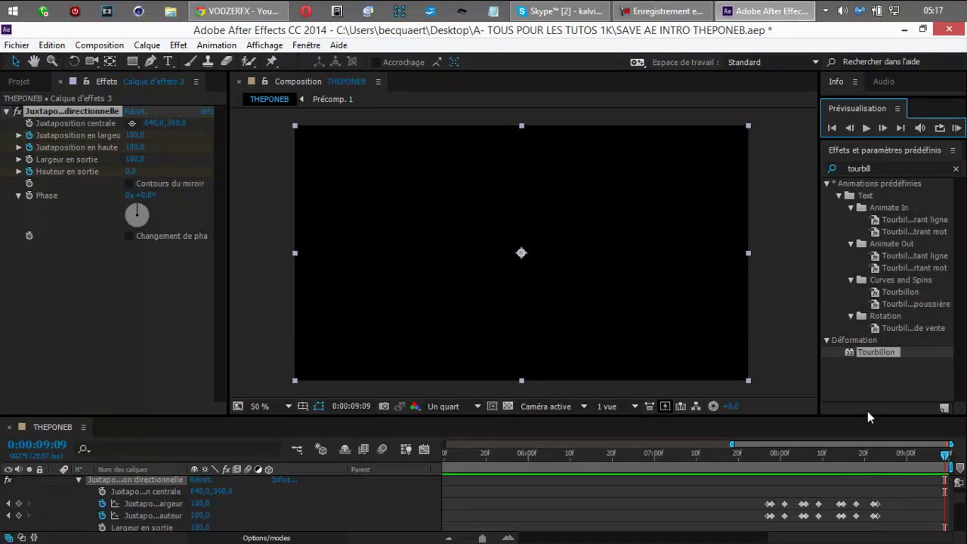
left_click_drag(822, 460, 951, 513)
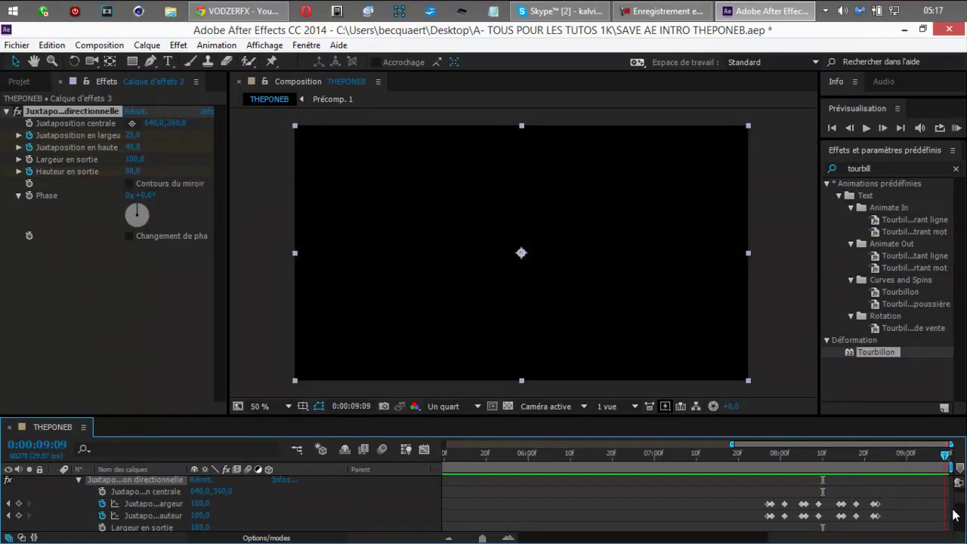
- Collapse the Juxtaposition directionnelle properties, set the composition view to 25 % and give the timeline more height
left_click(78, 482)
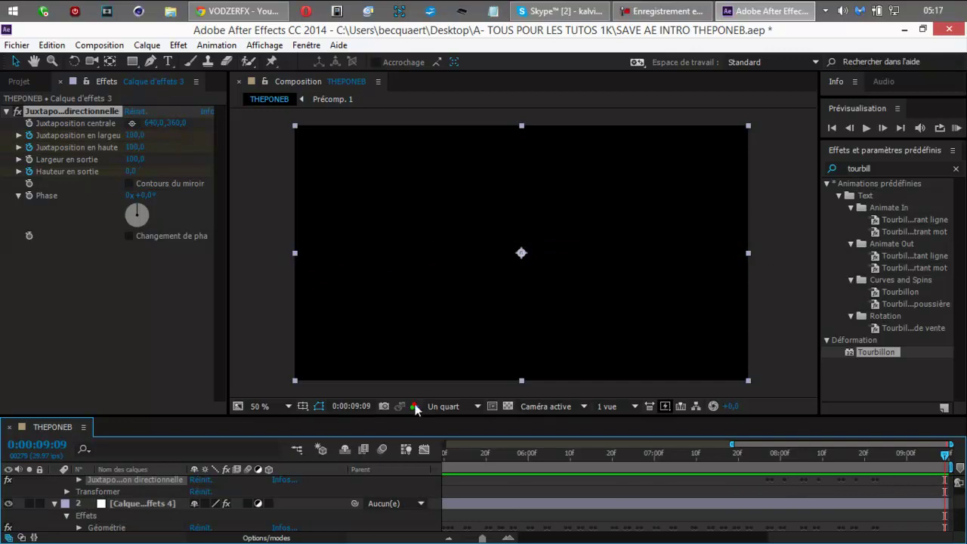
left_click(288, 407)
left_click(320, 250)
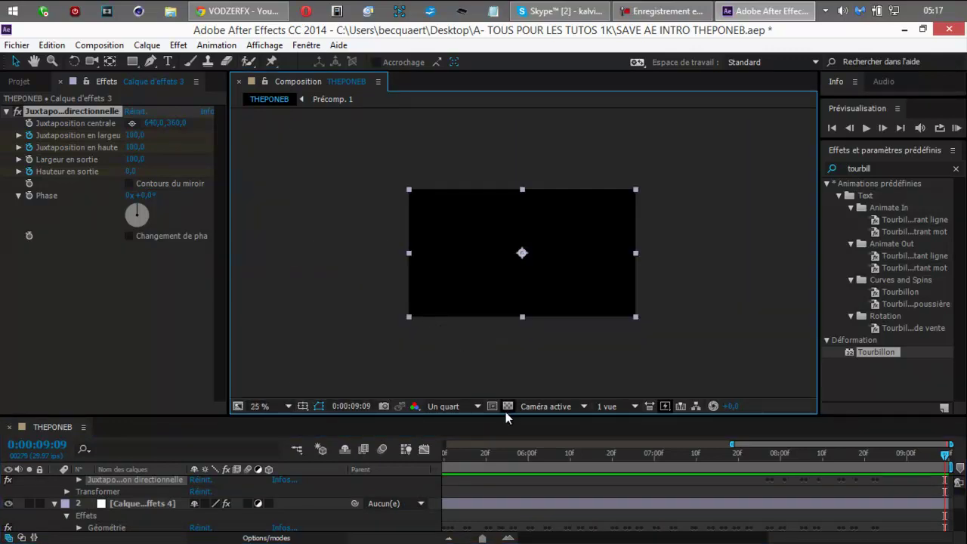
left_click_drag(512, 415, 514, 296)
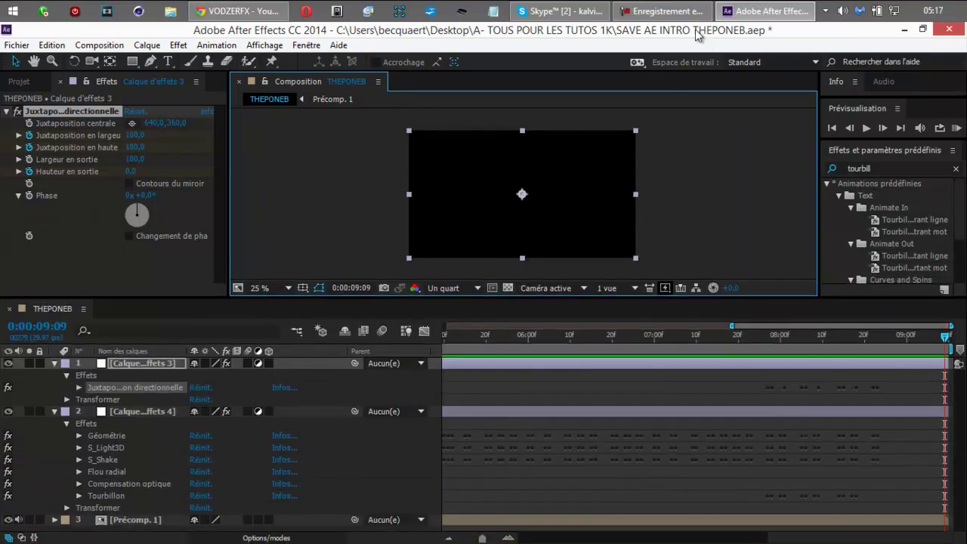
left_click(670, 15)
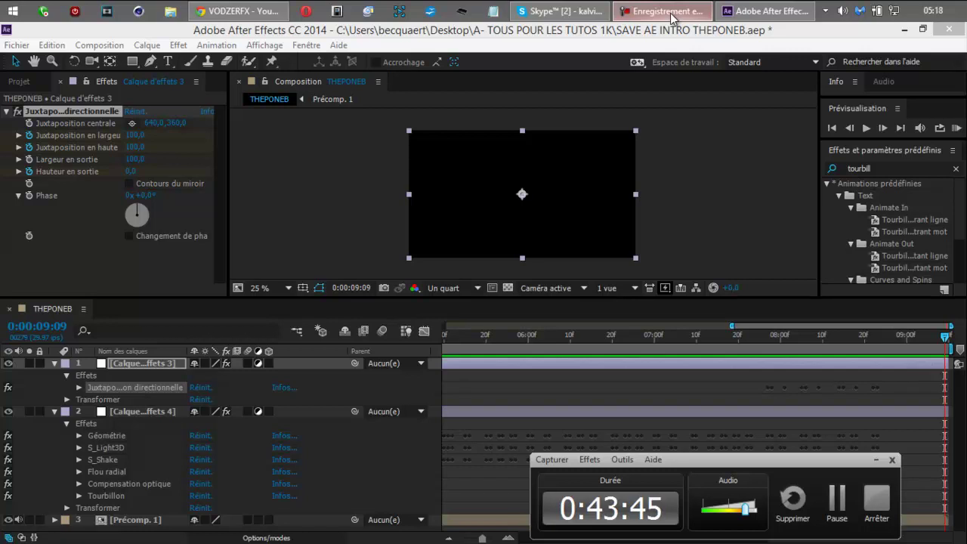
- Collapse the properties of both adjustment layers in the timeline so only the three layer rows are listed
left_click(54, 363)
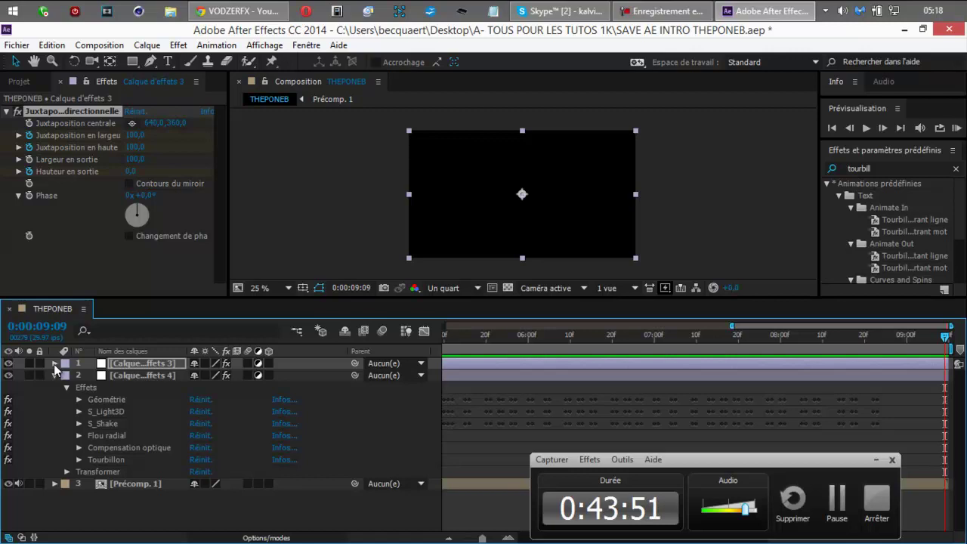
left_click(55, 363)
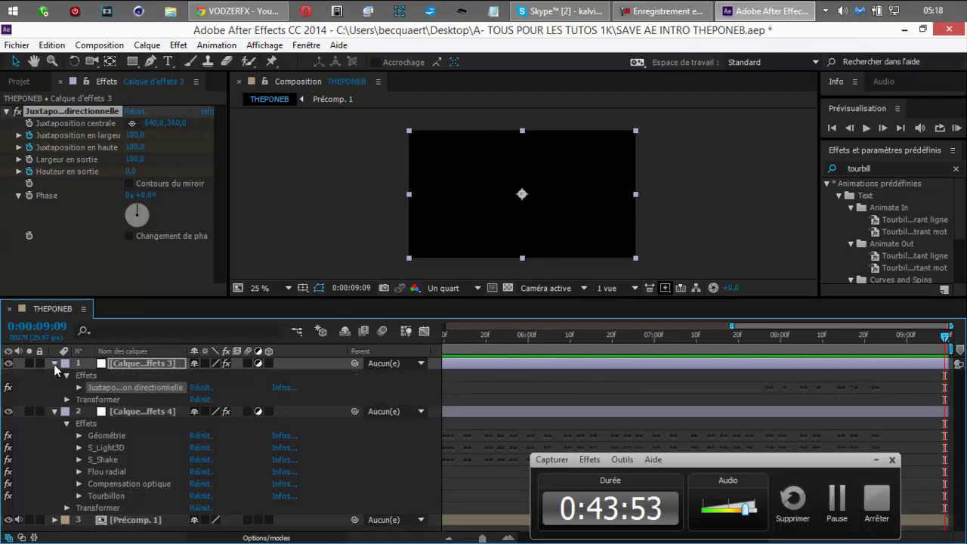
left_click(55, 363)
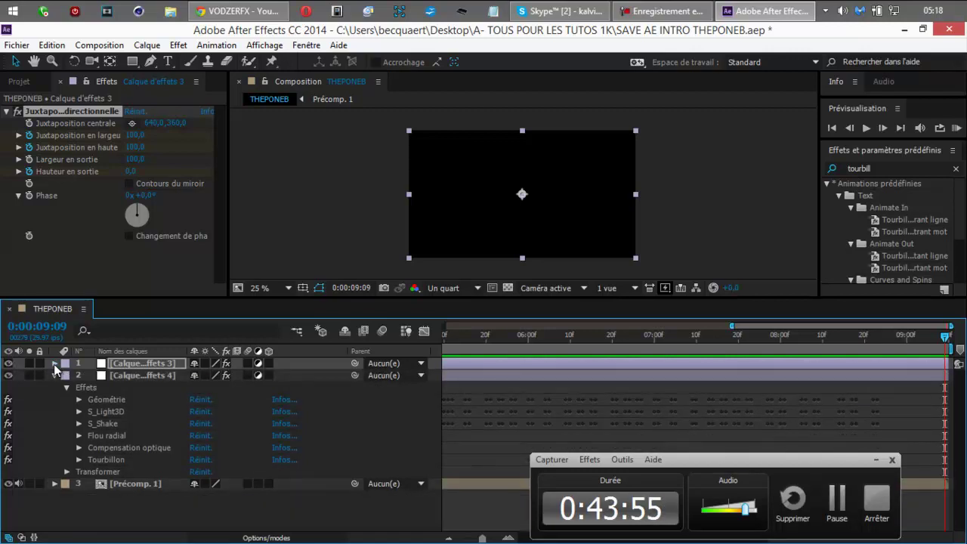
left_click(54, 375)
left_click(89, 435)
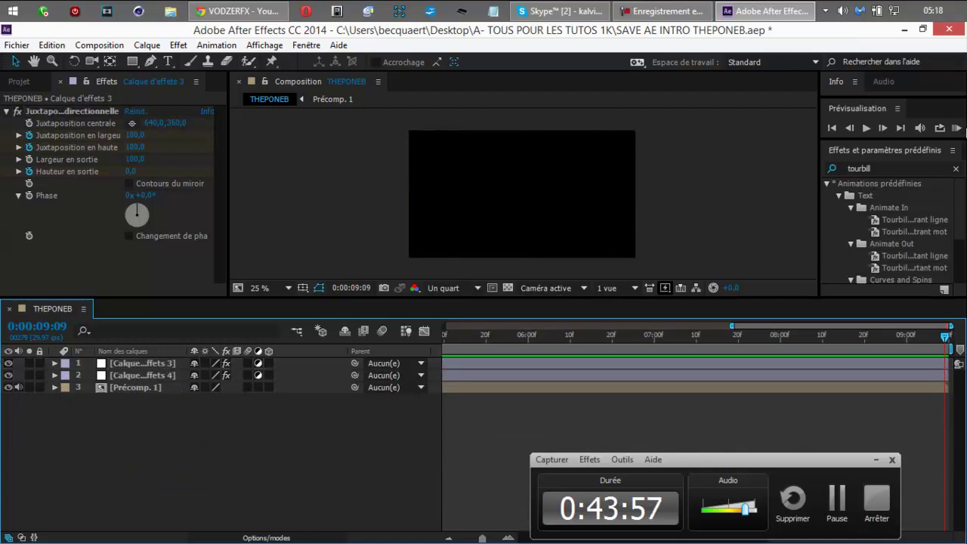
left_click(957, 129)
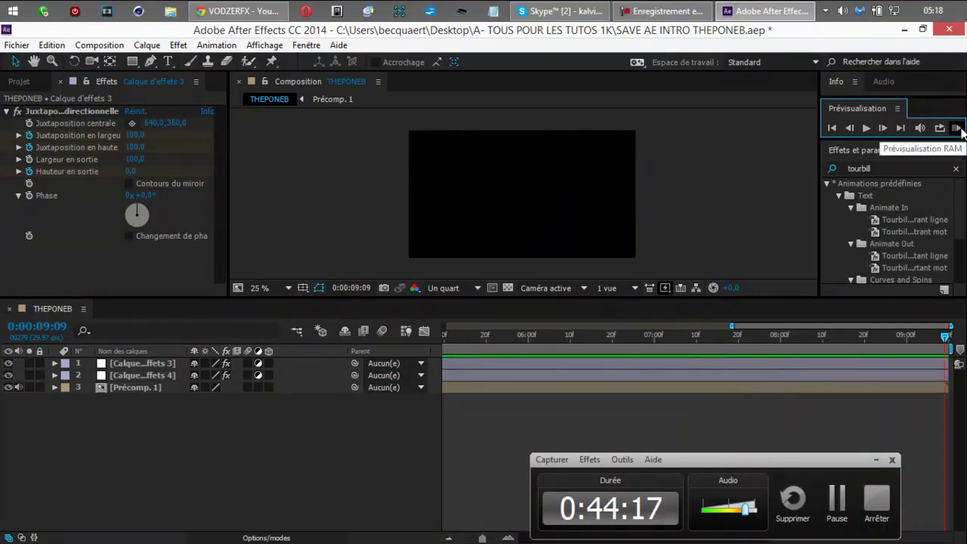
- Show the project's item list and select all three layers of the THEPONEB composition
left_click_drag(89, 433, 82, 363)
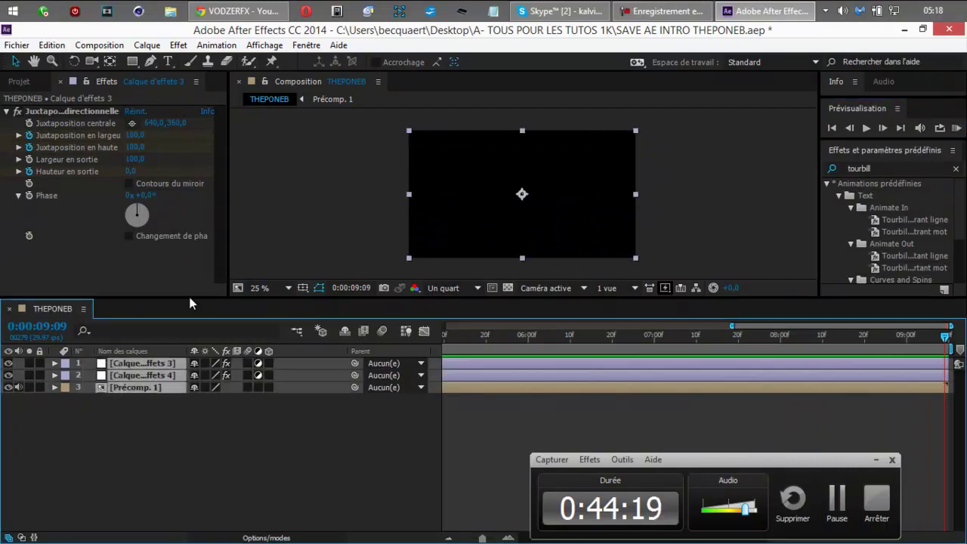
left_click(20, 82)
left_click(204, 462)
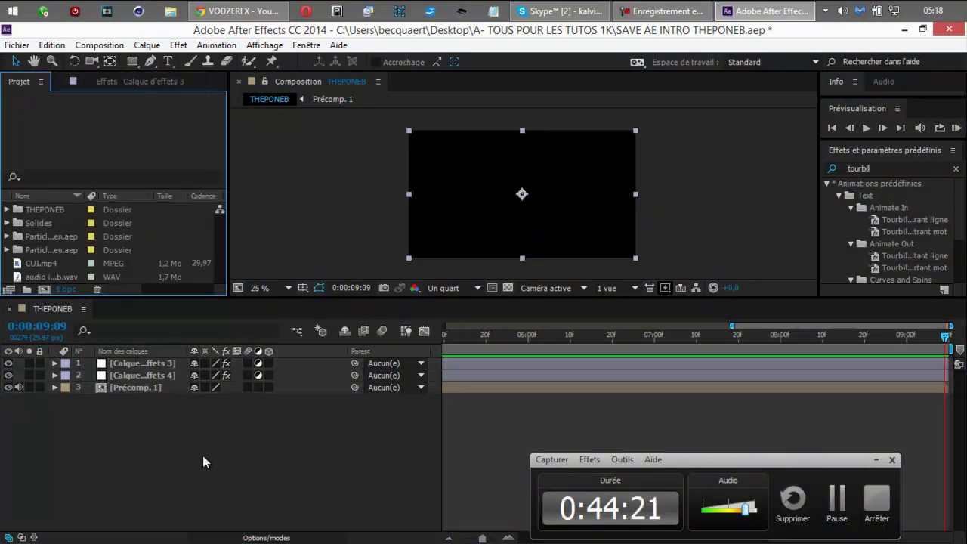
left_click_drag(204, 461, 121, 359)
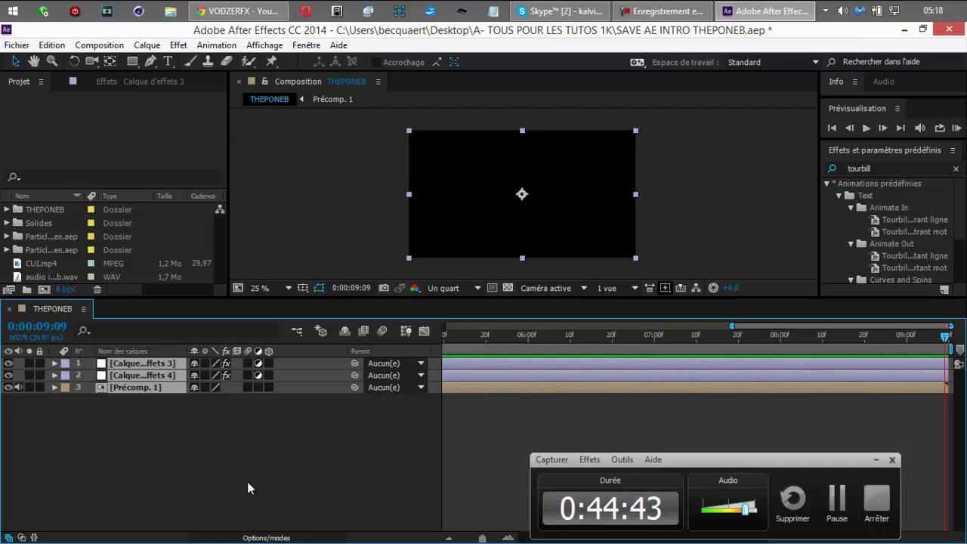
left_click_drag(247, 483, 92, 343)
- Save the project and add the THEPONEB composition to the render queue
left_click(17, 45)
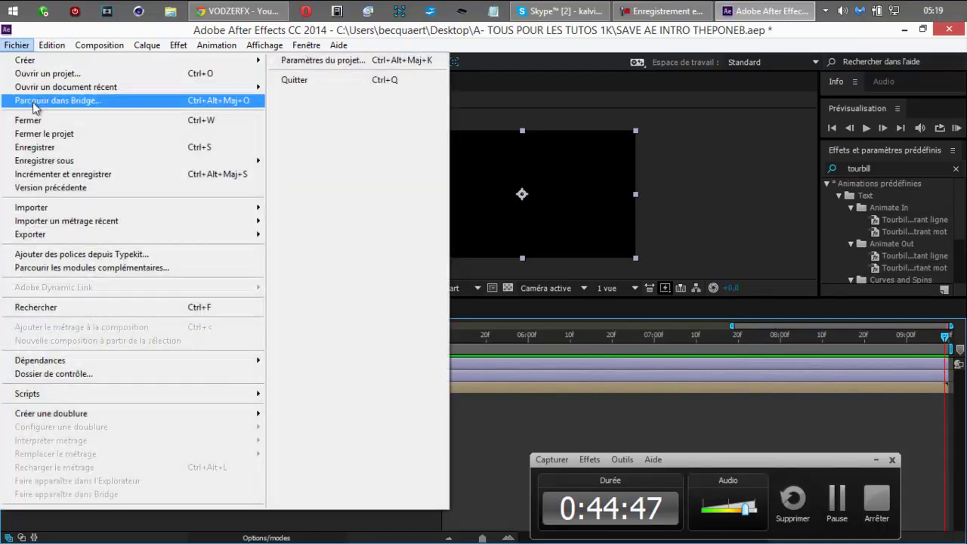
left_click(34, 147)
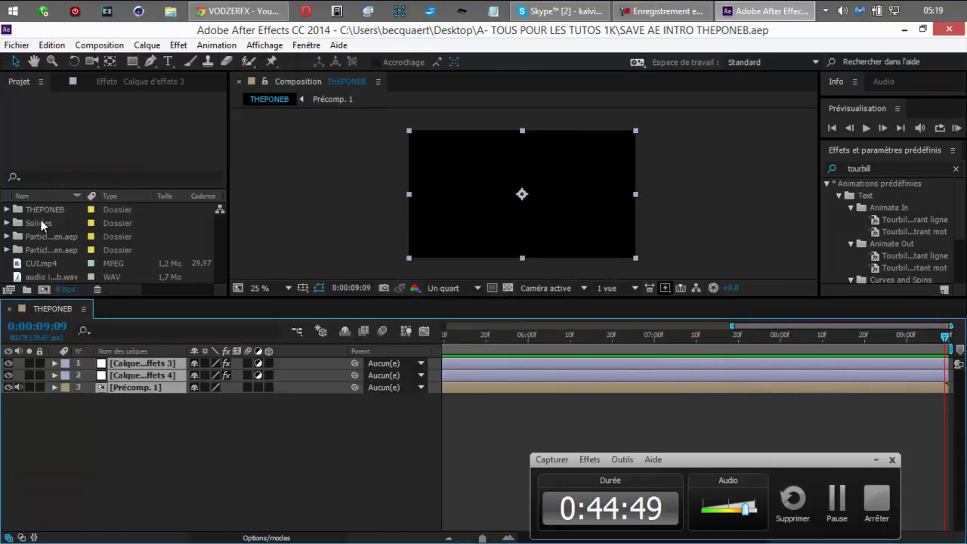
left_click(99, 46)
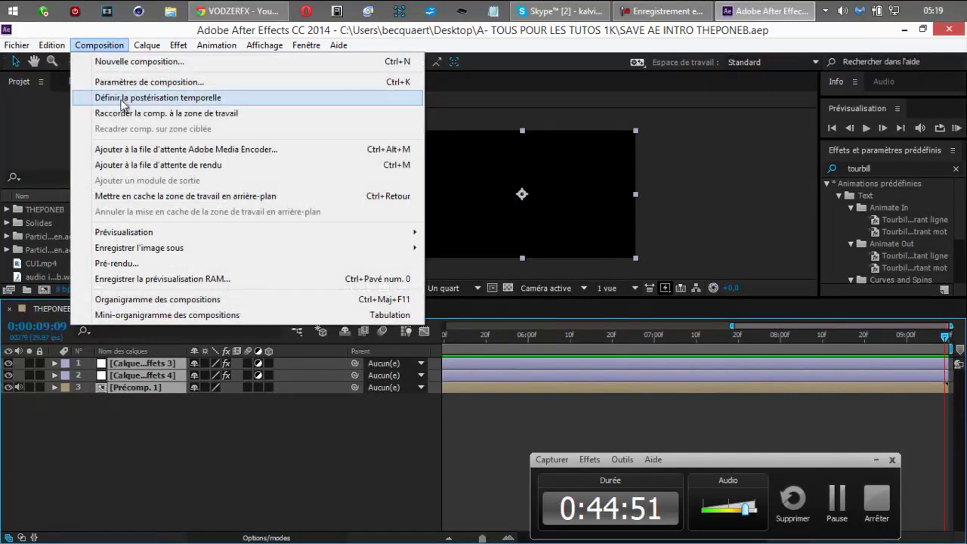
left_click(139, 165)
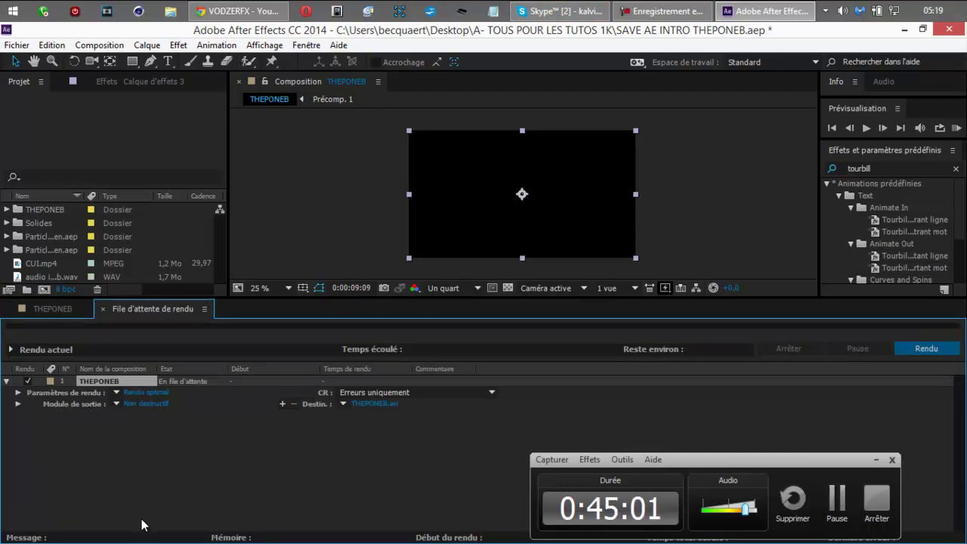
- Enable resizing in the render's output module settings with the HDV/HDTV 720 29,97 preset
left_click(144, 406)
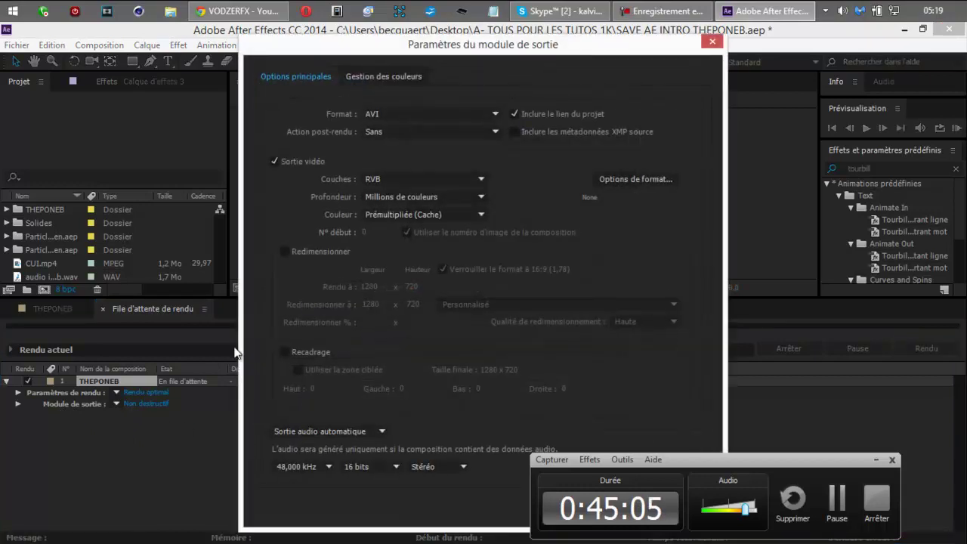
left_click(285, 252)
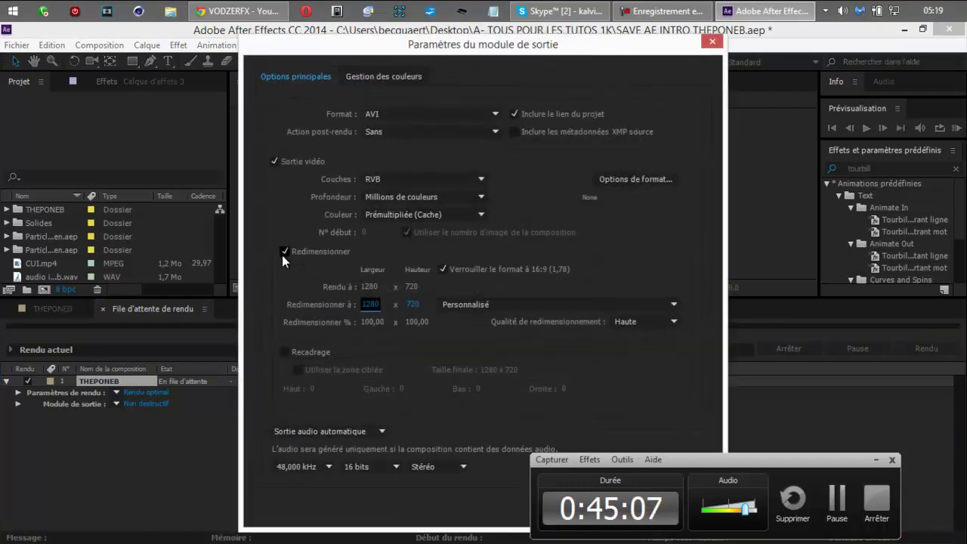
left_click(565, 302)
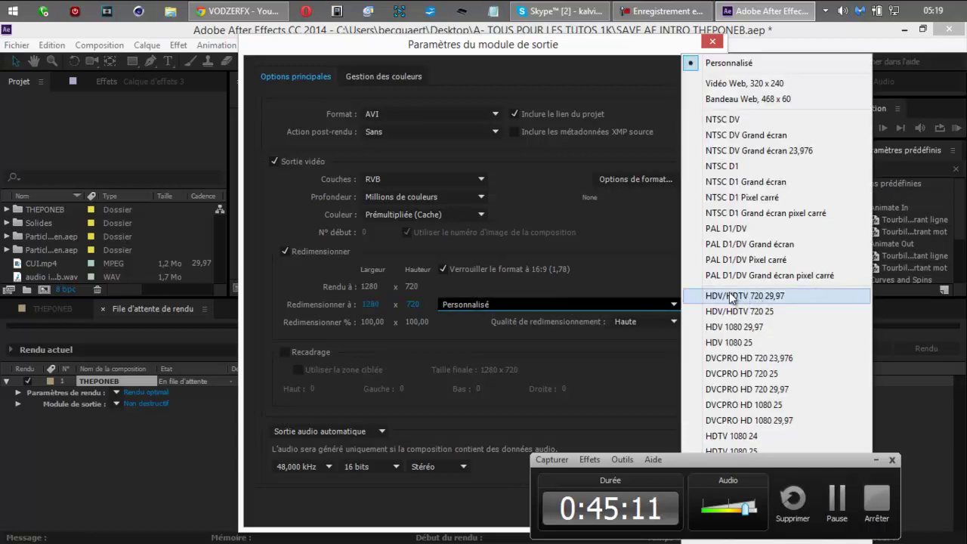
left_click(779, 297)
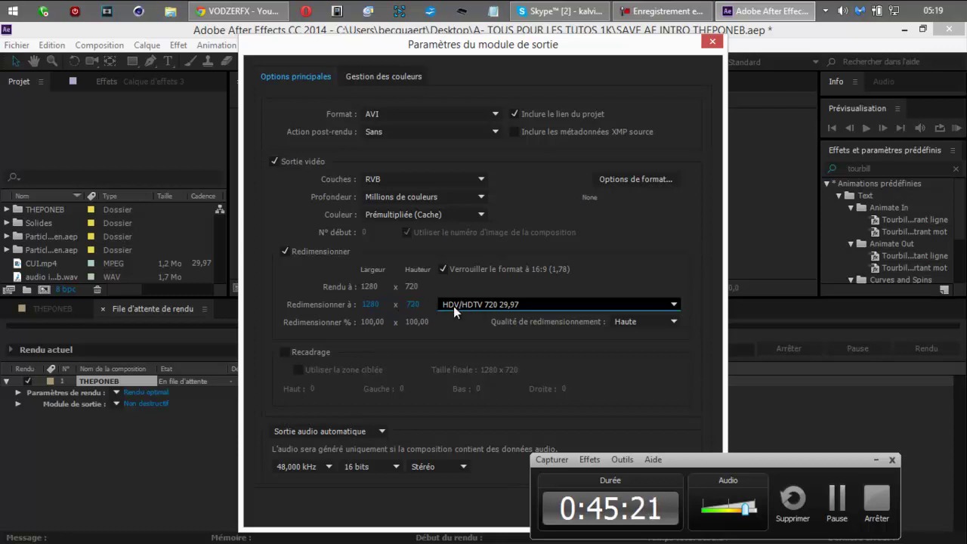
left_click(485, 307)
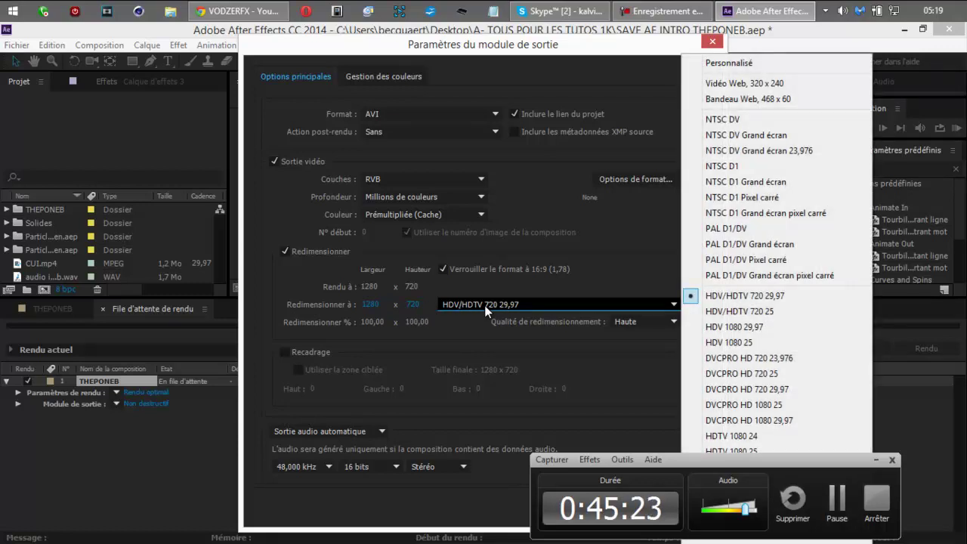
left_click(486, 311)
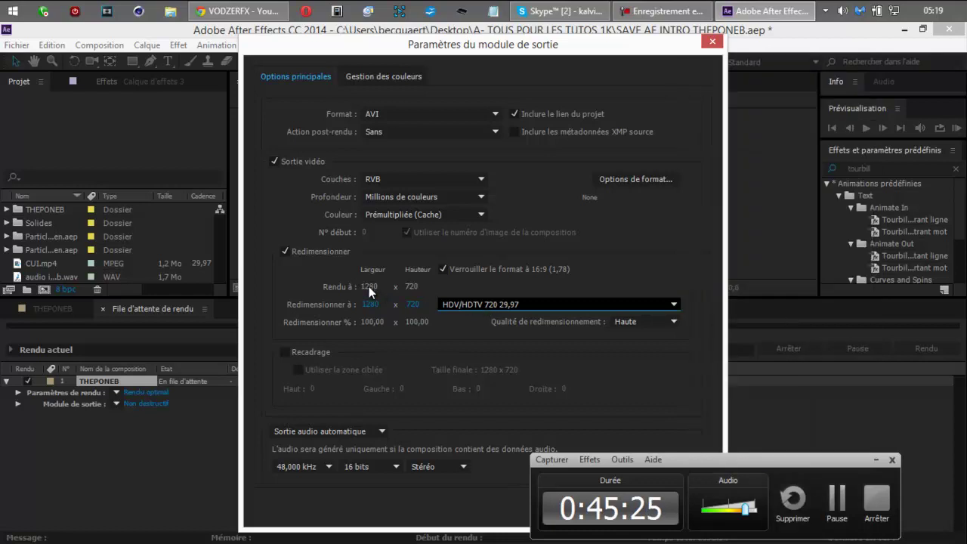
- Set the output module's audio to 96,000 kHz and 32 bits, and uncover the rest of the settings dialog
left_click(312, 465)
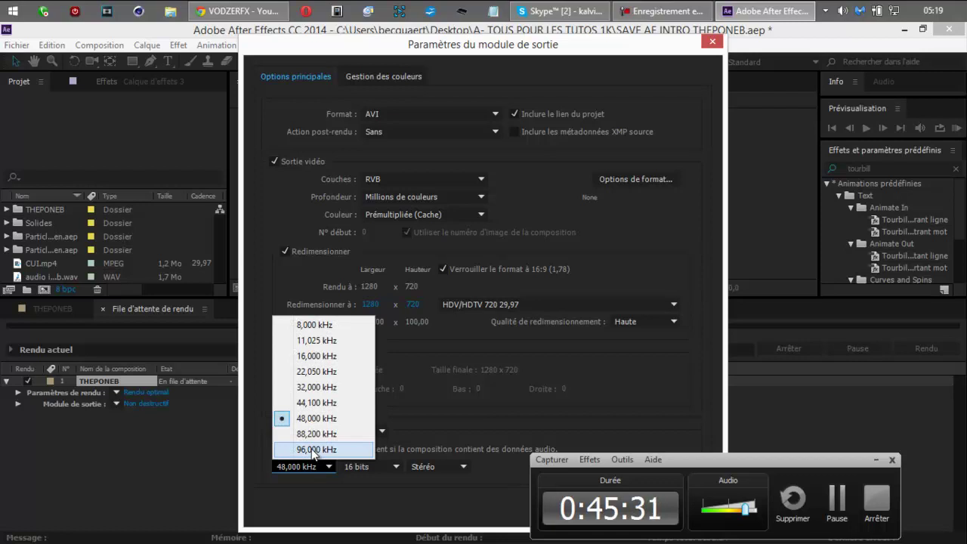
left_click(313, 450)
left_click(382, 464)
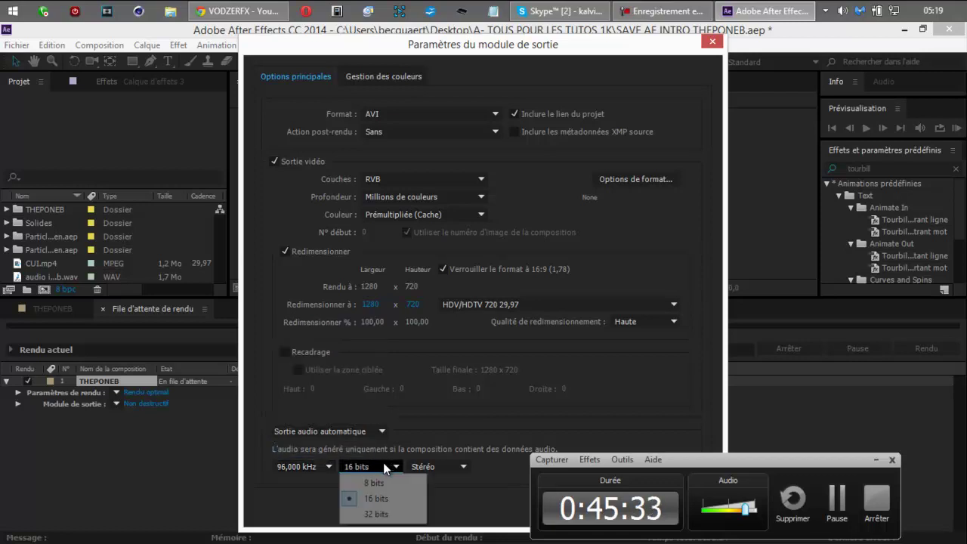
left_click(378, 514)
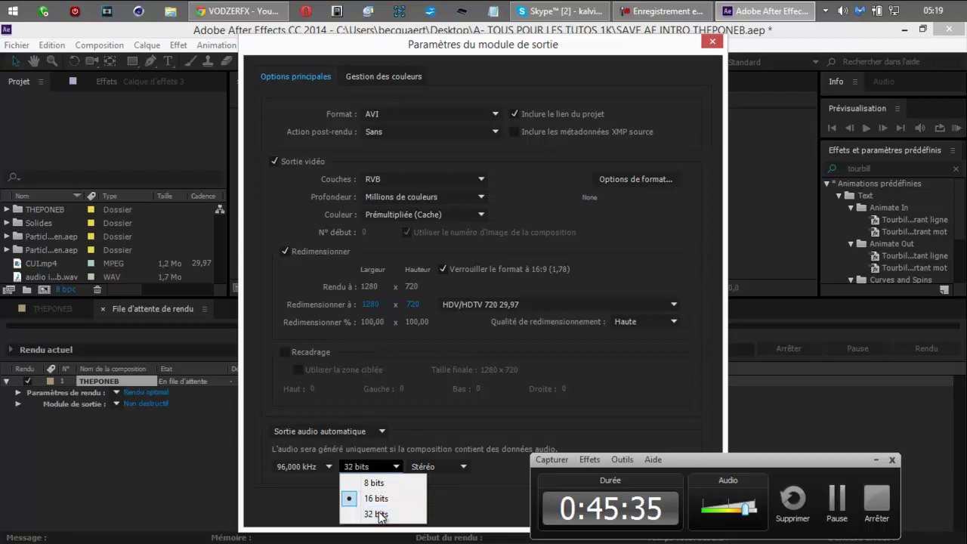
left_click_drag(693, 461, 779, 58)
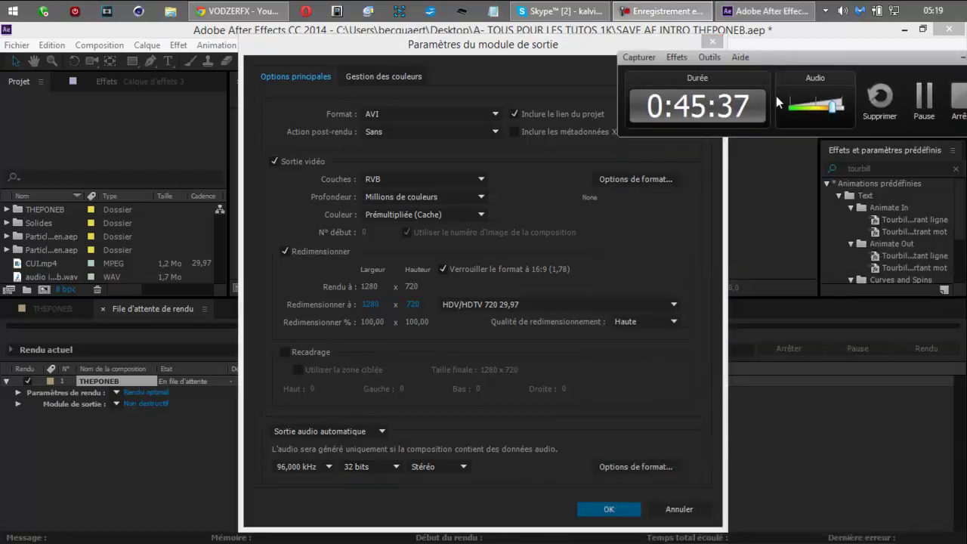
- Accept the output module settings and set the render destination to the desktop folder A- TOUS POUR LES TUTOS 1K
left_click(597, 513)
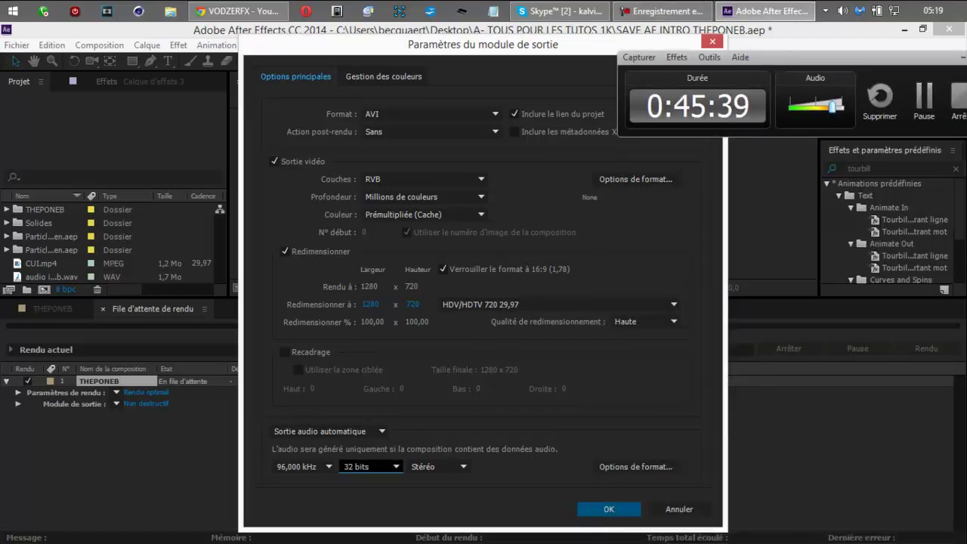
left_click(596, 512)
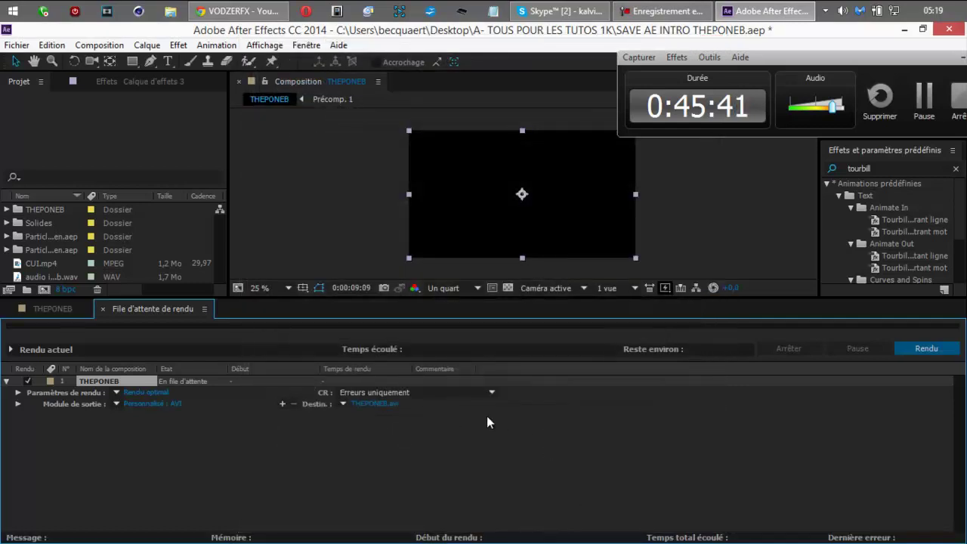
left_click(378, 405)
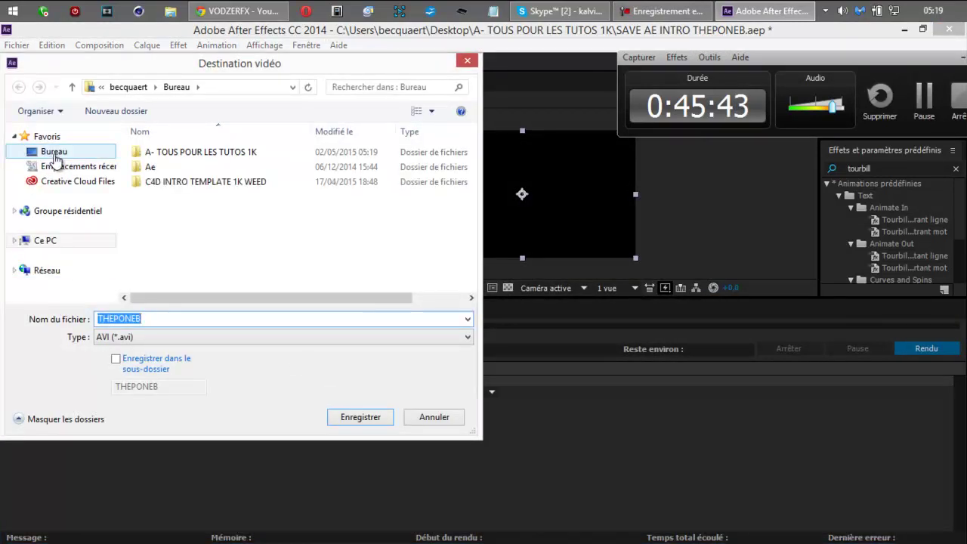
left_click(54, 153)
double_click(183, 153)
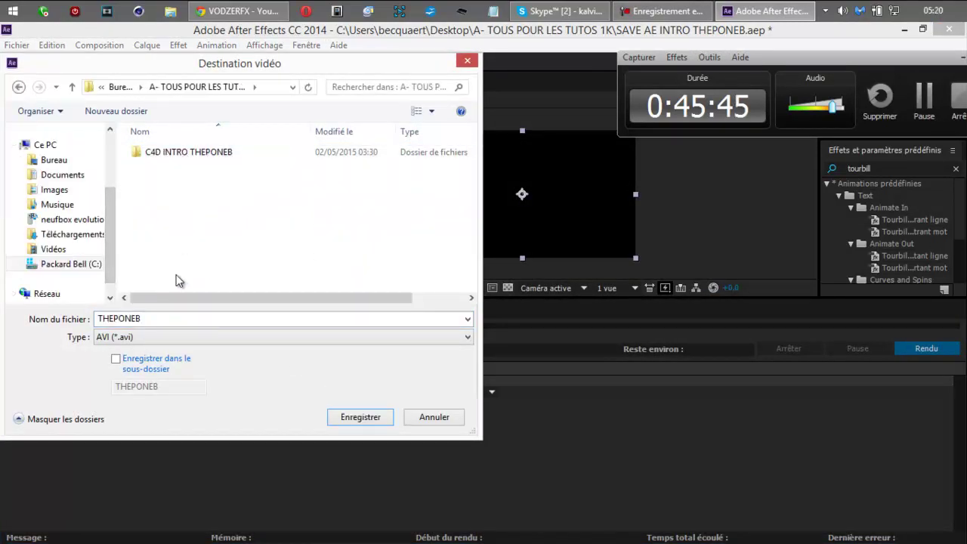
- Name the AVI output file INTRO THEPONEB A SONY and save it as the render destination
double_click(180, 320)
key("BackSpace")
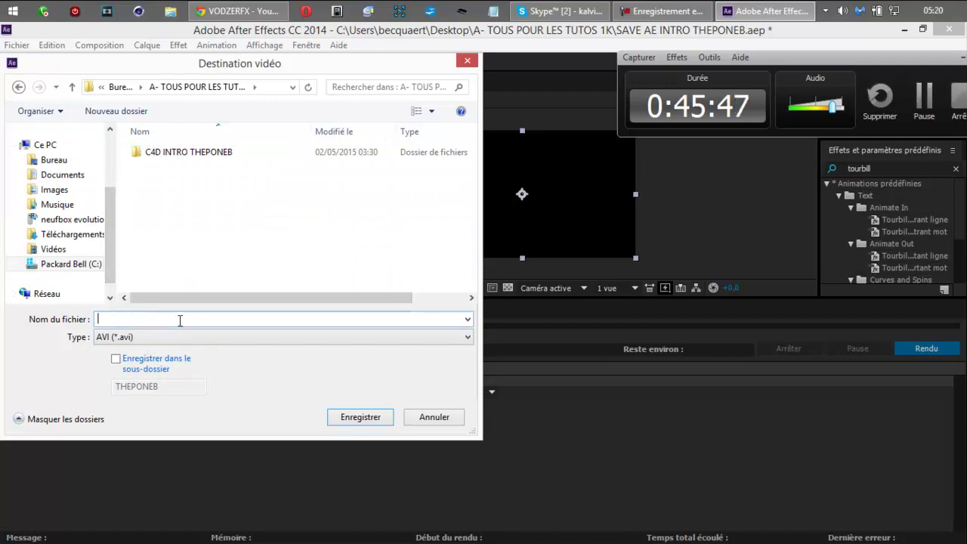
type("IT")
type("NTRO TH")
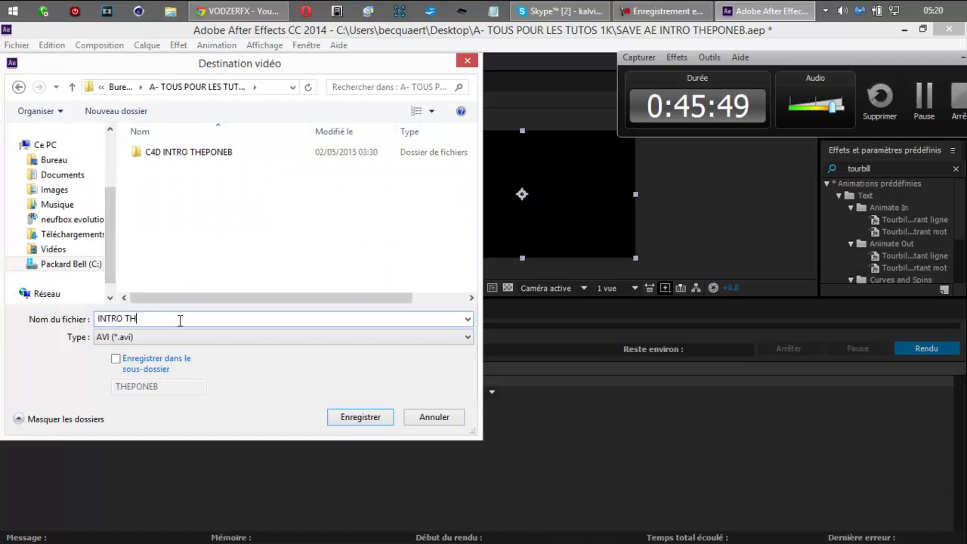
type("EPONEB A SO")
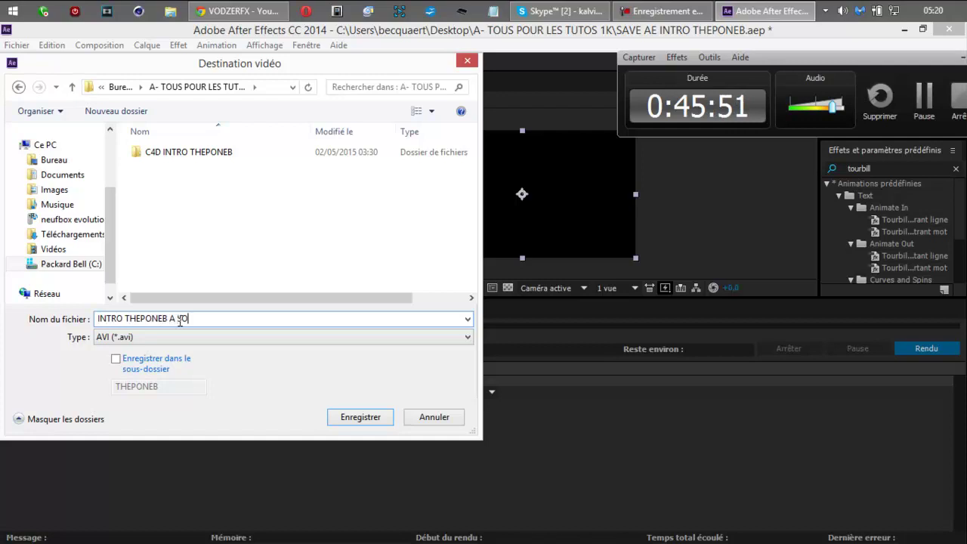
type("NY")
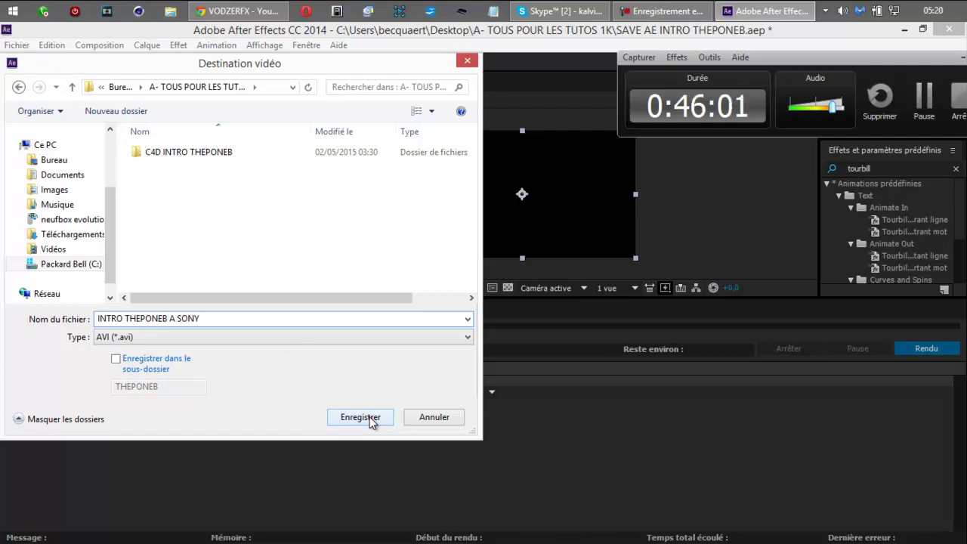
left_click(360, 417)
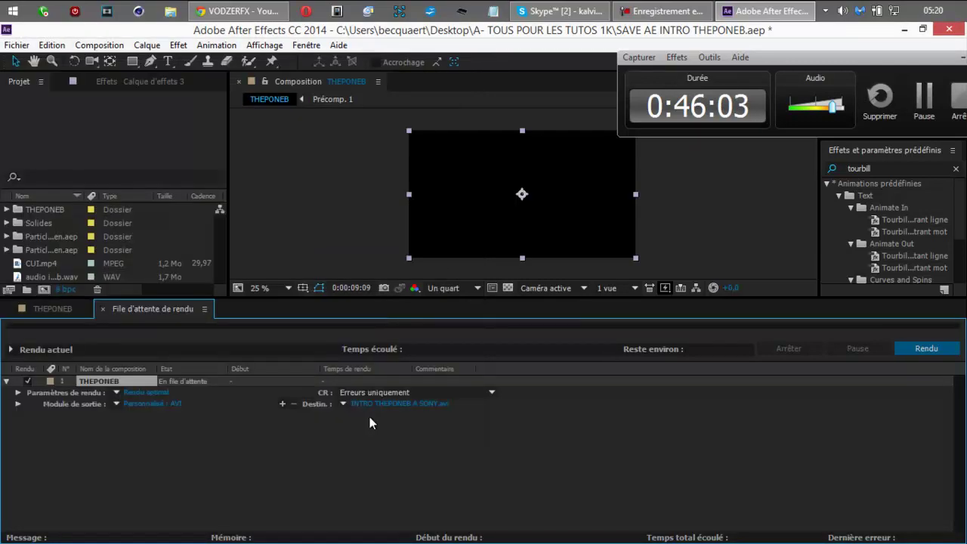
left_click_drag(816, 71, 610, 199)
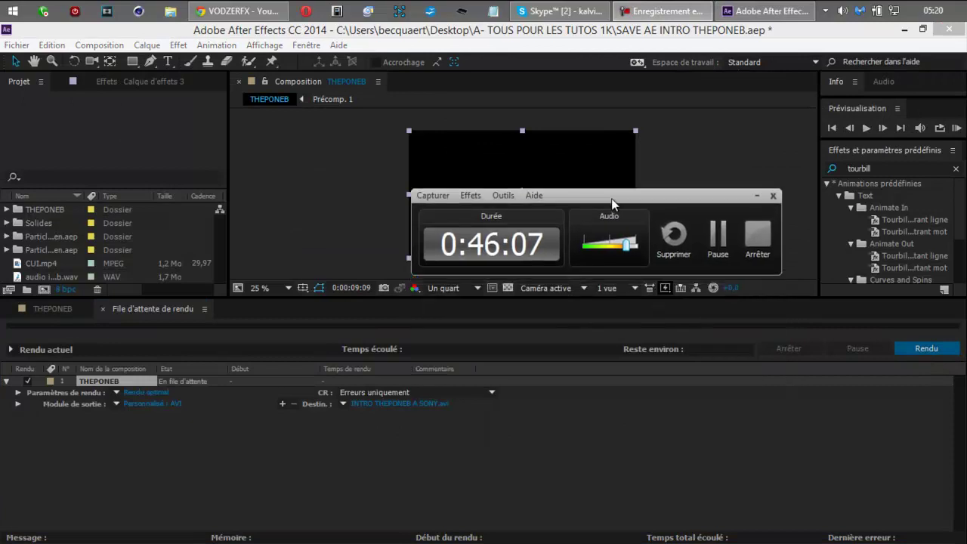